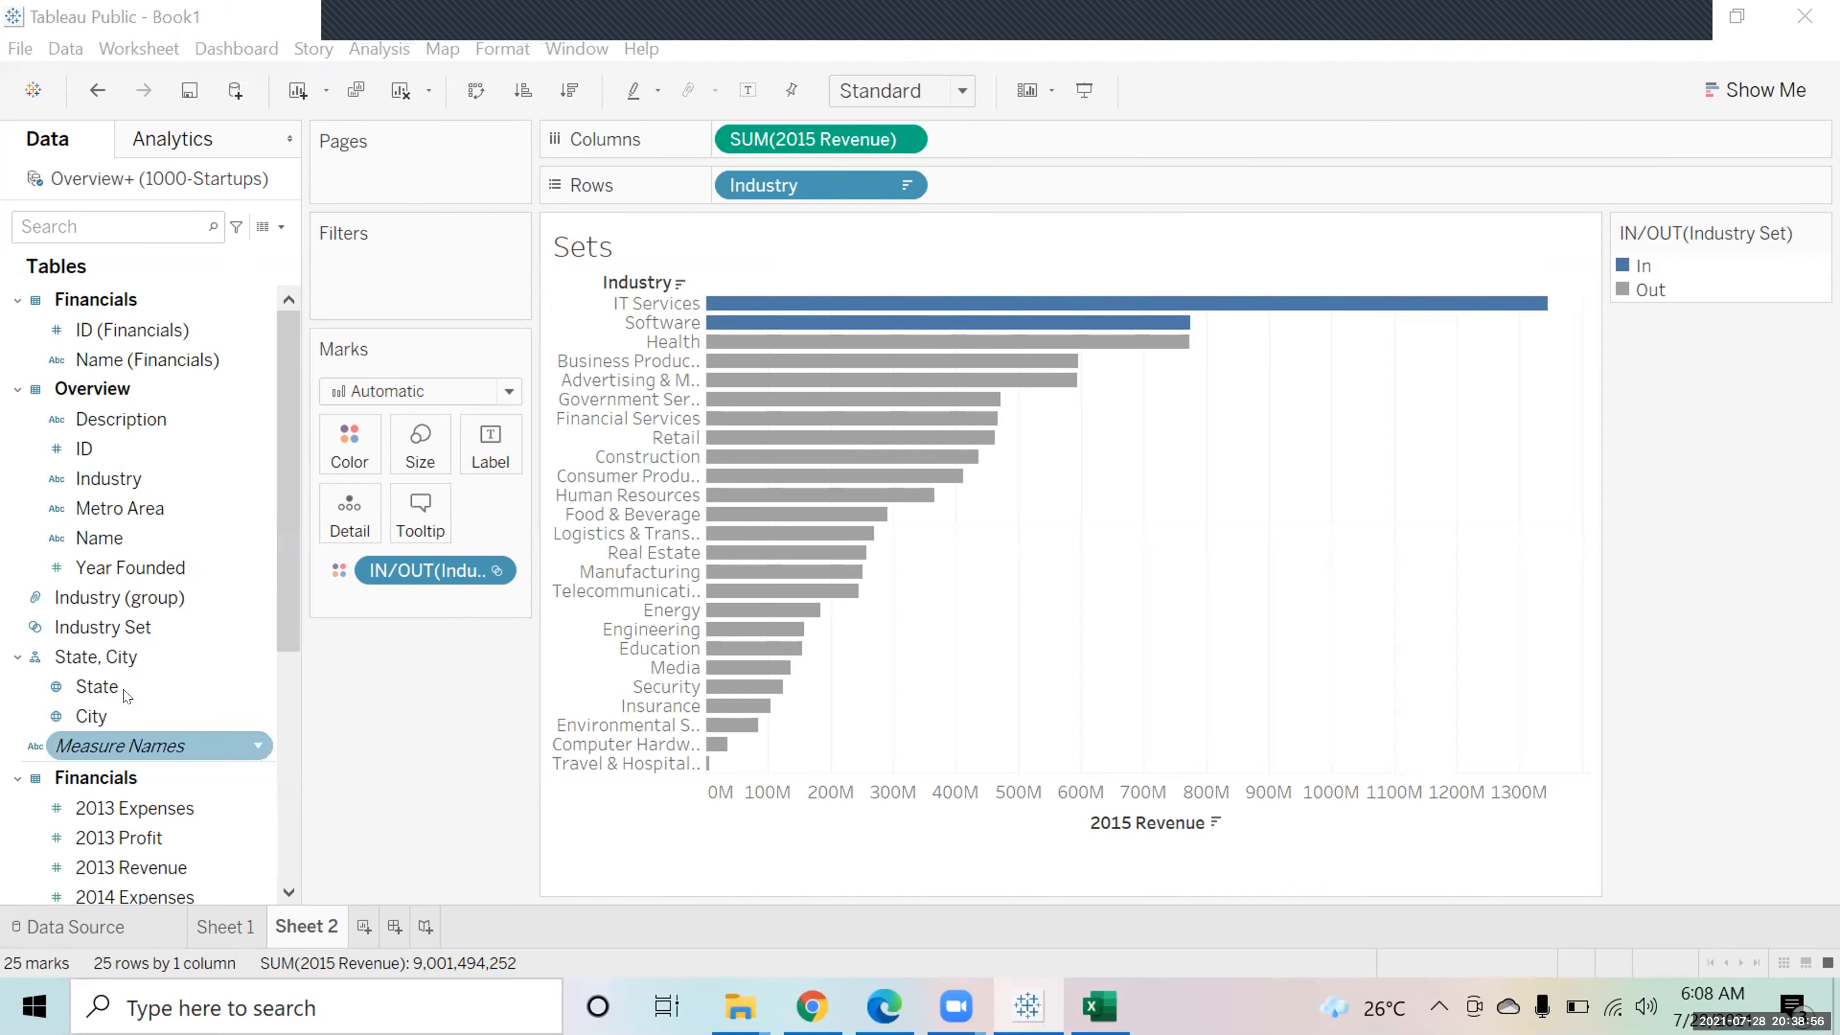
Add Industry Set to the filters as an In/Out of Set filter with both In and Out included
drag(103, 626, 416, 254)
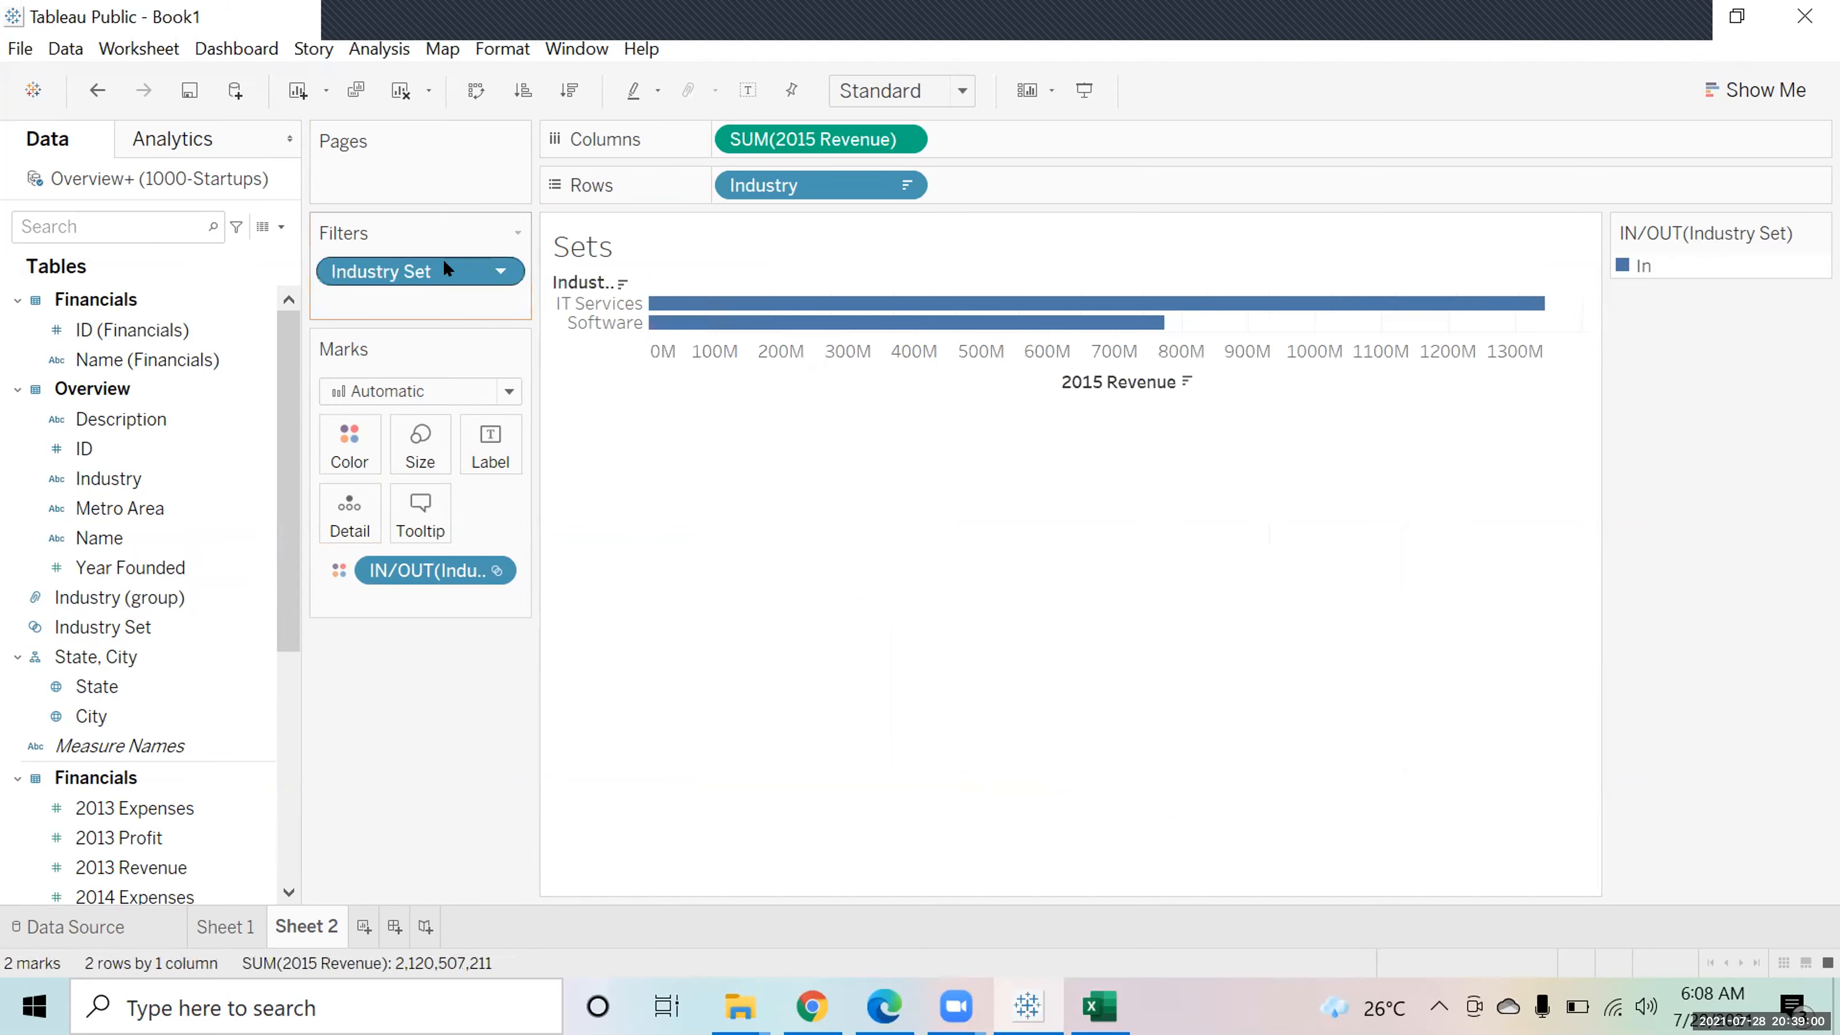
right_click(444, 263)
click(530, 479)
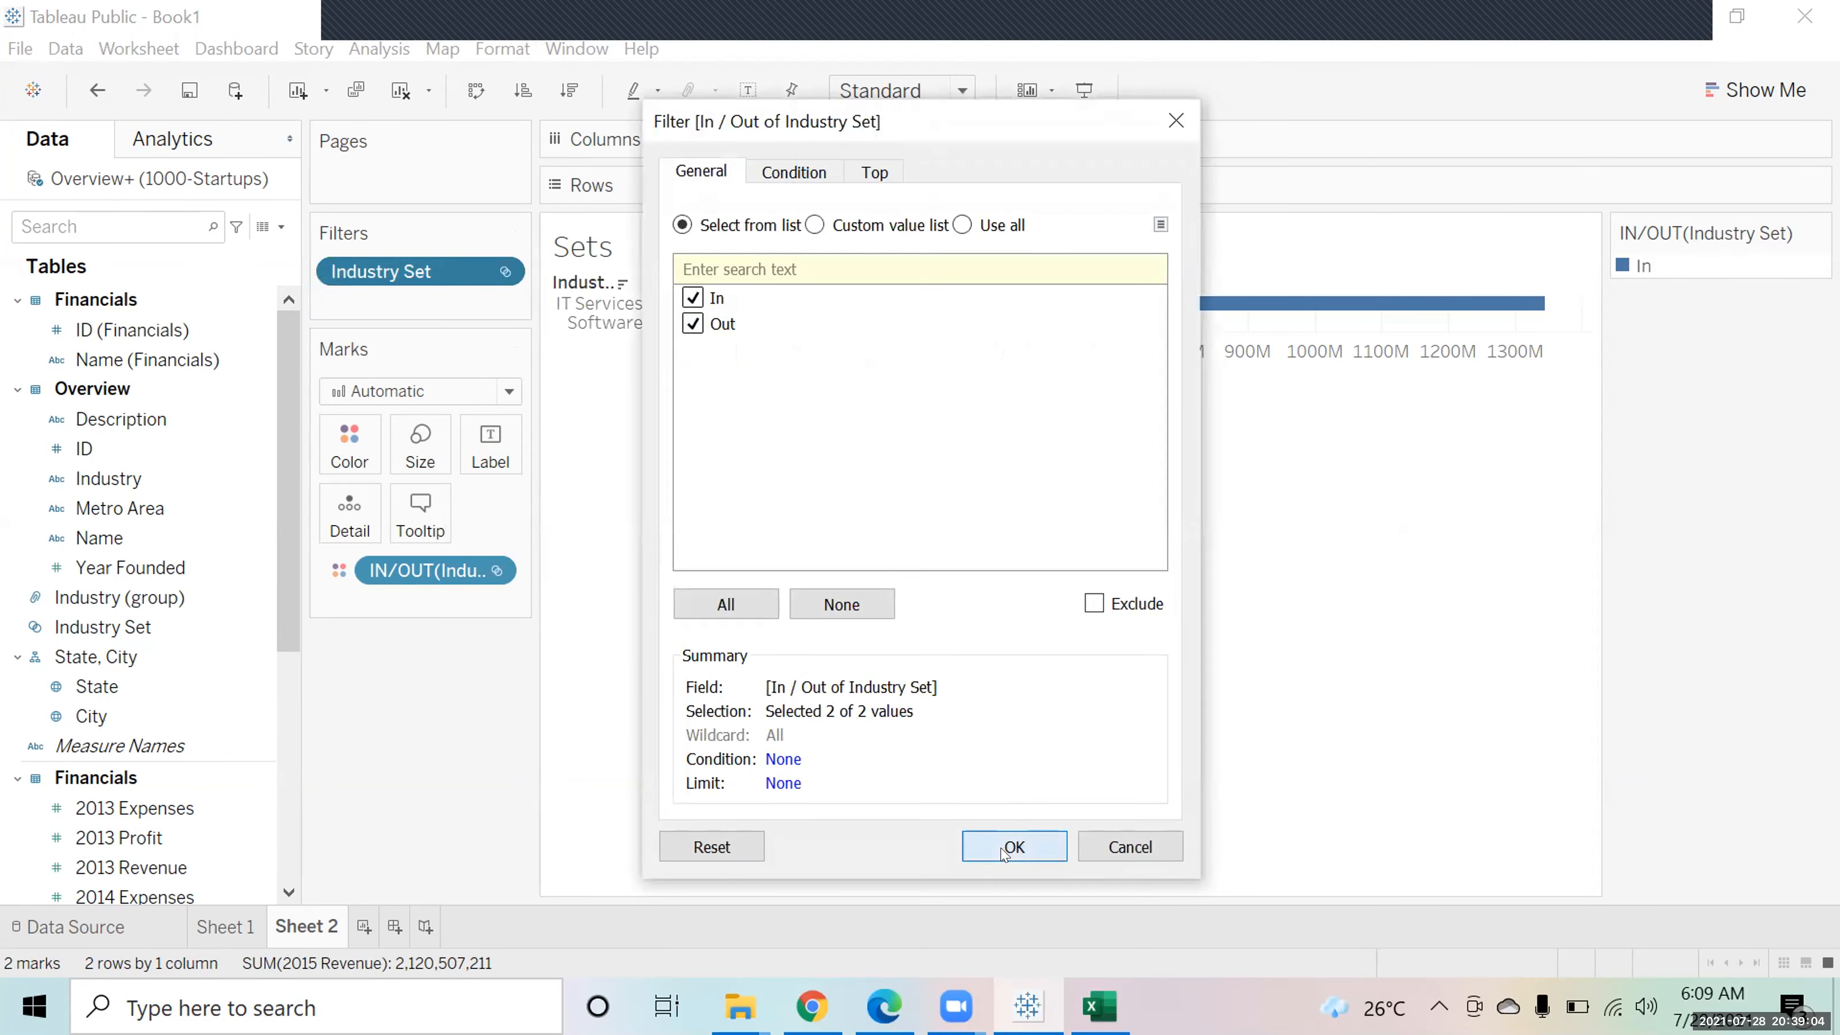
click(1009, 831)
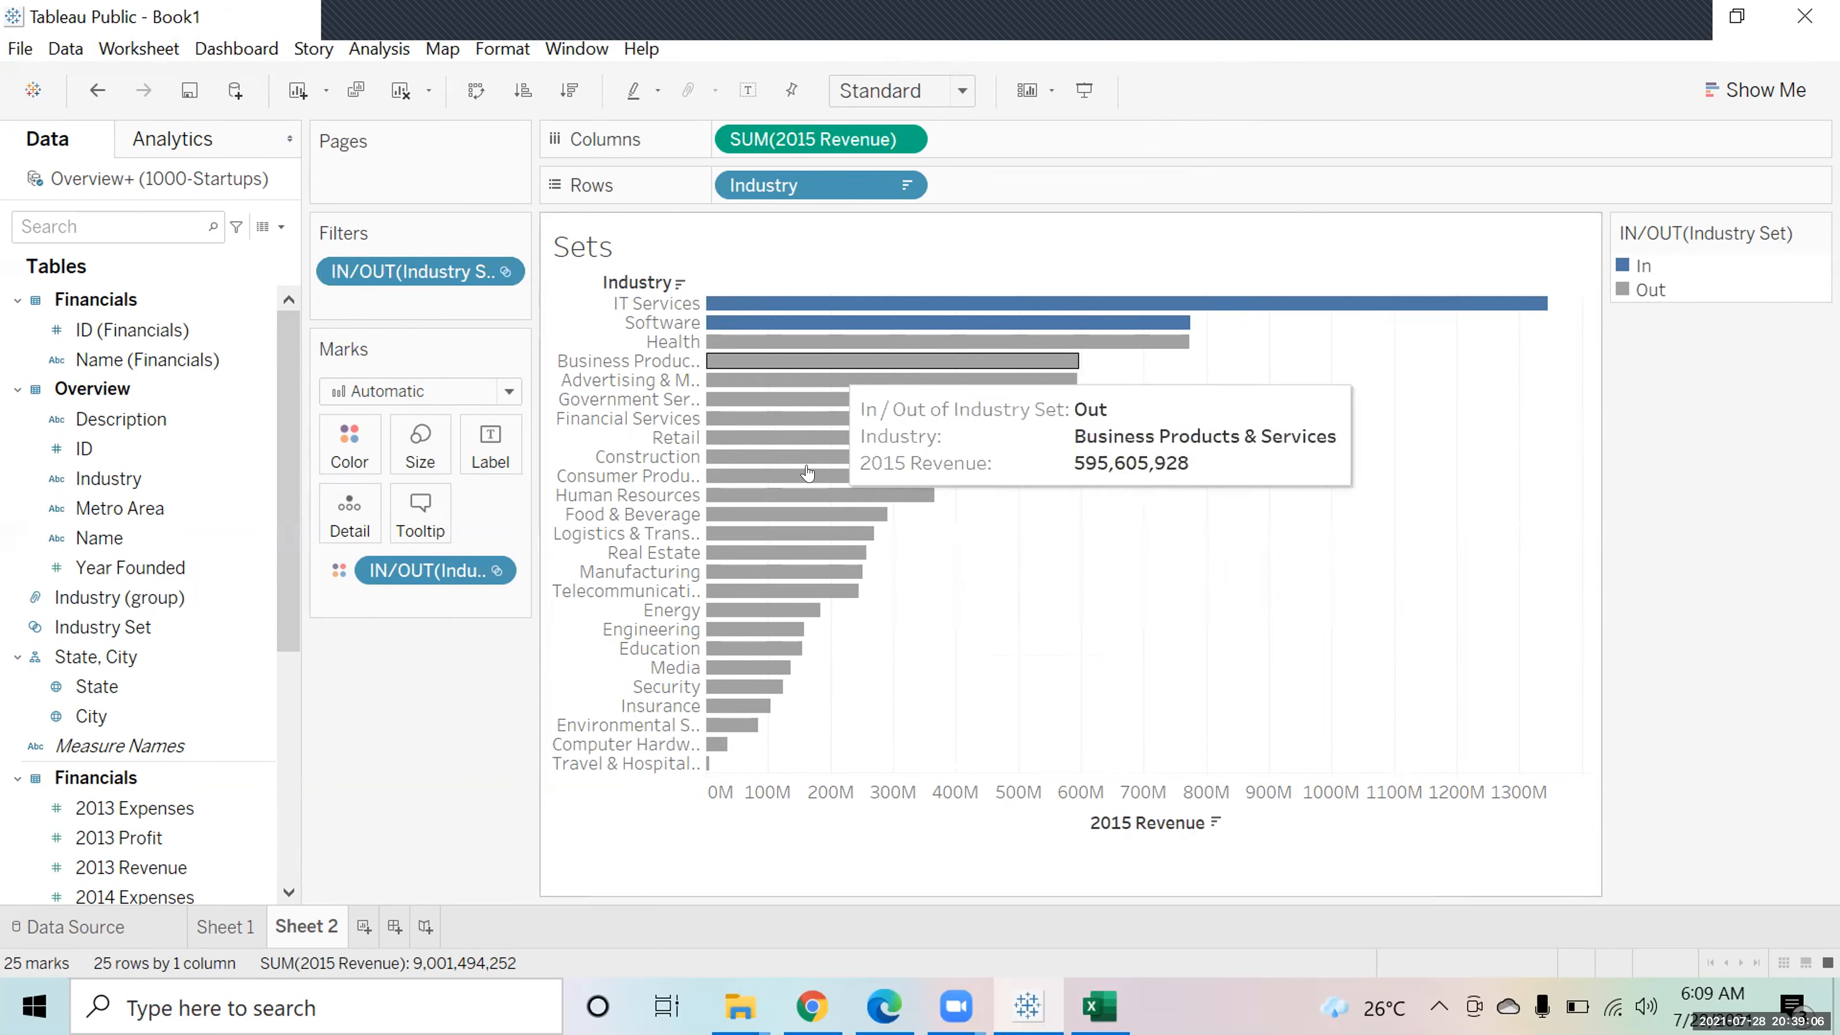
Show the Industry Set In/Out filter beside the chart and restrict it to Out only
right_click(444, 265)
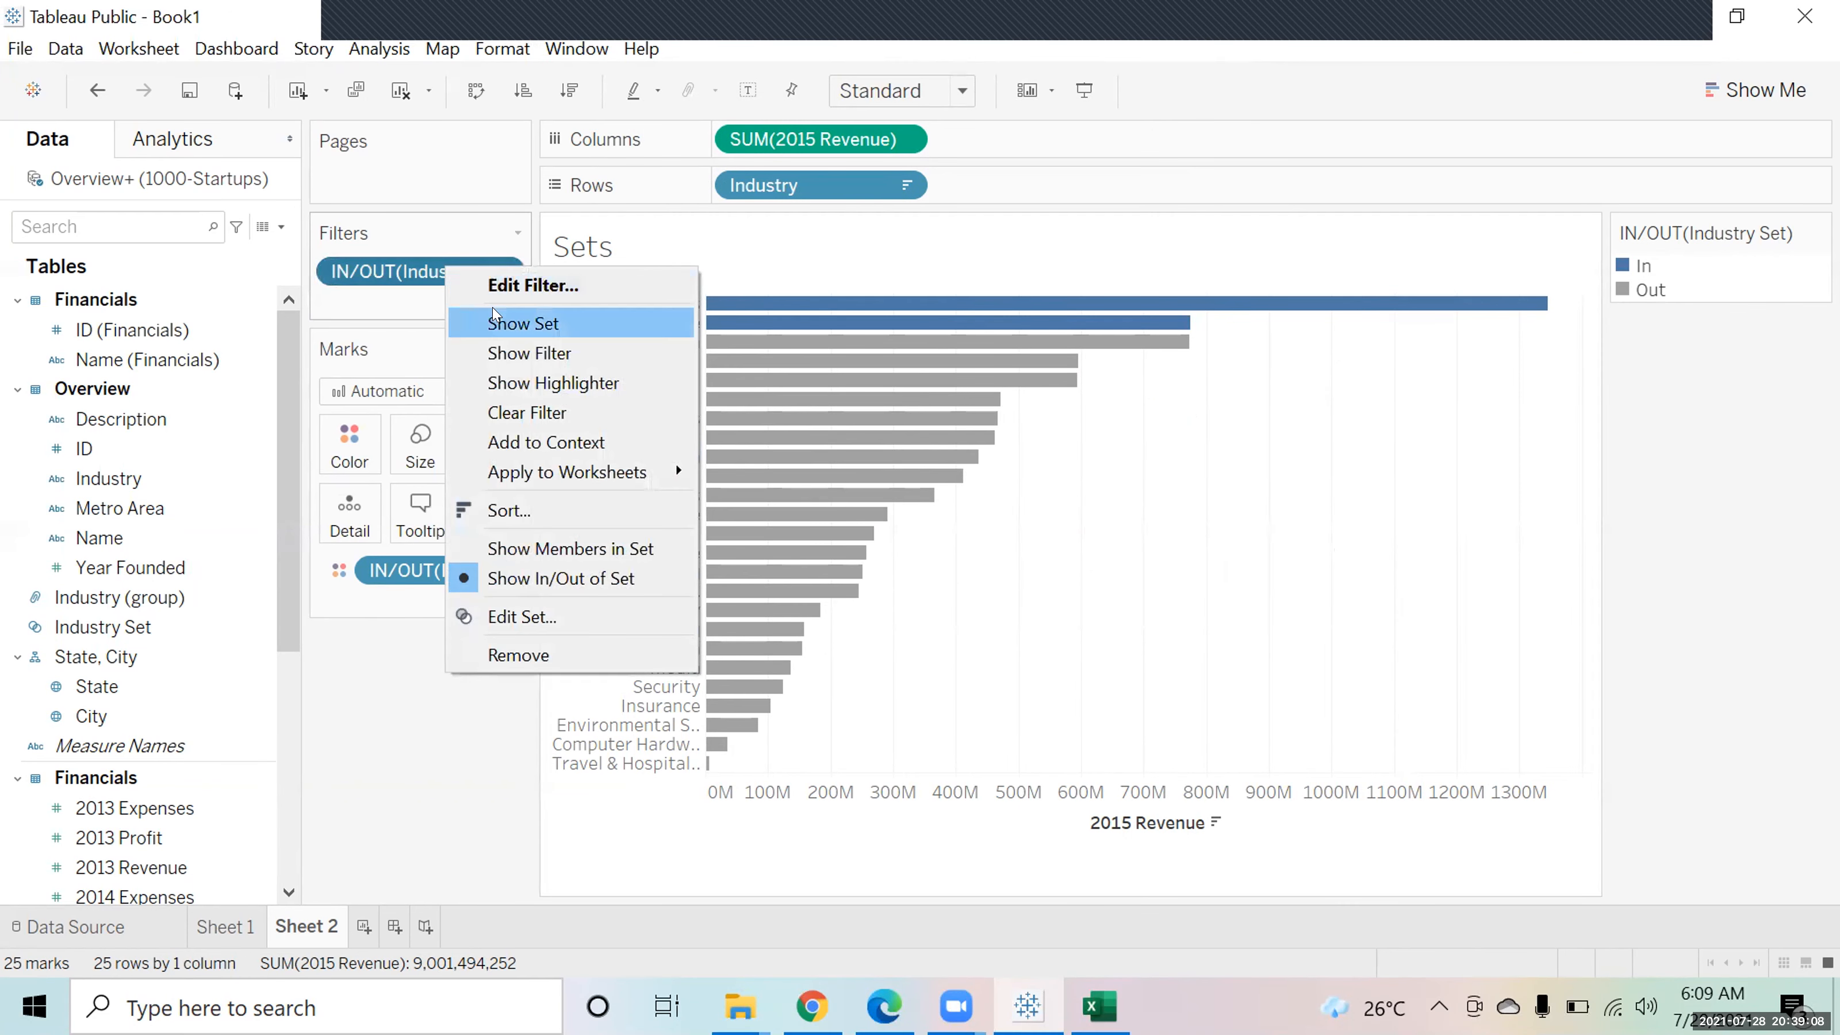
click(499, 353)
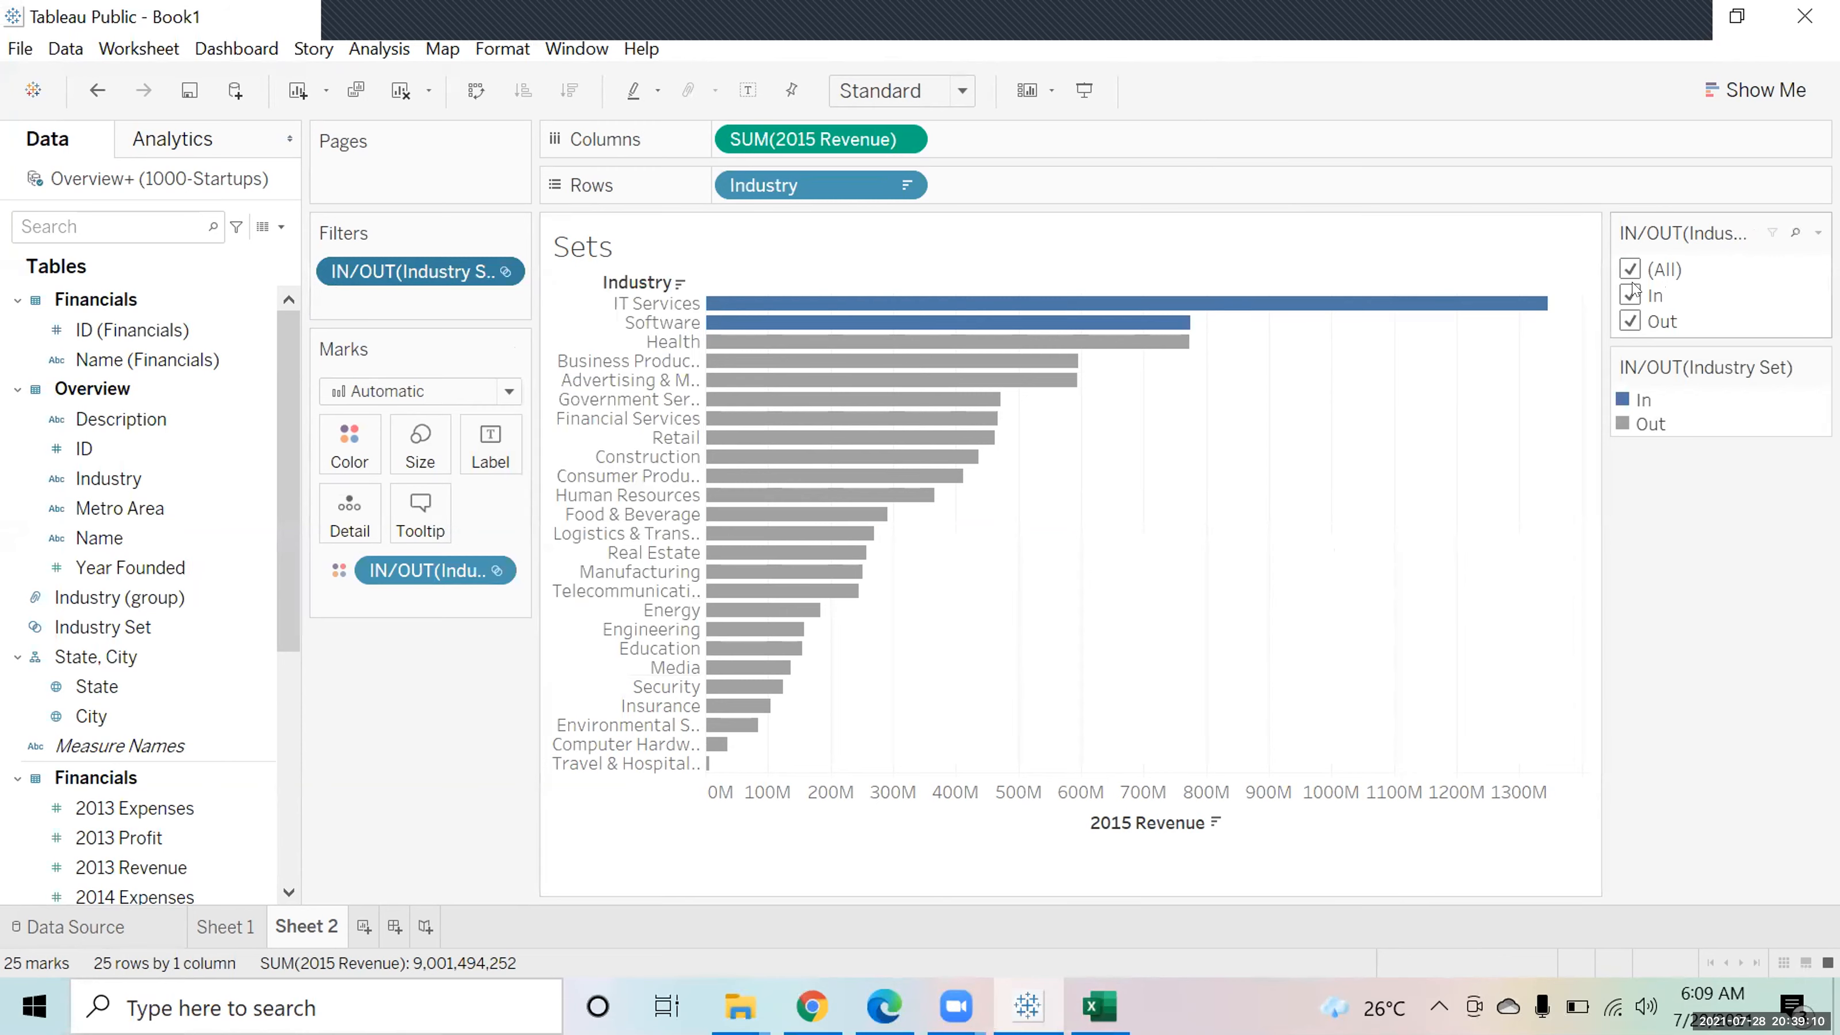
click(1631, 323)
click(1631, 300)
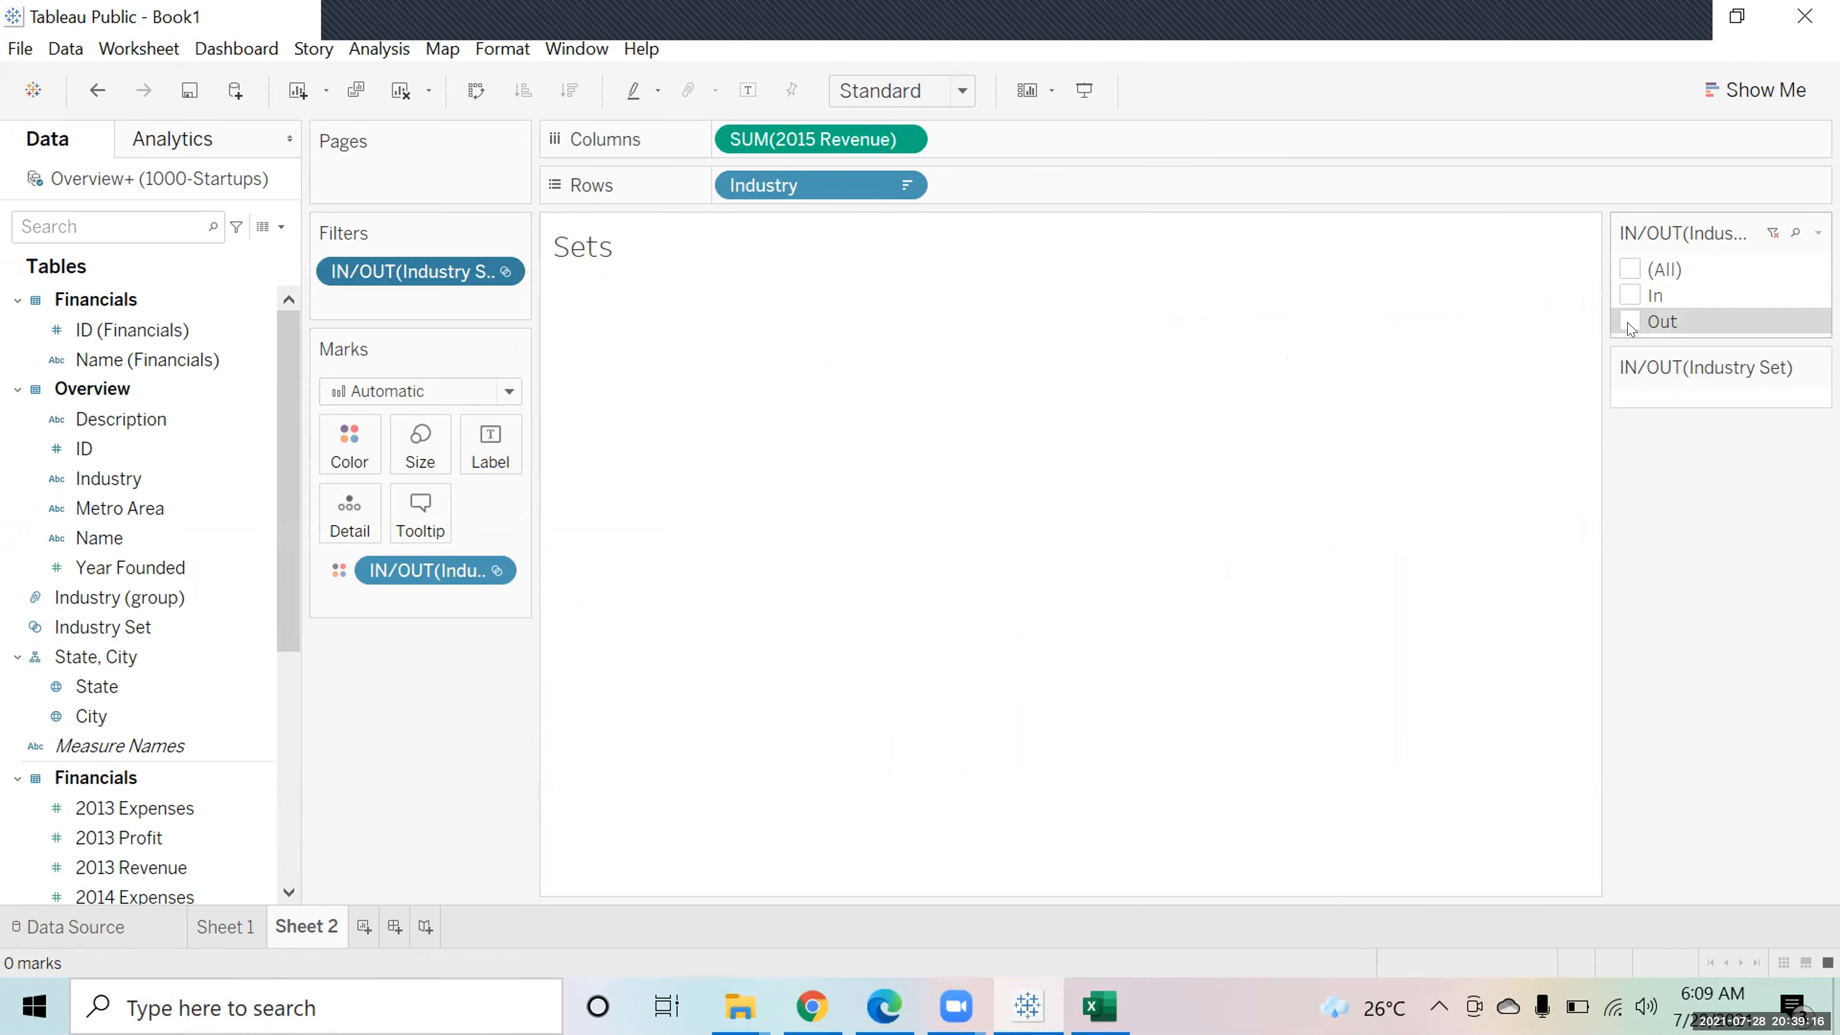
click(1630, 324)
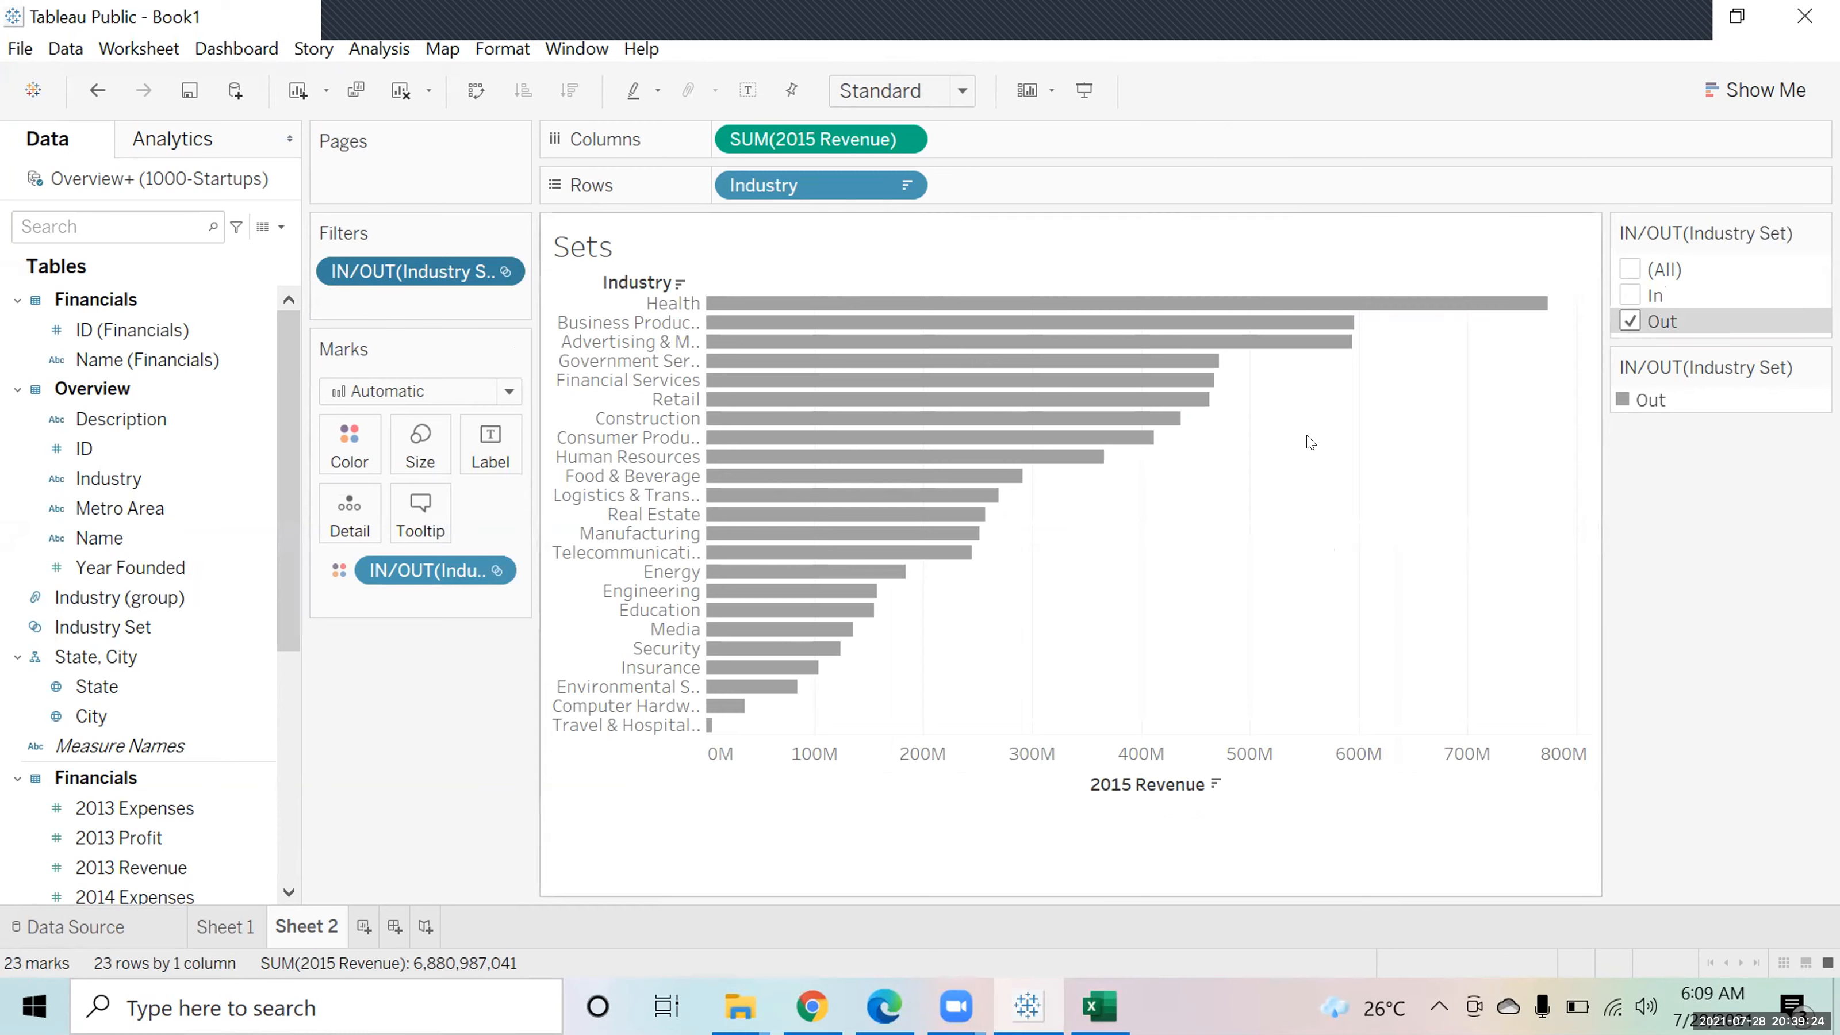
Create a new worksheet and plot 2015 Revenue on rows against 2015 Expenses on columns
click(368, 930)
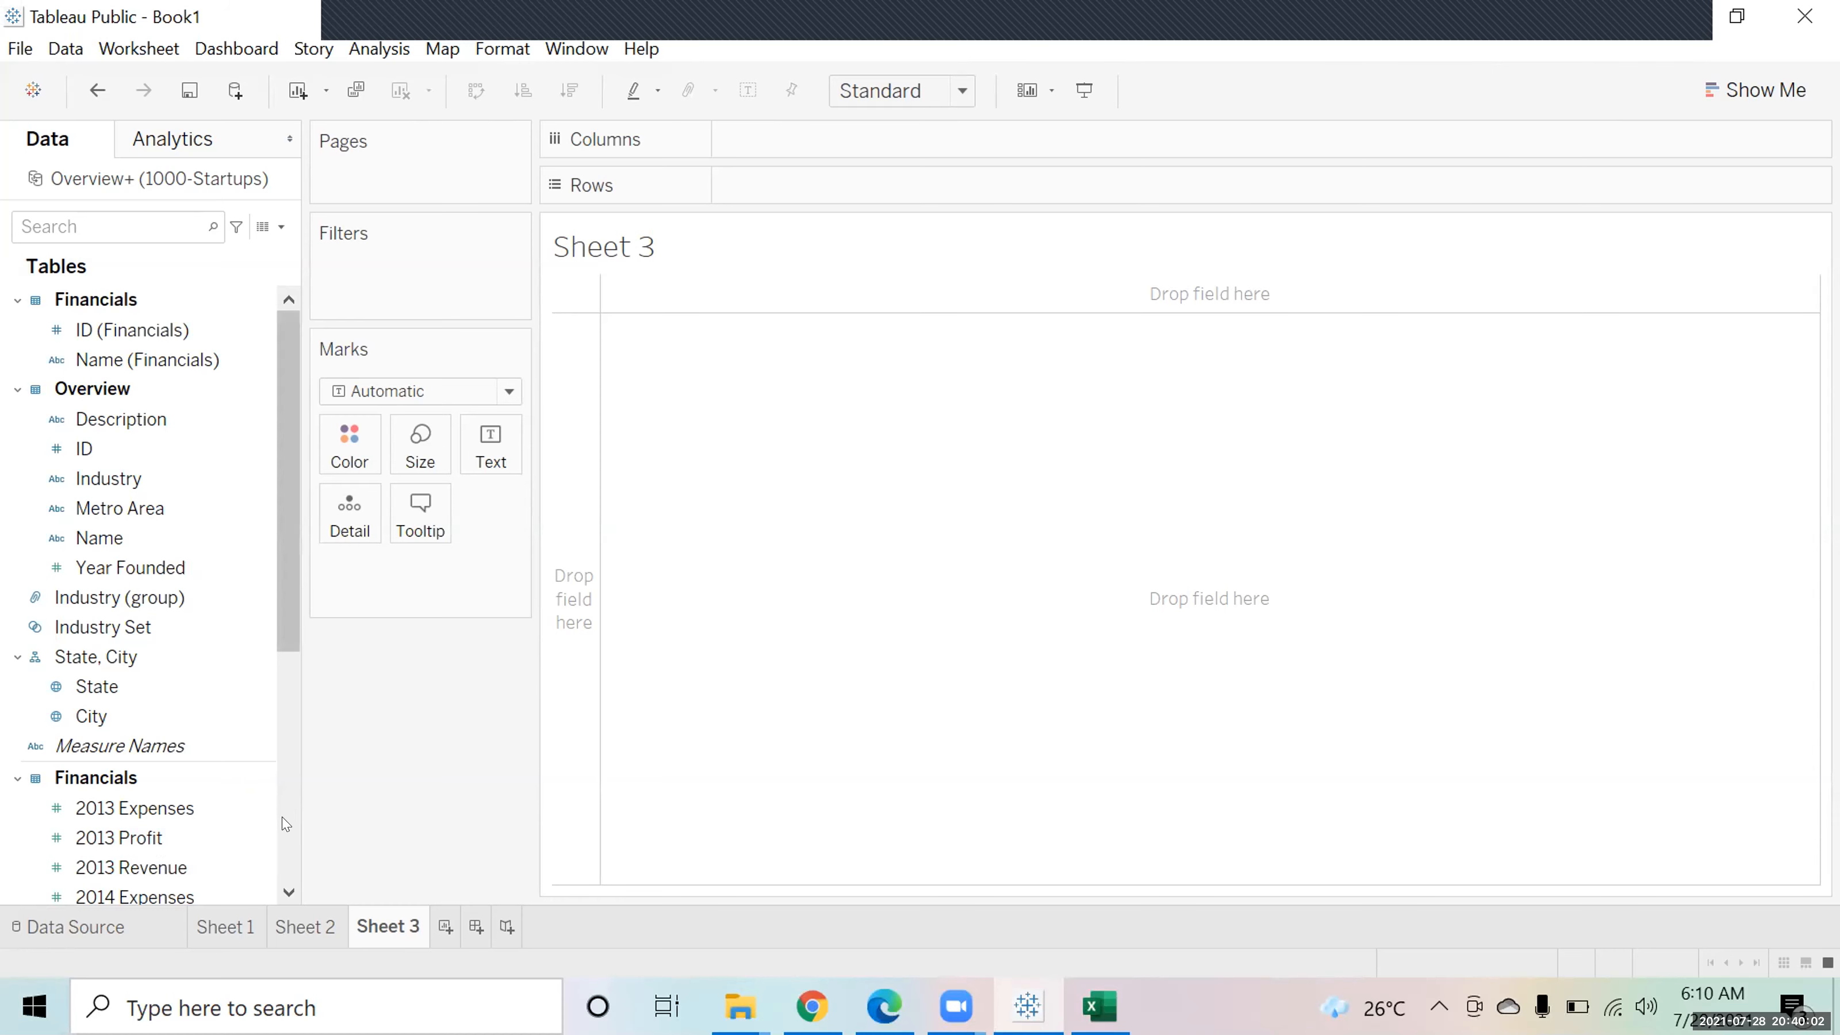
scroll(287, 824, down, 5)
drag(156, 685, 830, 183)
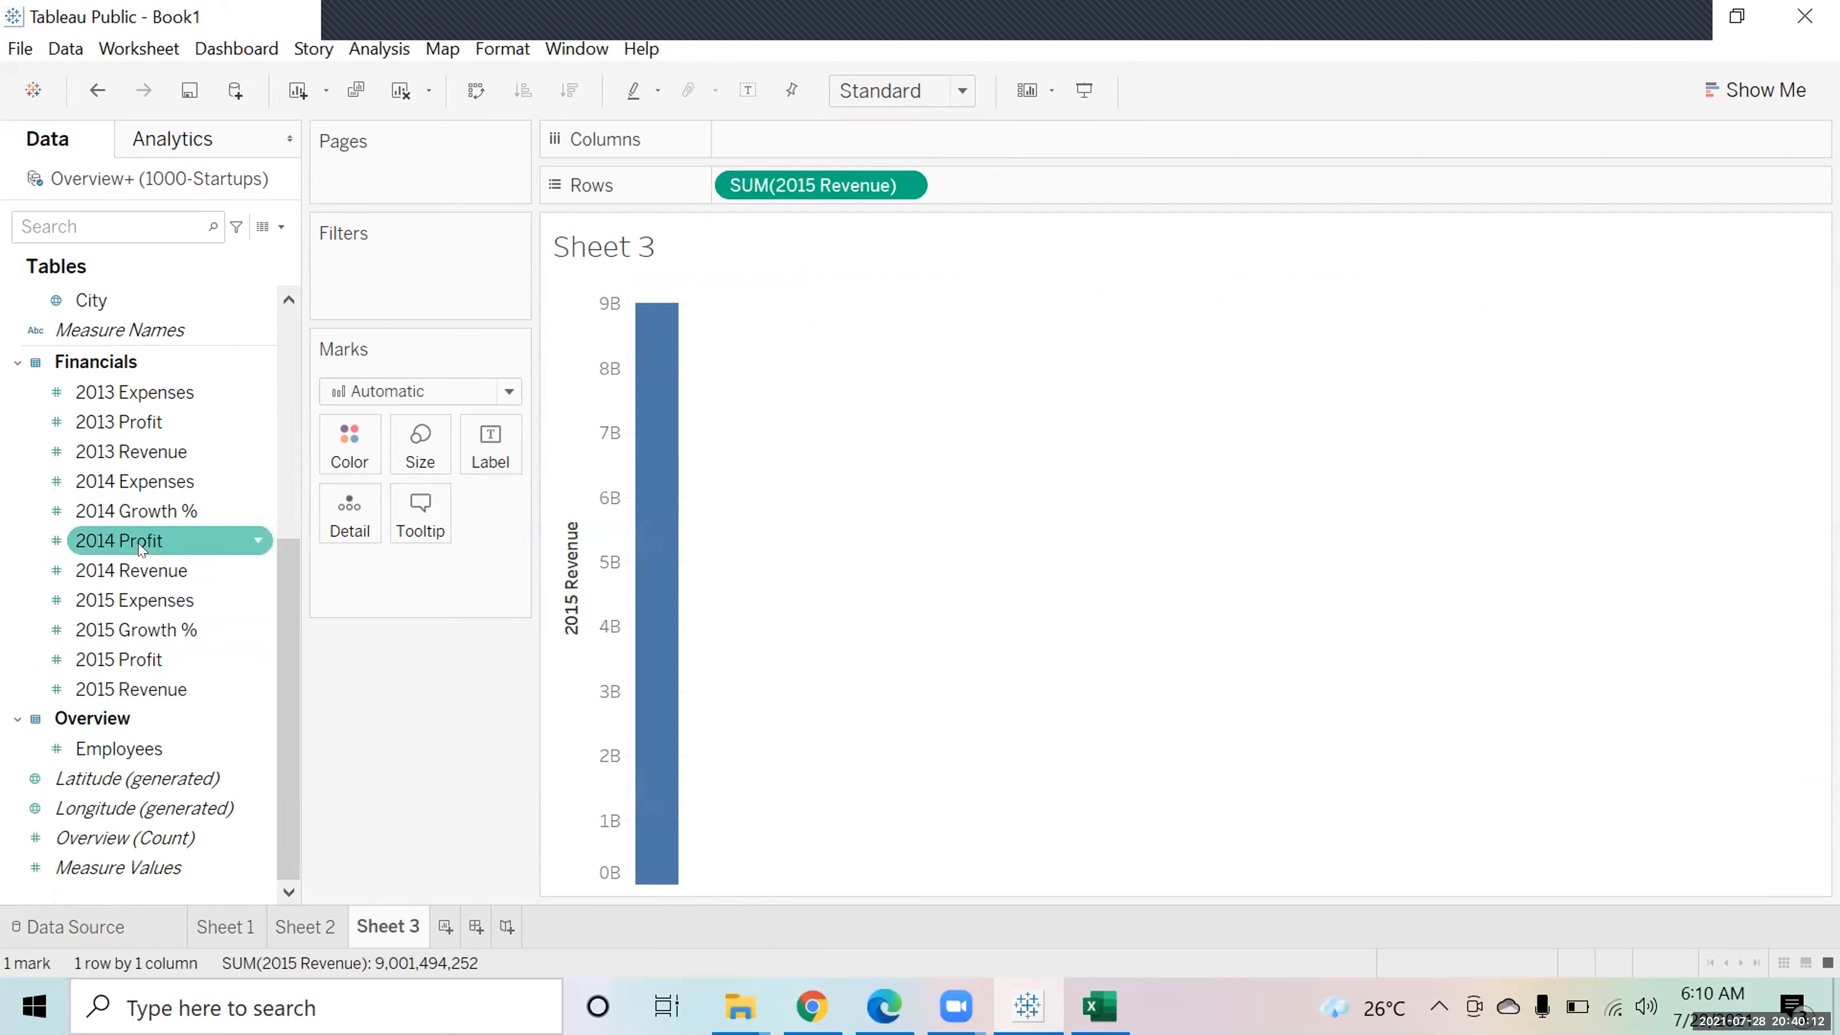
drag(142, 604, 856, 142)
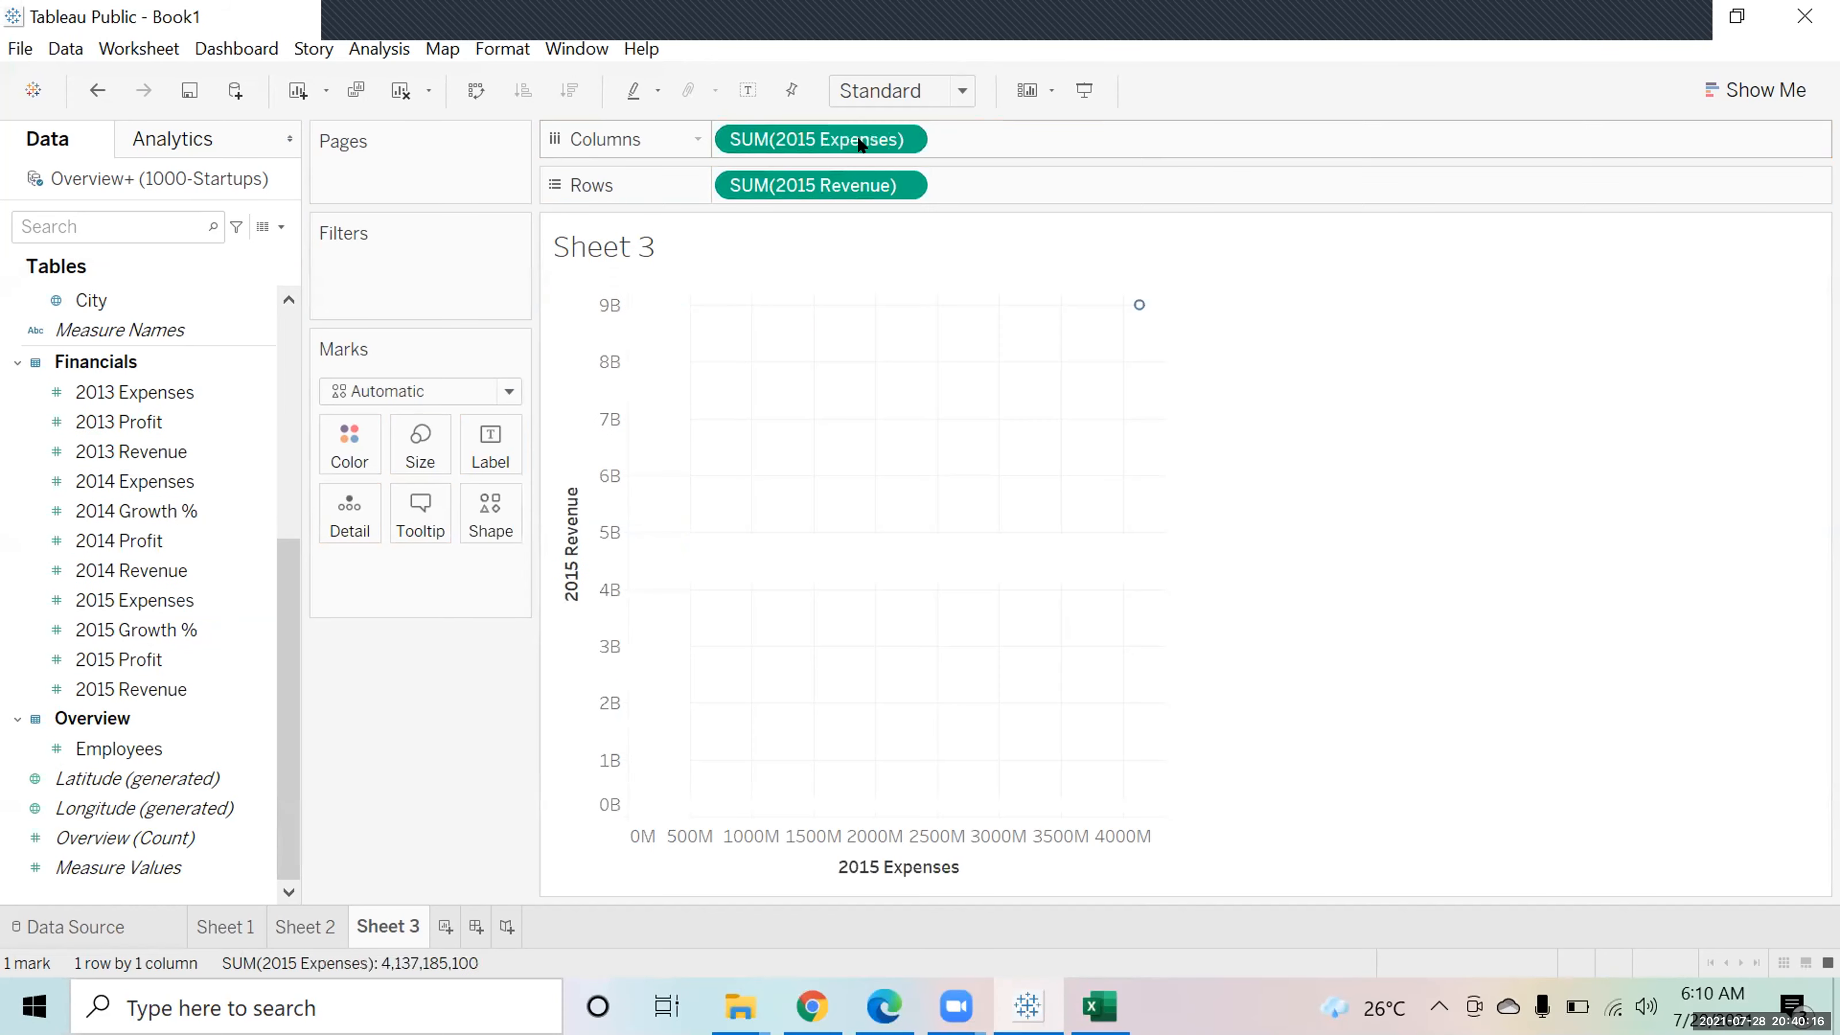
Break the scatter plot down into individual companies by adding Name (Financials) as mark detail
click(290, 477)
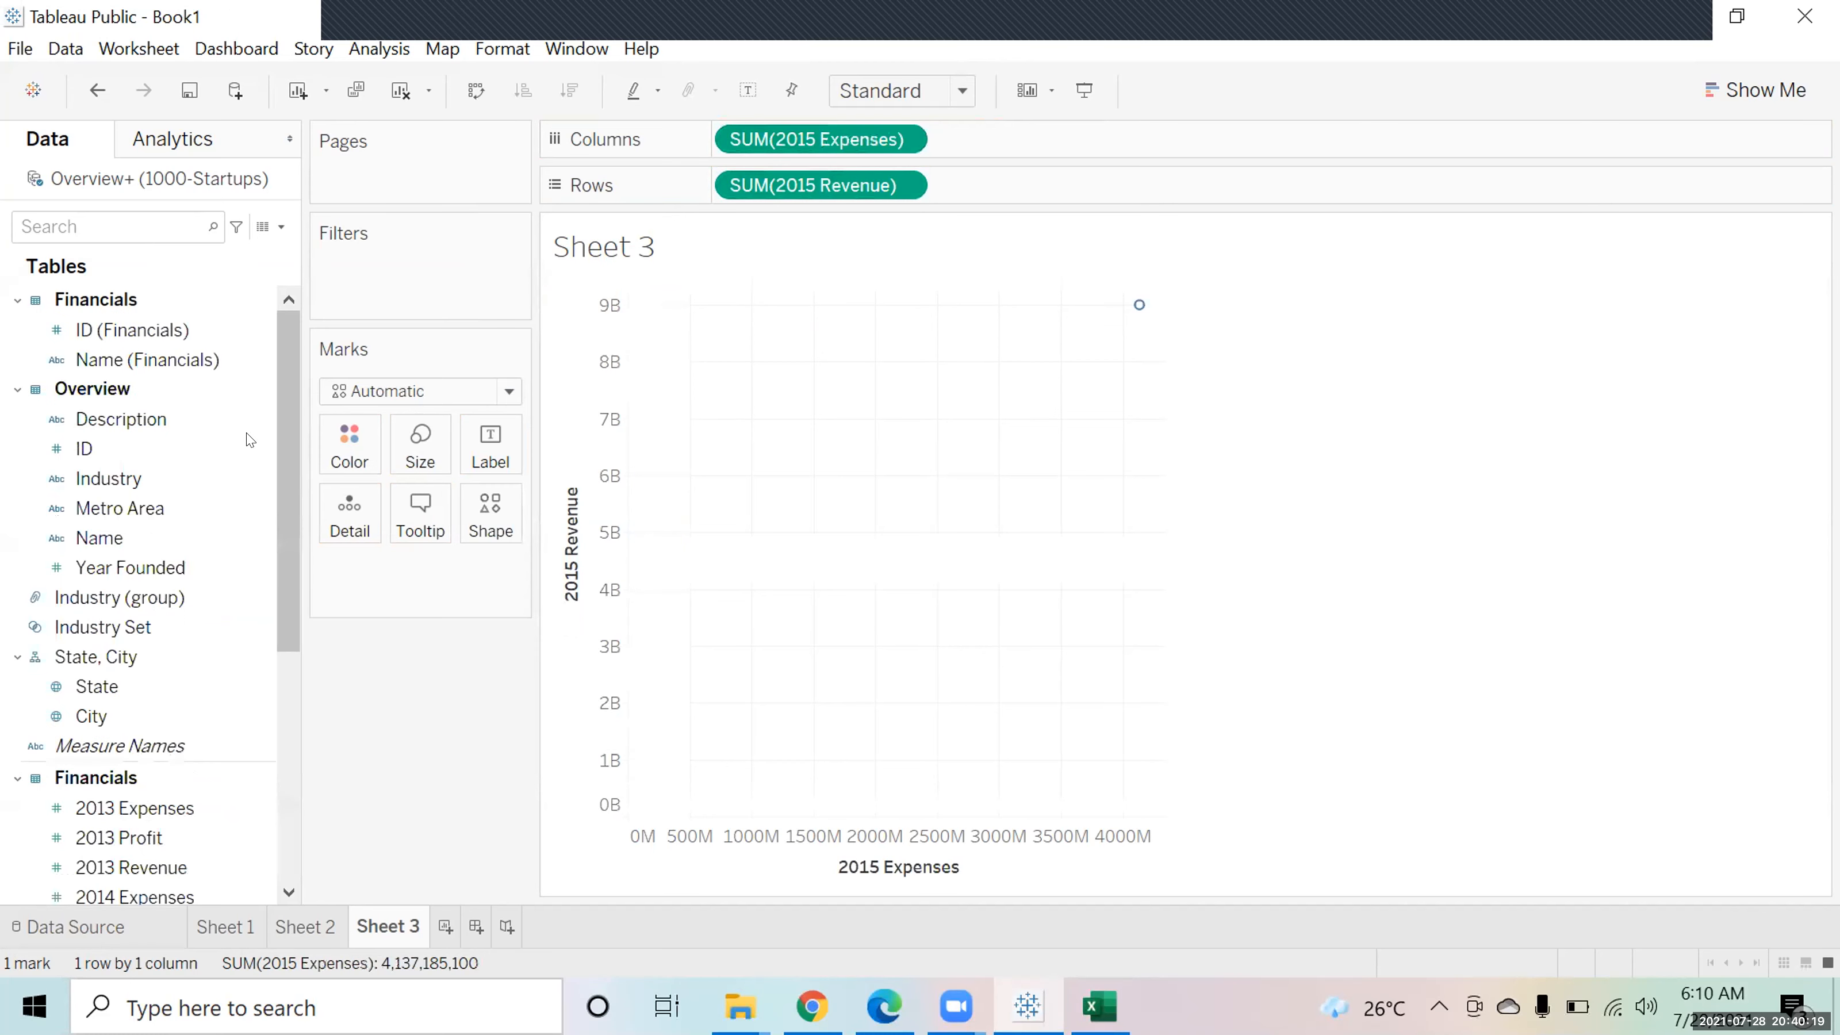
click(144, 330)
drag(153, 332, 343, 515)
click(140, 360)
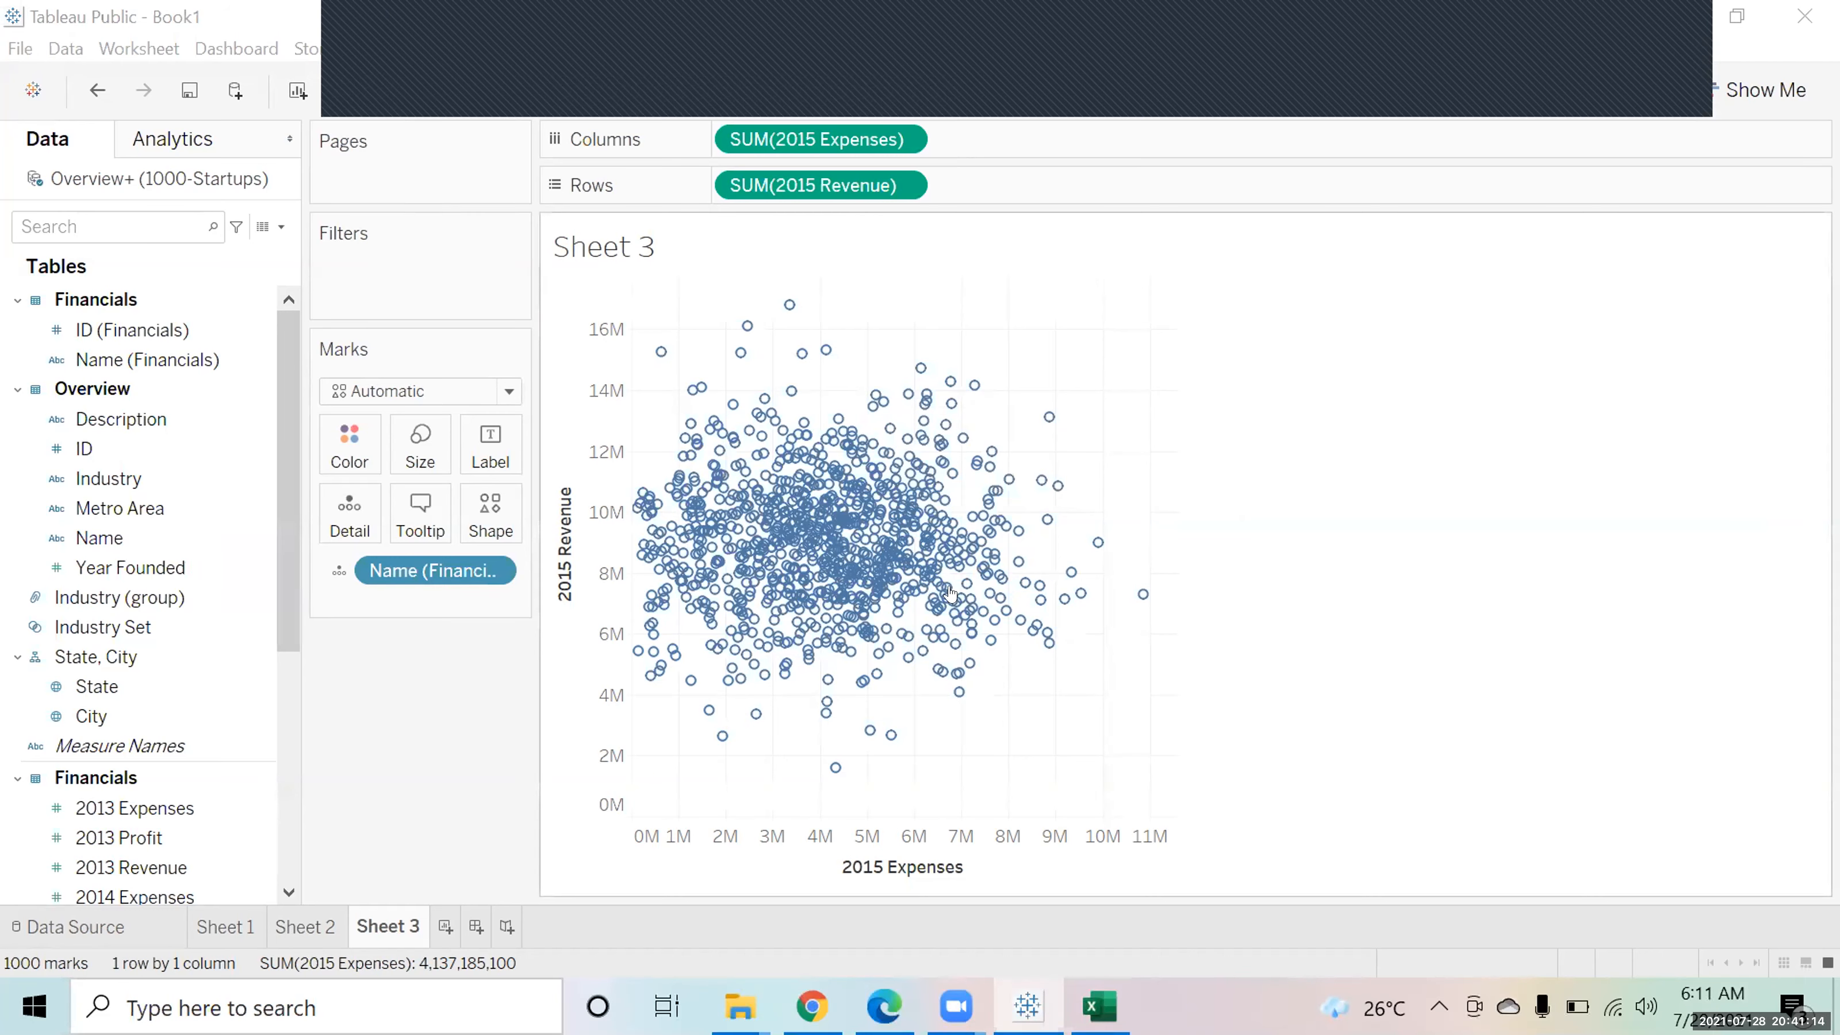
mouse_move(851, 489)
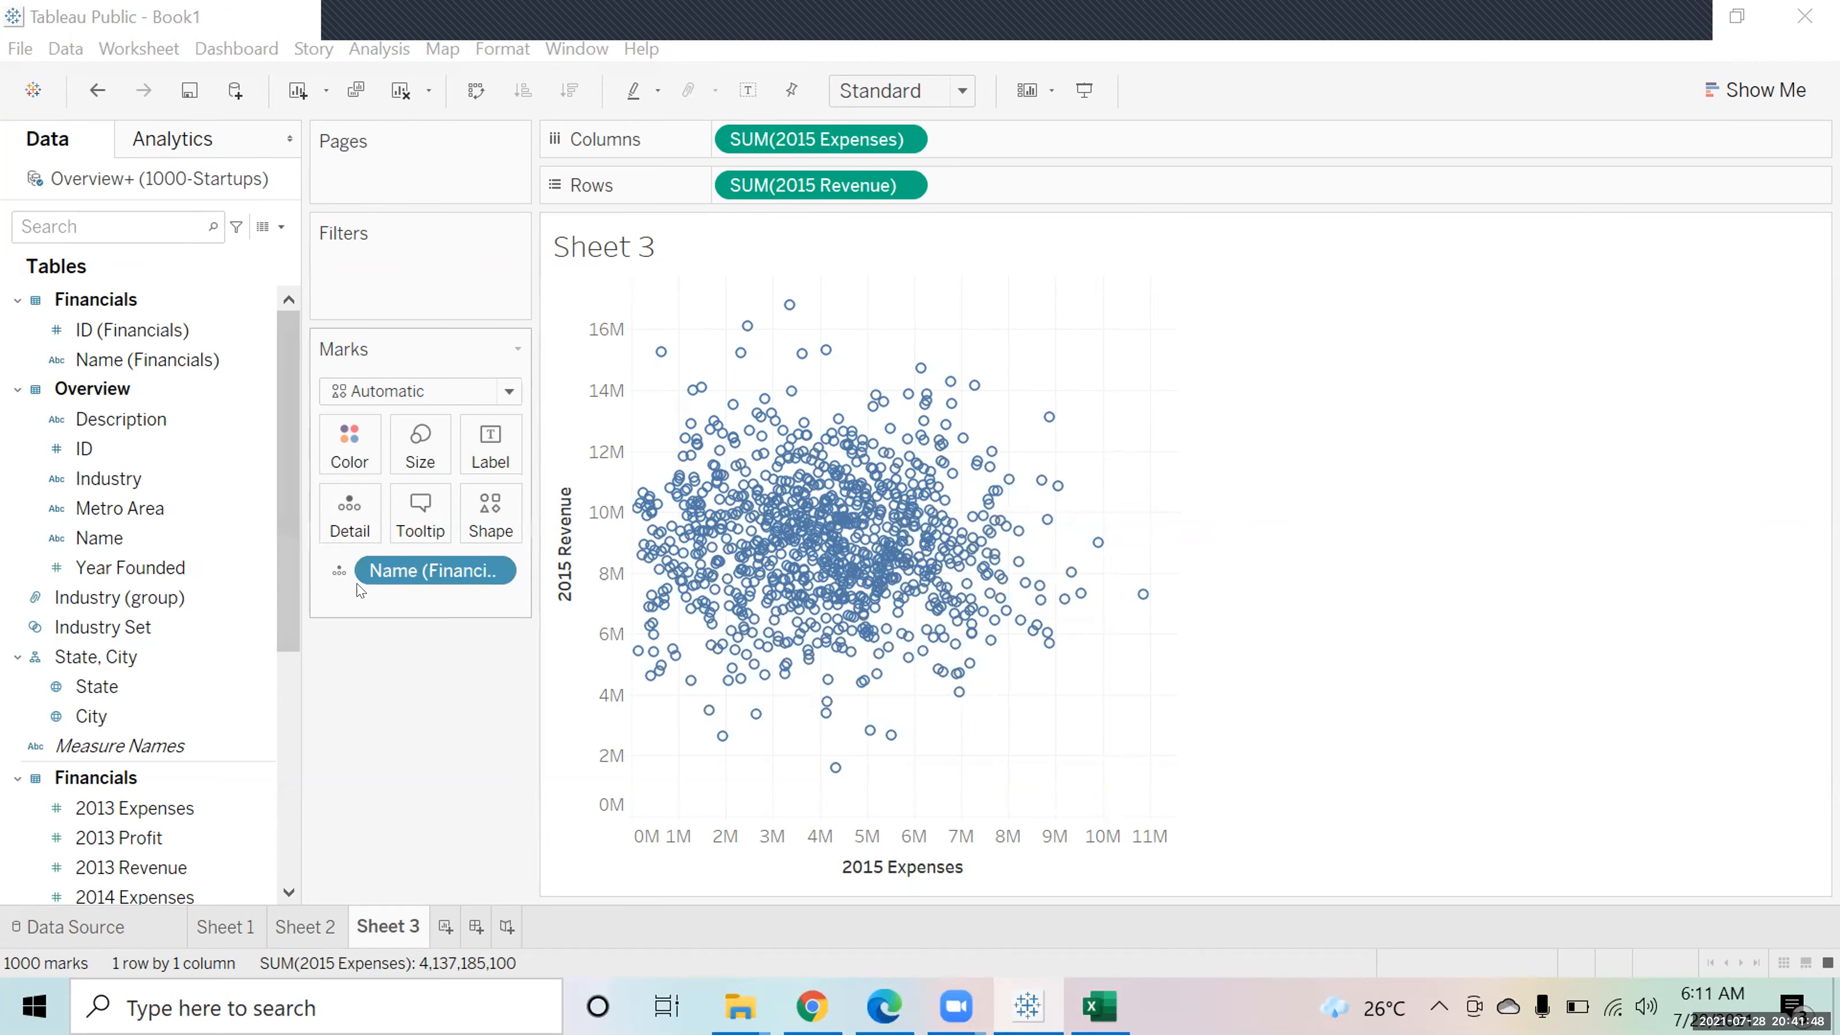
Start a new set from Name (Financials) with a by-field condition on the sum of 2015 Expenses
click(145, 360)
right_click(145, 360)
mouse_move(236, 567)
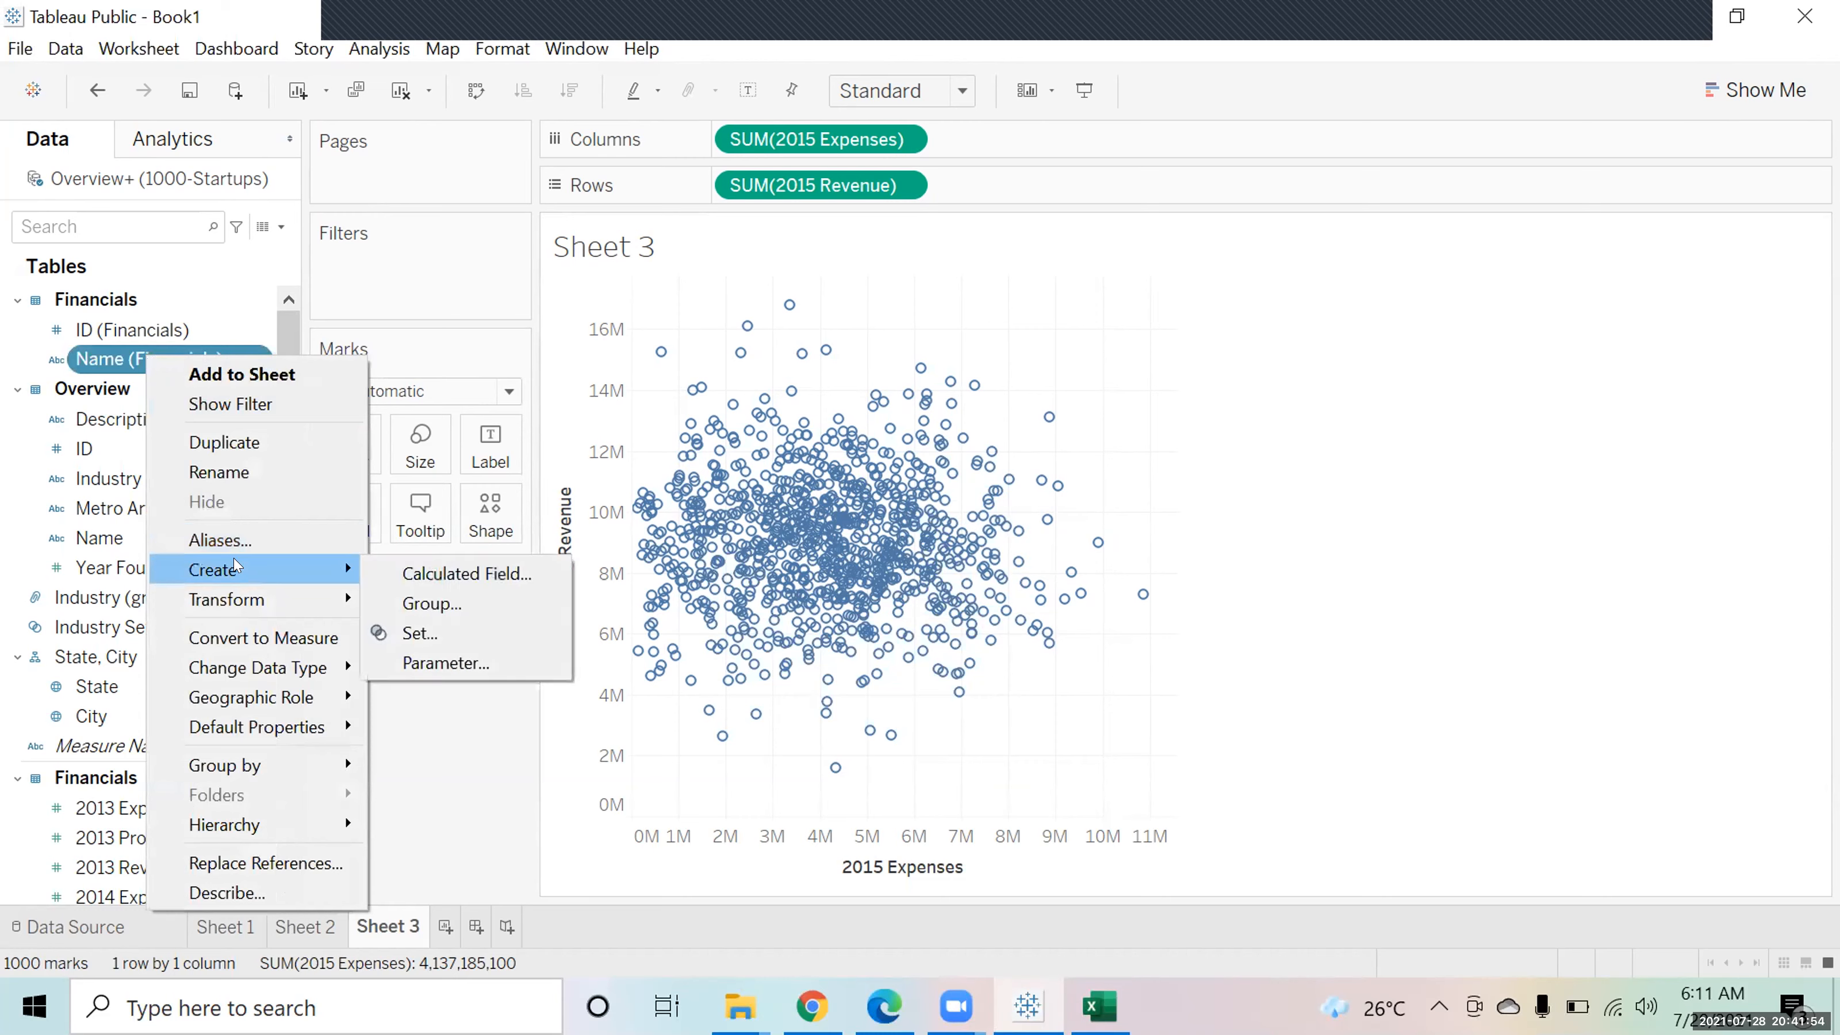
click(423, 629)
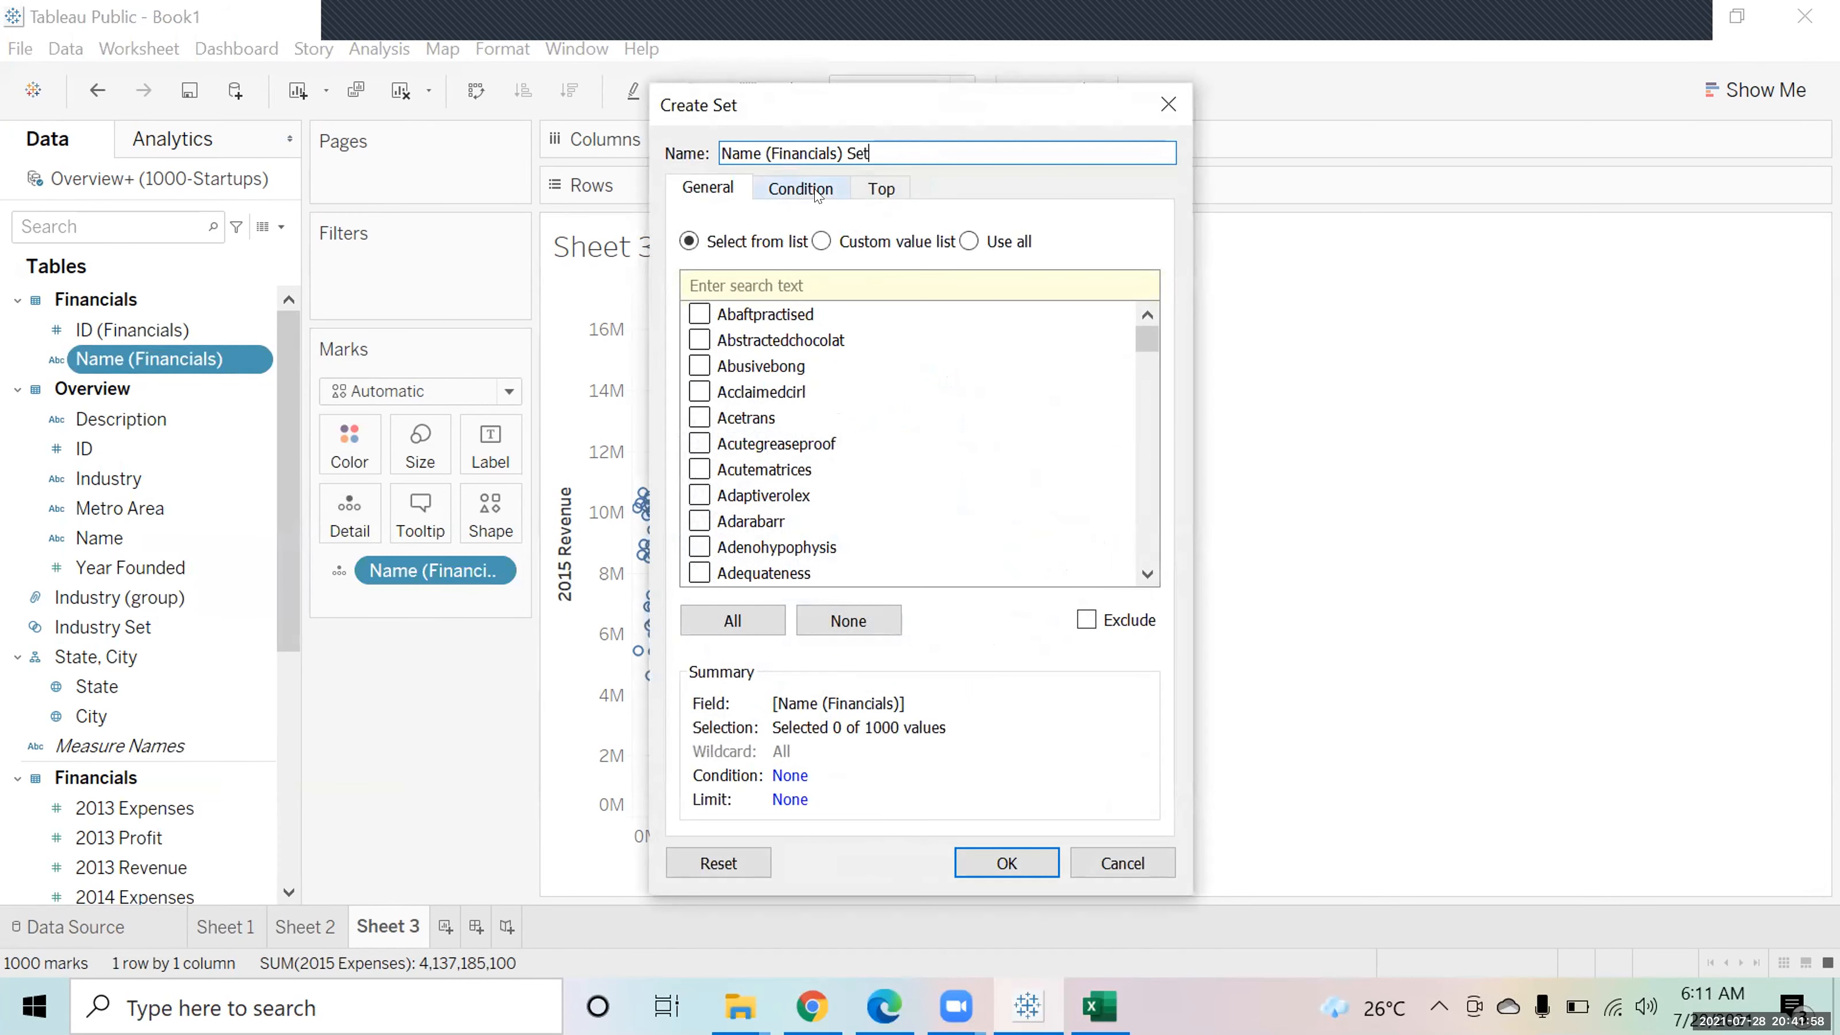
click(815, 193)
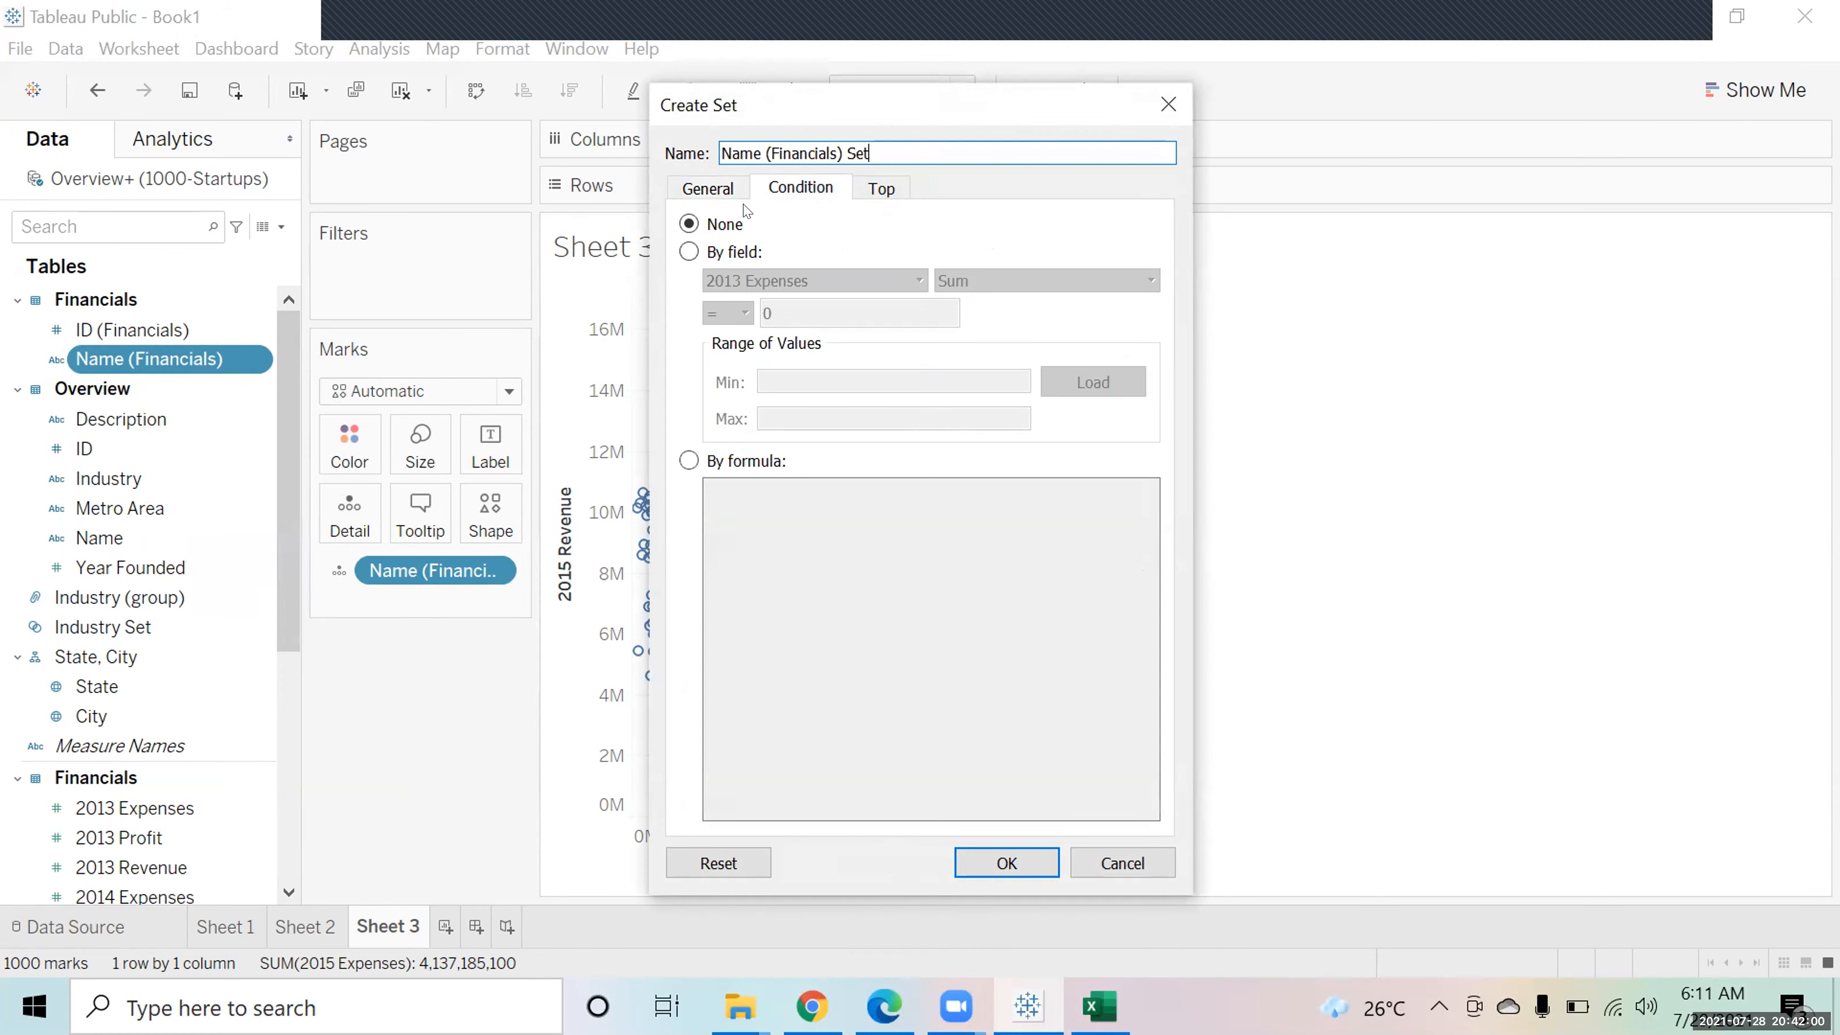
click(711, 246)
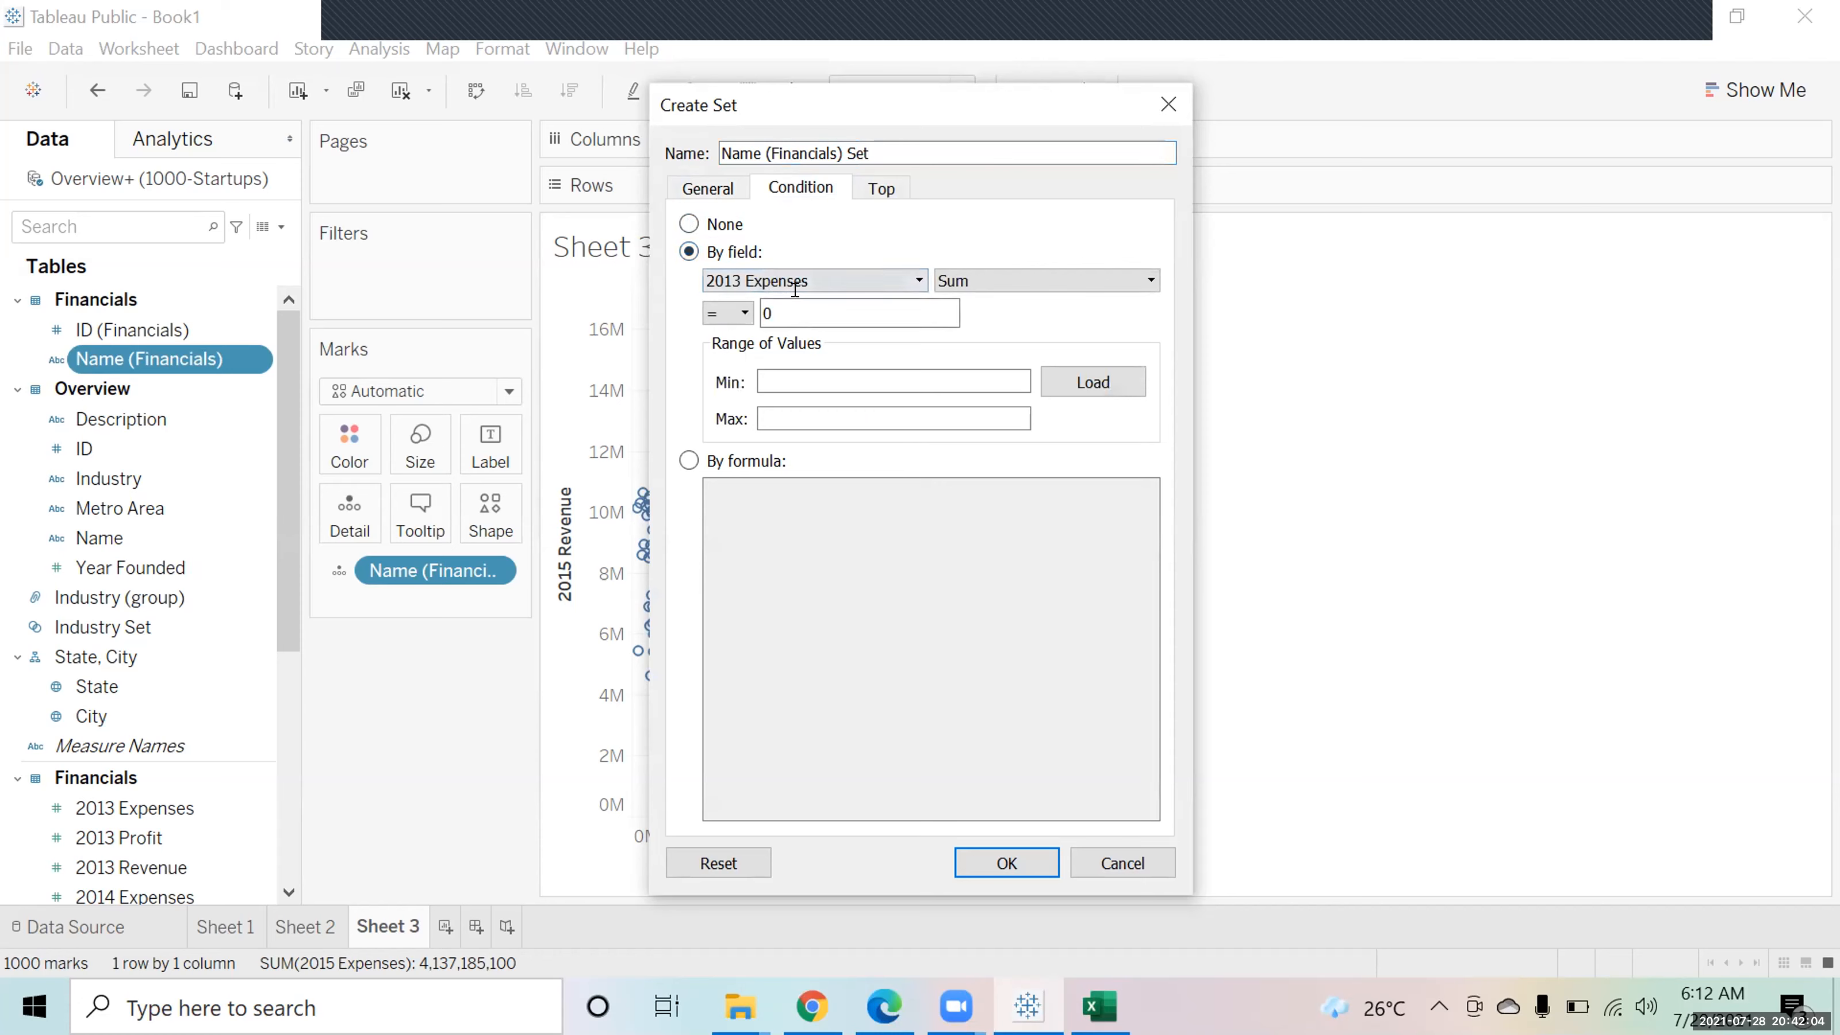
click(852, 283)
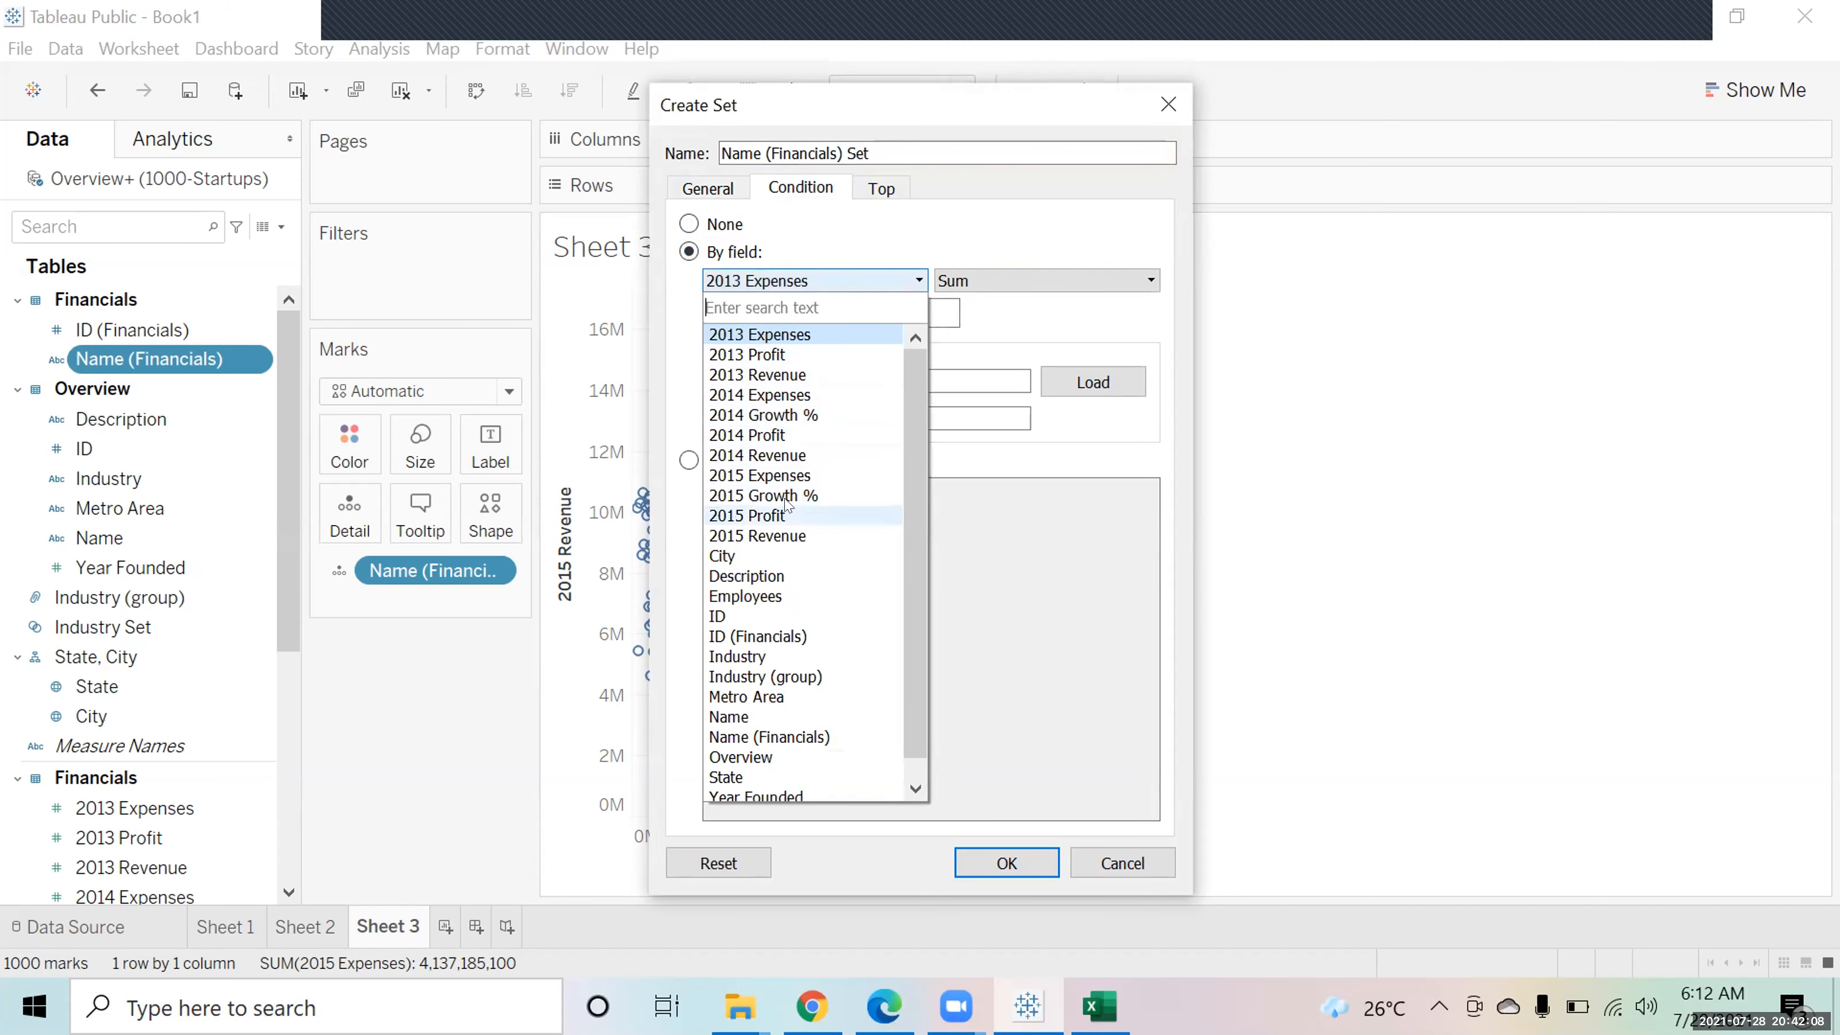
click(792, 475)
Set the condition to less than 5000000 and create the set
click(728, 314)
click(725, 372)
key(Tab)
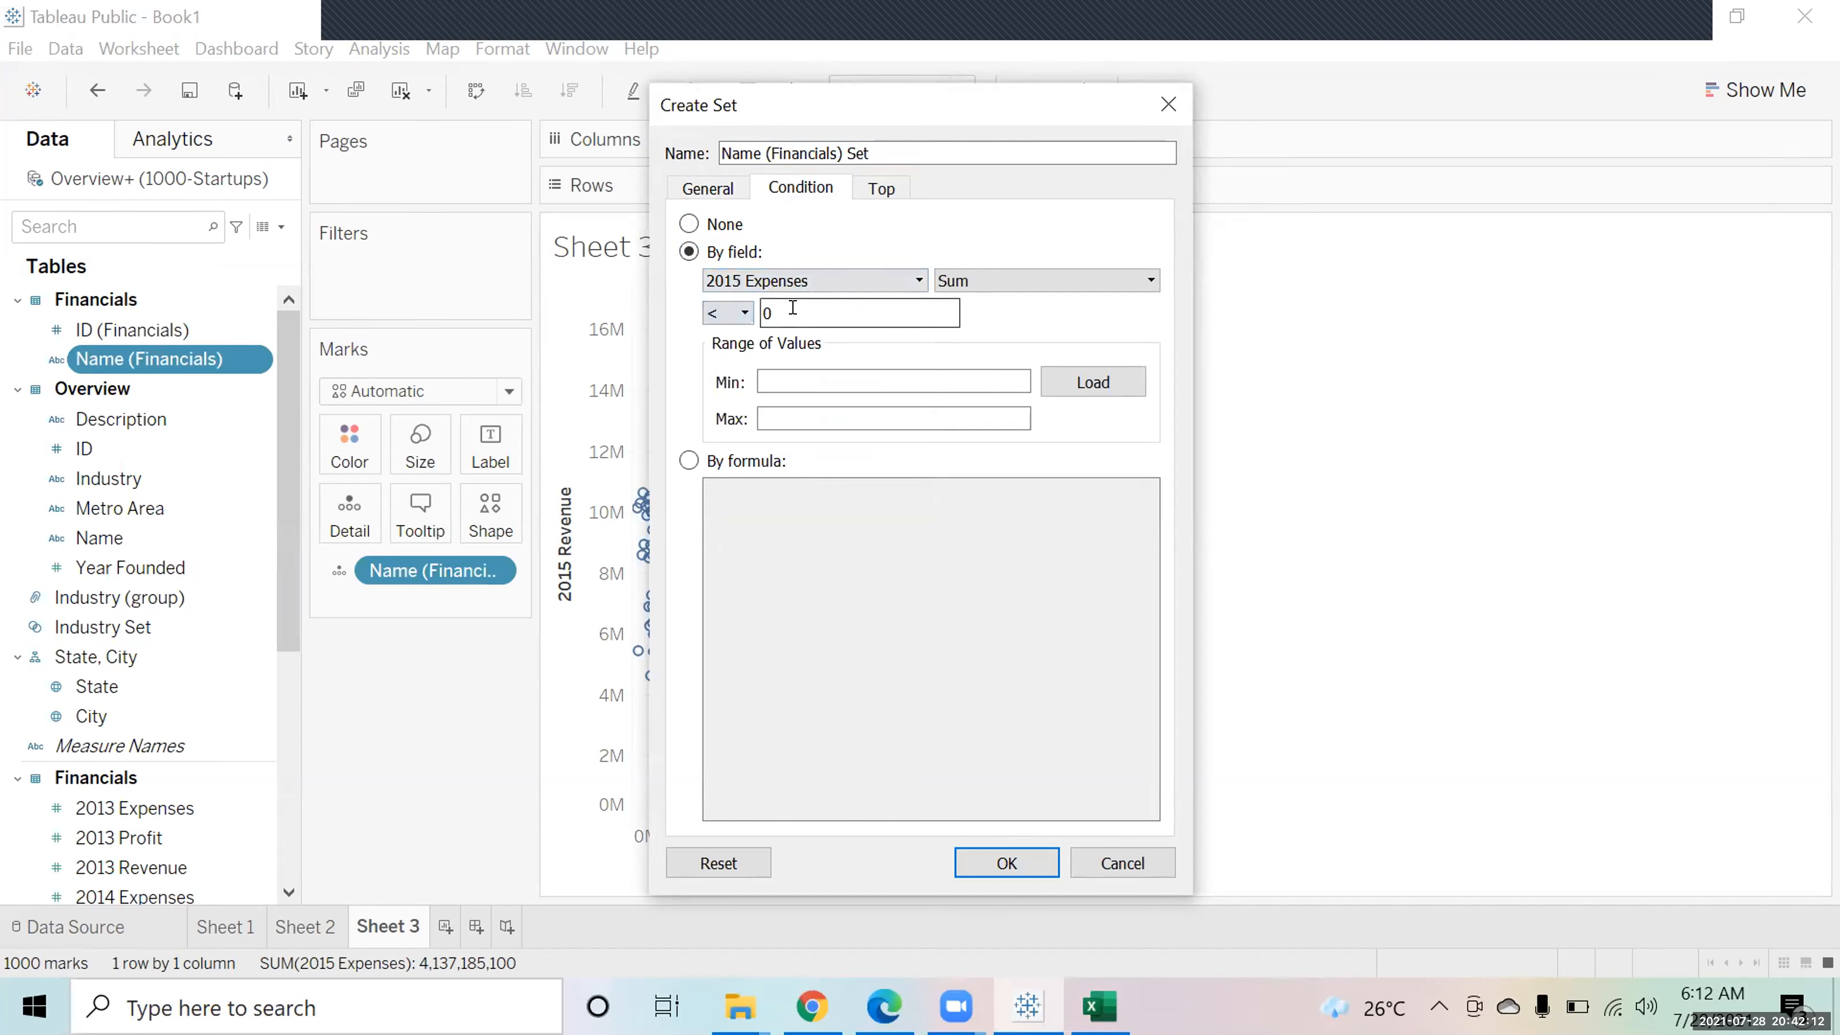
text(5)
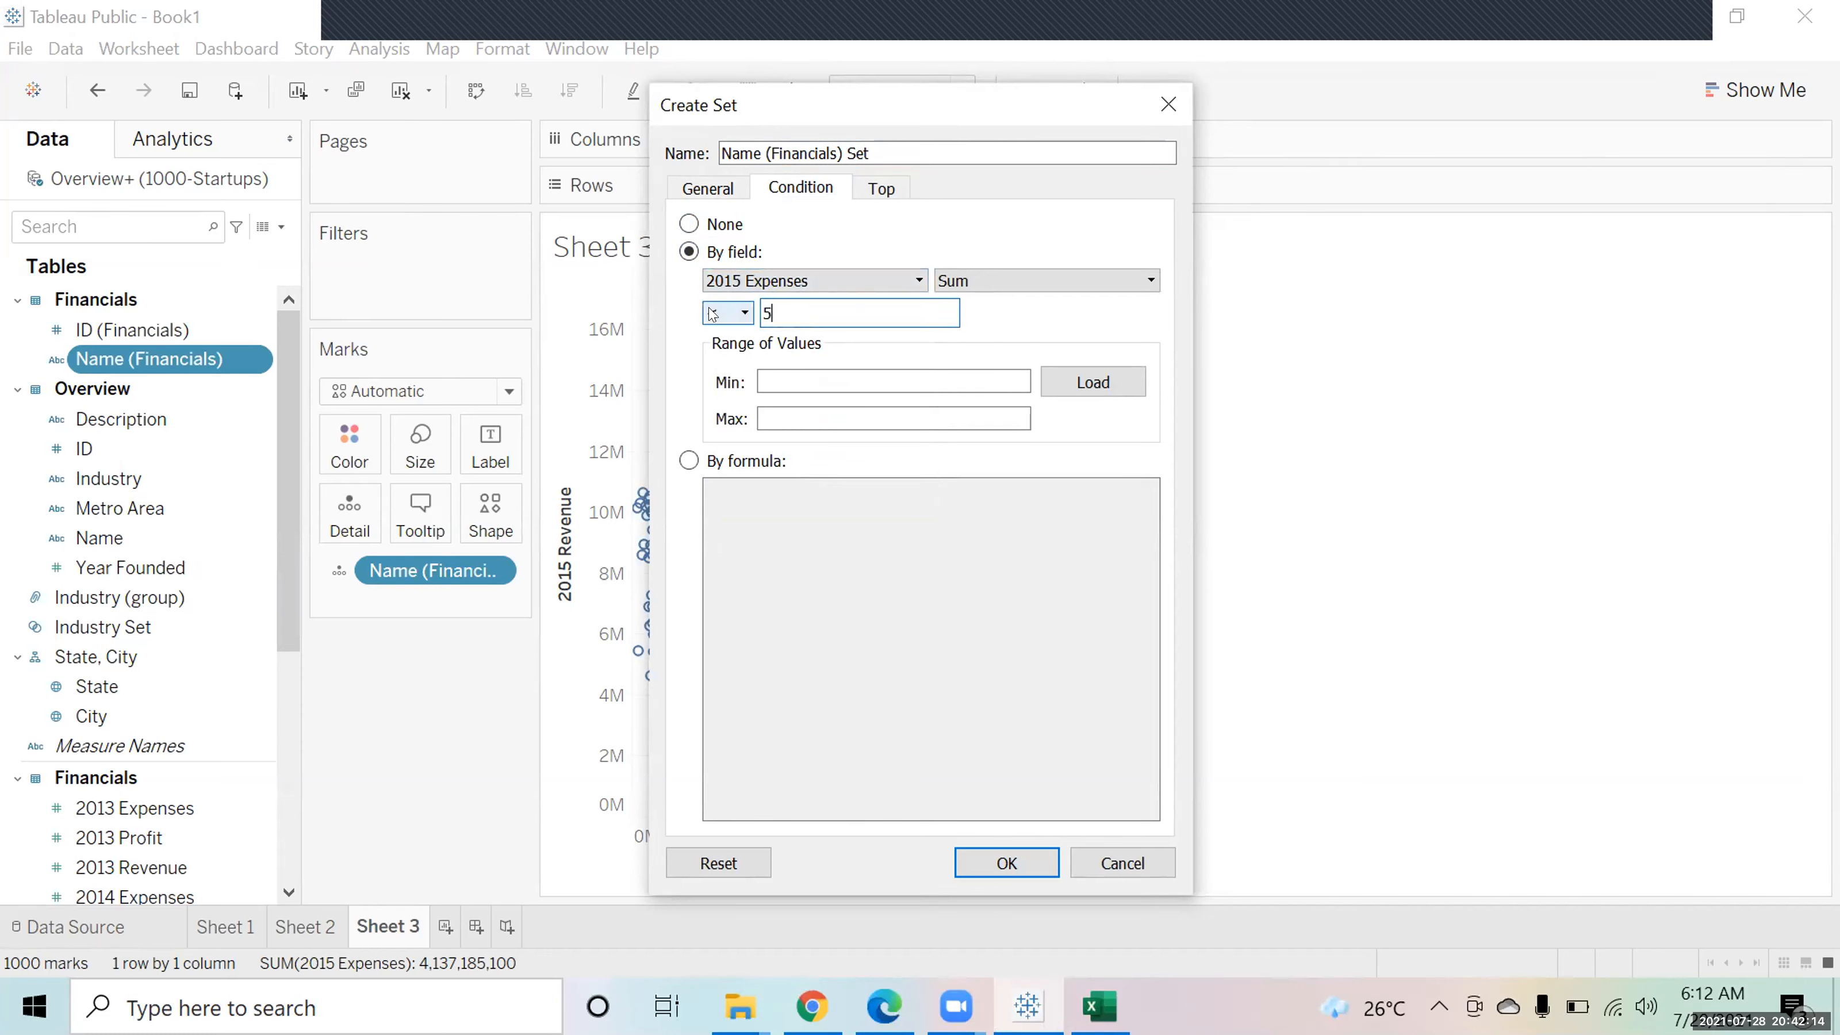
text(000000)
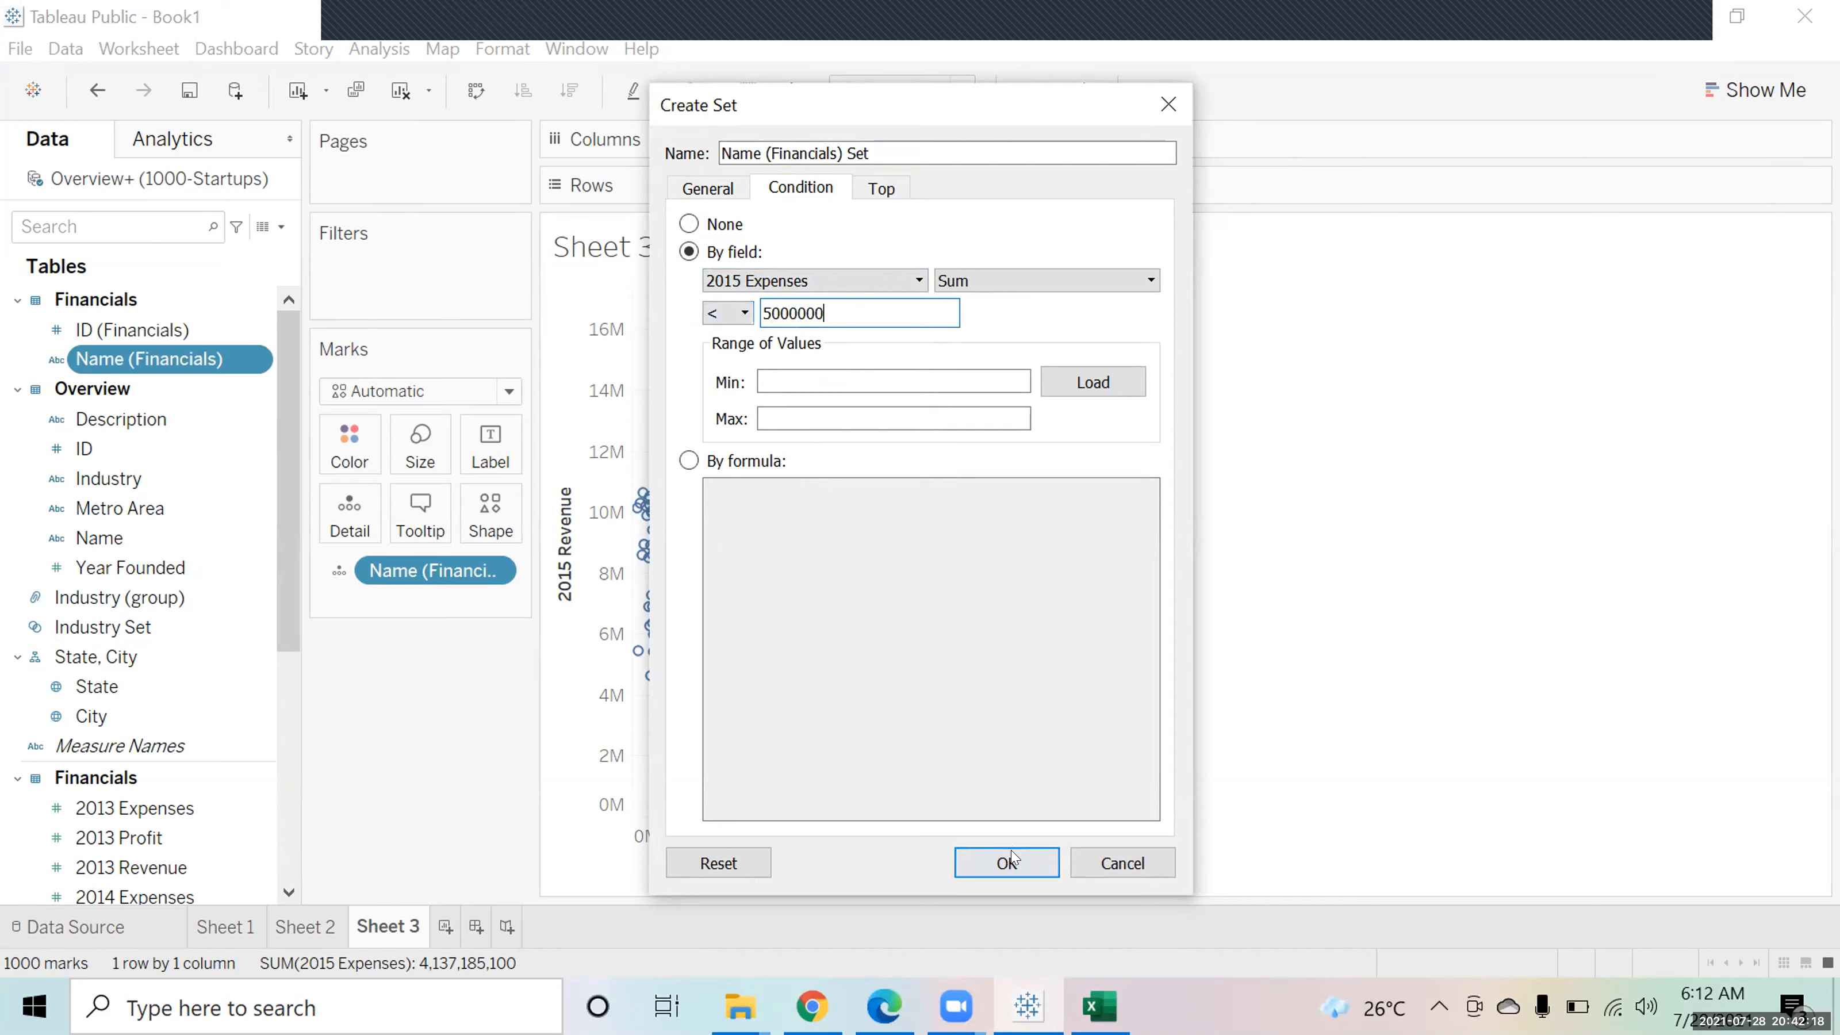
click(1007, 863)
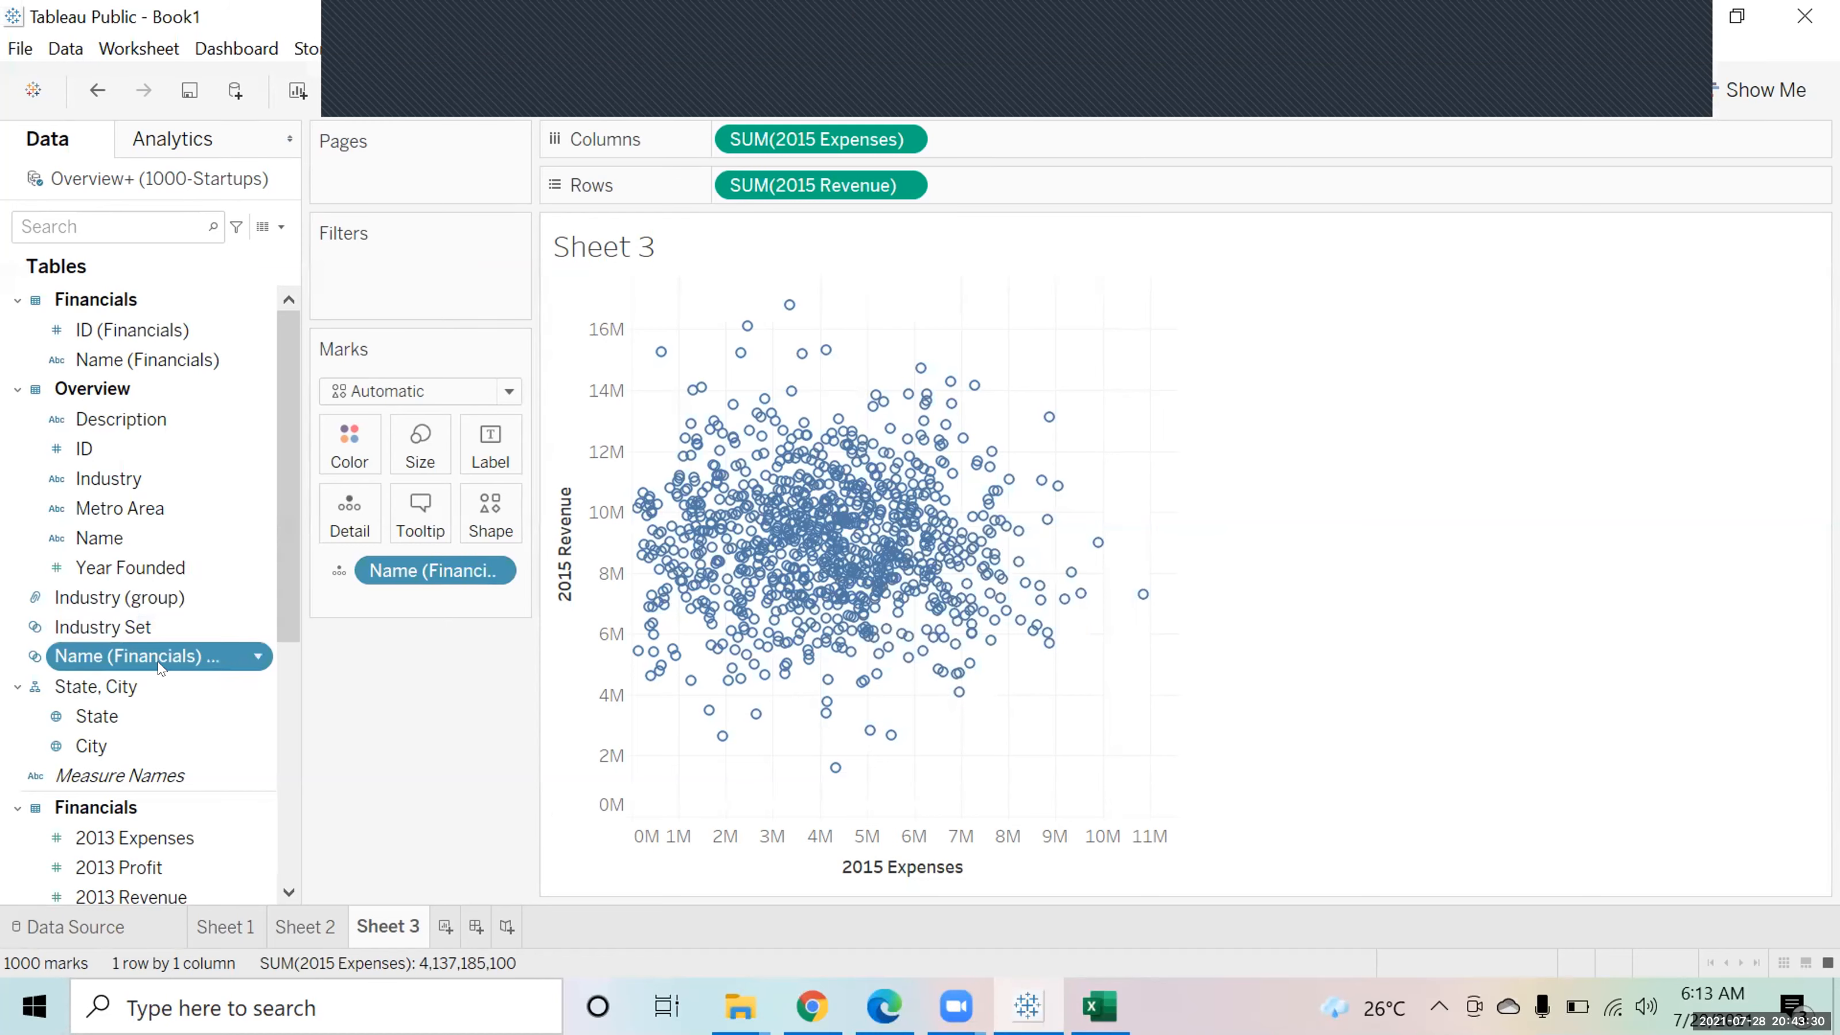
Color the scatter marks by Name (Financials) Set, using green for In and red for Out
drag(131, 661, 346, 438)
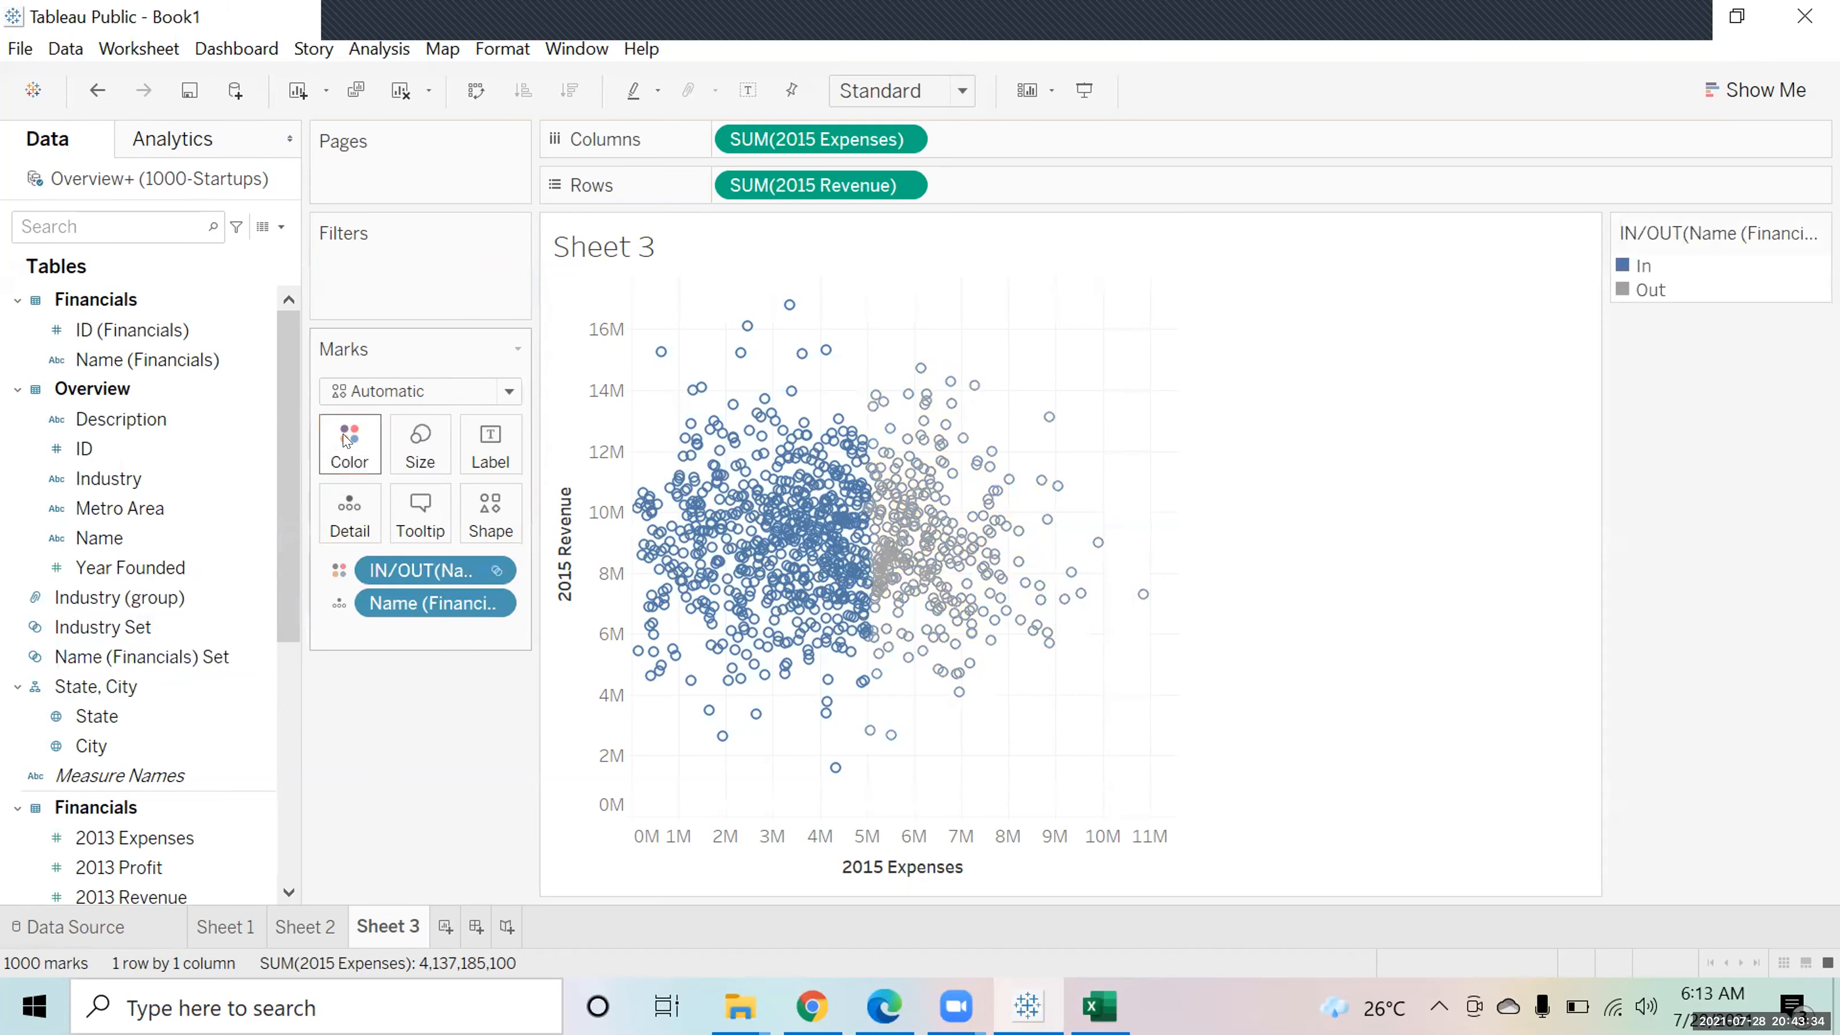
mouse_move(812, 515)
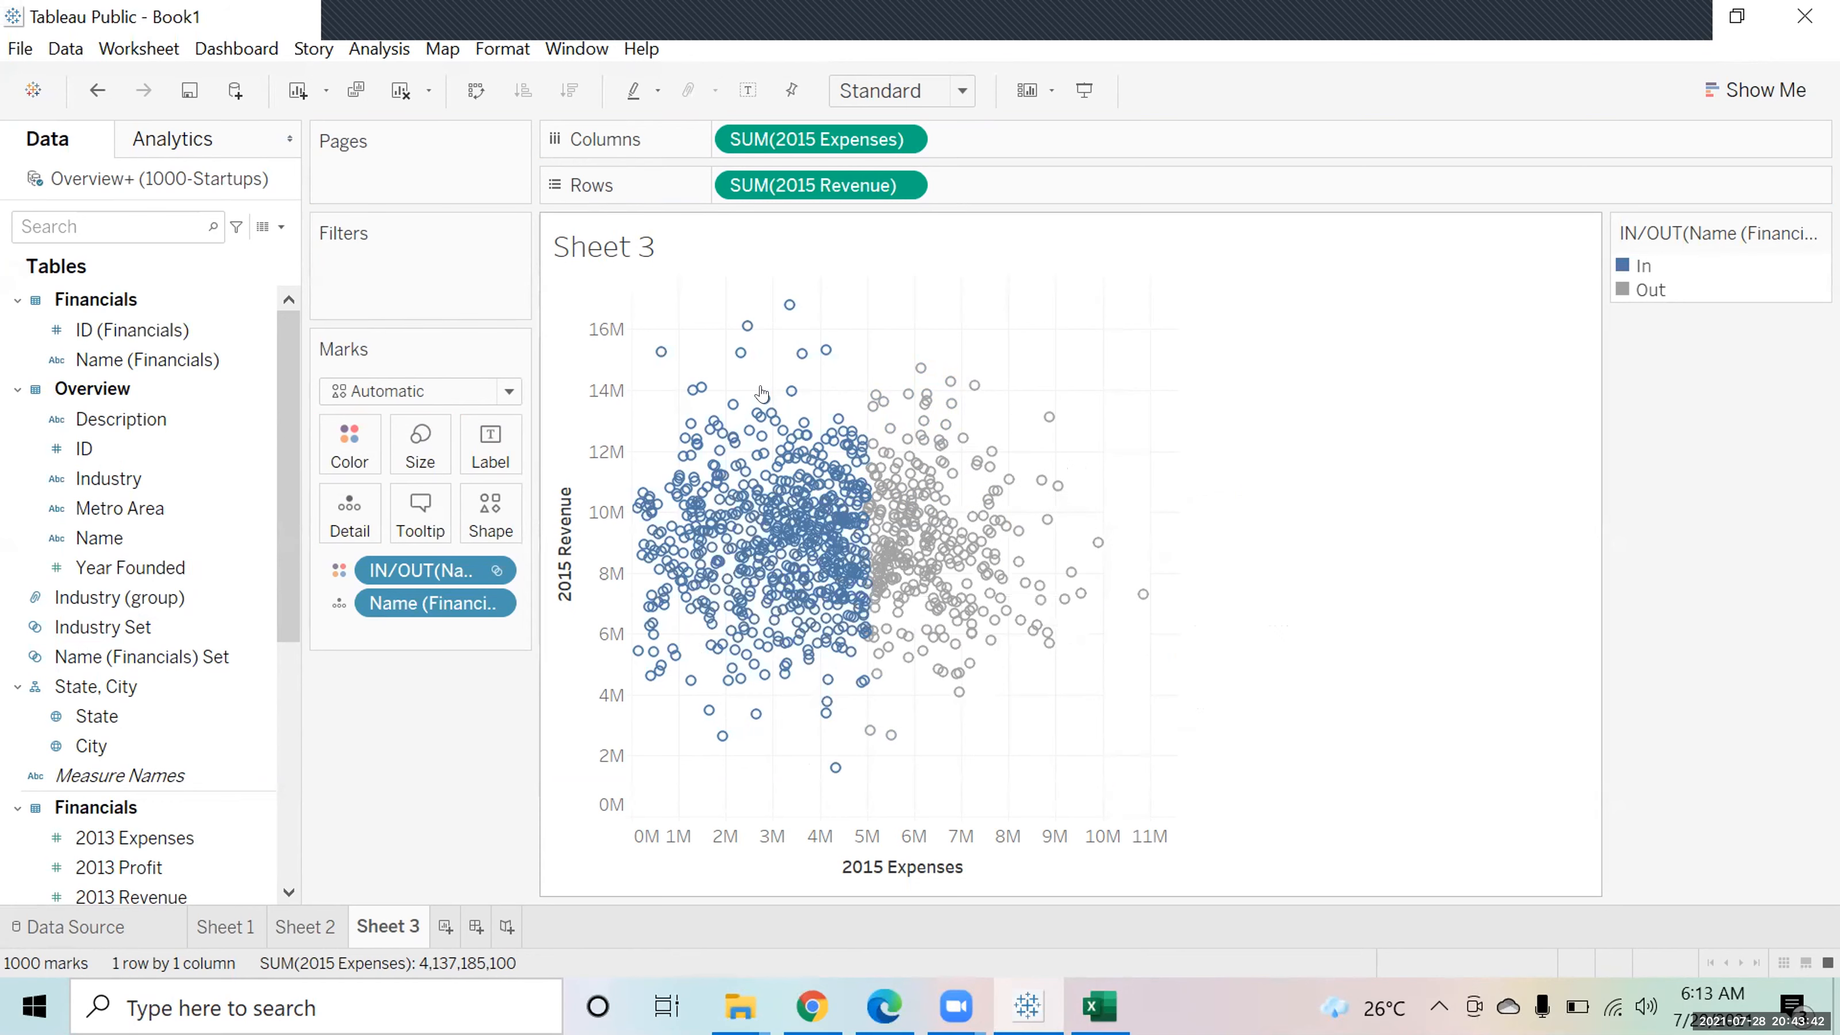
click(344, 460)
click(395, 528)
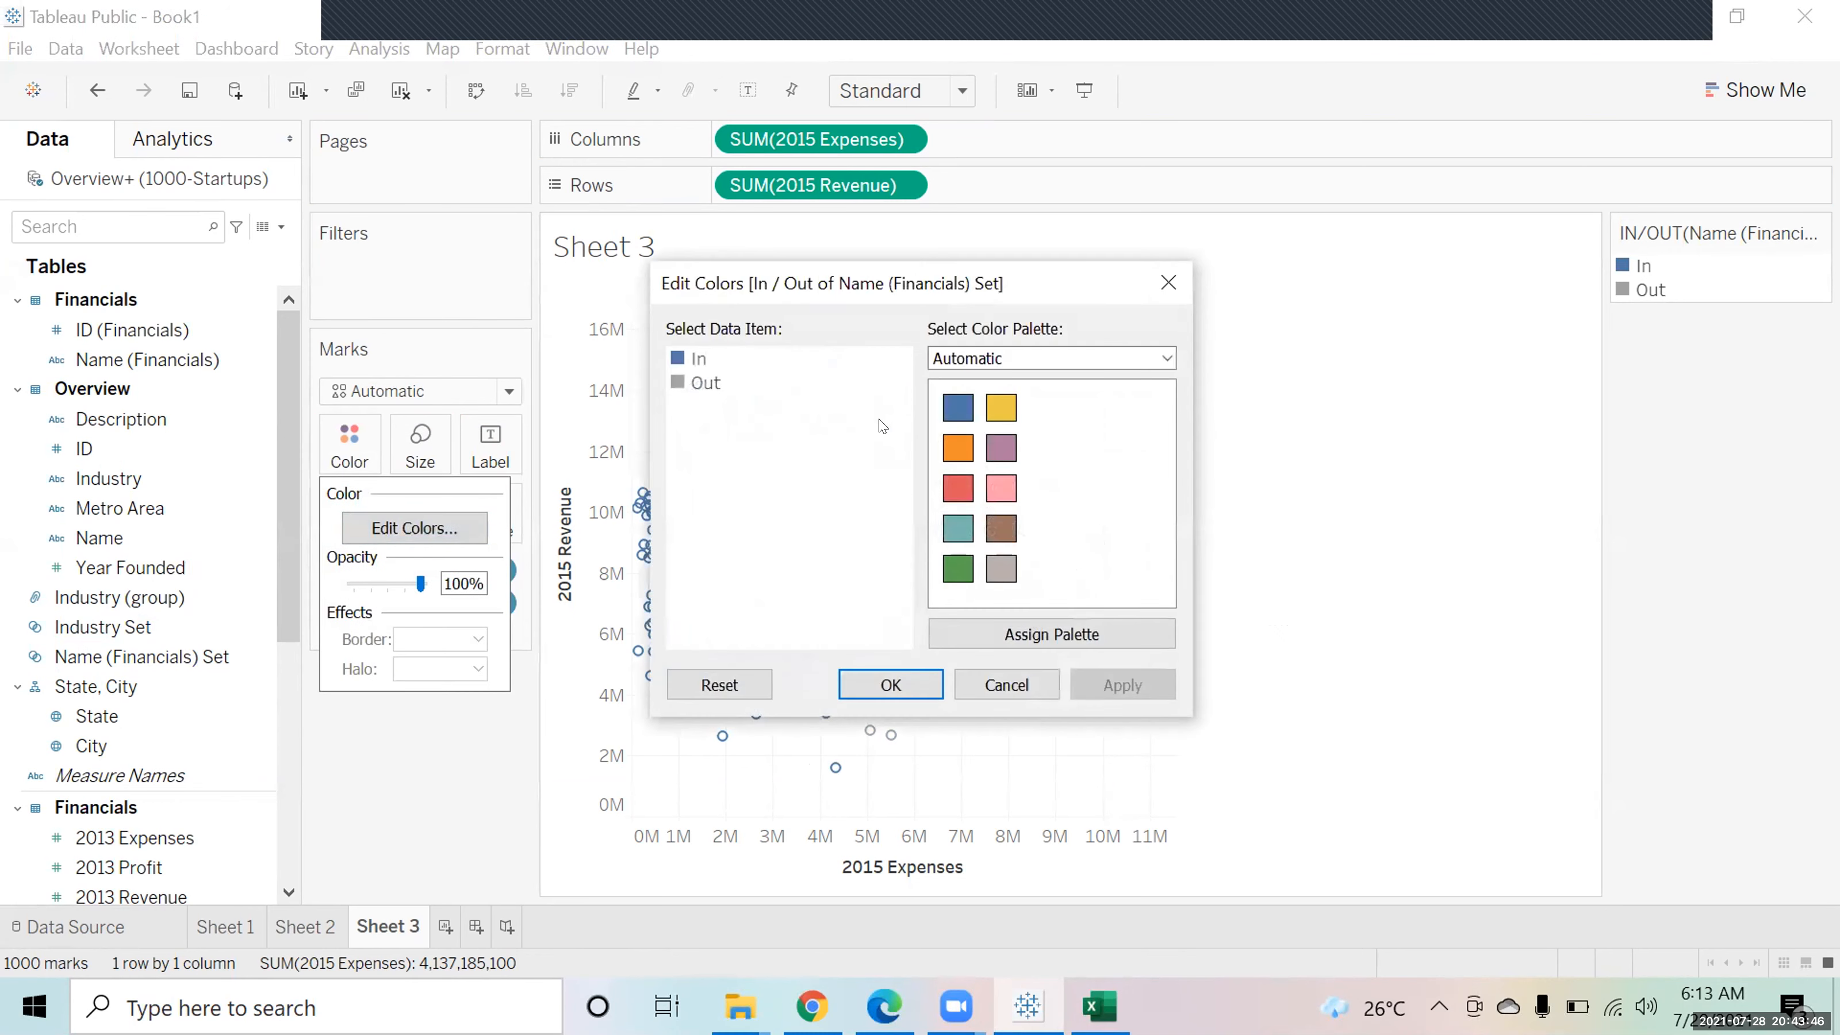
click(699, 359)
click(958, 568)
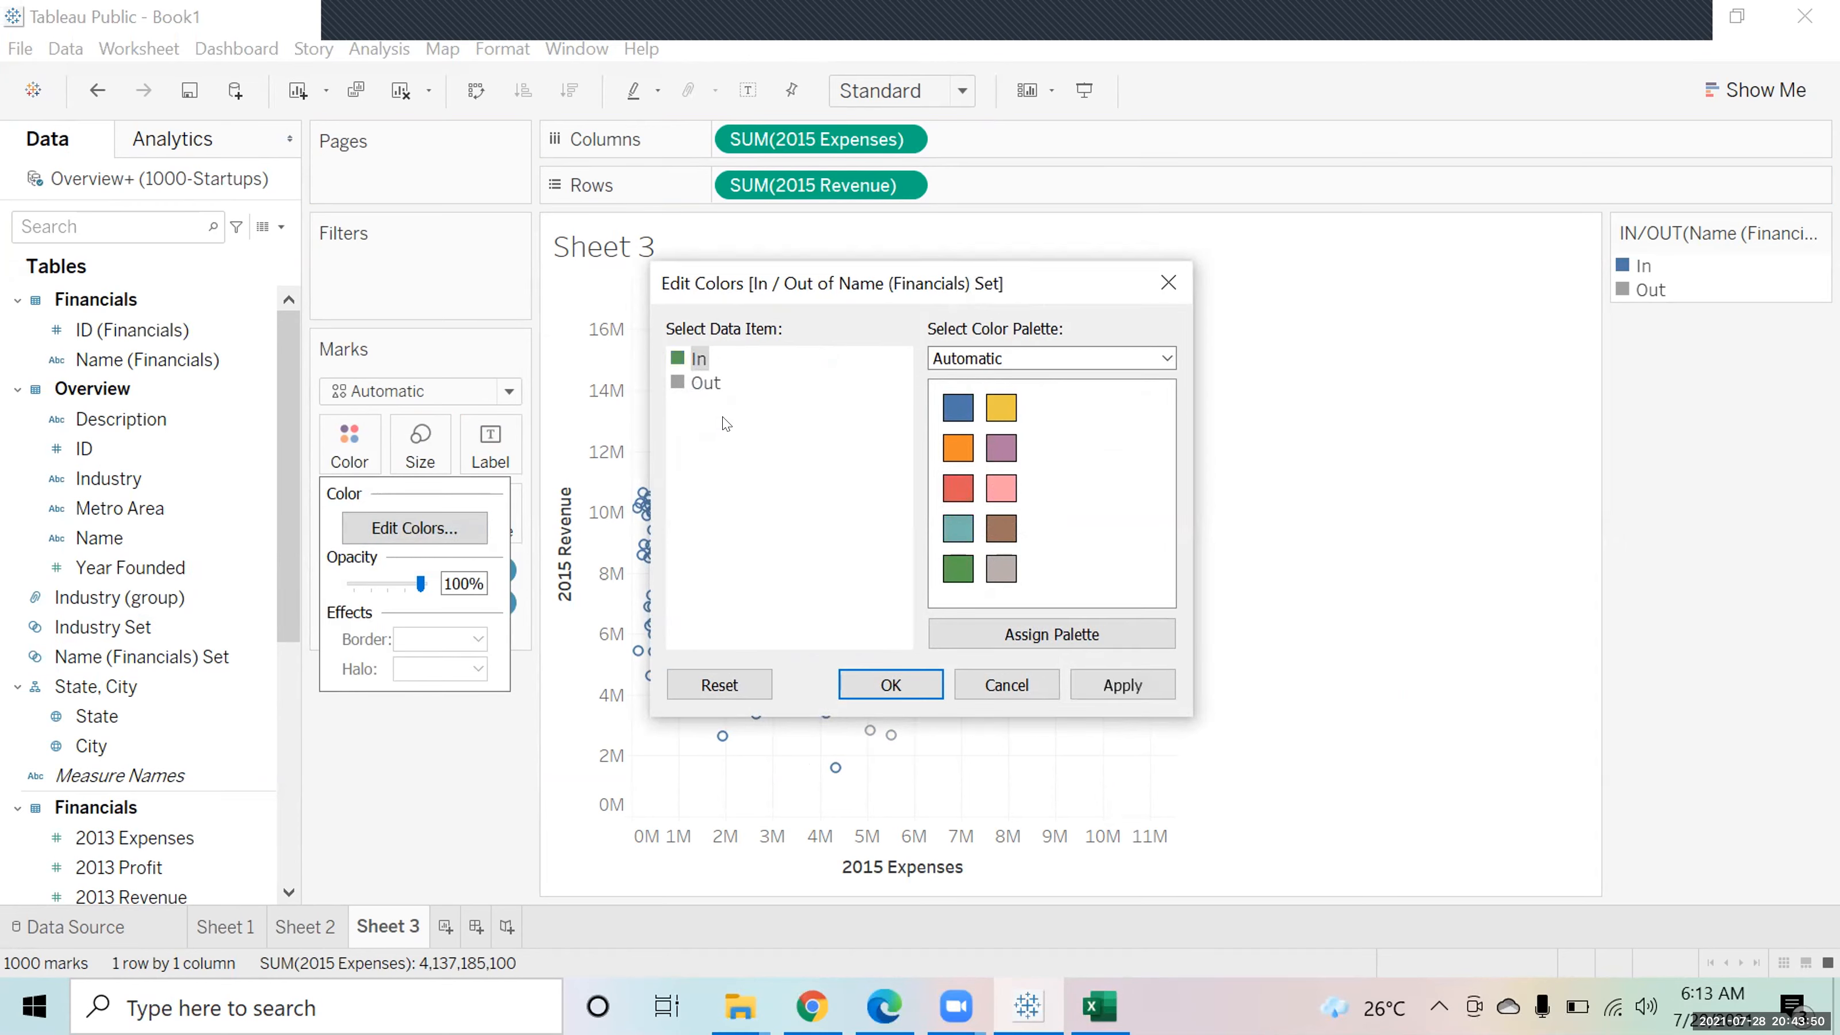
click(695, 382)
click(958, 488)
click(1122, 685)
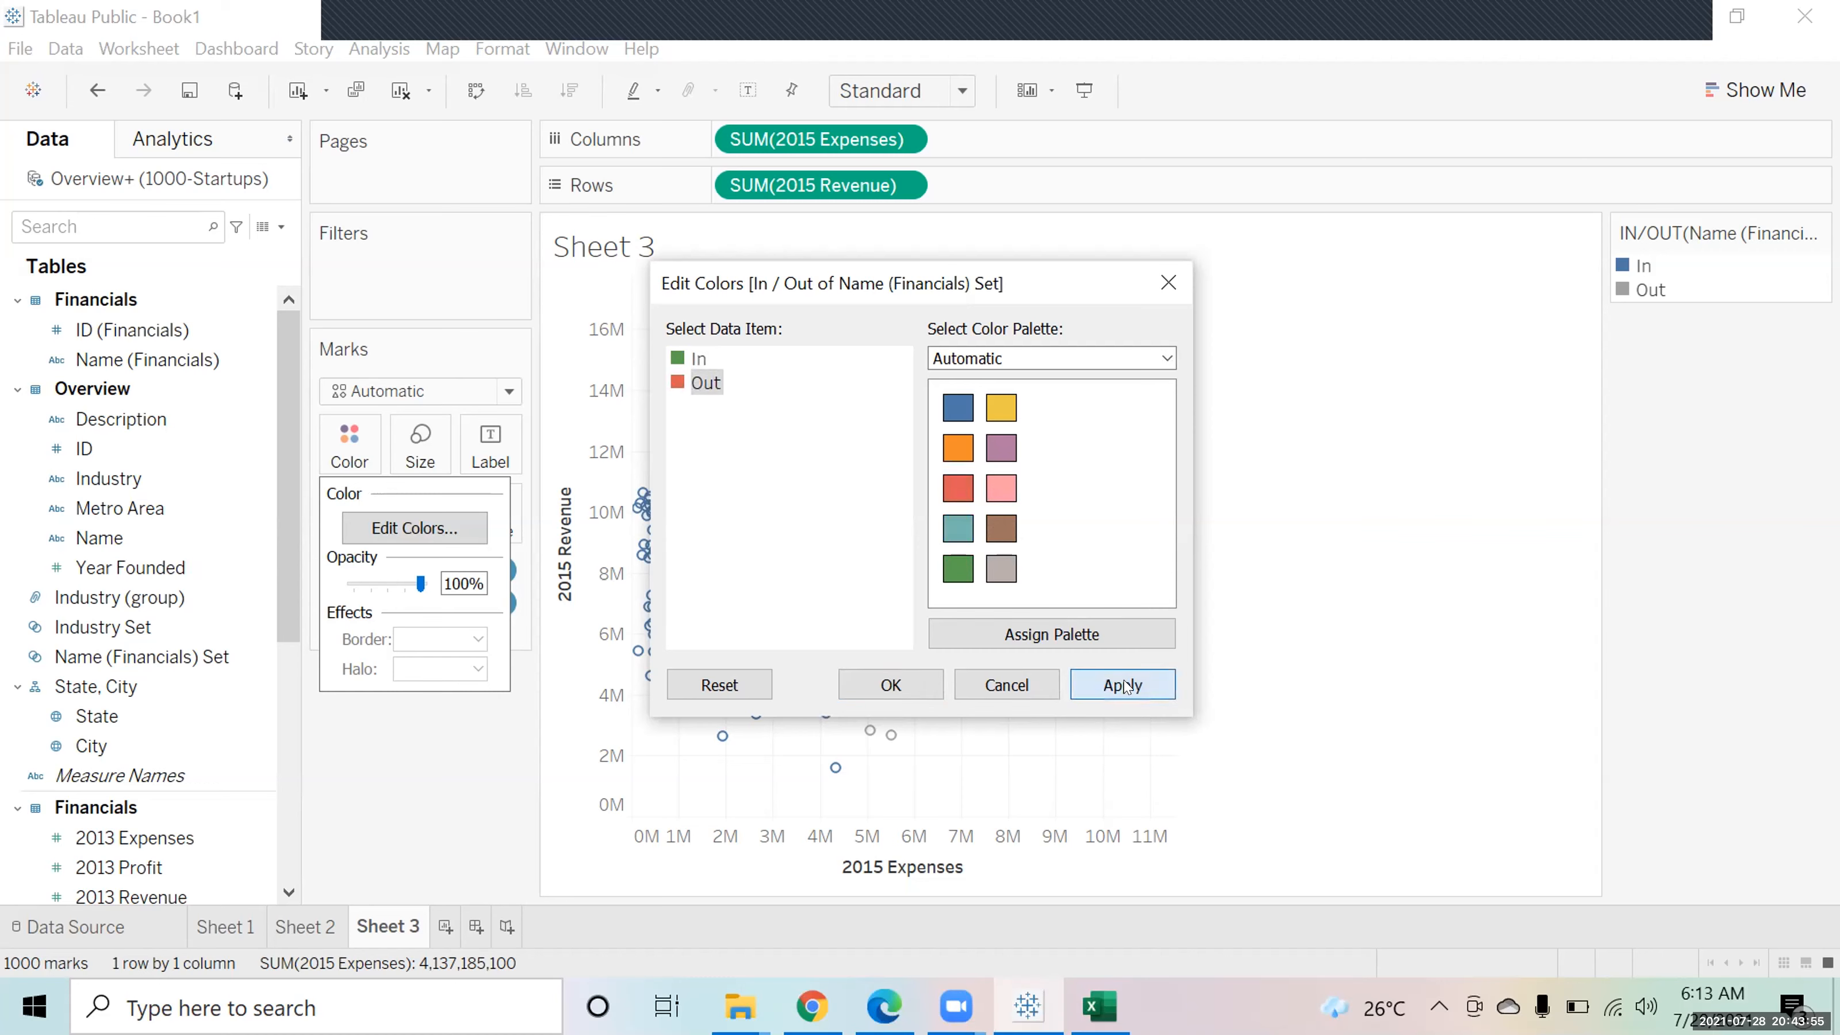
click(909, 692)
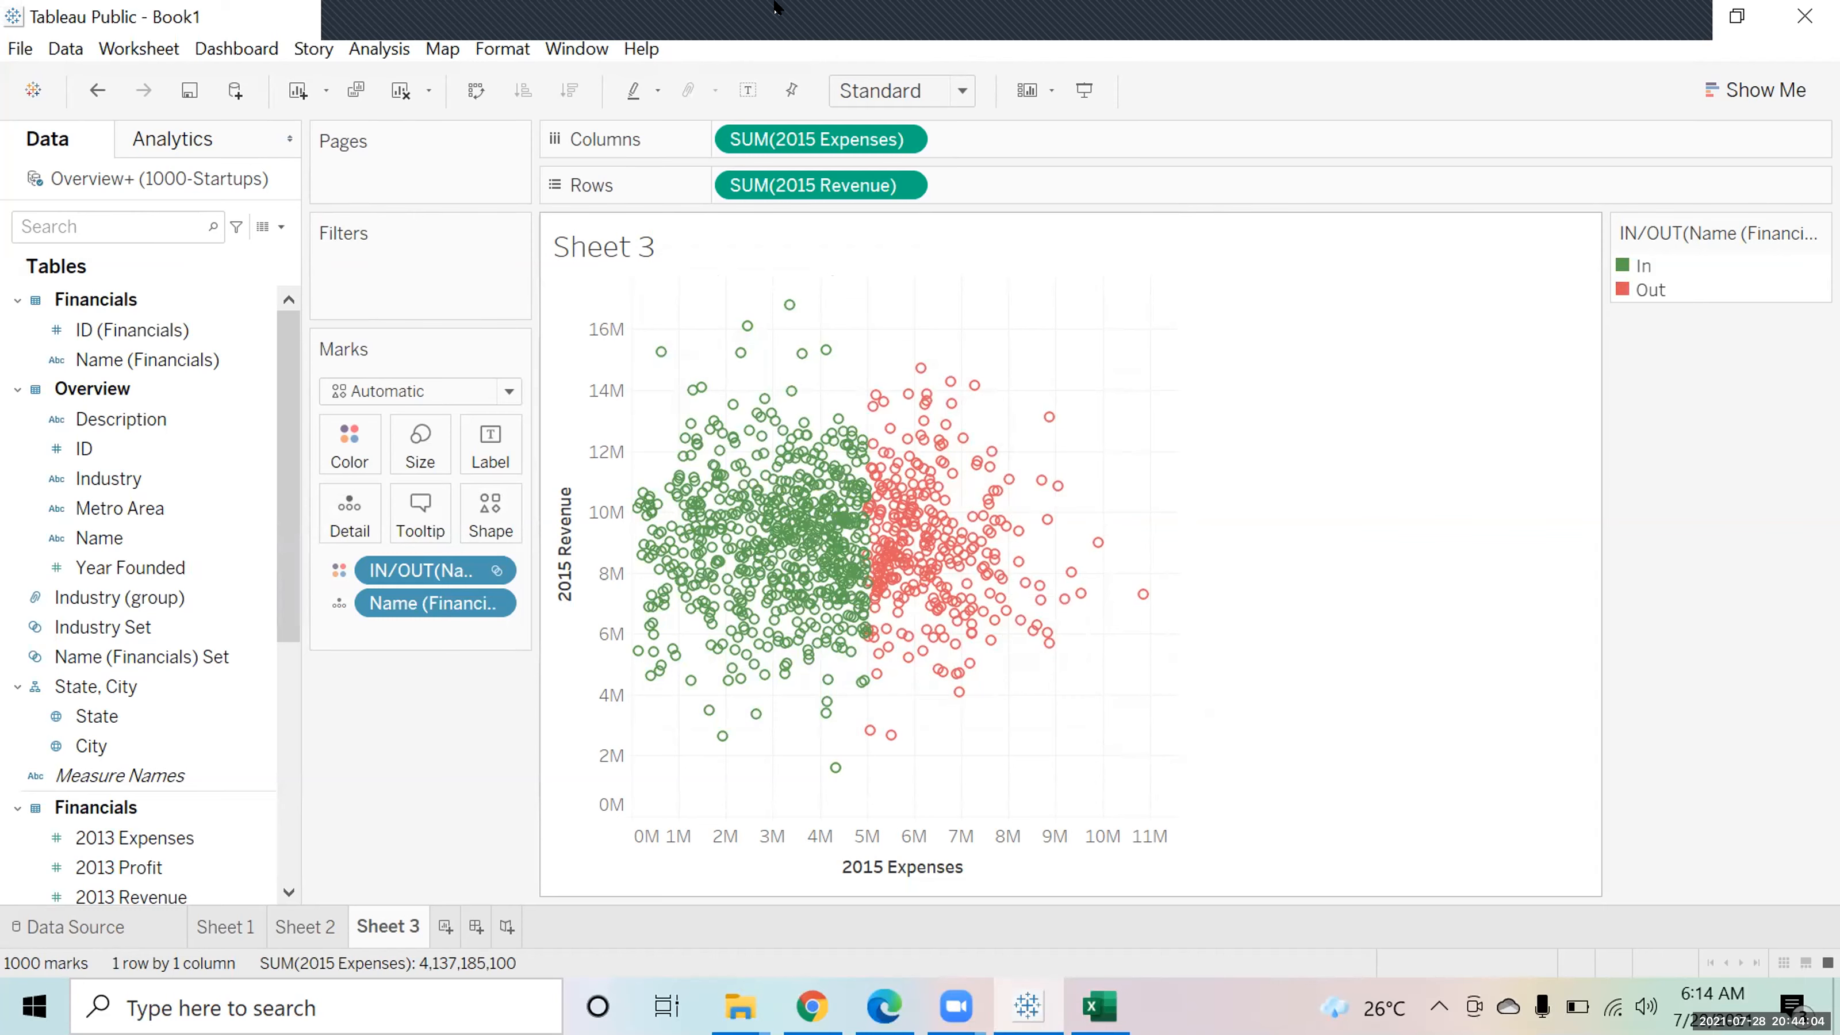
Start a second set from Name (Financials) with a by-field condition on the sum of 2015 Revenue
mouse_move(376, 16)
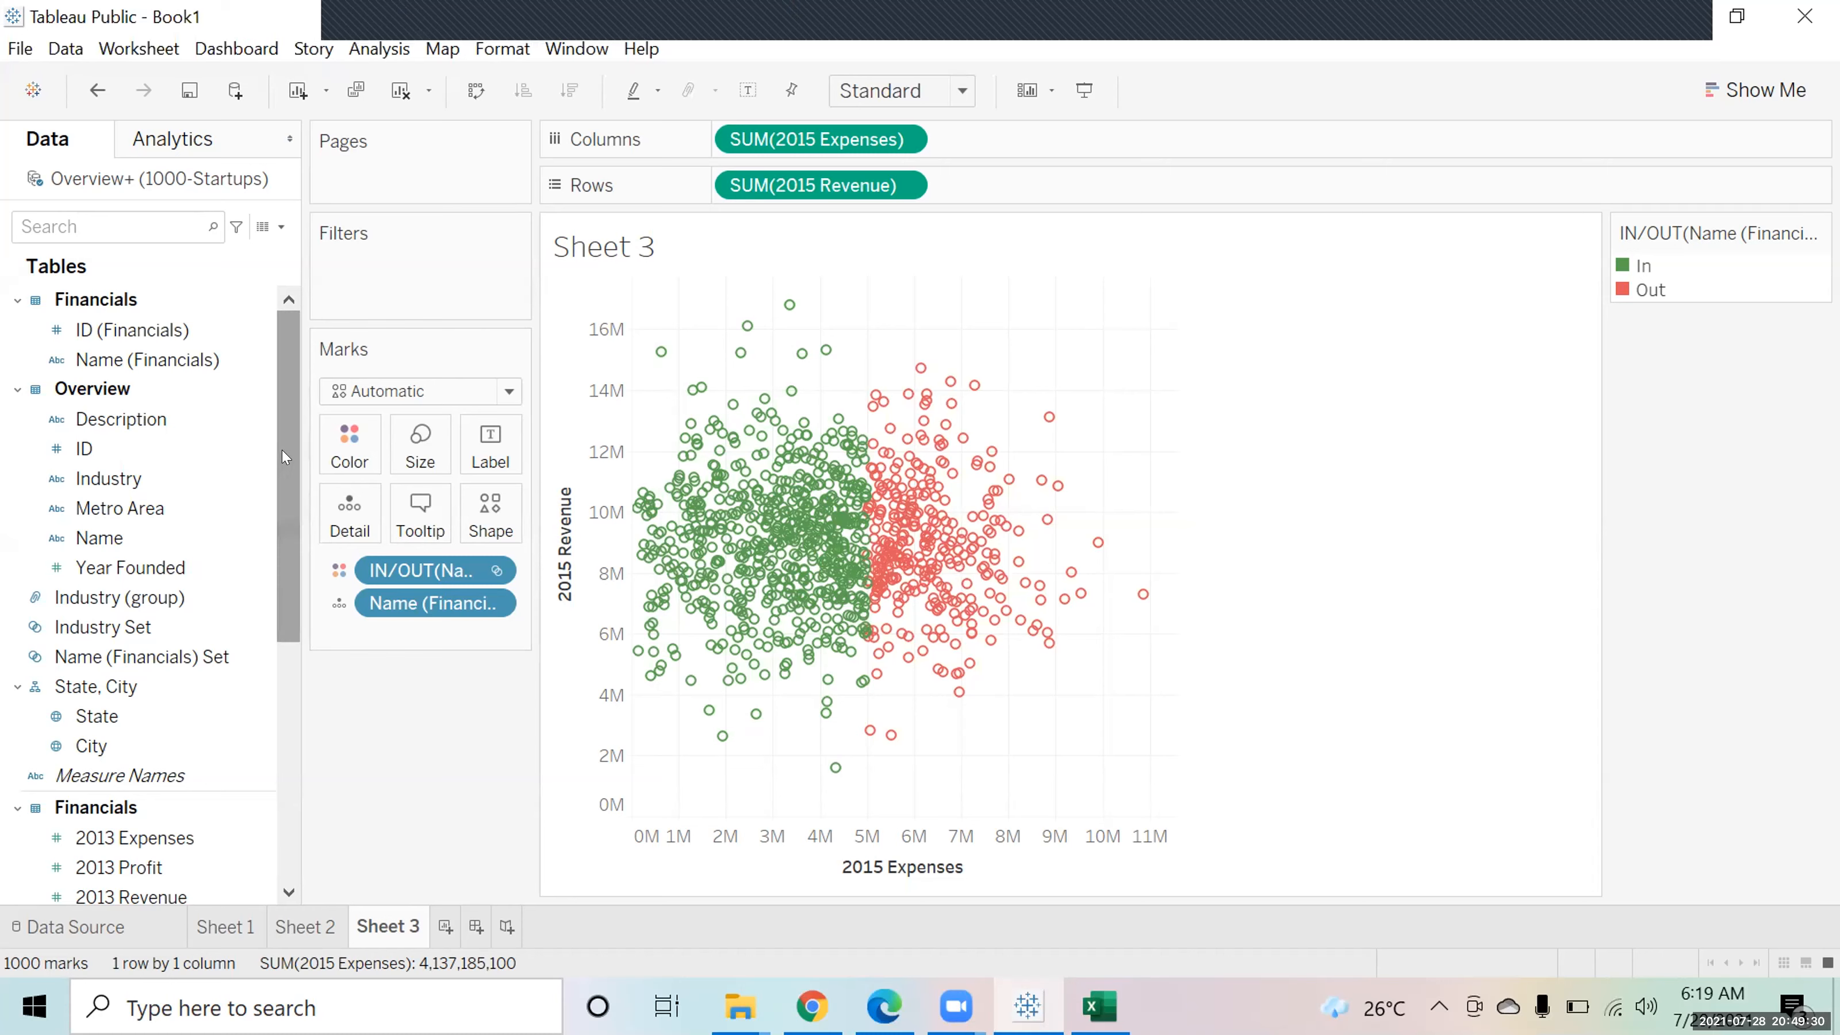
right_click(161, 374)
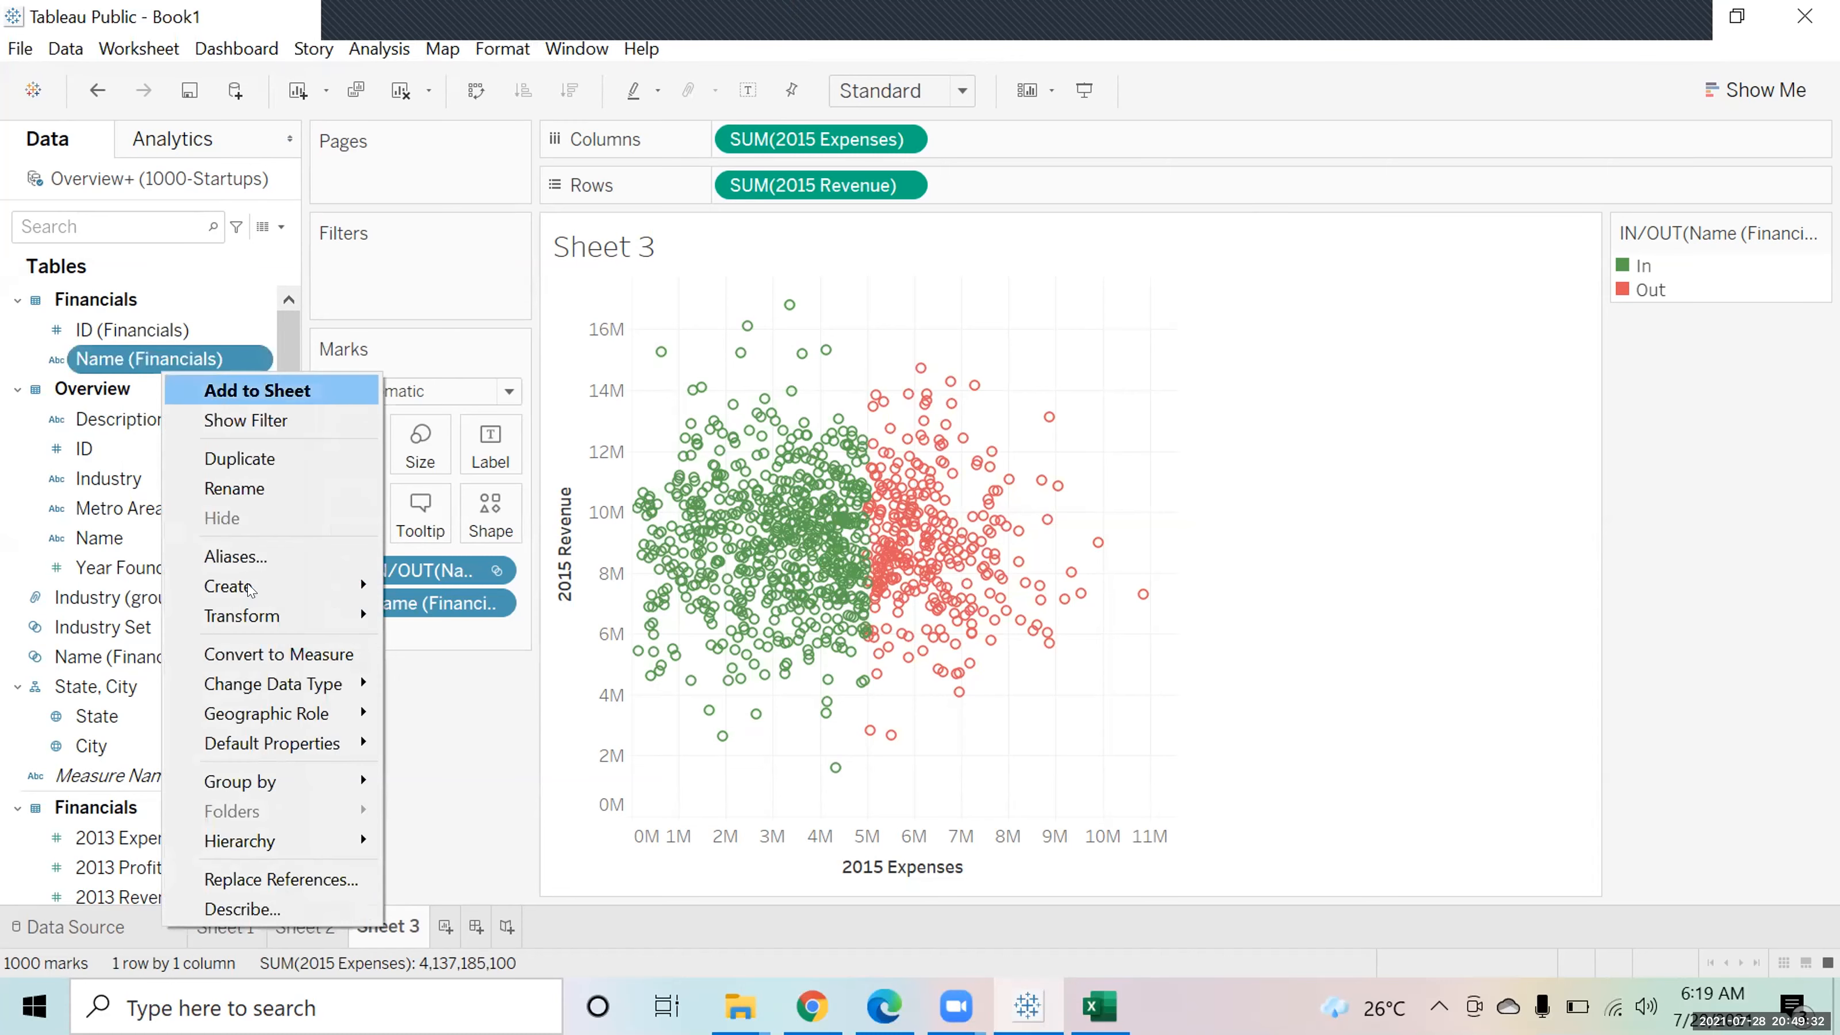
mouse_move(253, 593)
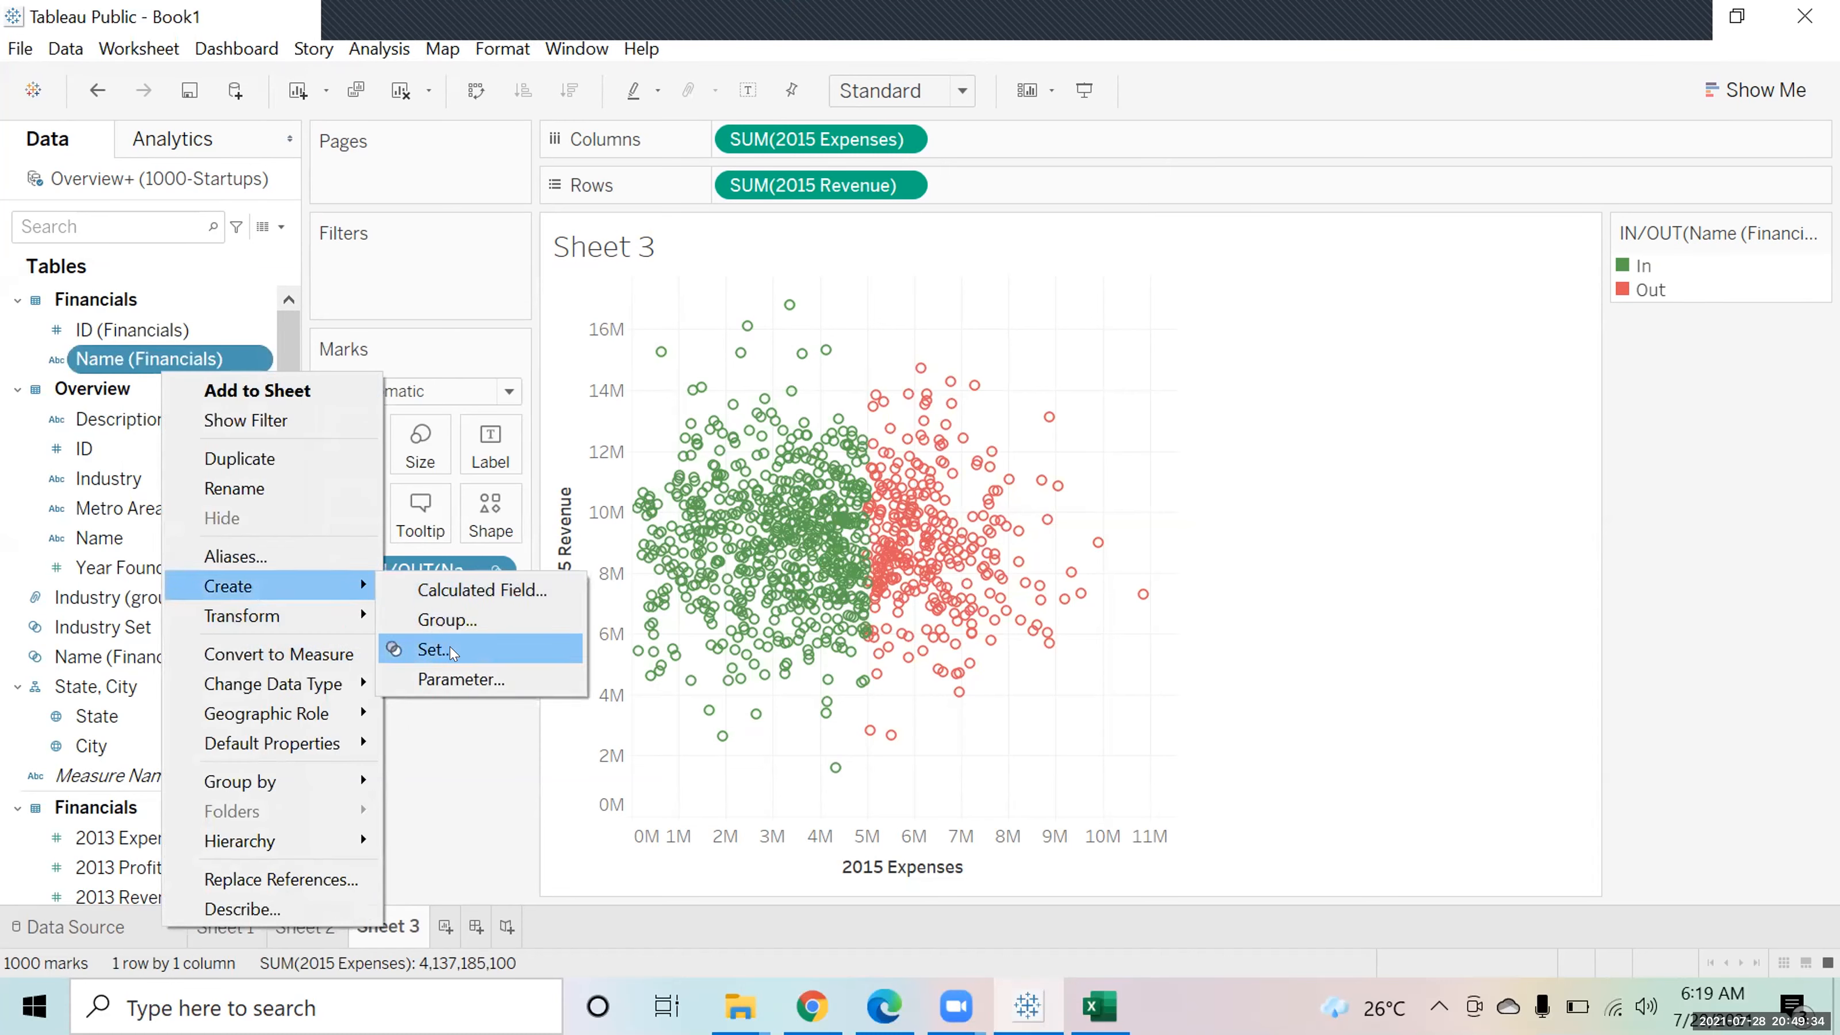
click(449, 649)
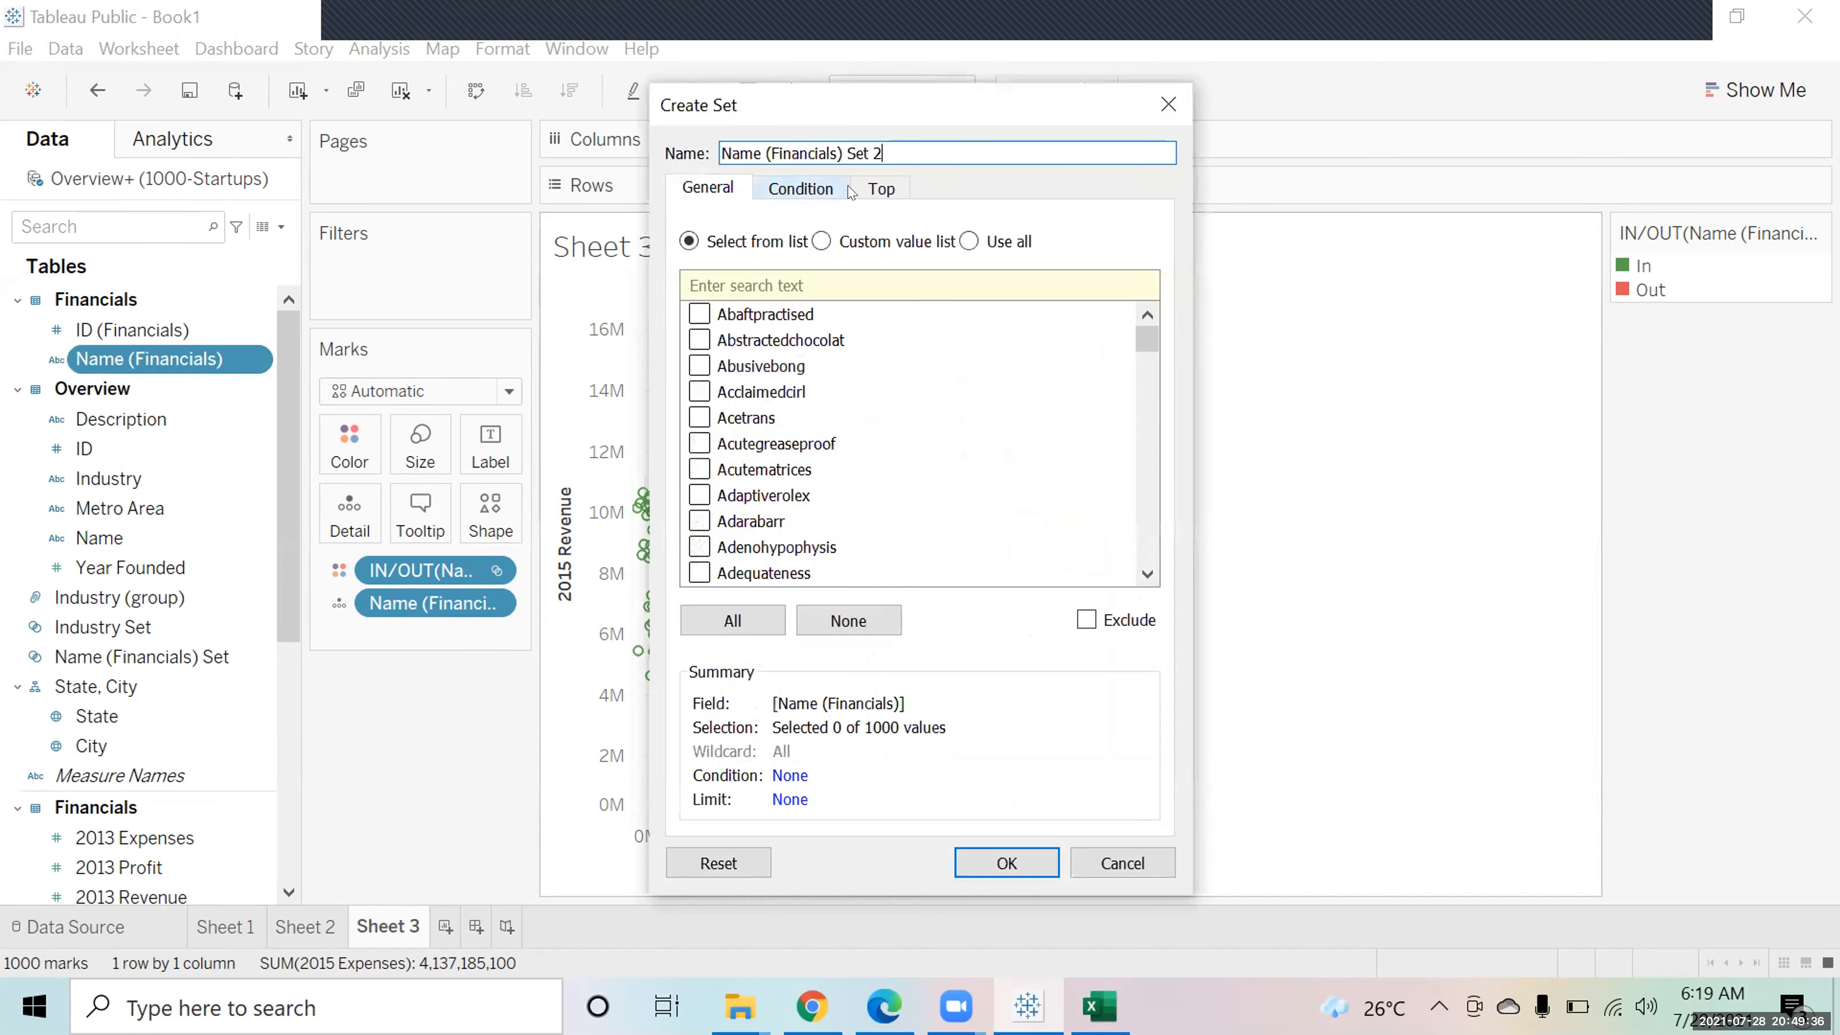
click(815, 190)
click(717, 253)
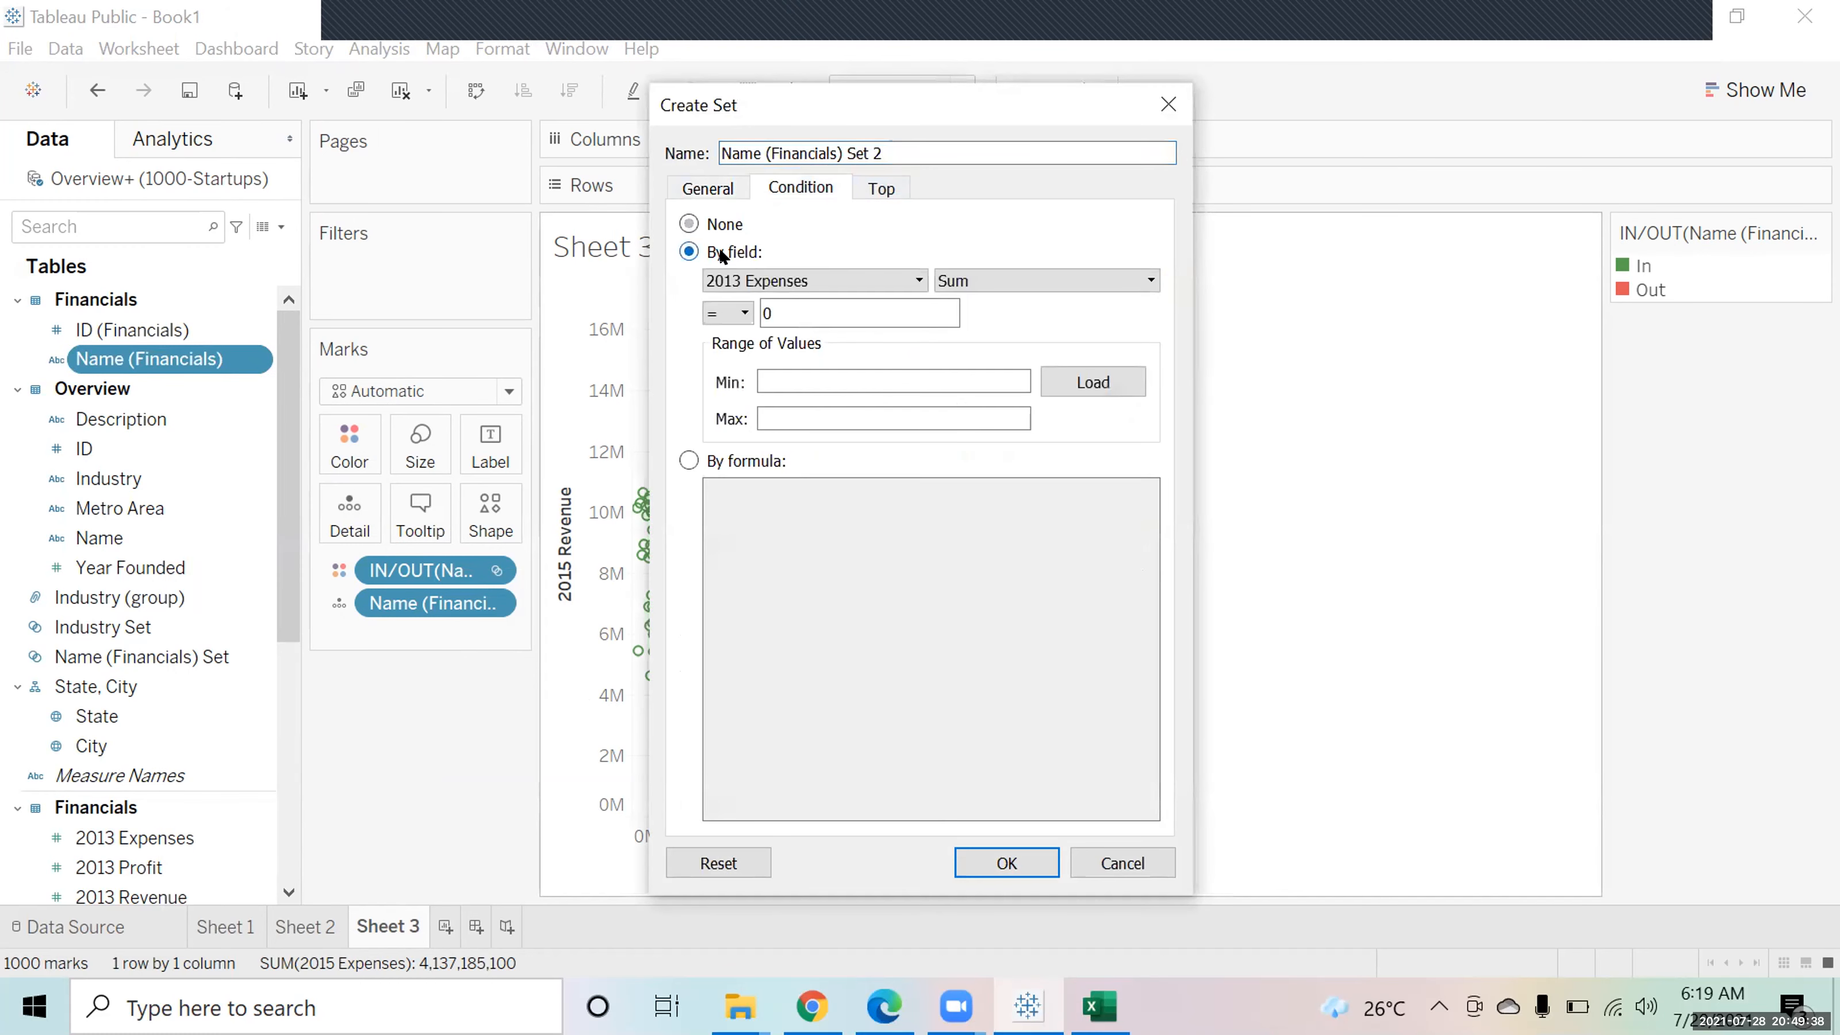
click(760, 283)
key(Down)
key(Down)
key(Down)
key(Down)
key(Down)
key(Down)
key(Down)
key(Down)
key(Down)
key(Down)
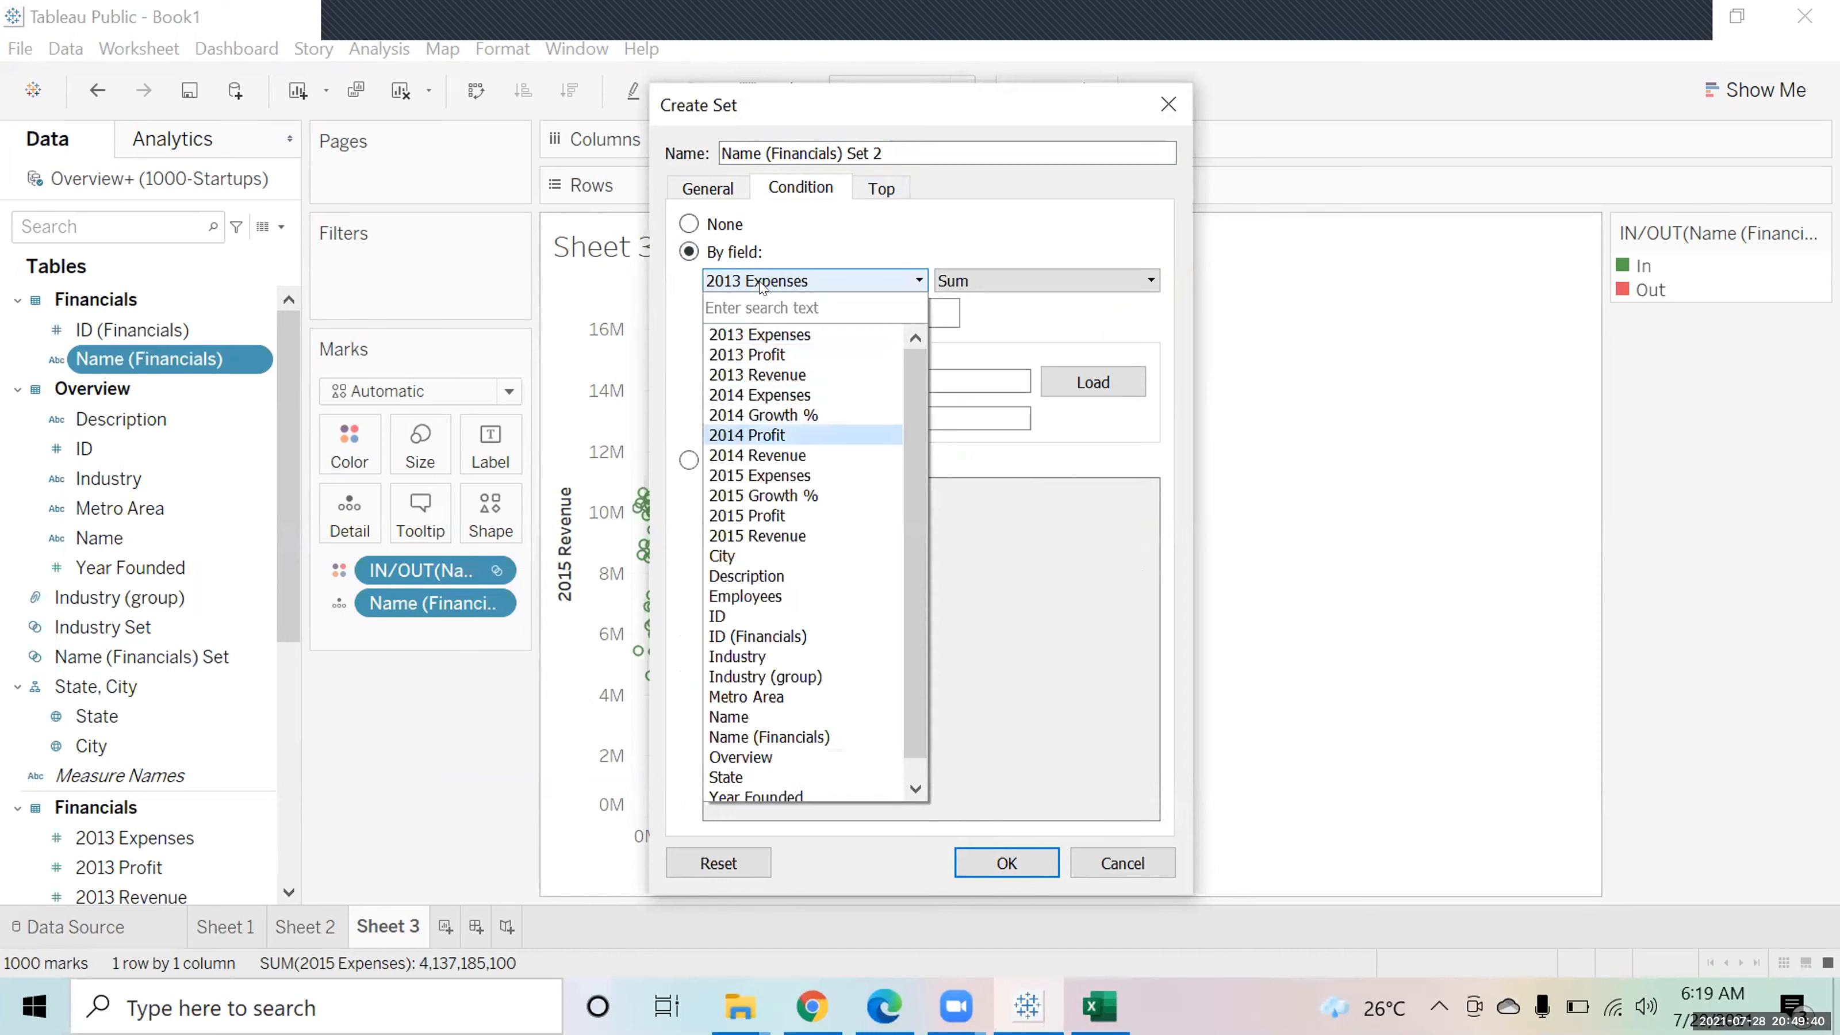
key(Return)
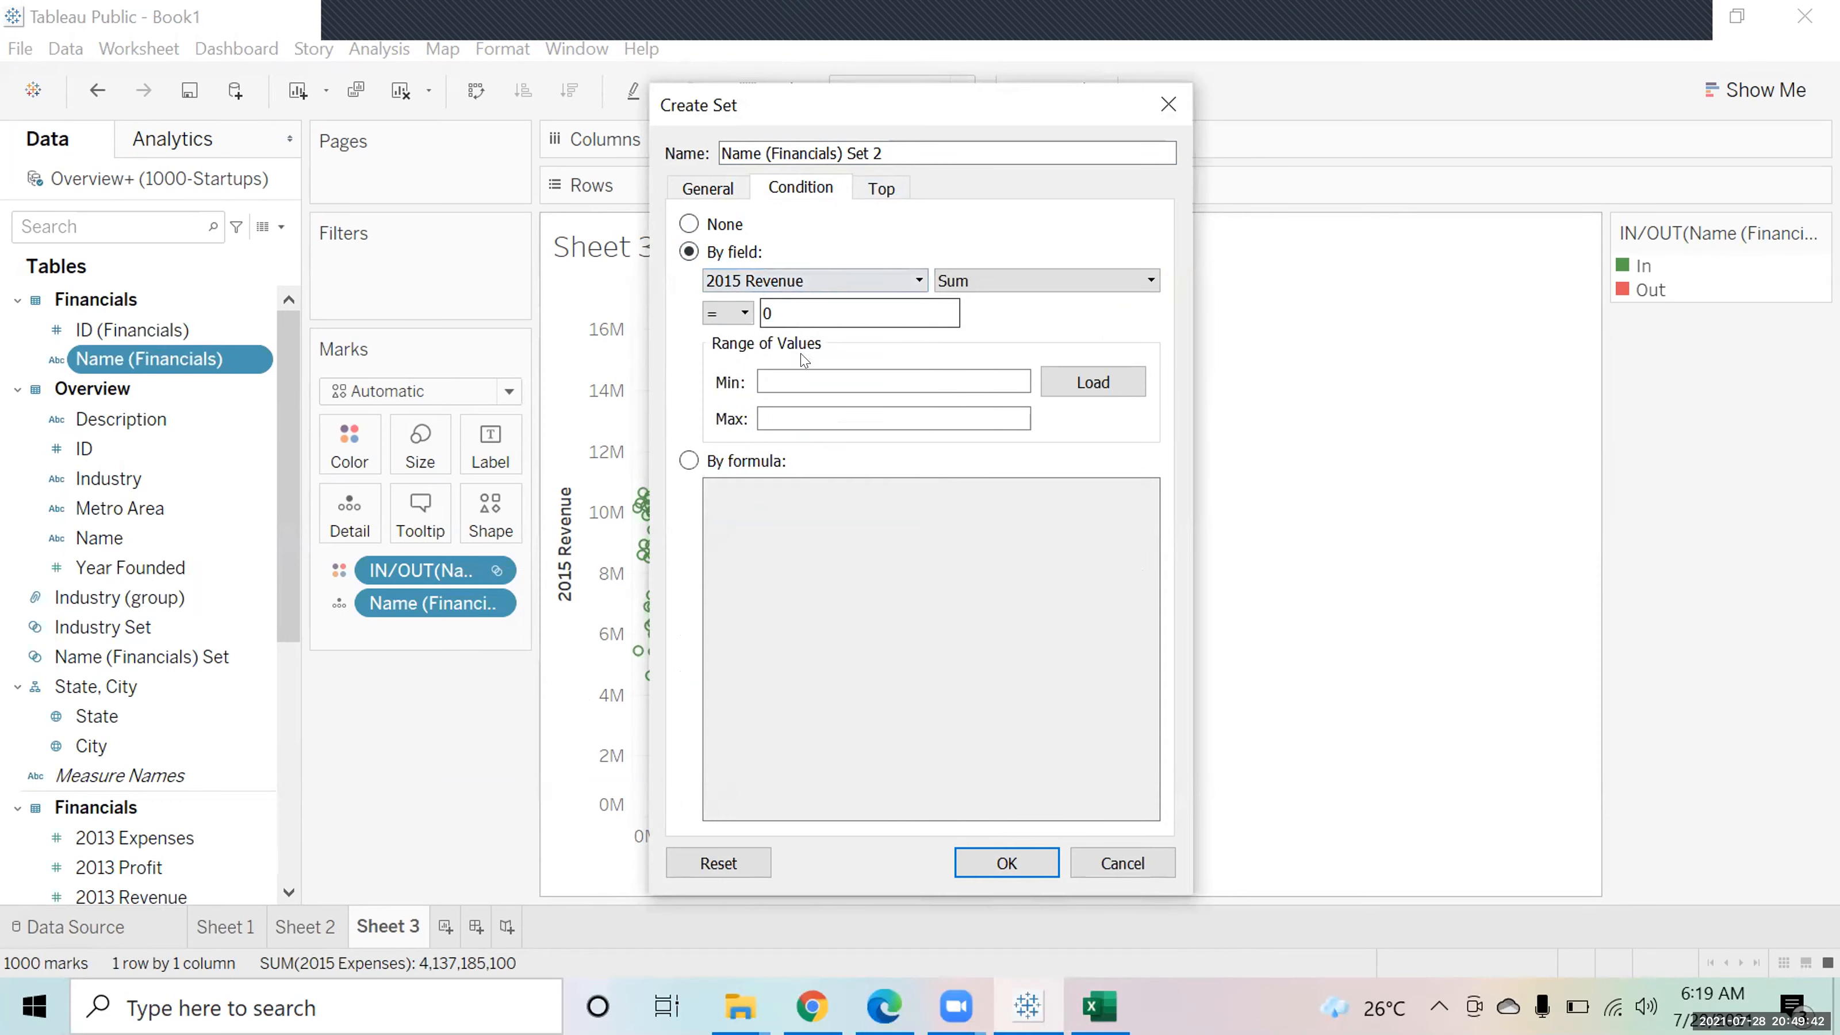
Create the set with the condition greater than 10000000 and color the scatter marks by it
click(726, 313)
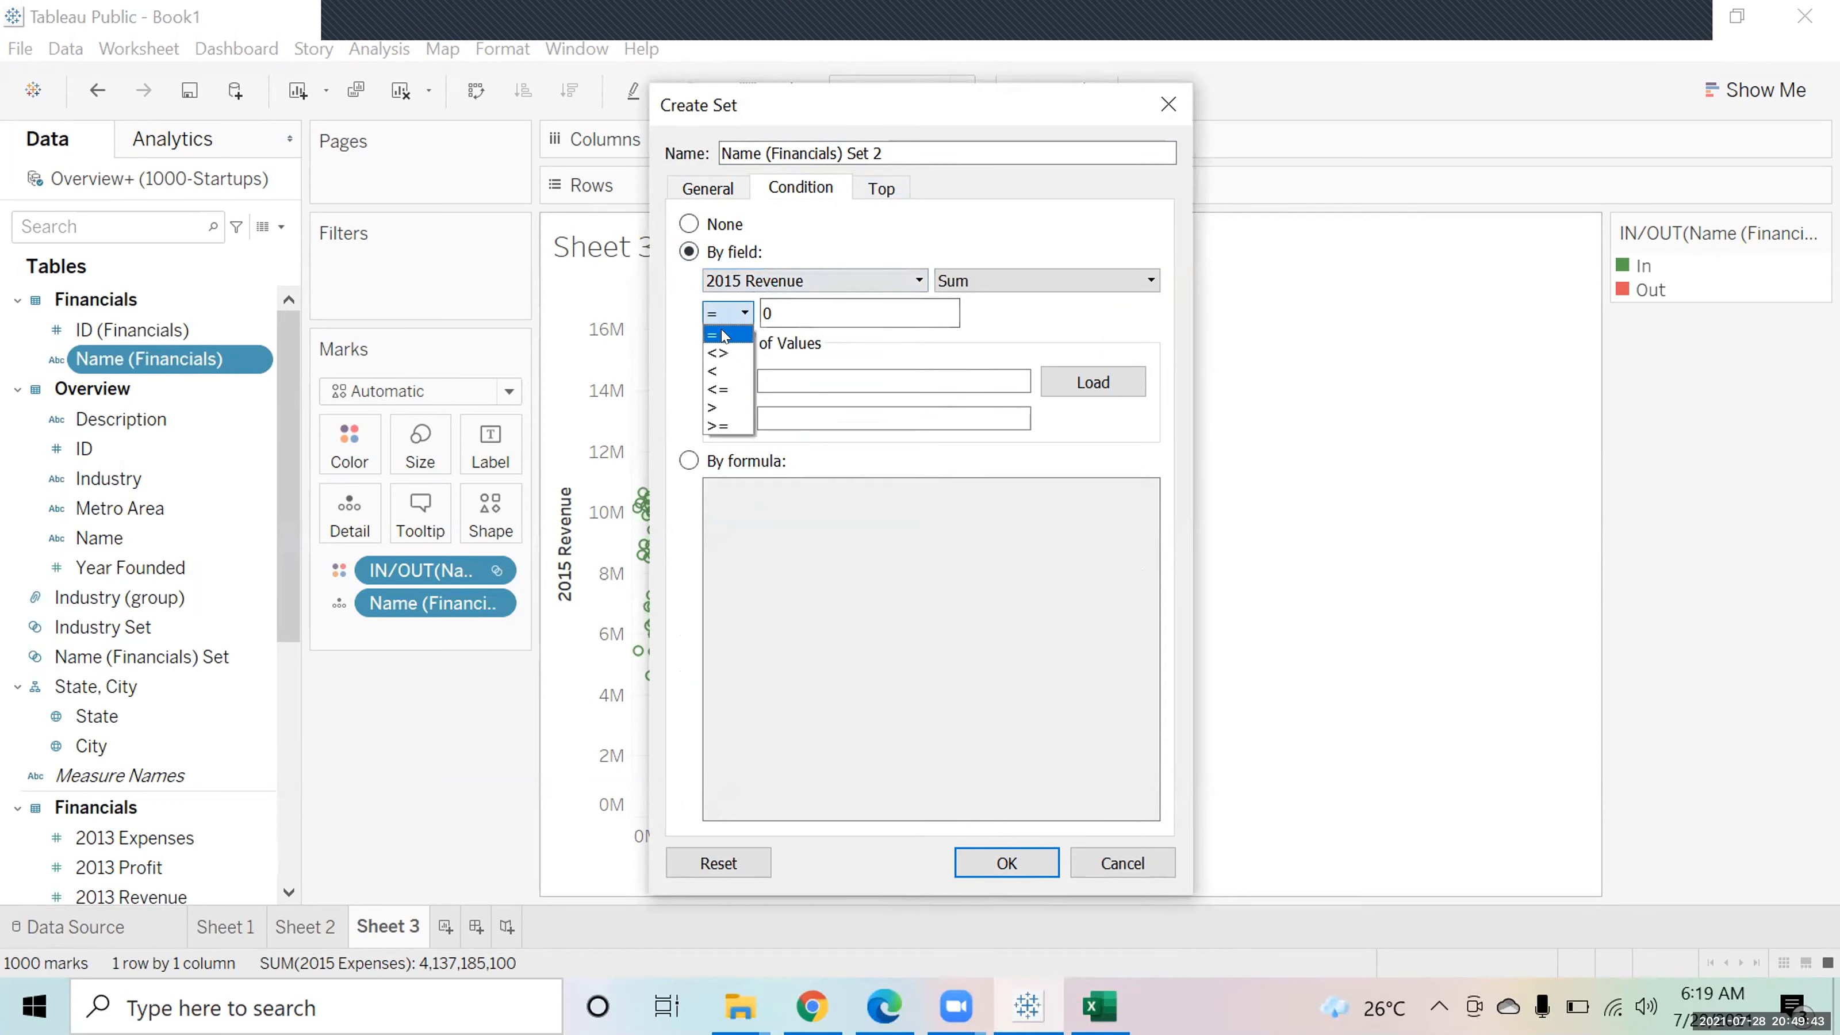
click(714, 407)
click(774, 316)
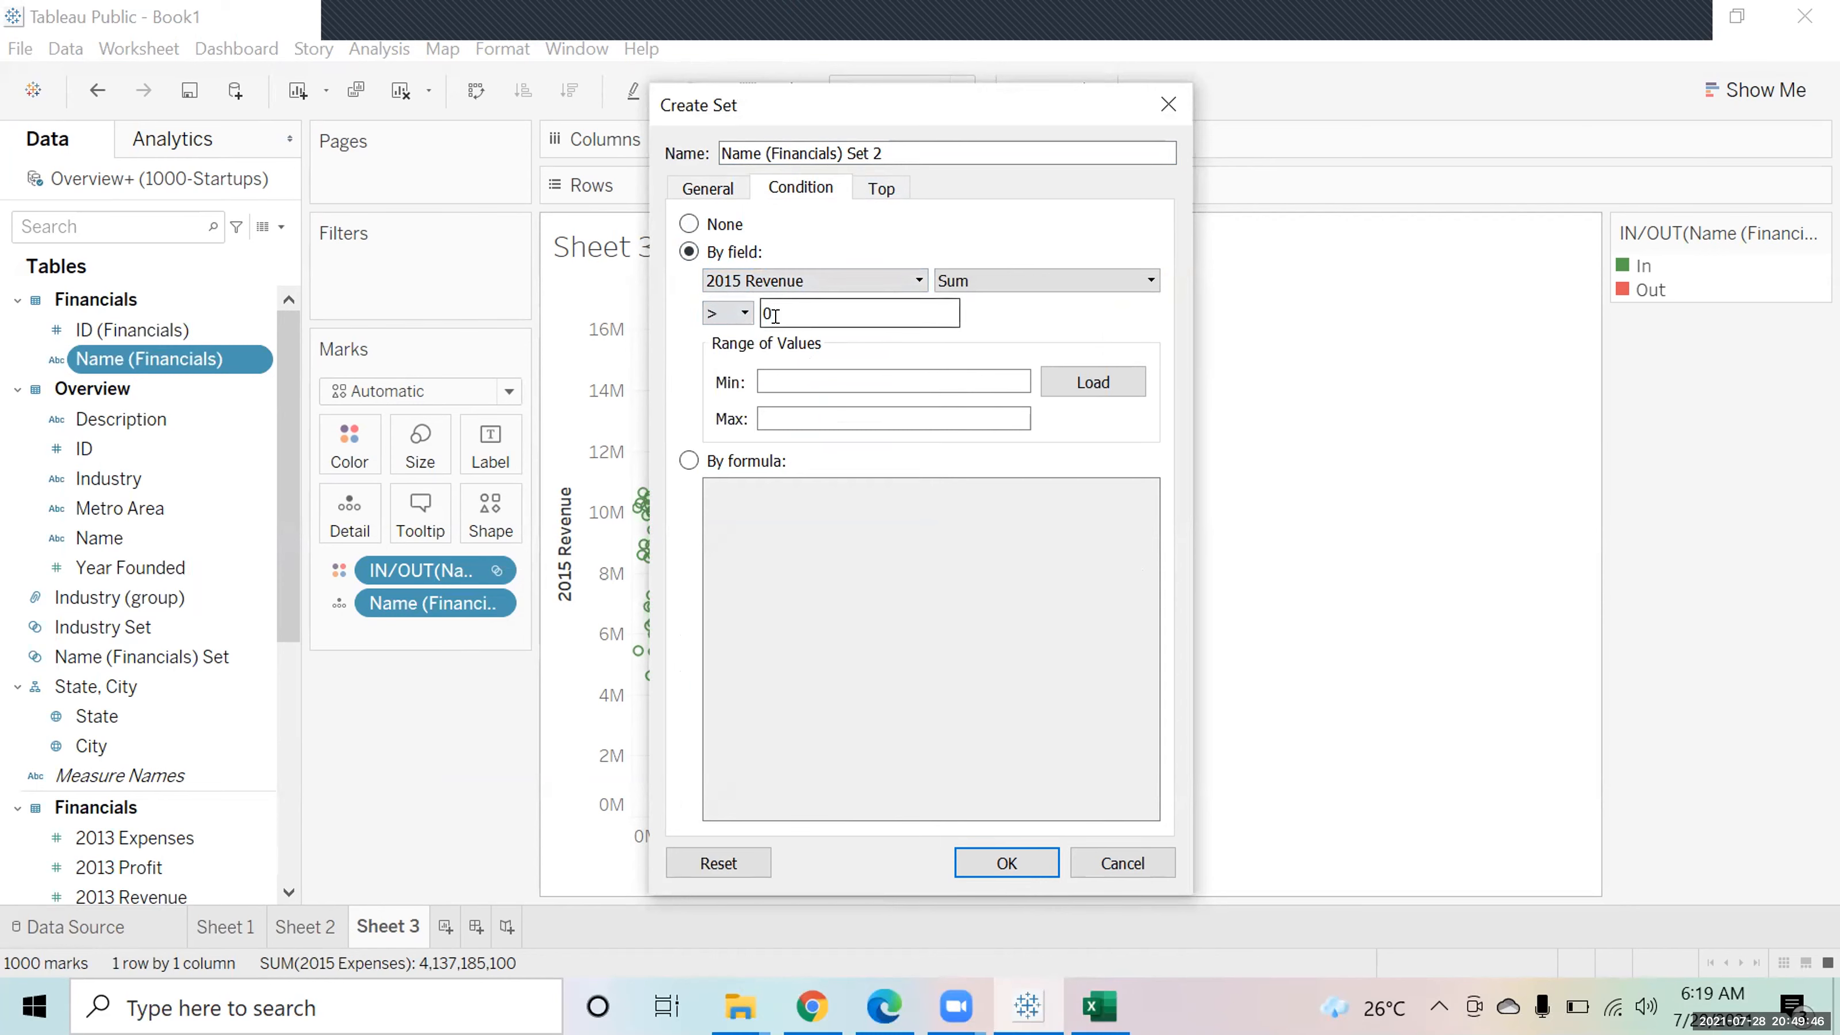
key(BackSpace)
text(10000000)
click(1018, 866)
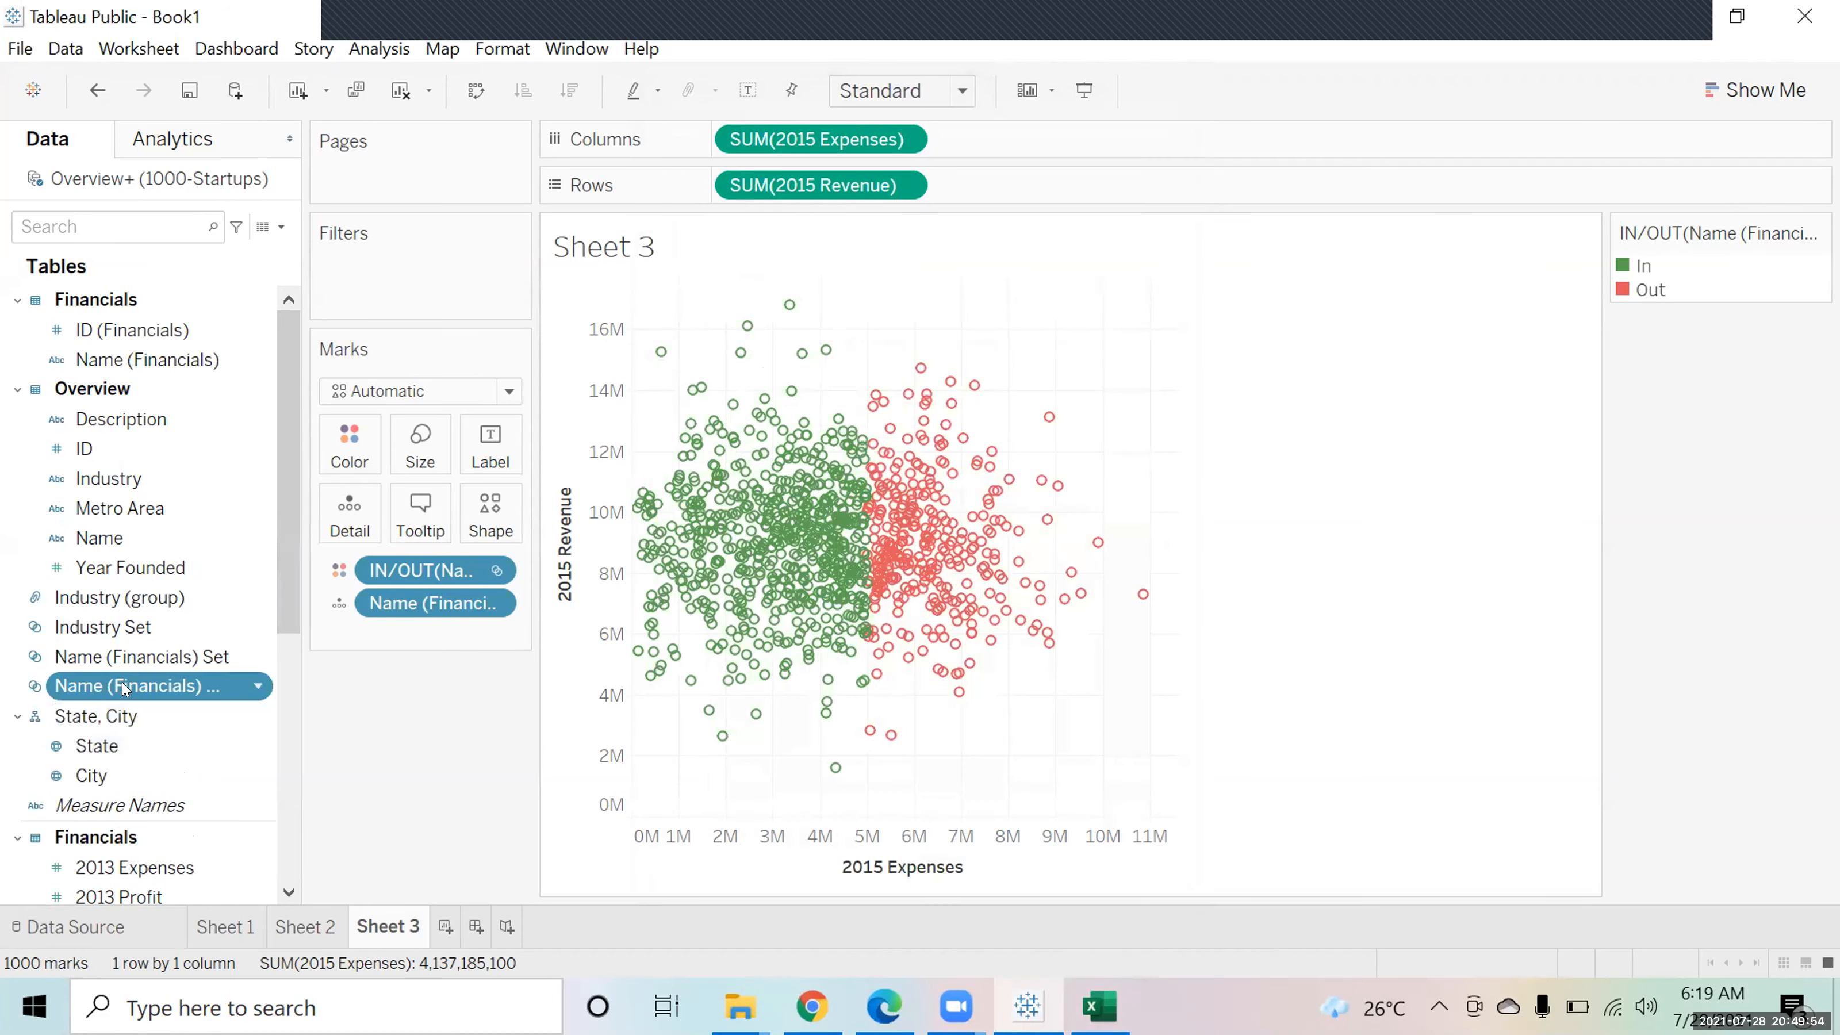
drag(127, 689, 345, 443)
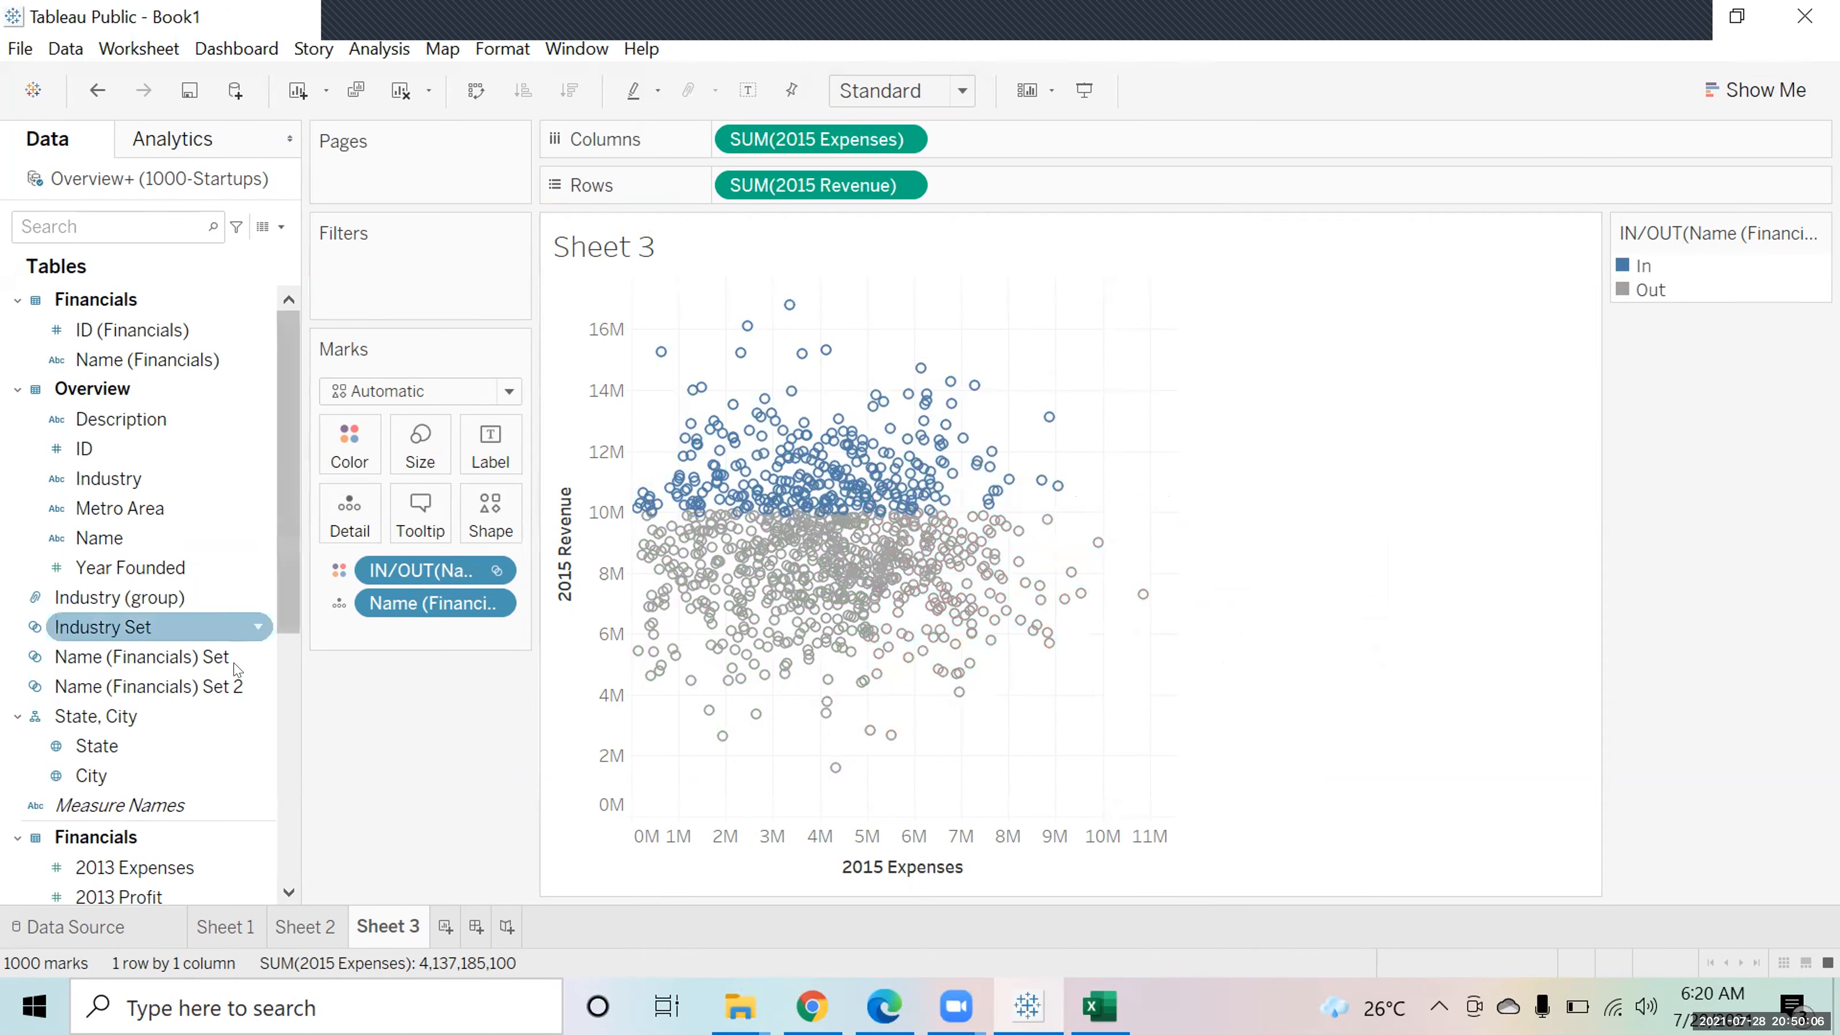
Start a combined set named "Combined Set" from Name (Financials) Set and Name (Financials) Set 2
right_click(181, 660)
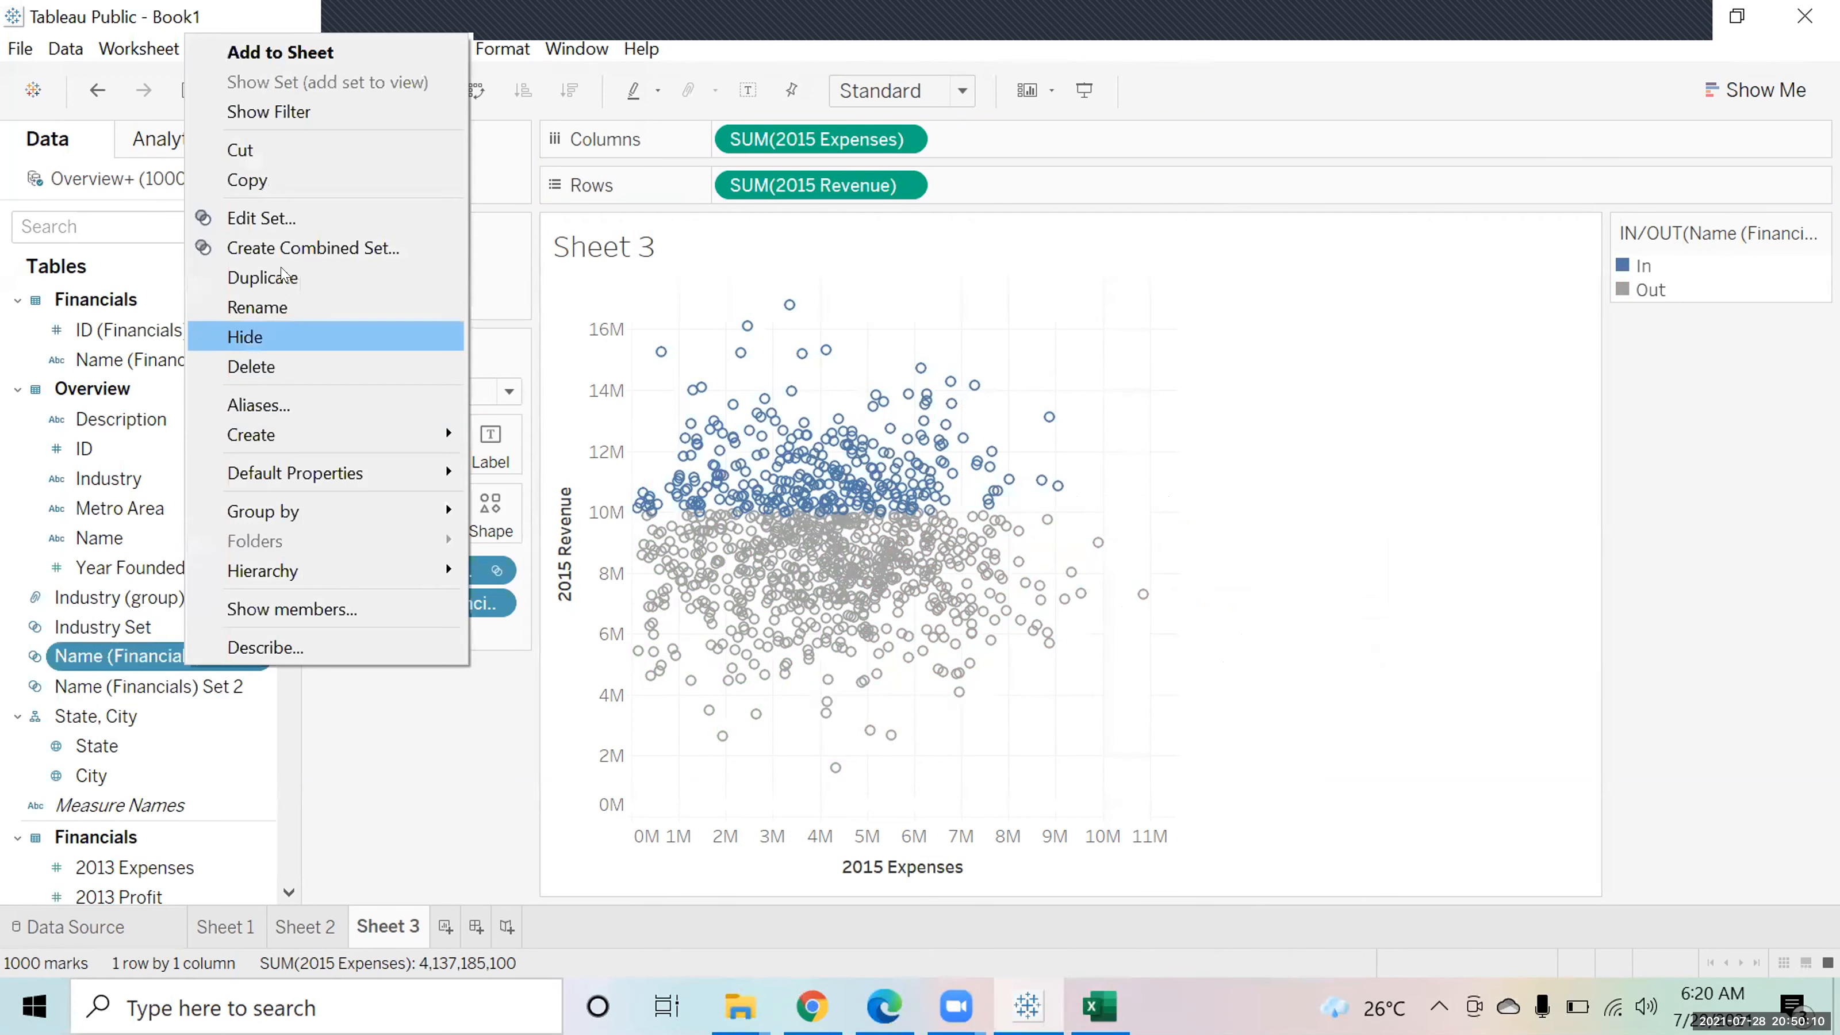
click(311, 248)
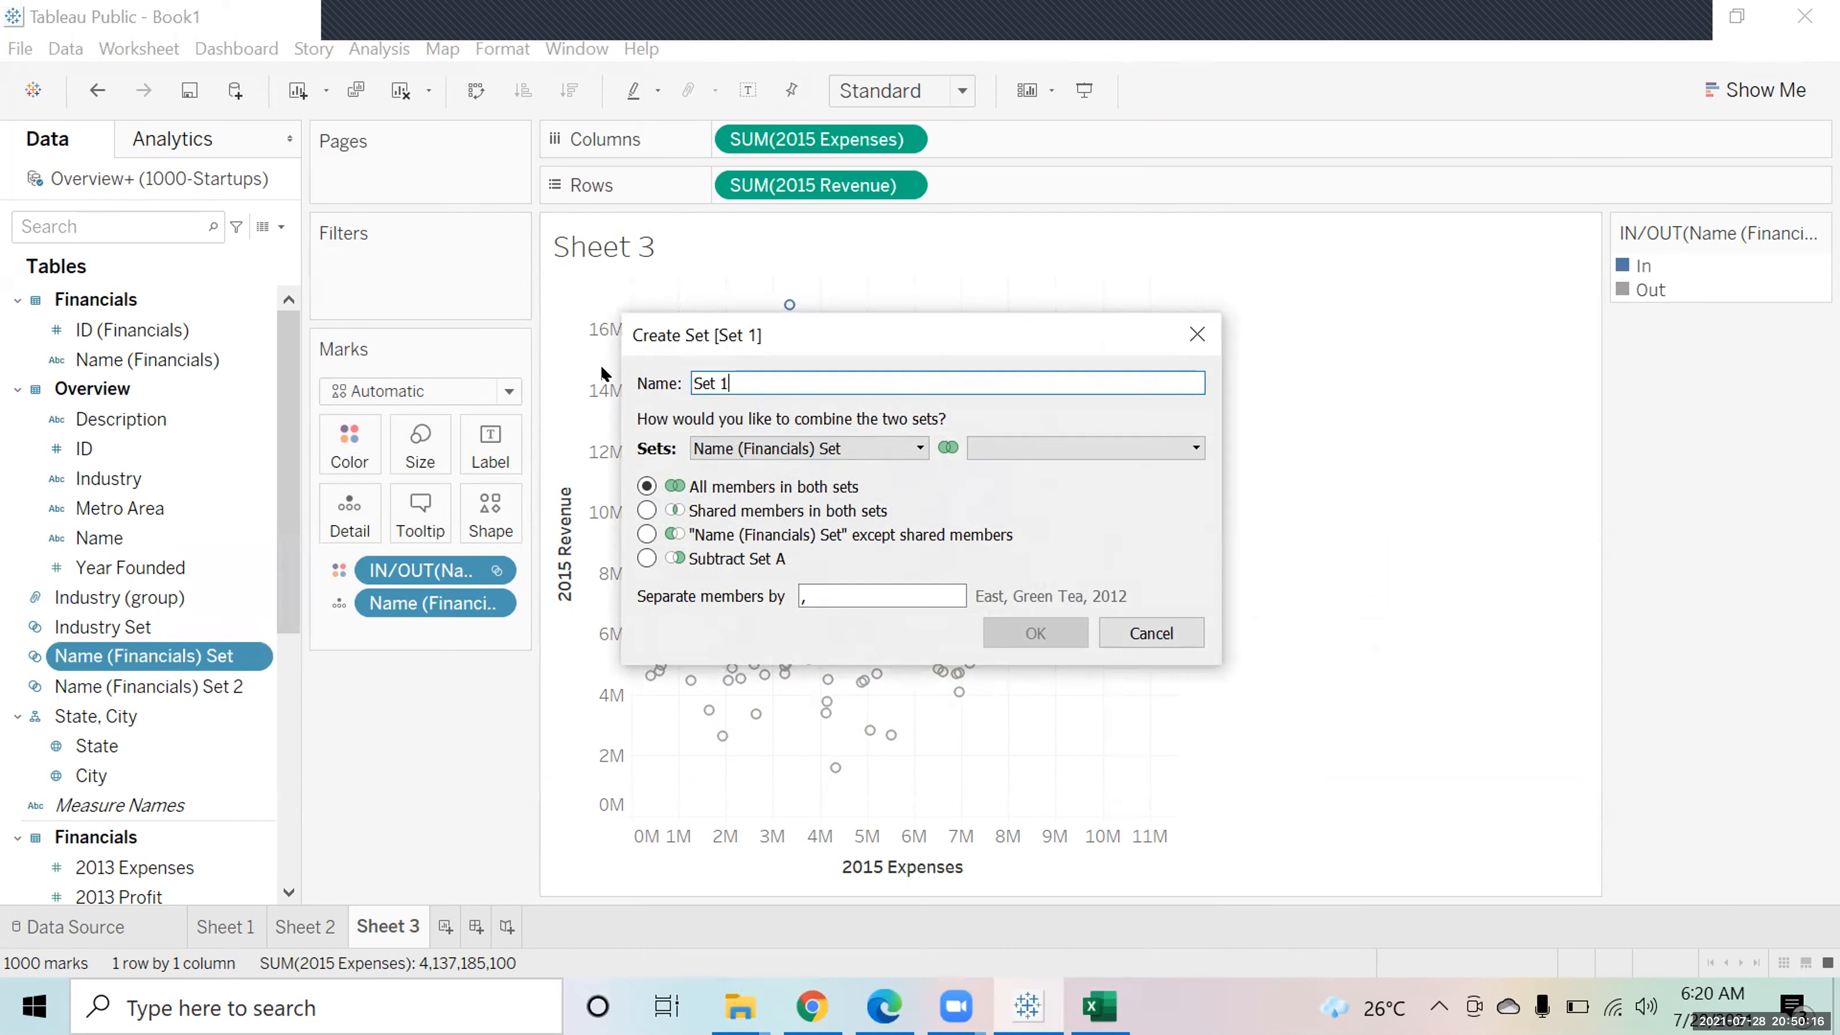
drag(730, 369, 634, 381)
text(Combined Set)
click(992, 450)
click(1006, 475)
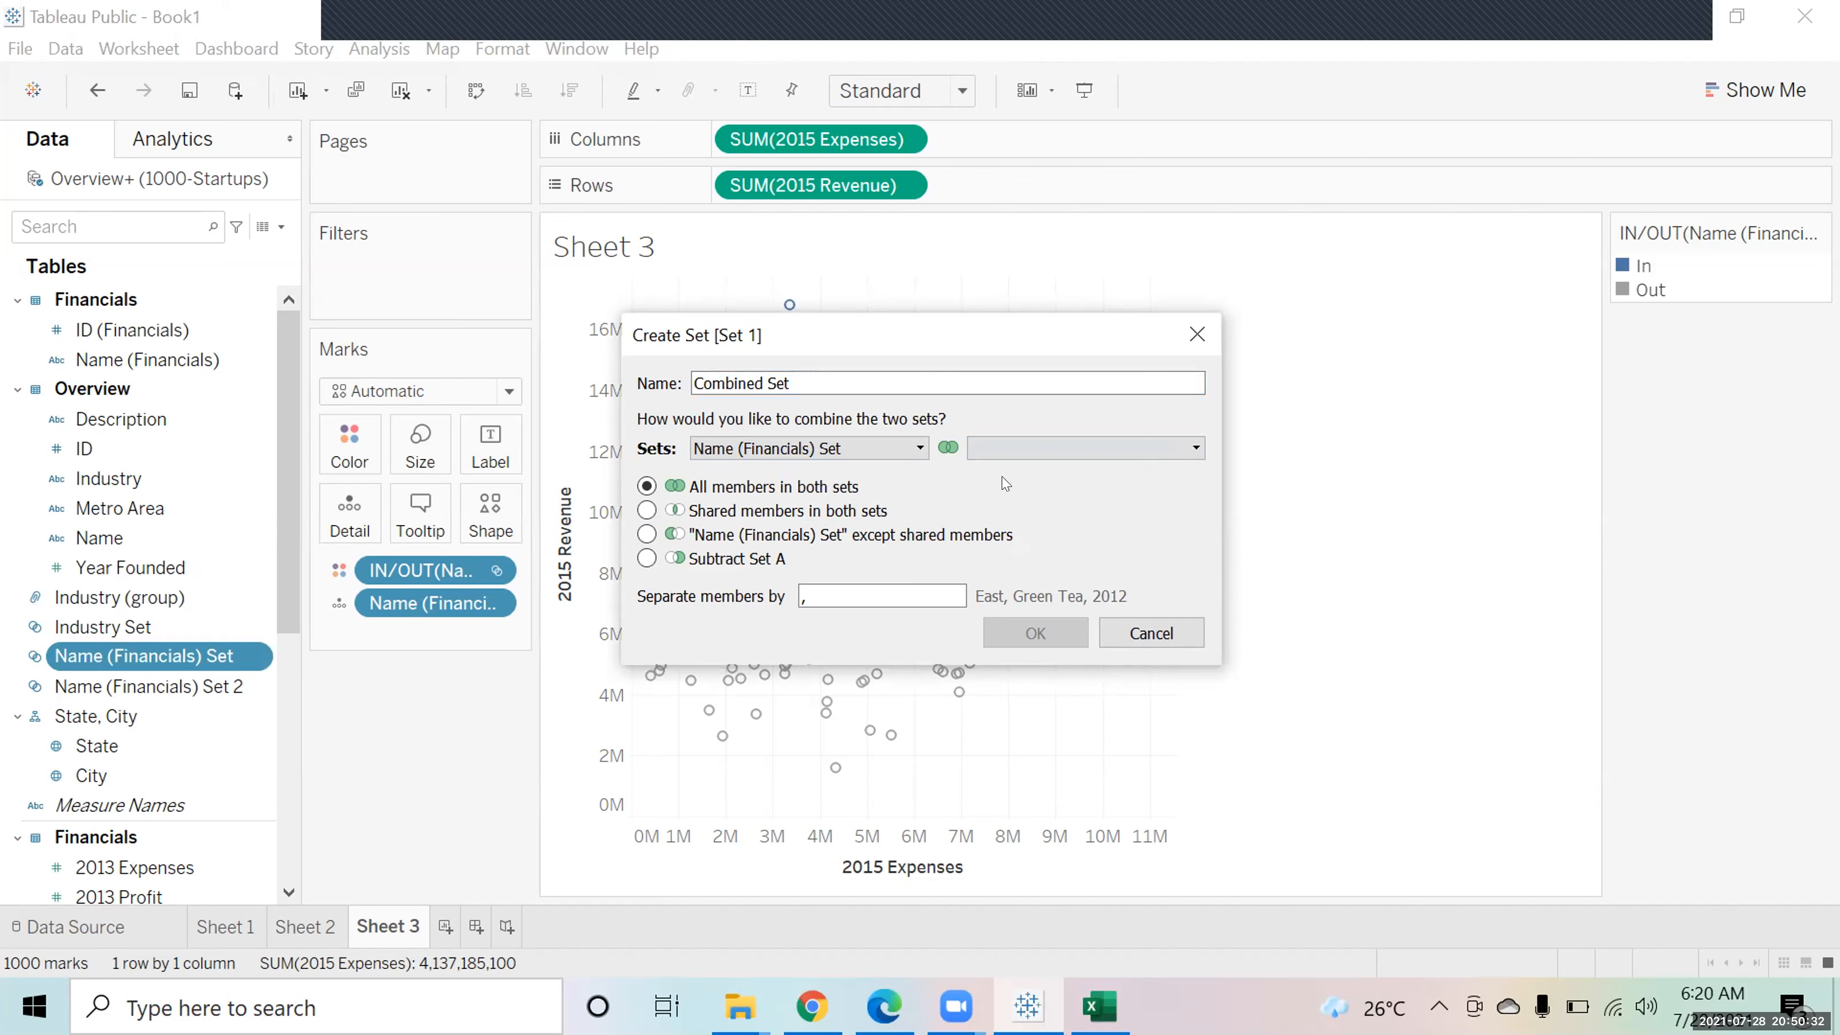
click(1038, 453)
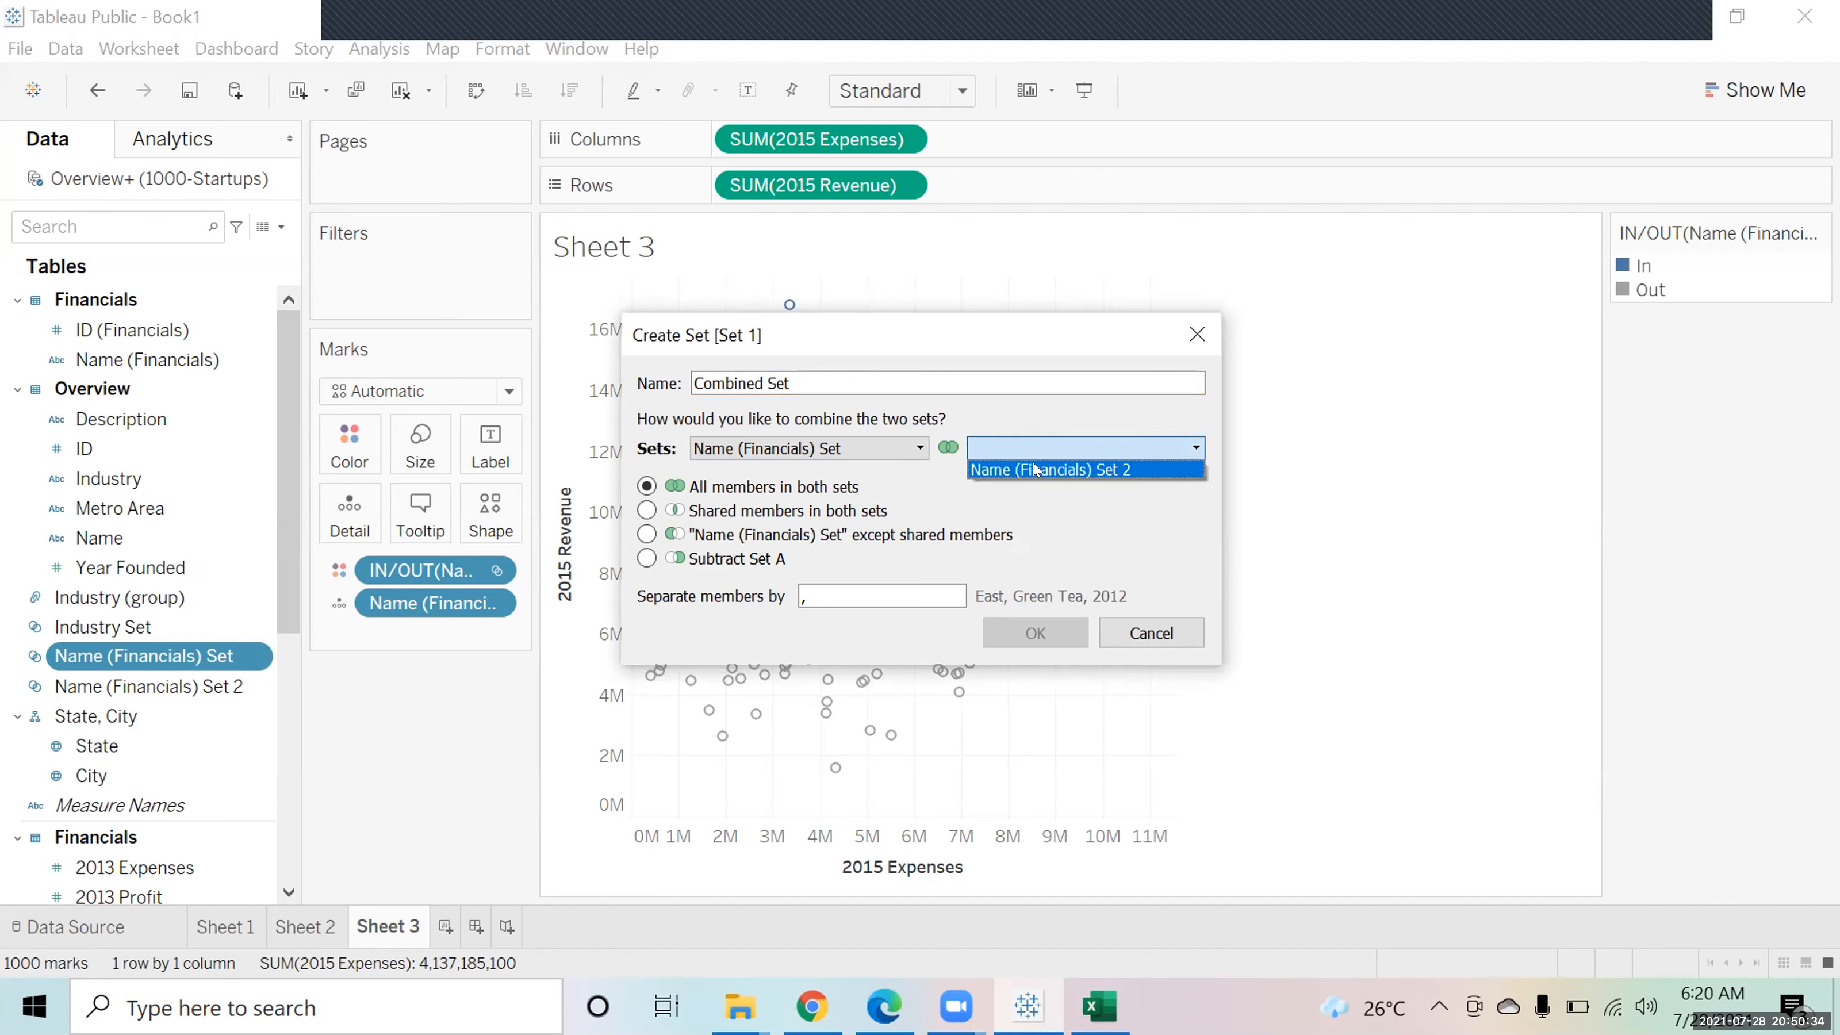
click(1037, 469)
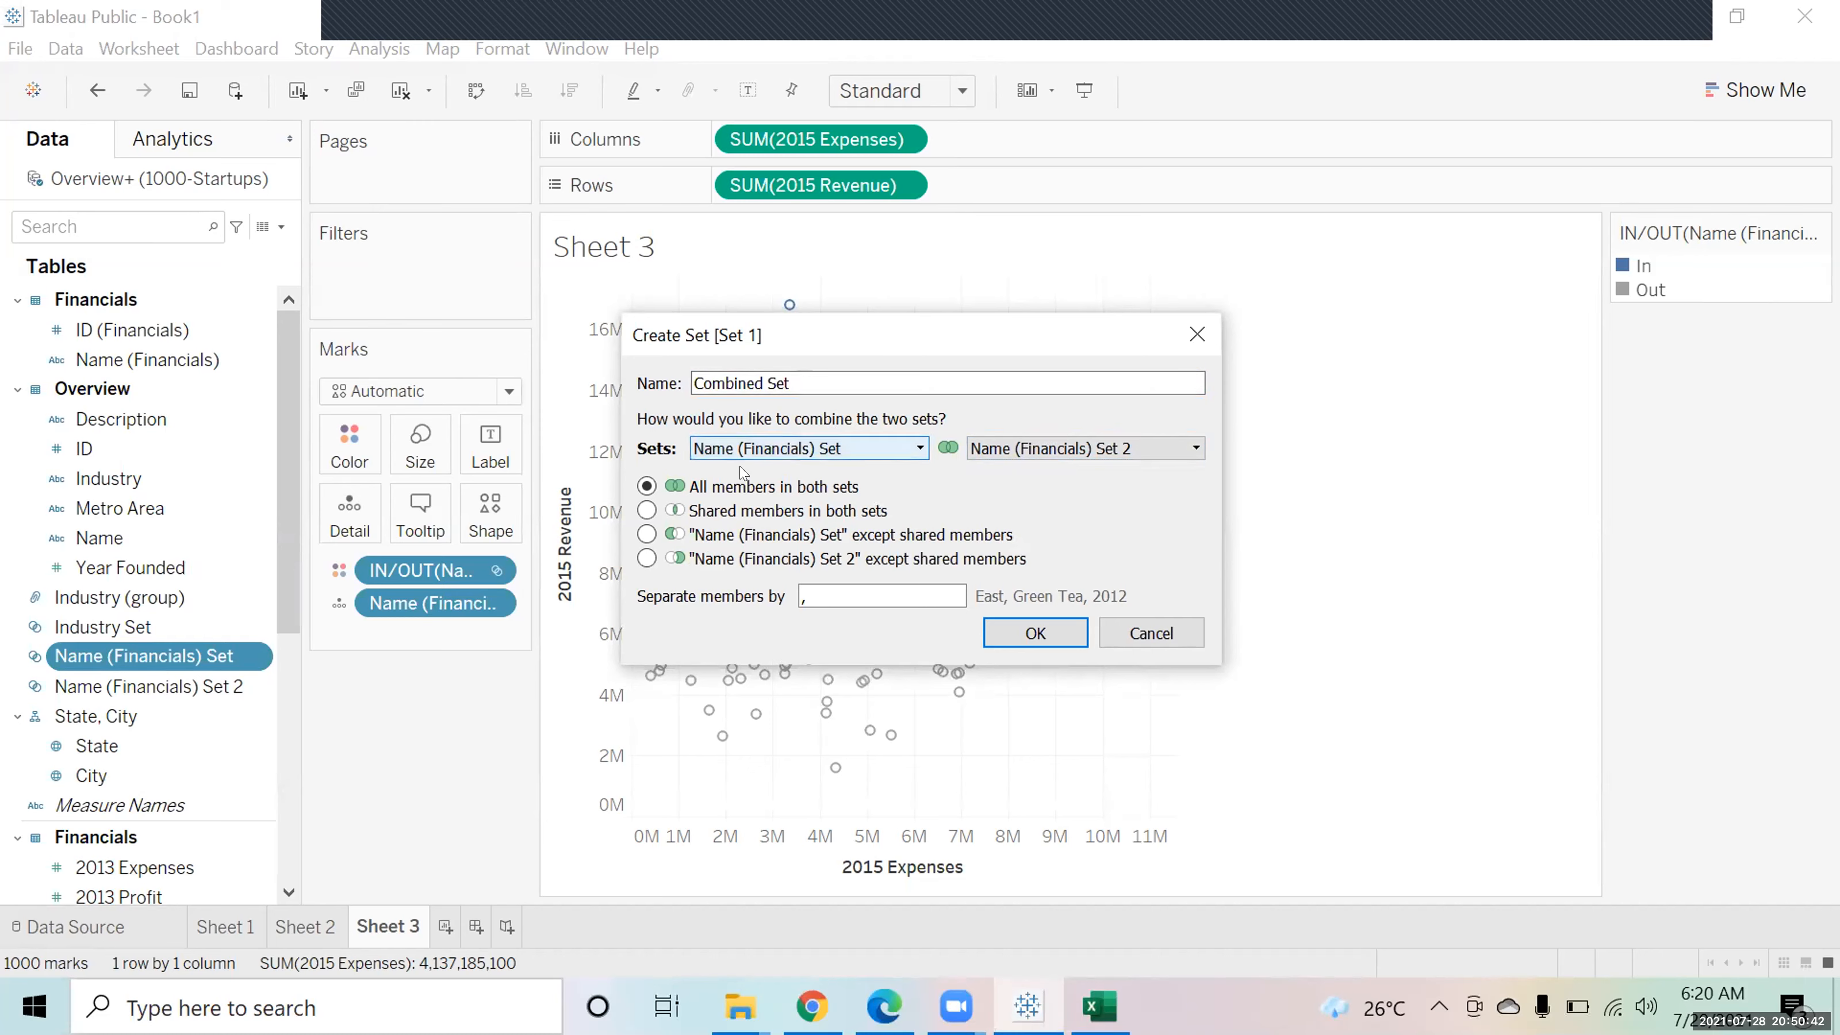
Create the combined set from the shared members in both sets and color the scatter marks by it
click(646, 510)
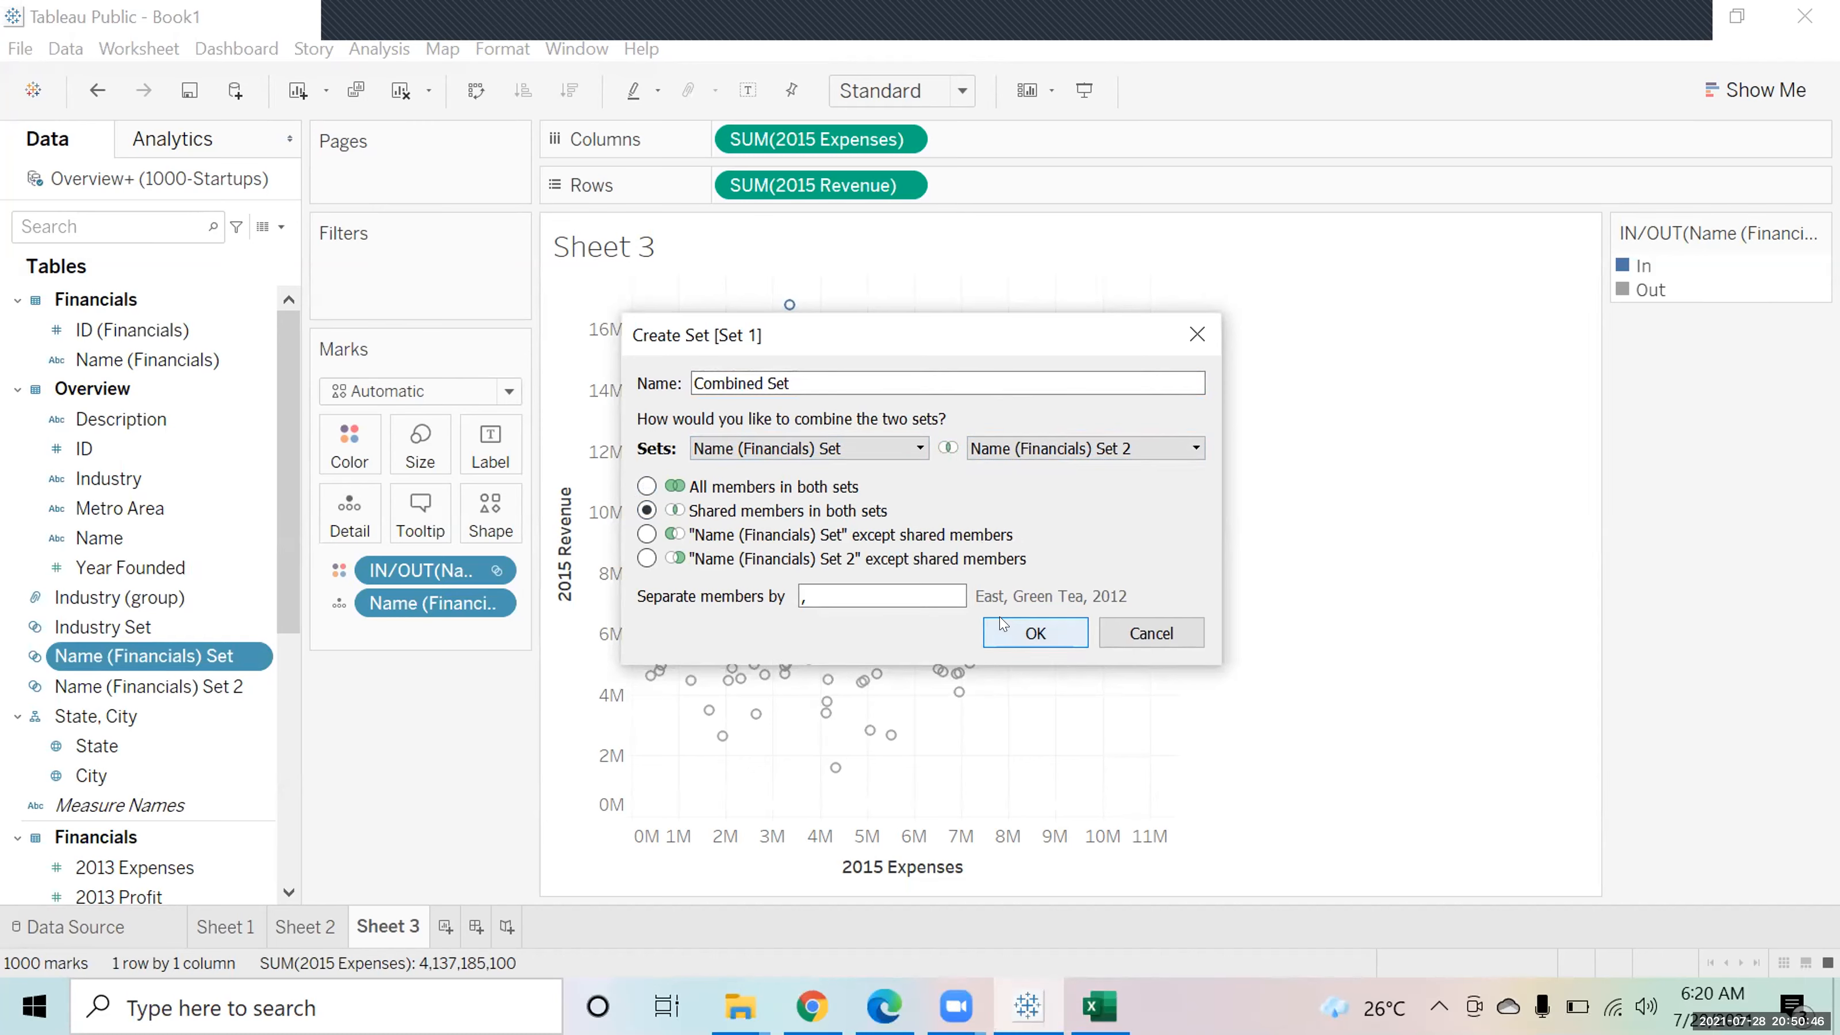
click(665, 485)
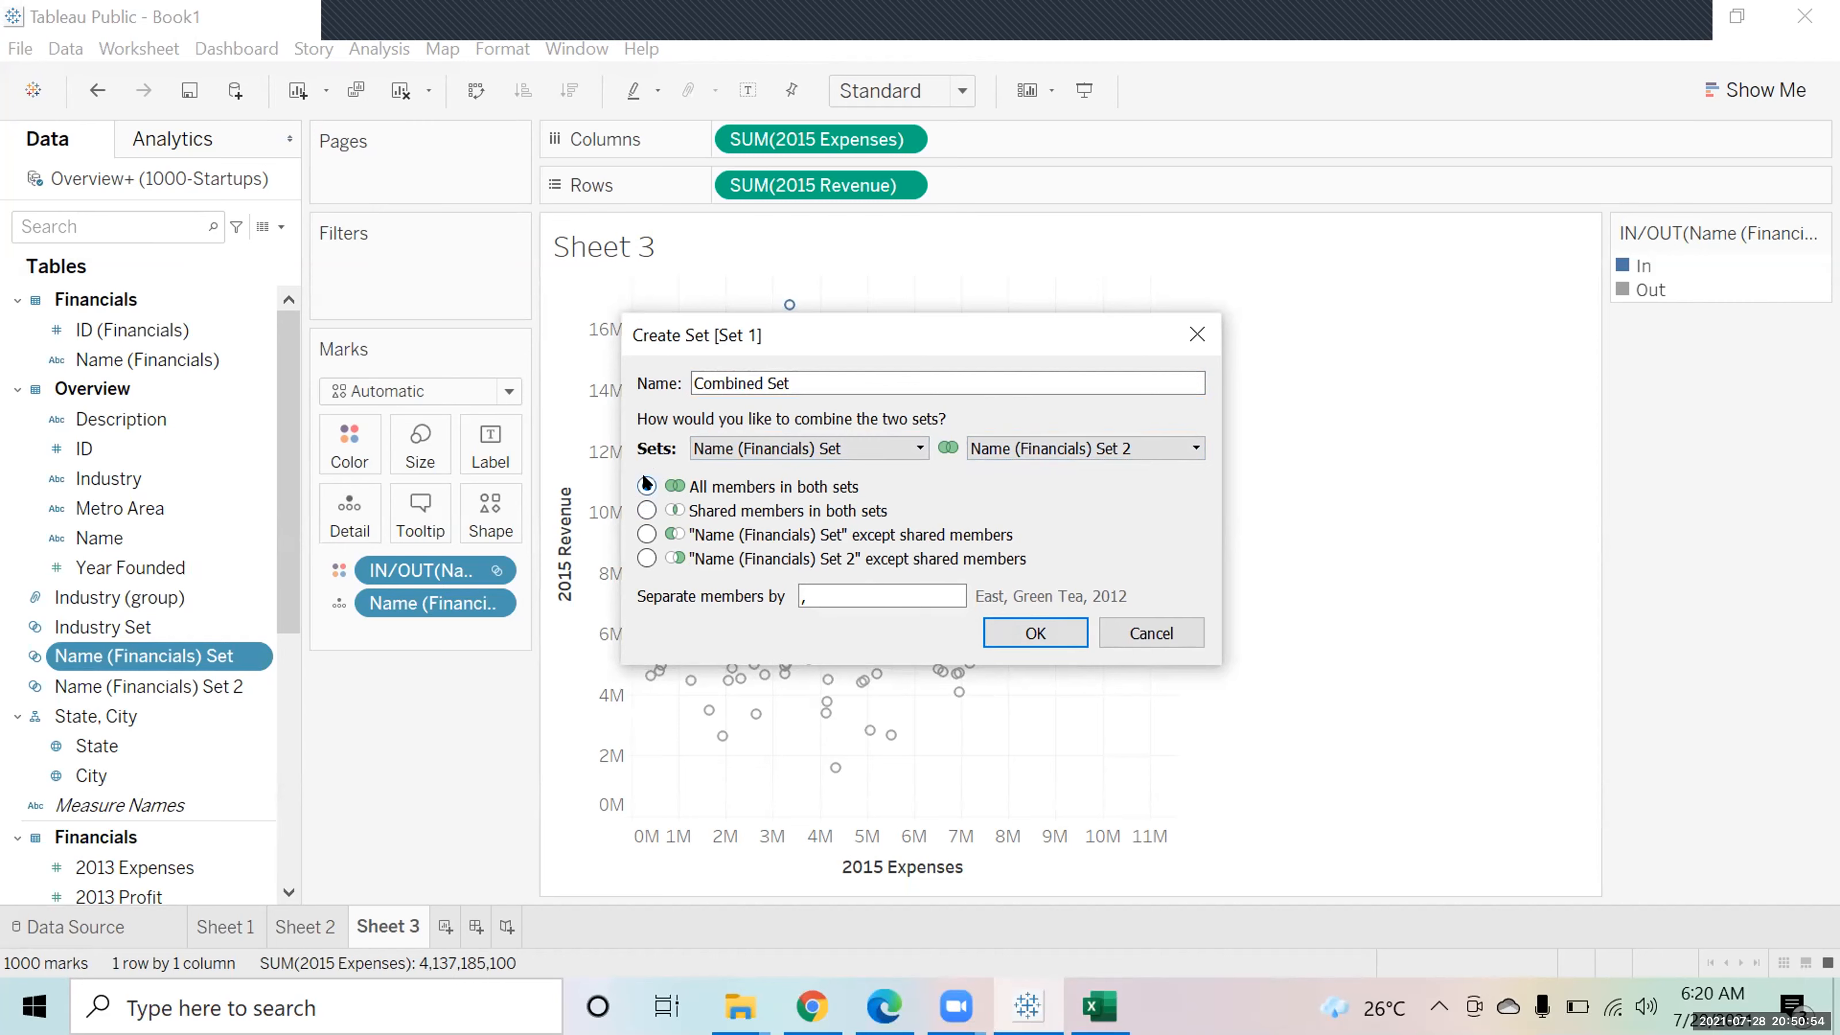
click(647, 511)
click(1021, 636)
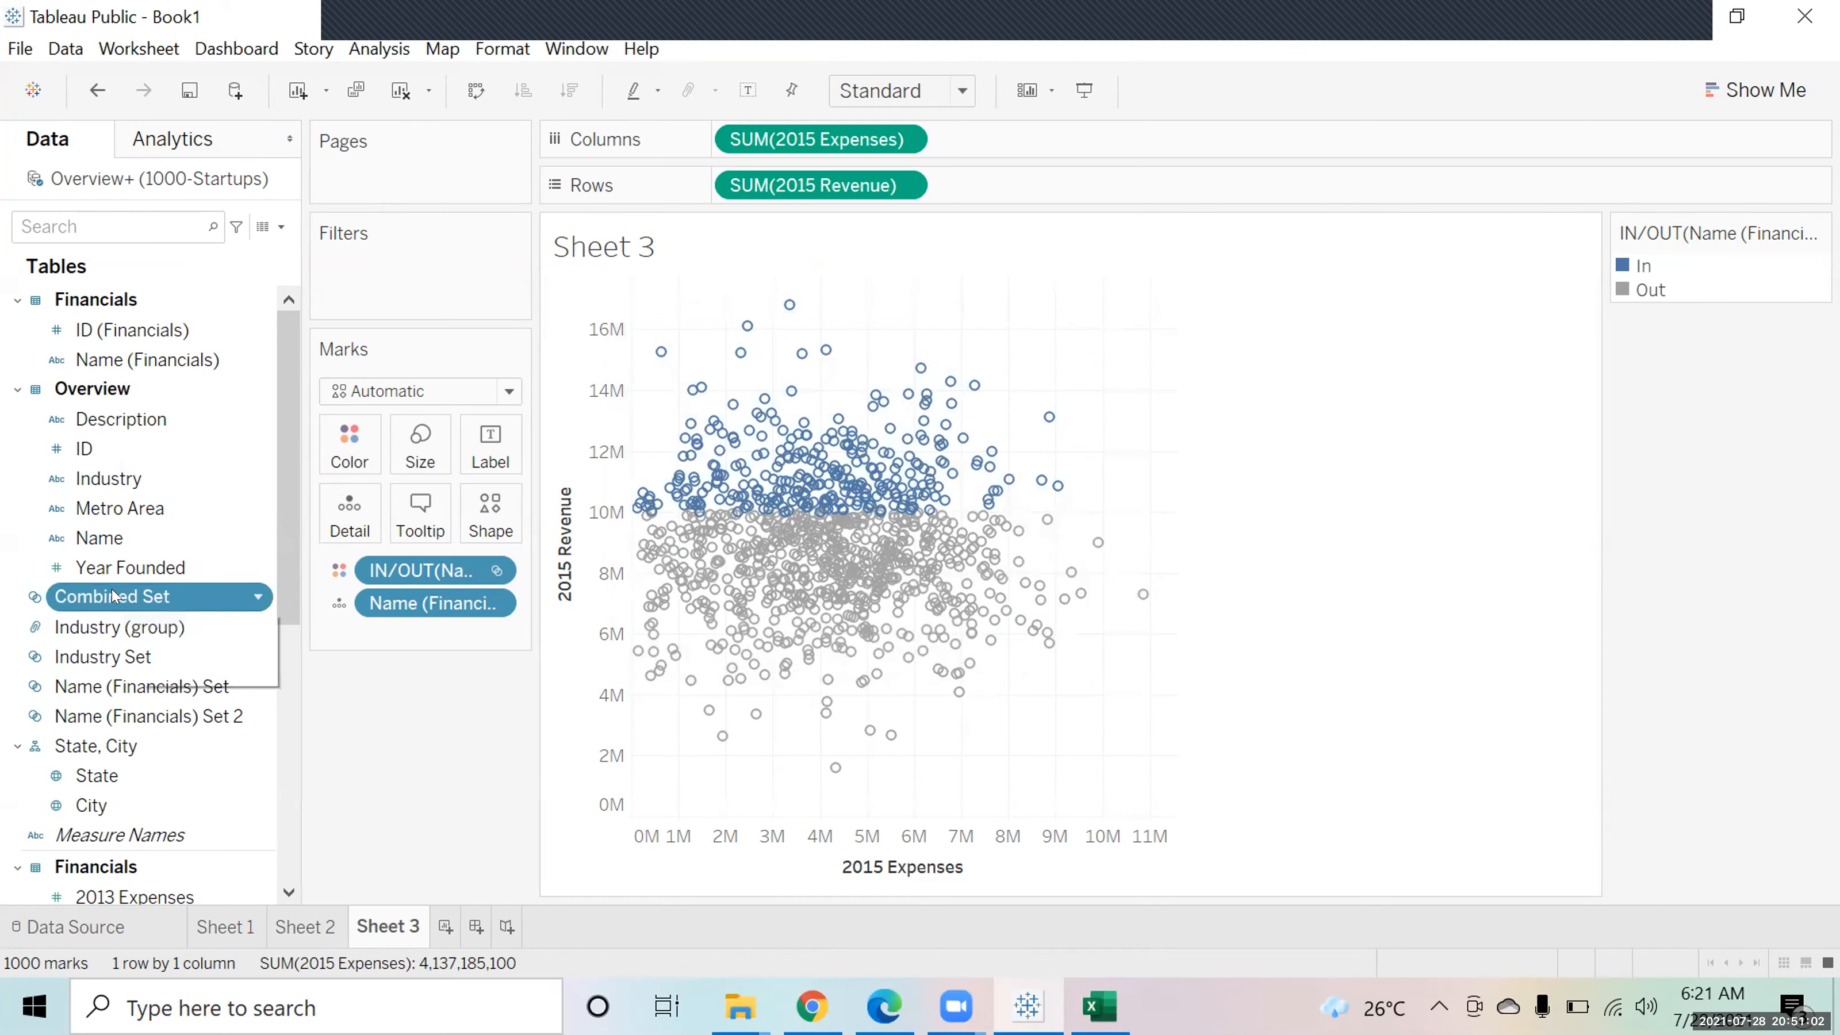
drag(101, 596, 331, 442)
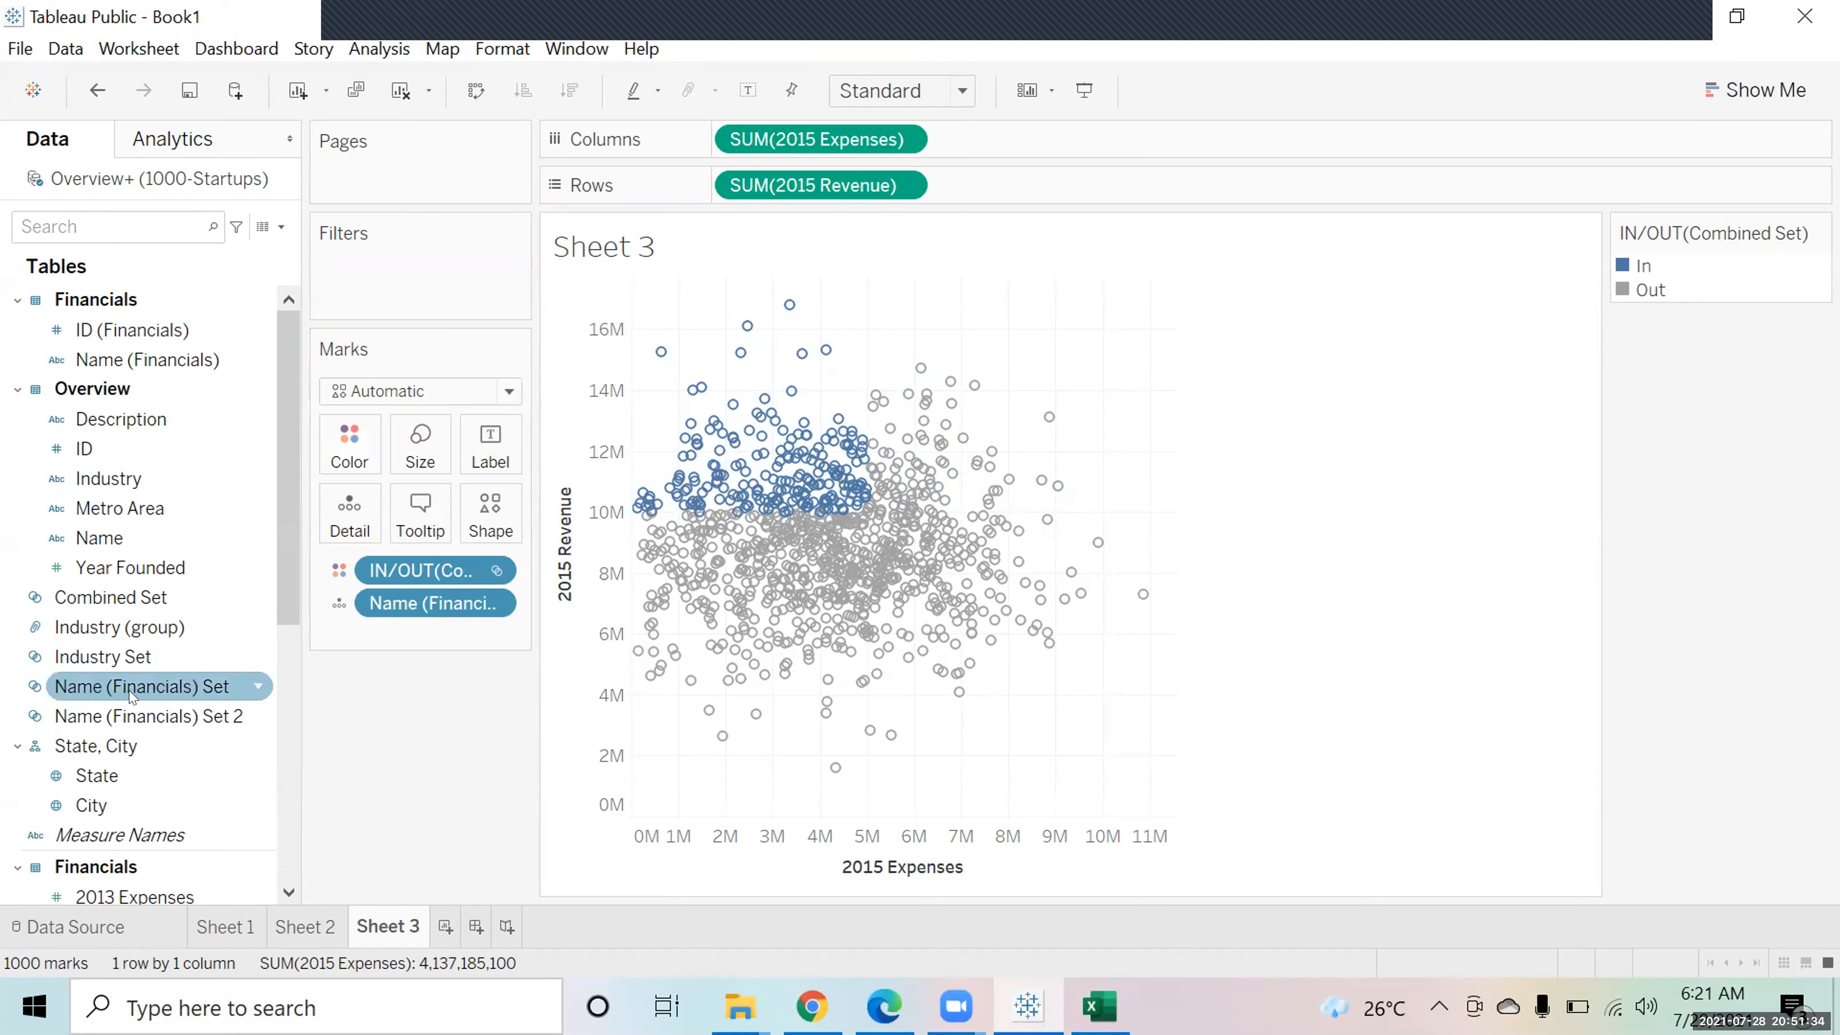
right_click(143, 696)
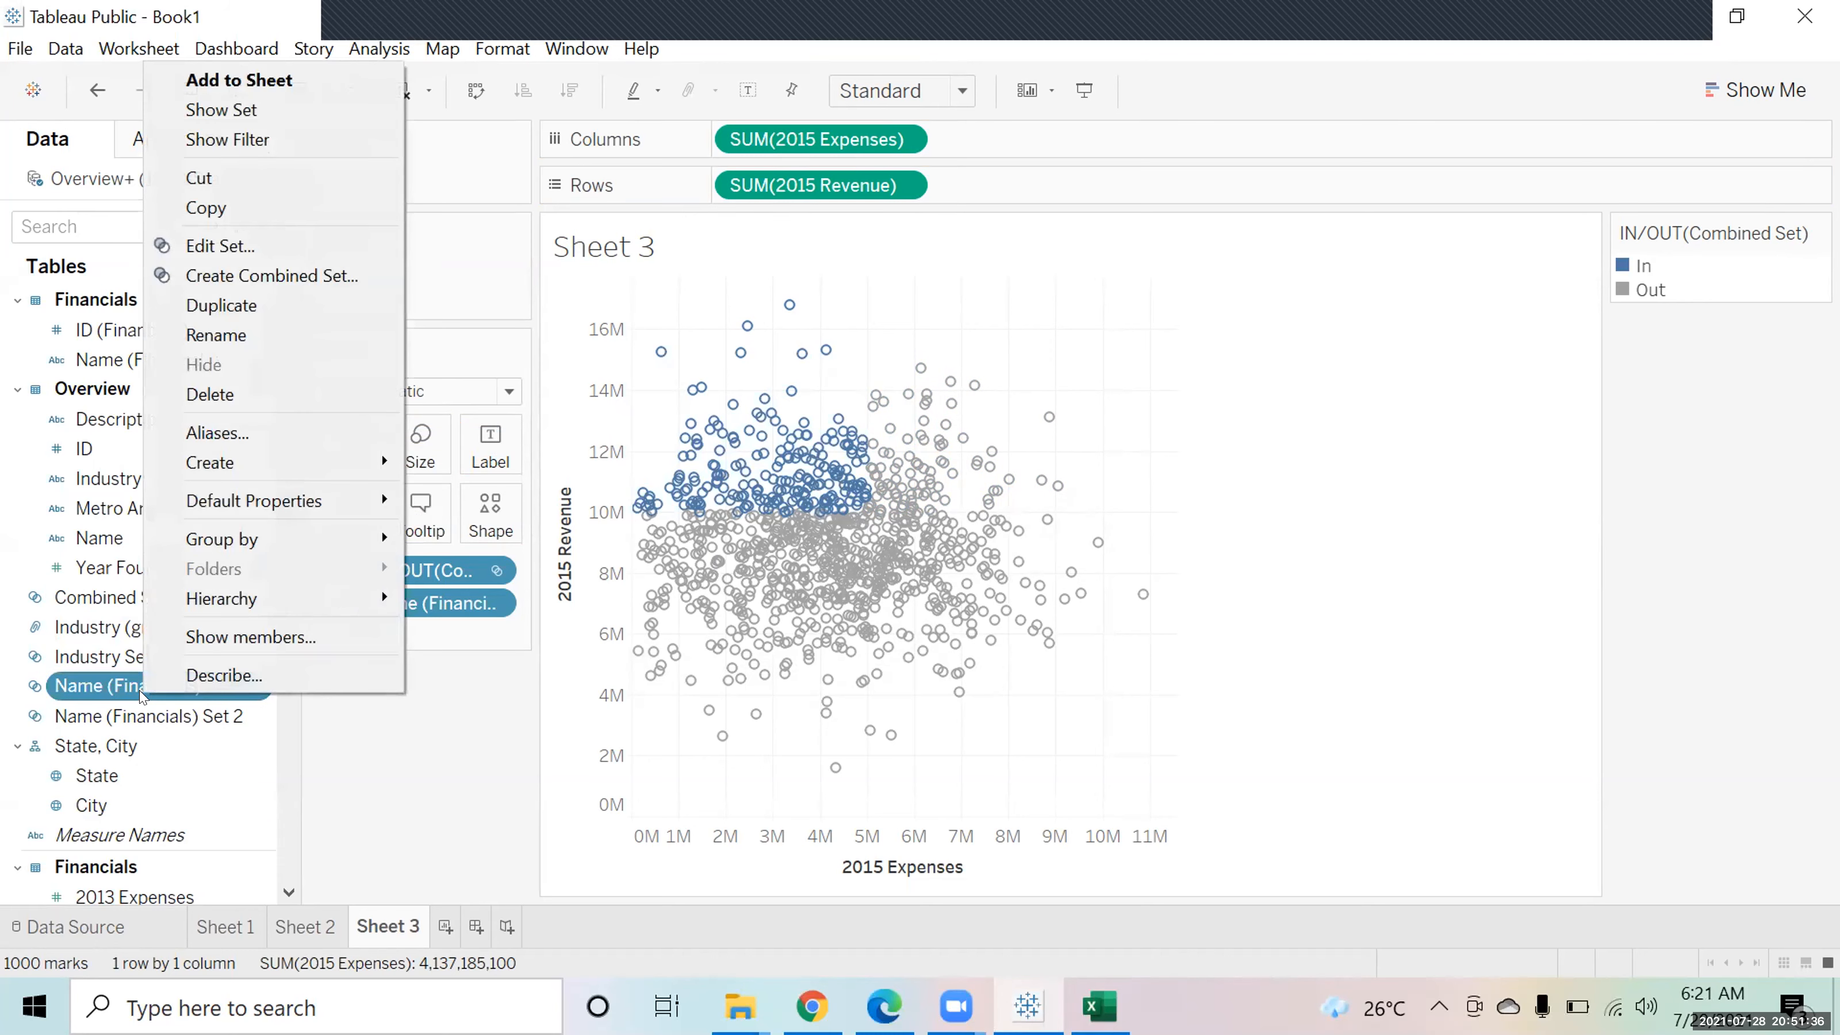
right_click(161, 717)
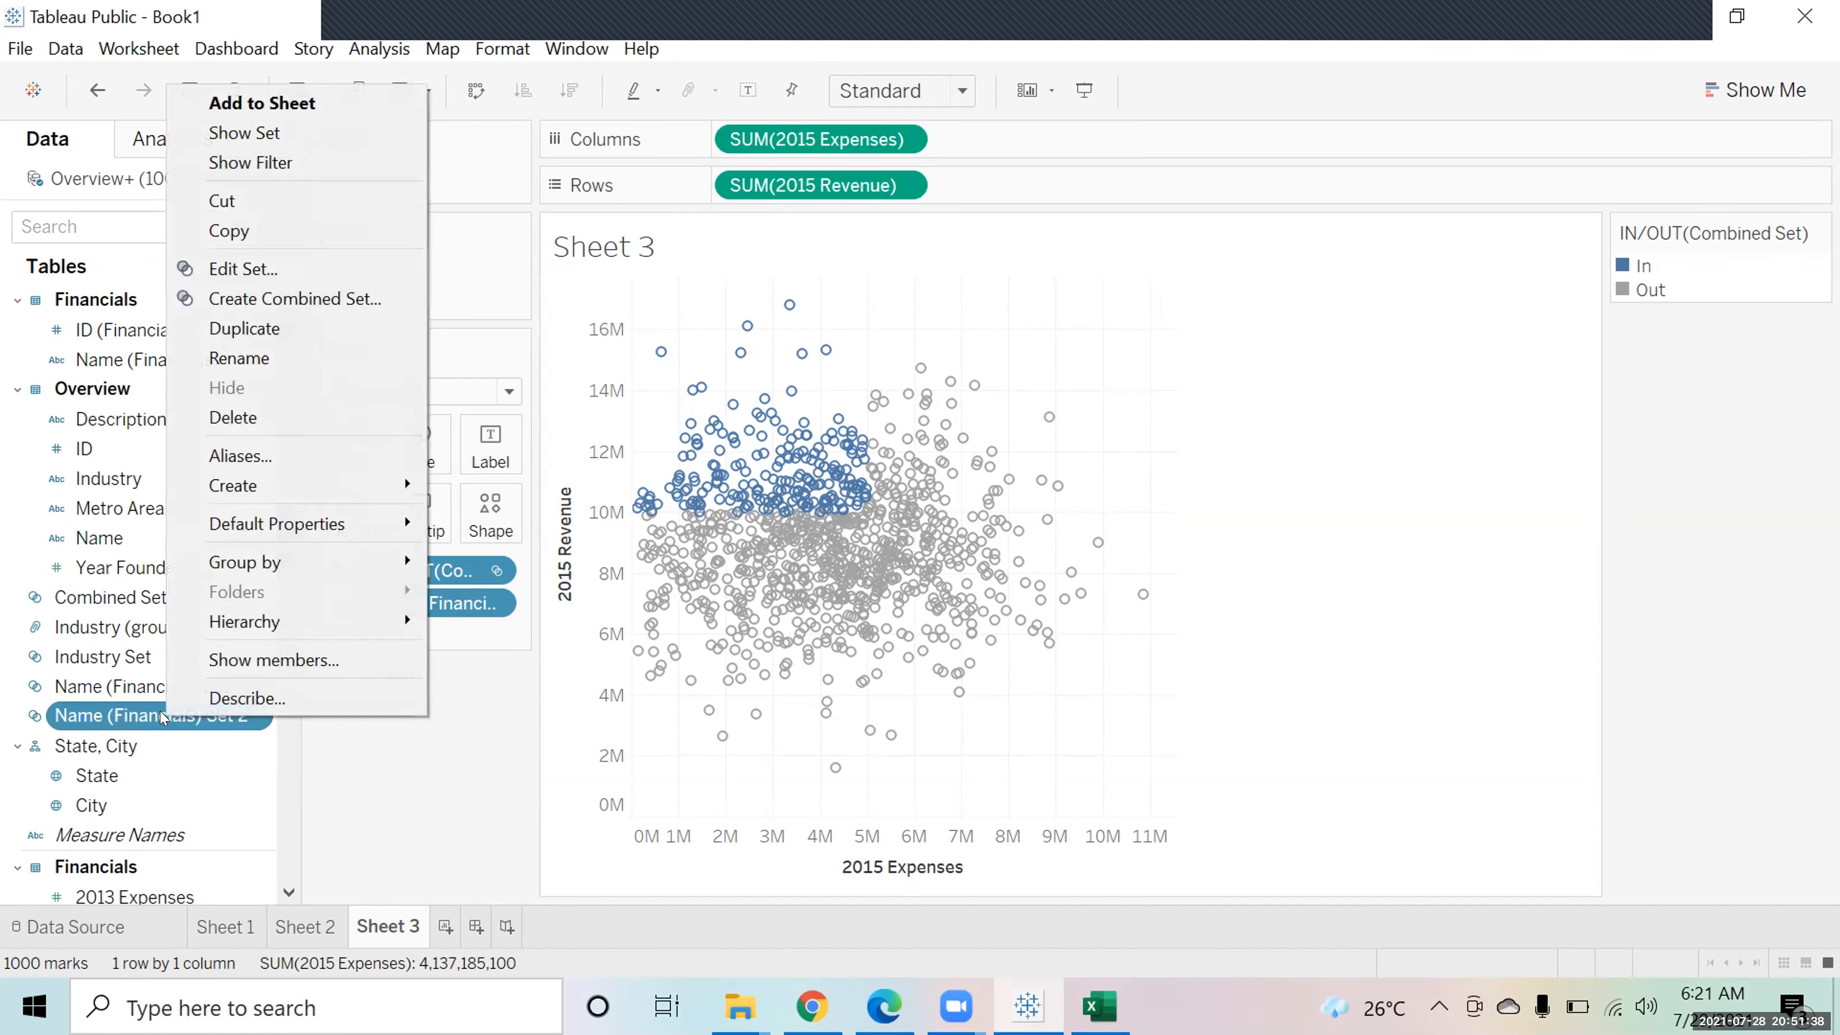
key(Escape)
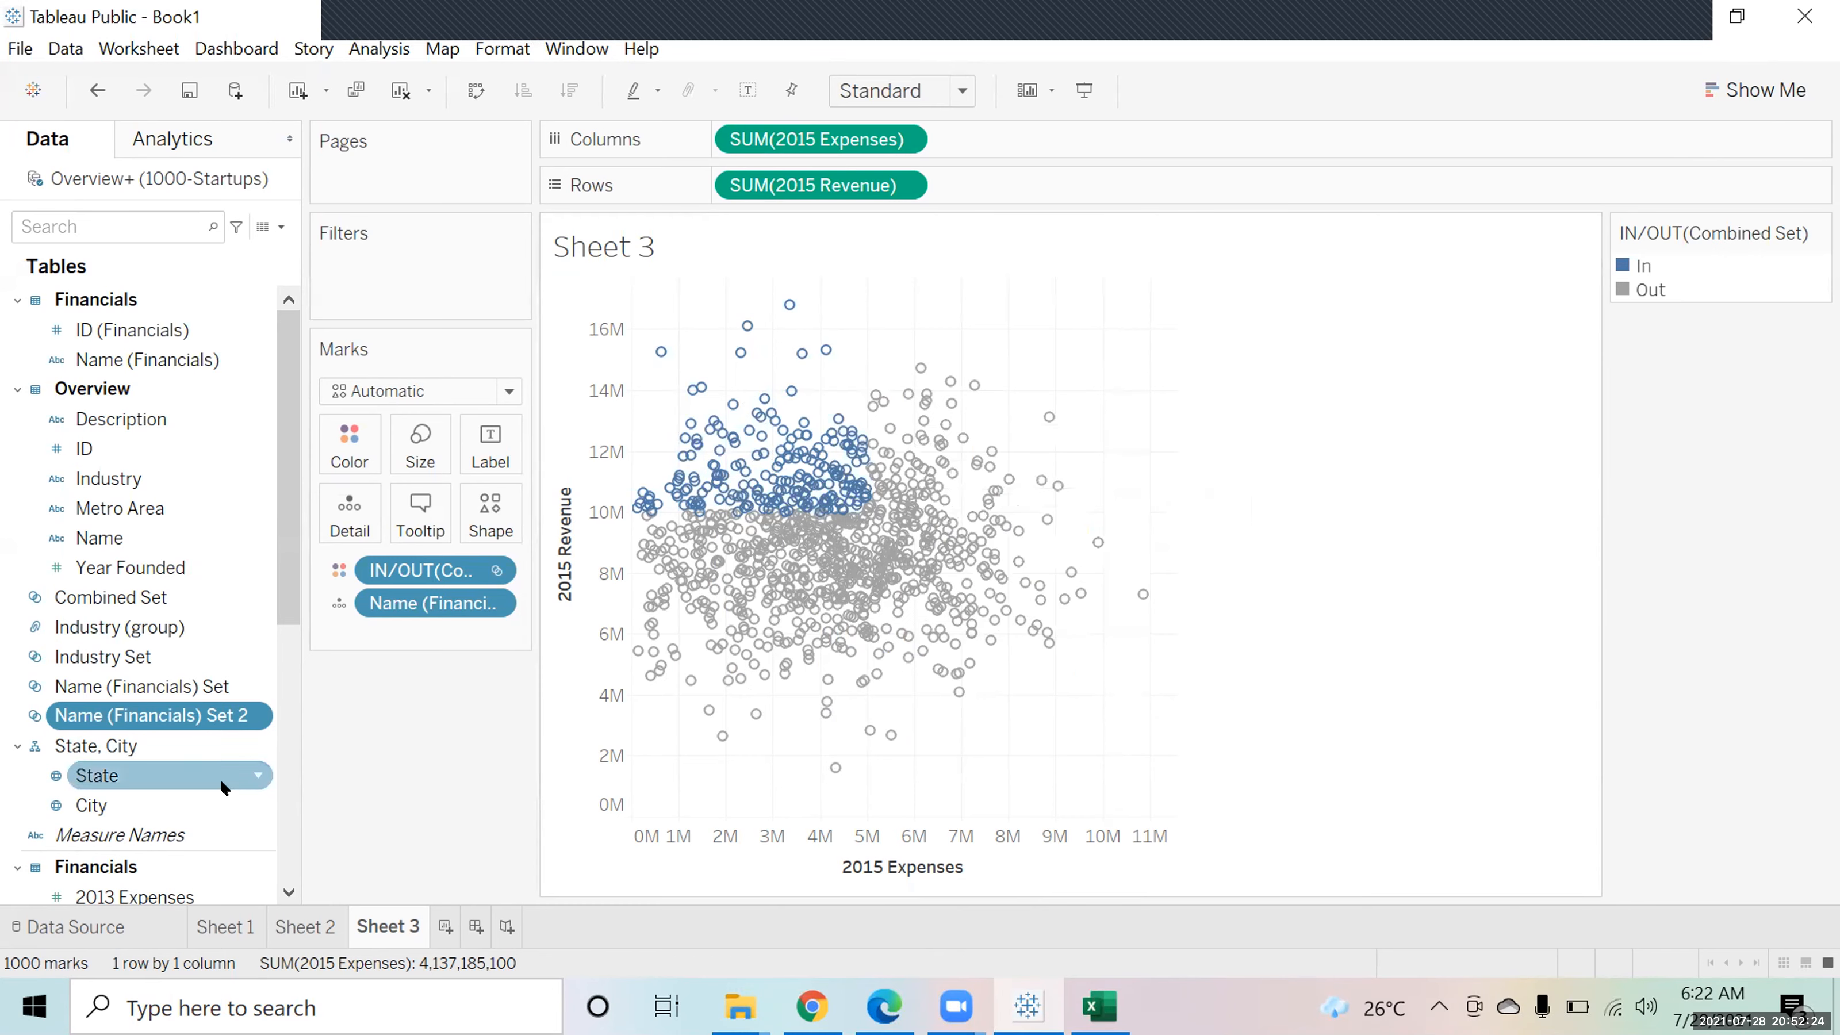
Start a new parameter named "Revenue Parameter" with the Integer data type
scroll(148, 870, down, 5)
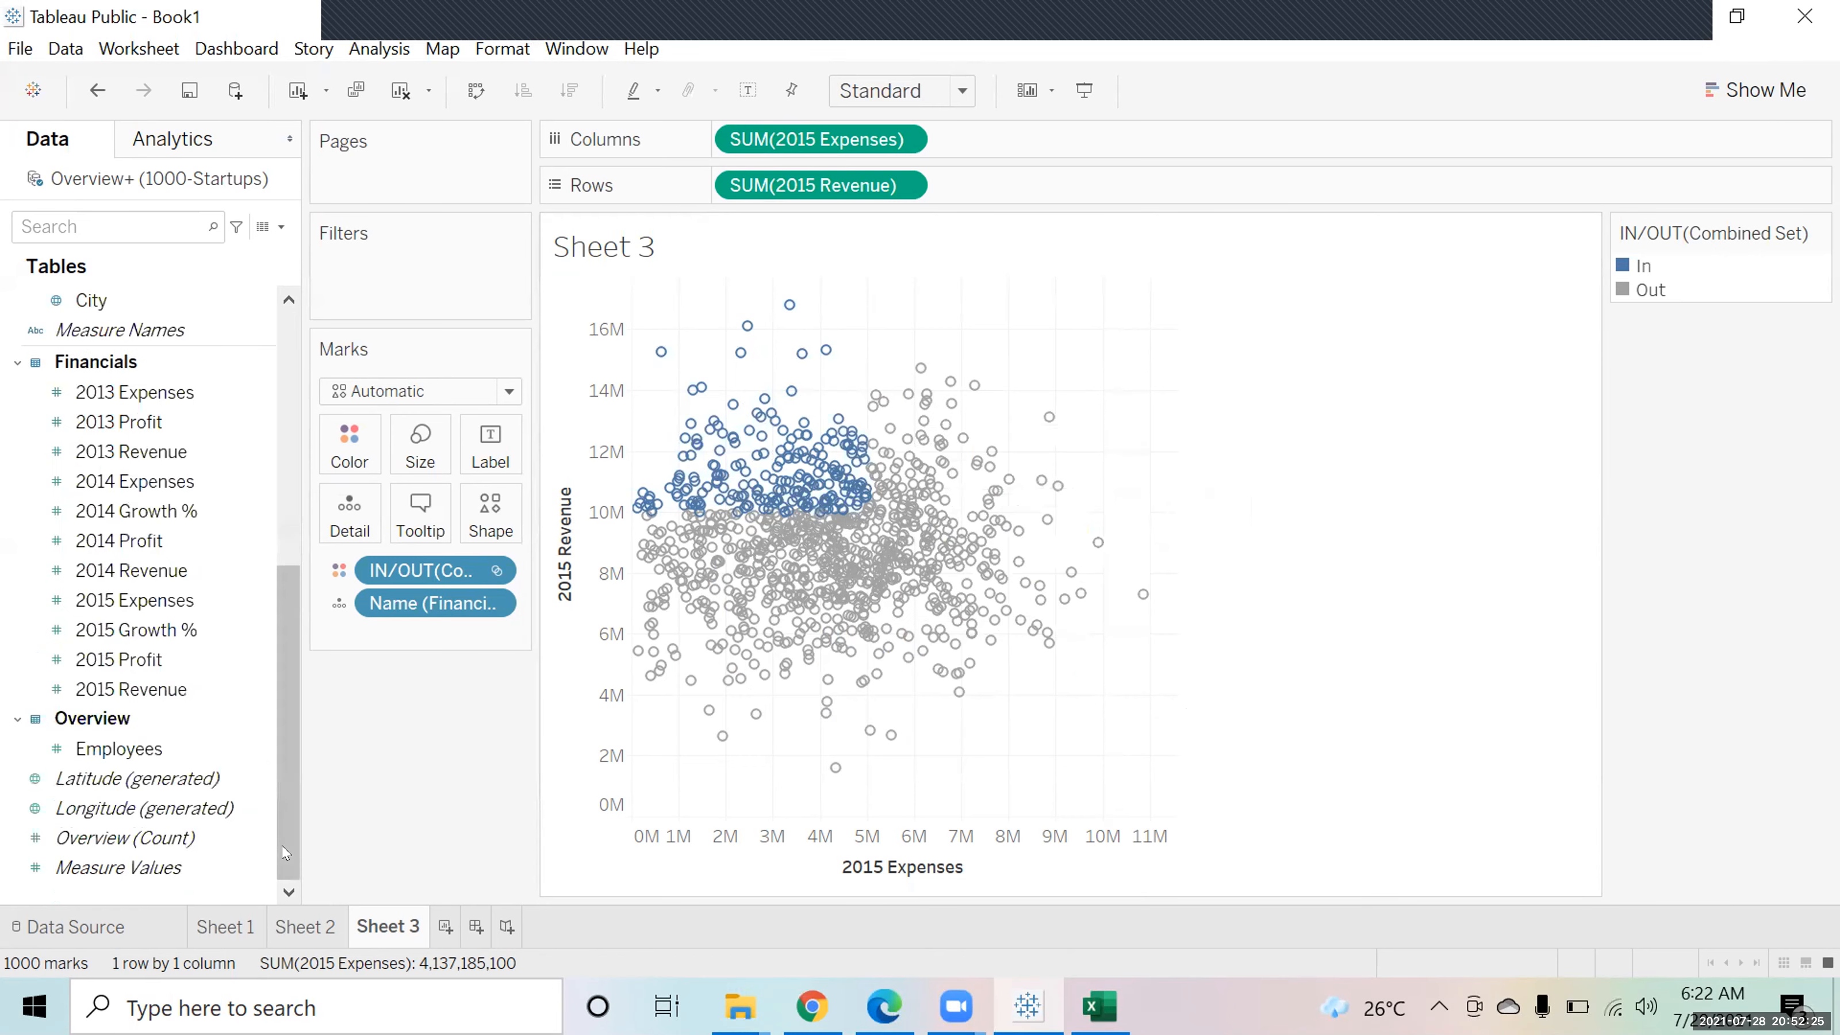
right_click(148, 899)
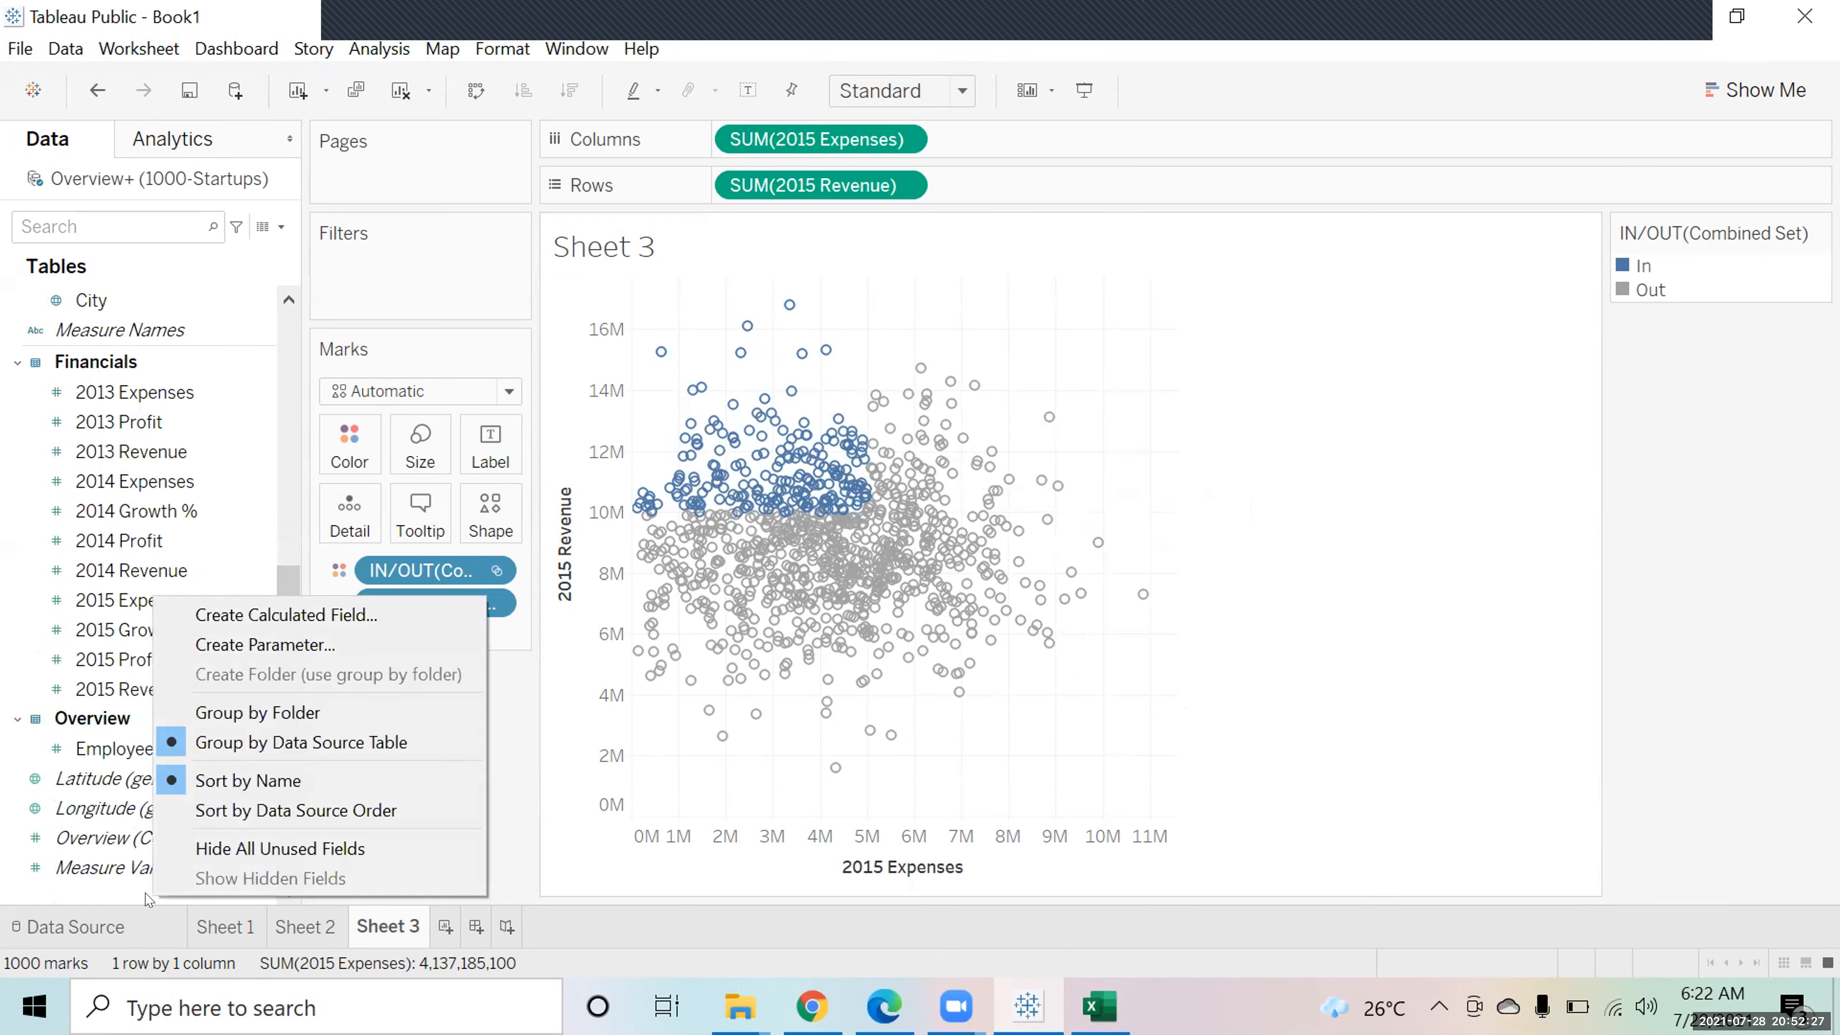
click(265, 648)
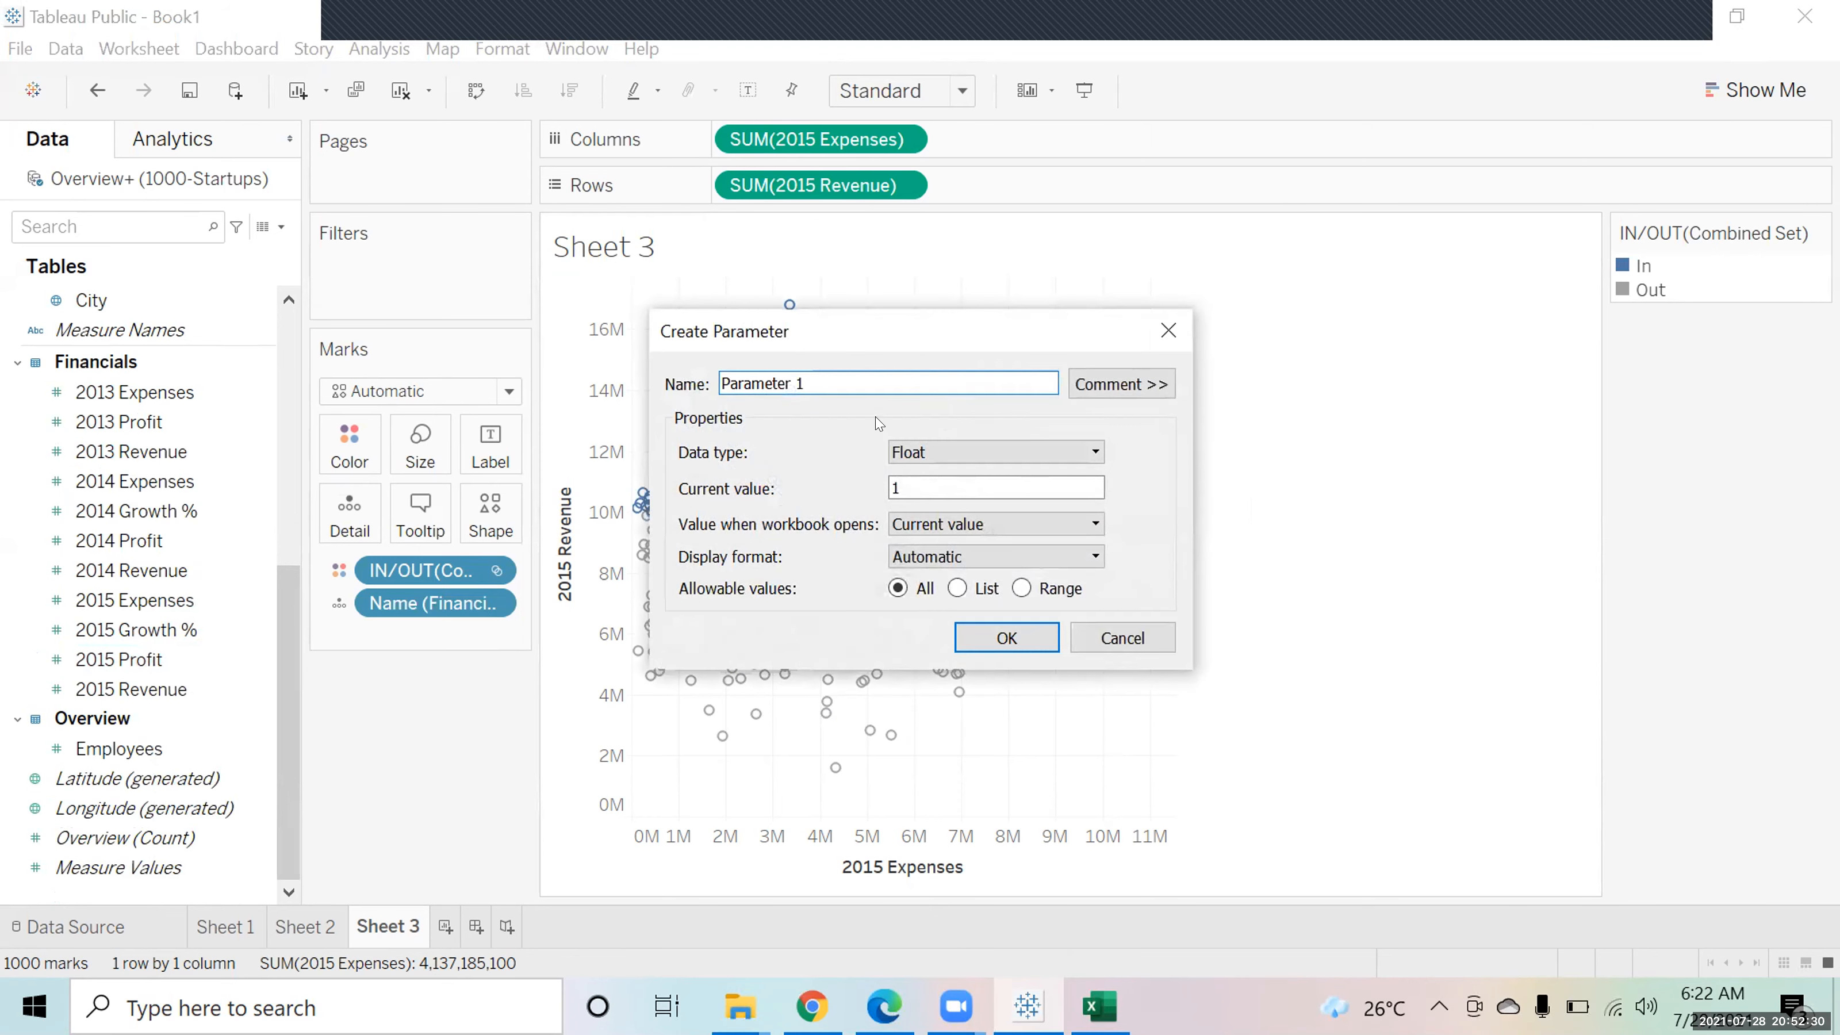
text(Revenue)
key(BackSpace)
text(e Parameter)
click(1003, 455)
click(938, 493)
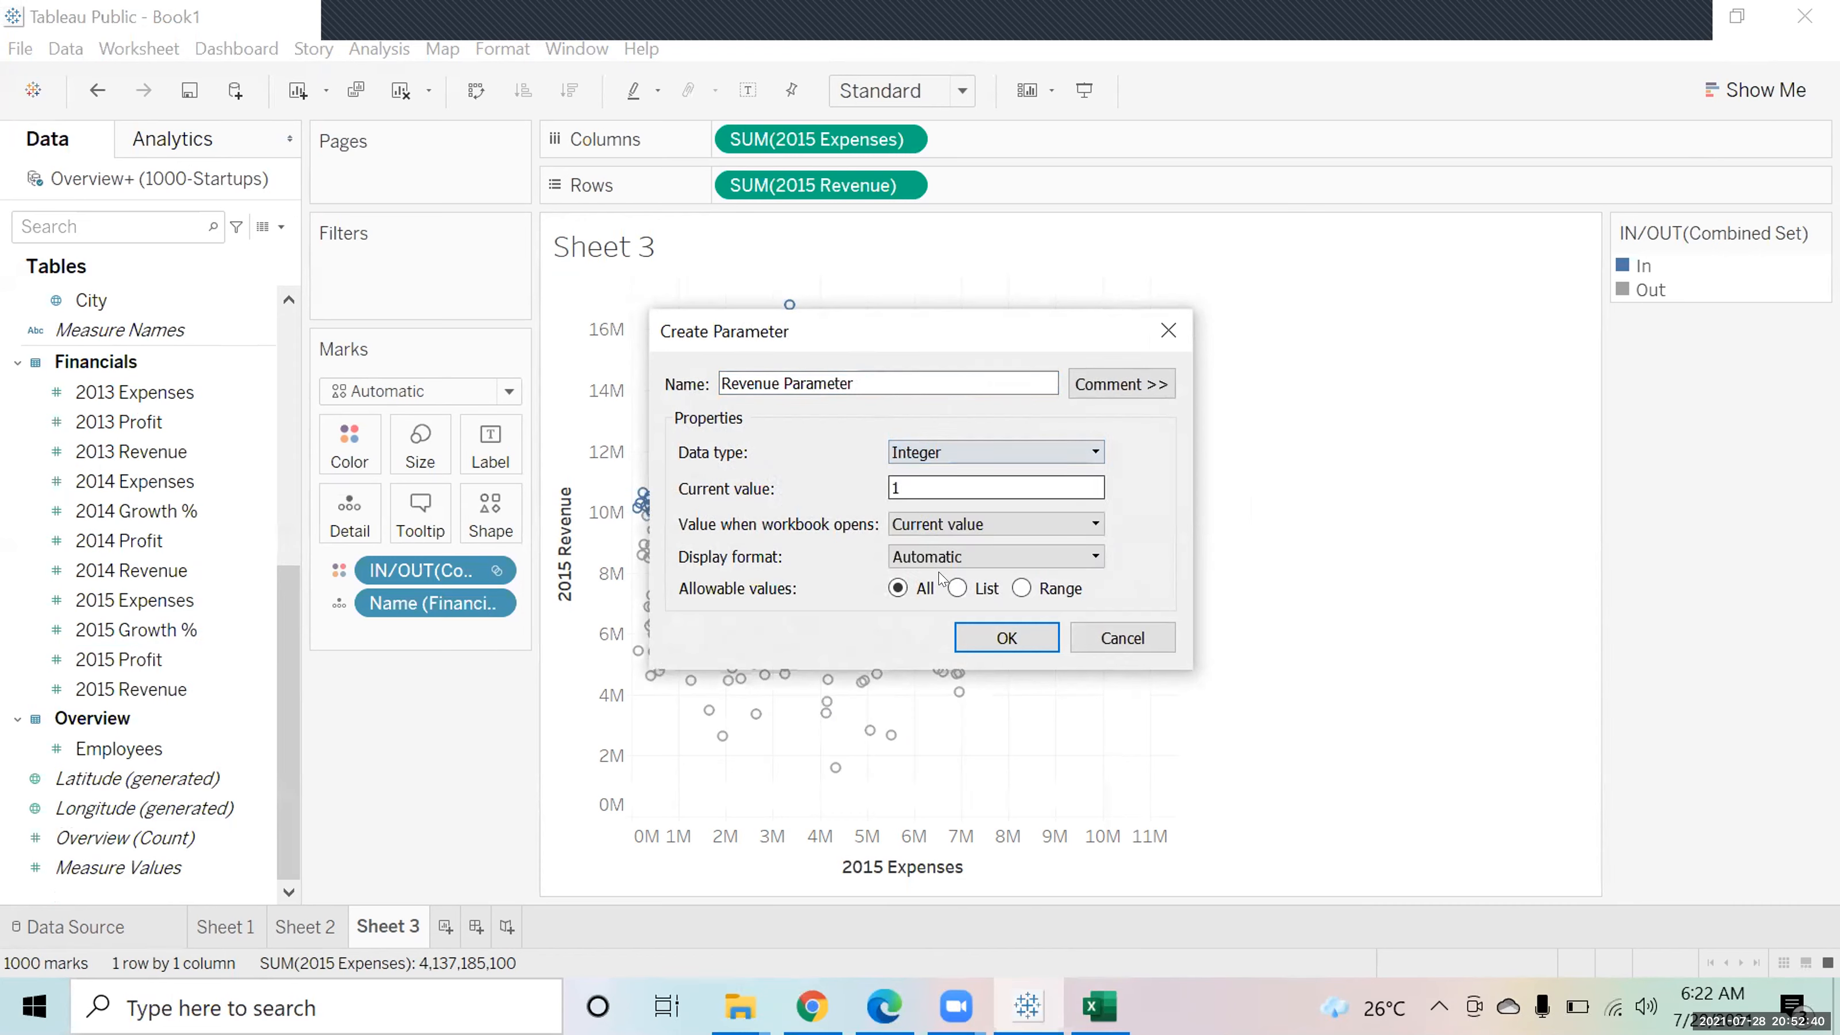
Restrict the parameter's allowable values to a range with minimum 5,000,000 and maximum 12,000,000
click(1021, 588)
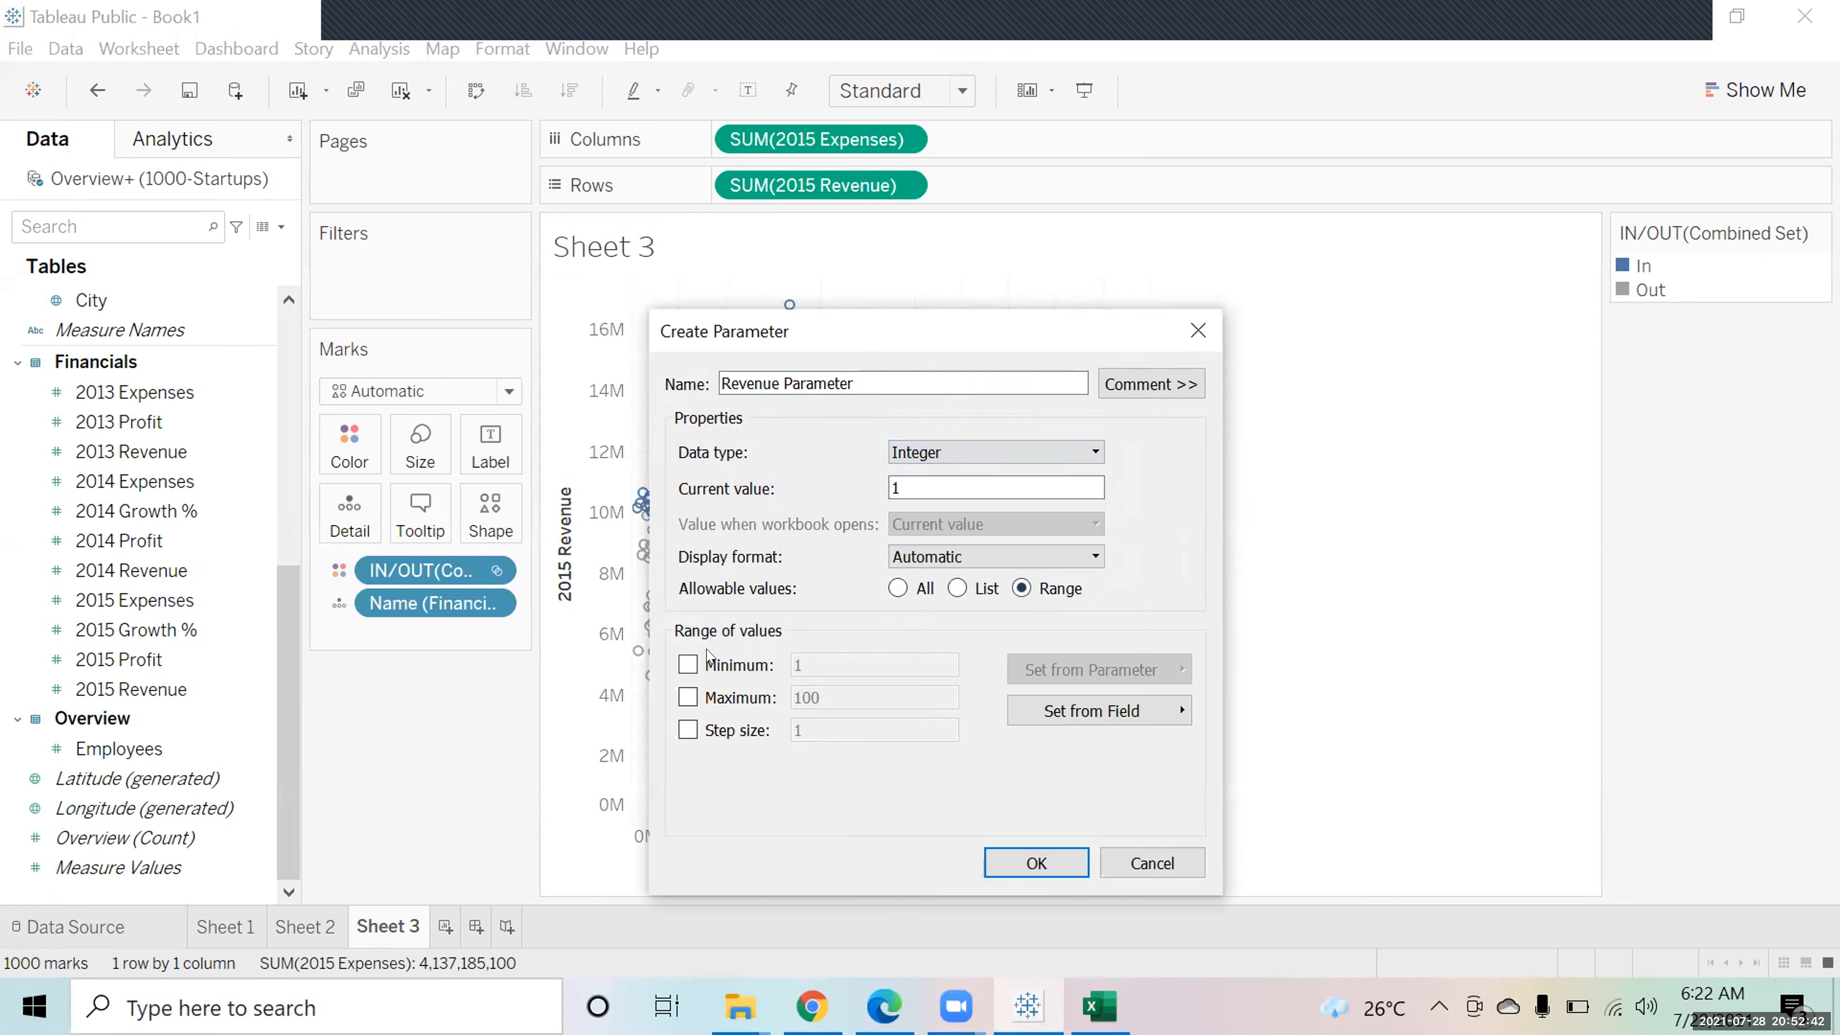
click(688, 664)
double_click(797, 664)
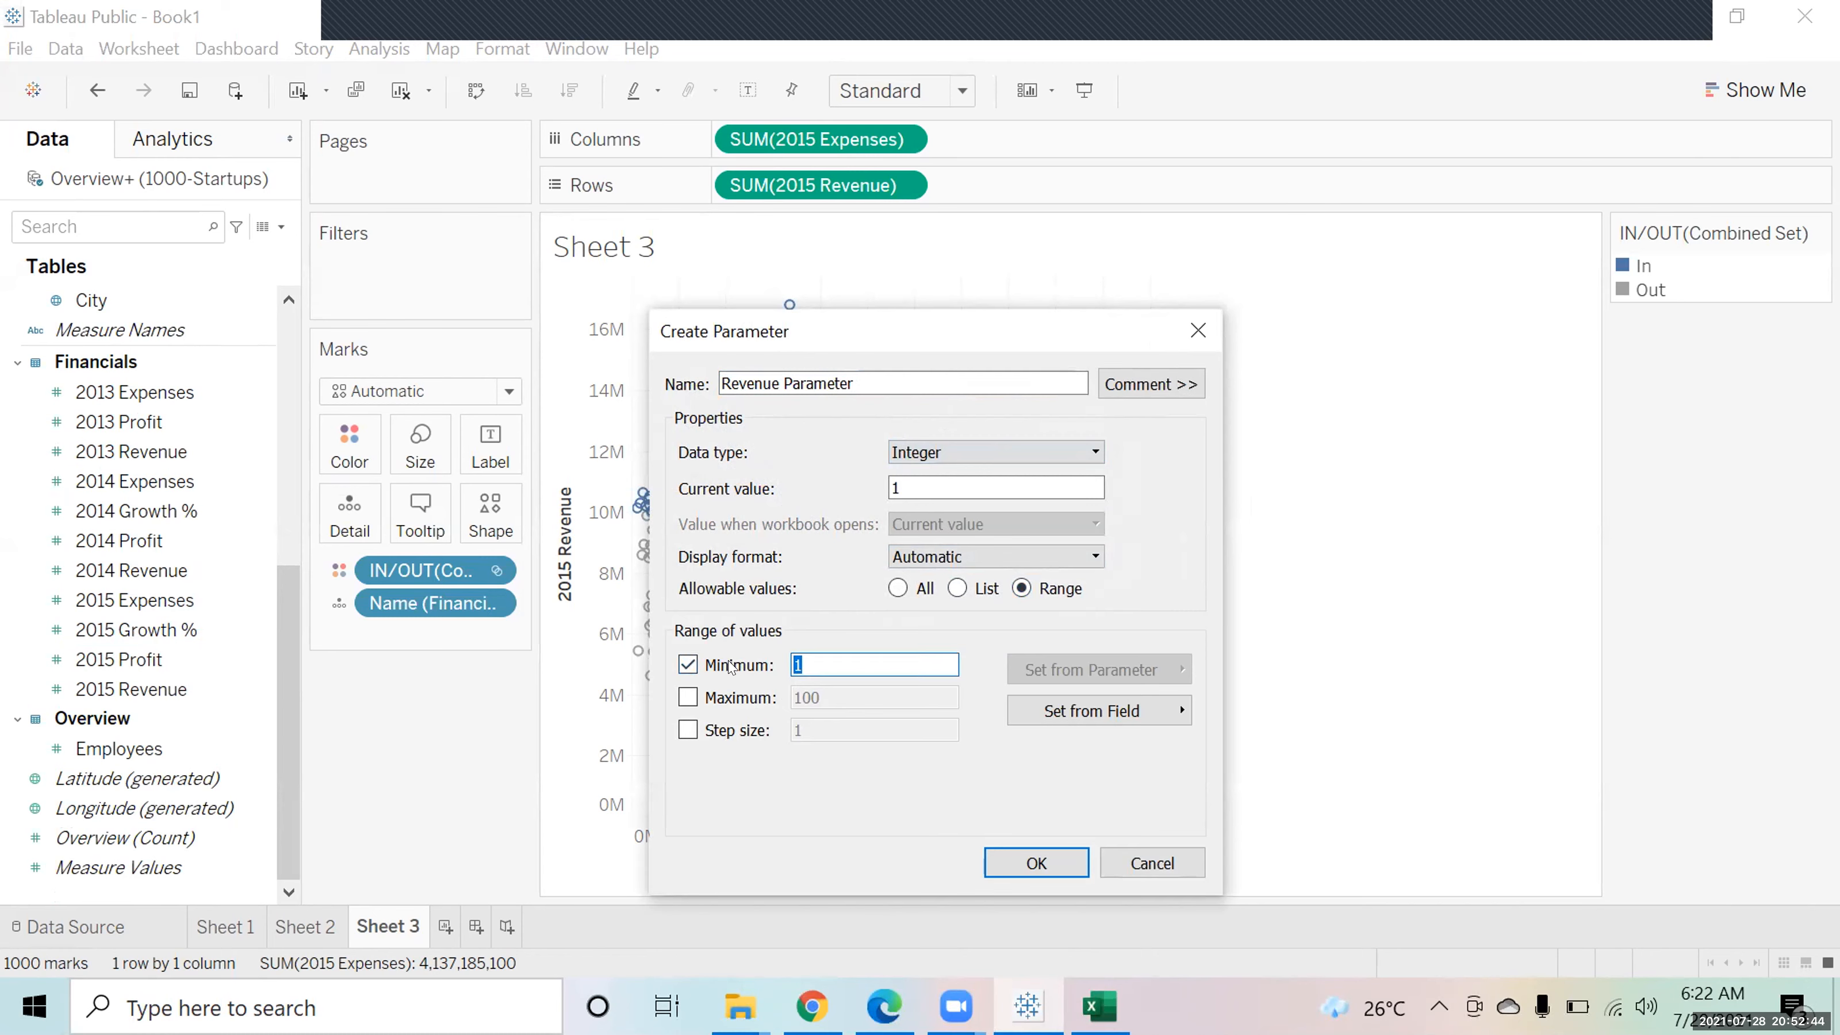
text(5,000,)
text(000000)
click(689, 698)
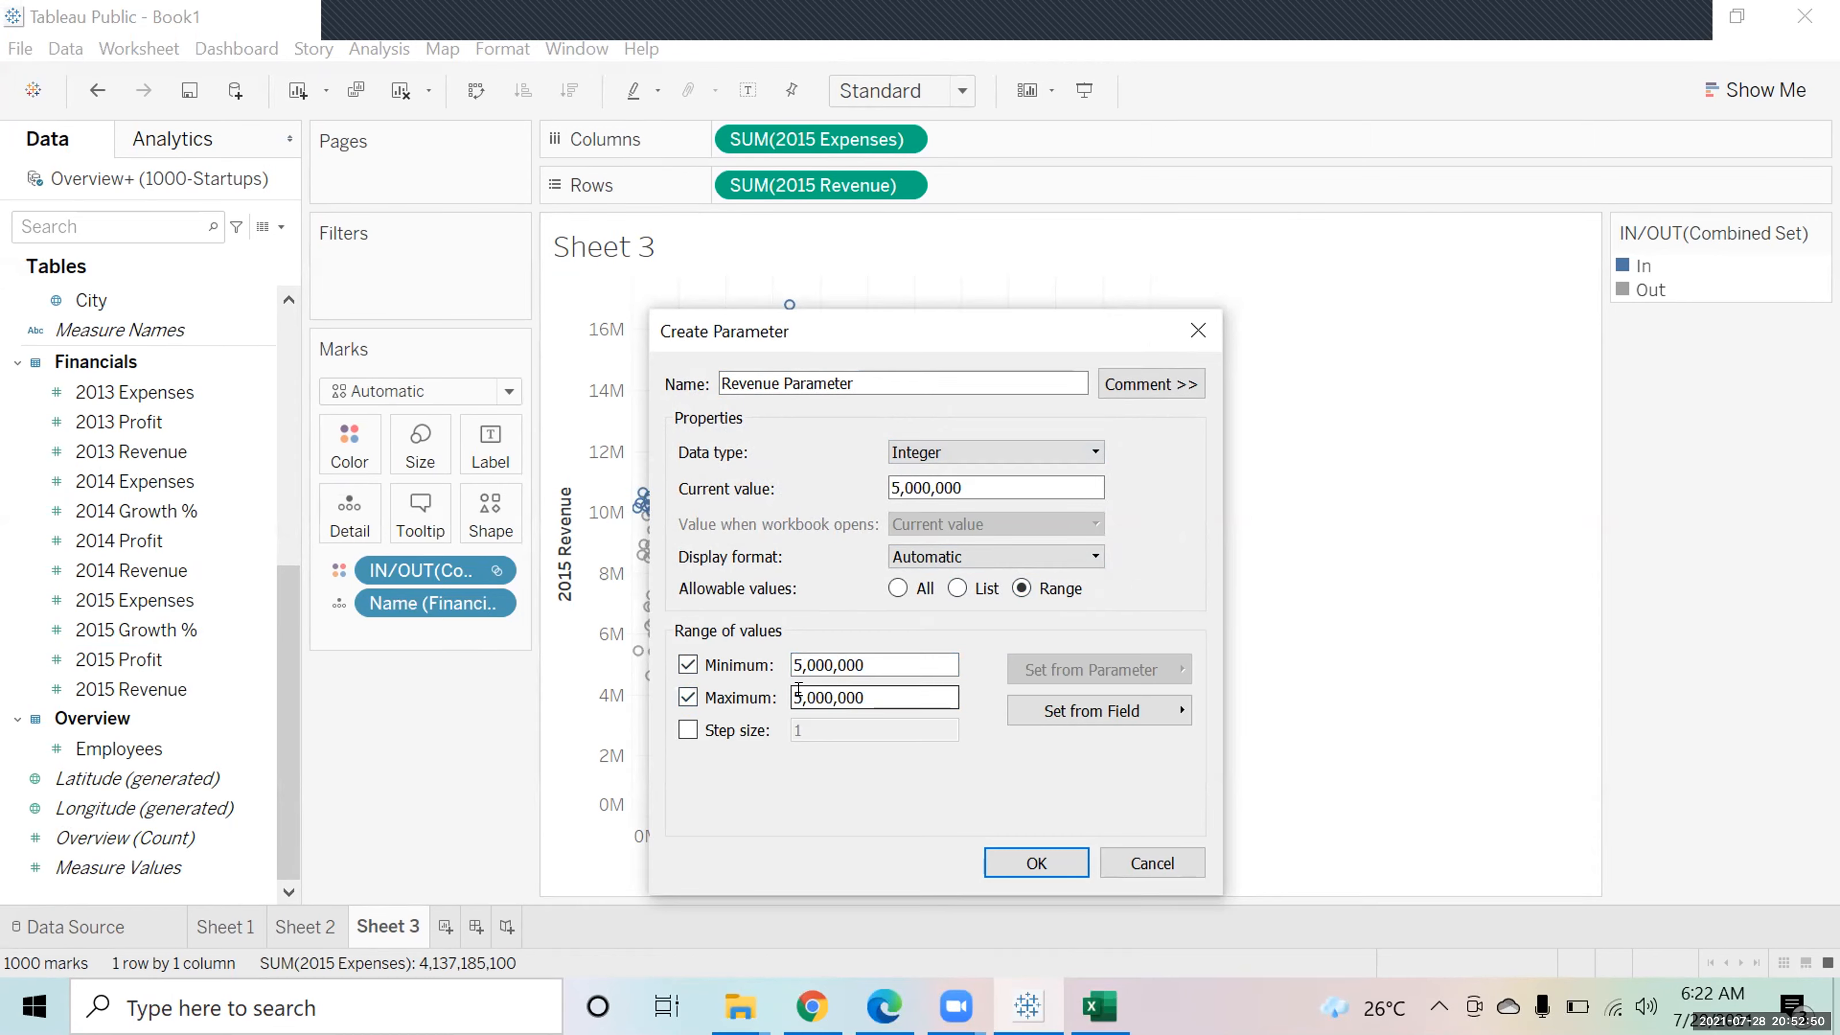
click(797, 697)
text(12)
key(Delete)
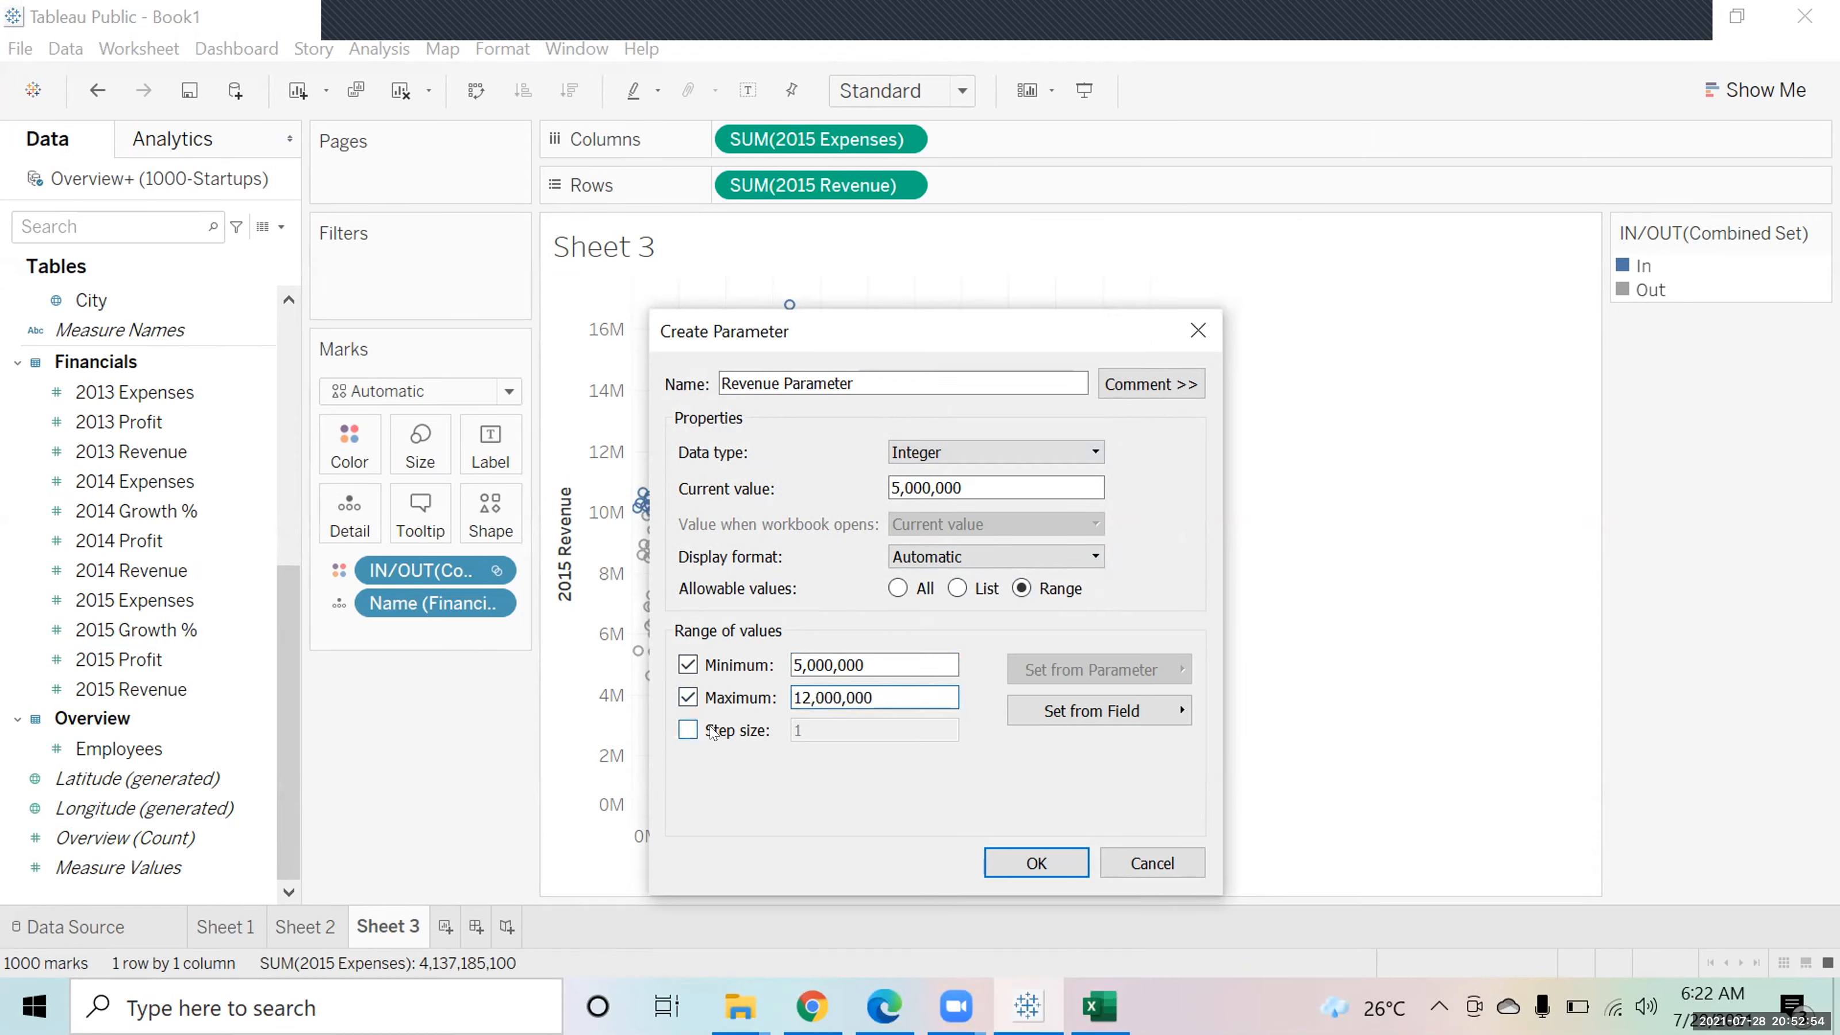
Create Revenue Parameter with a step size of 1000000 and show its control on the sheet
click(688, 729)
click(822, 725)
text(000000)
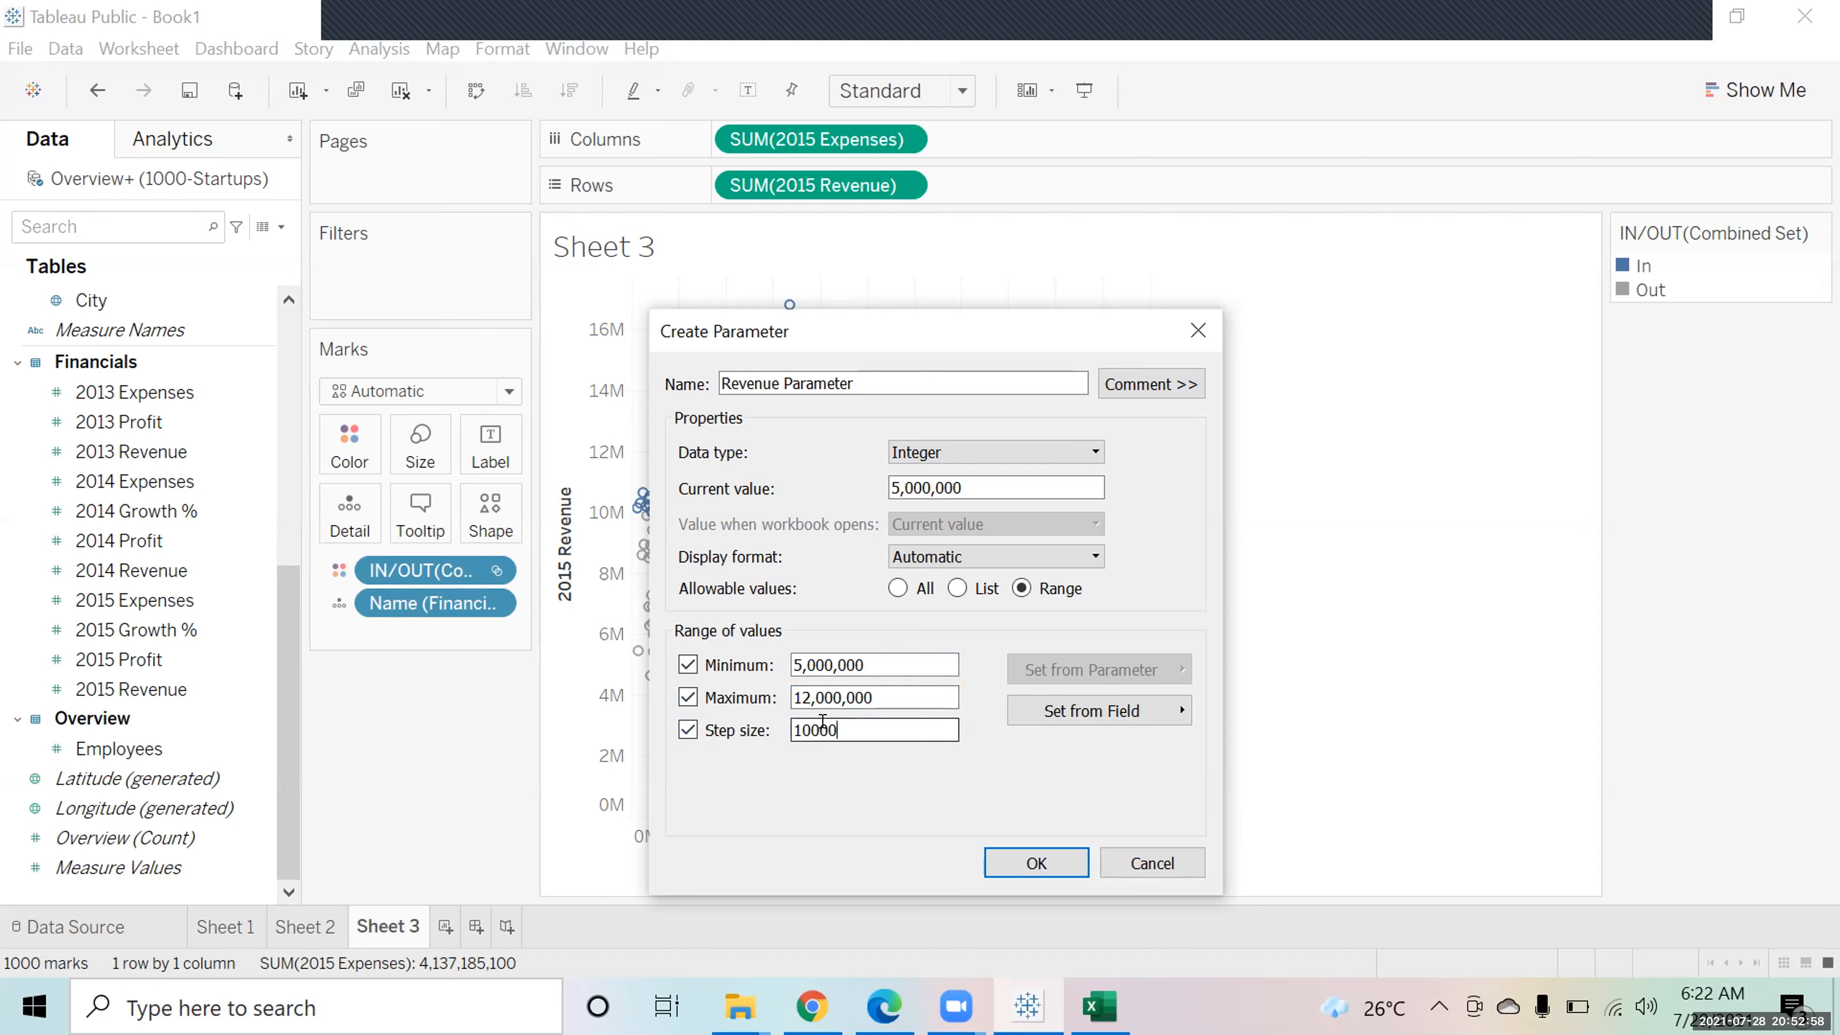
click(1037, 862)
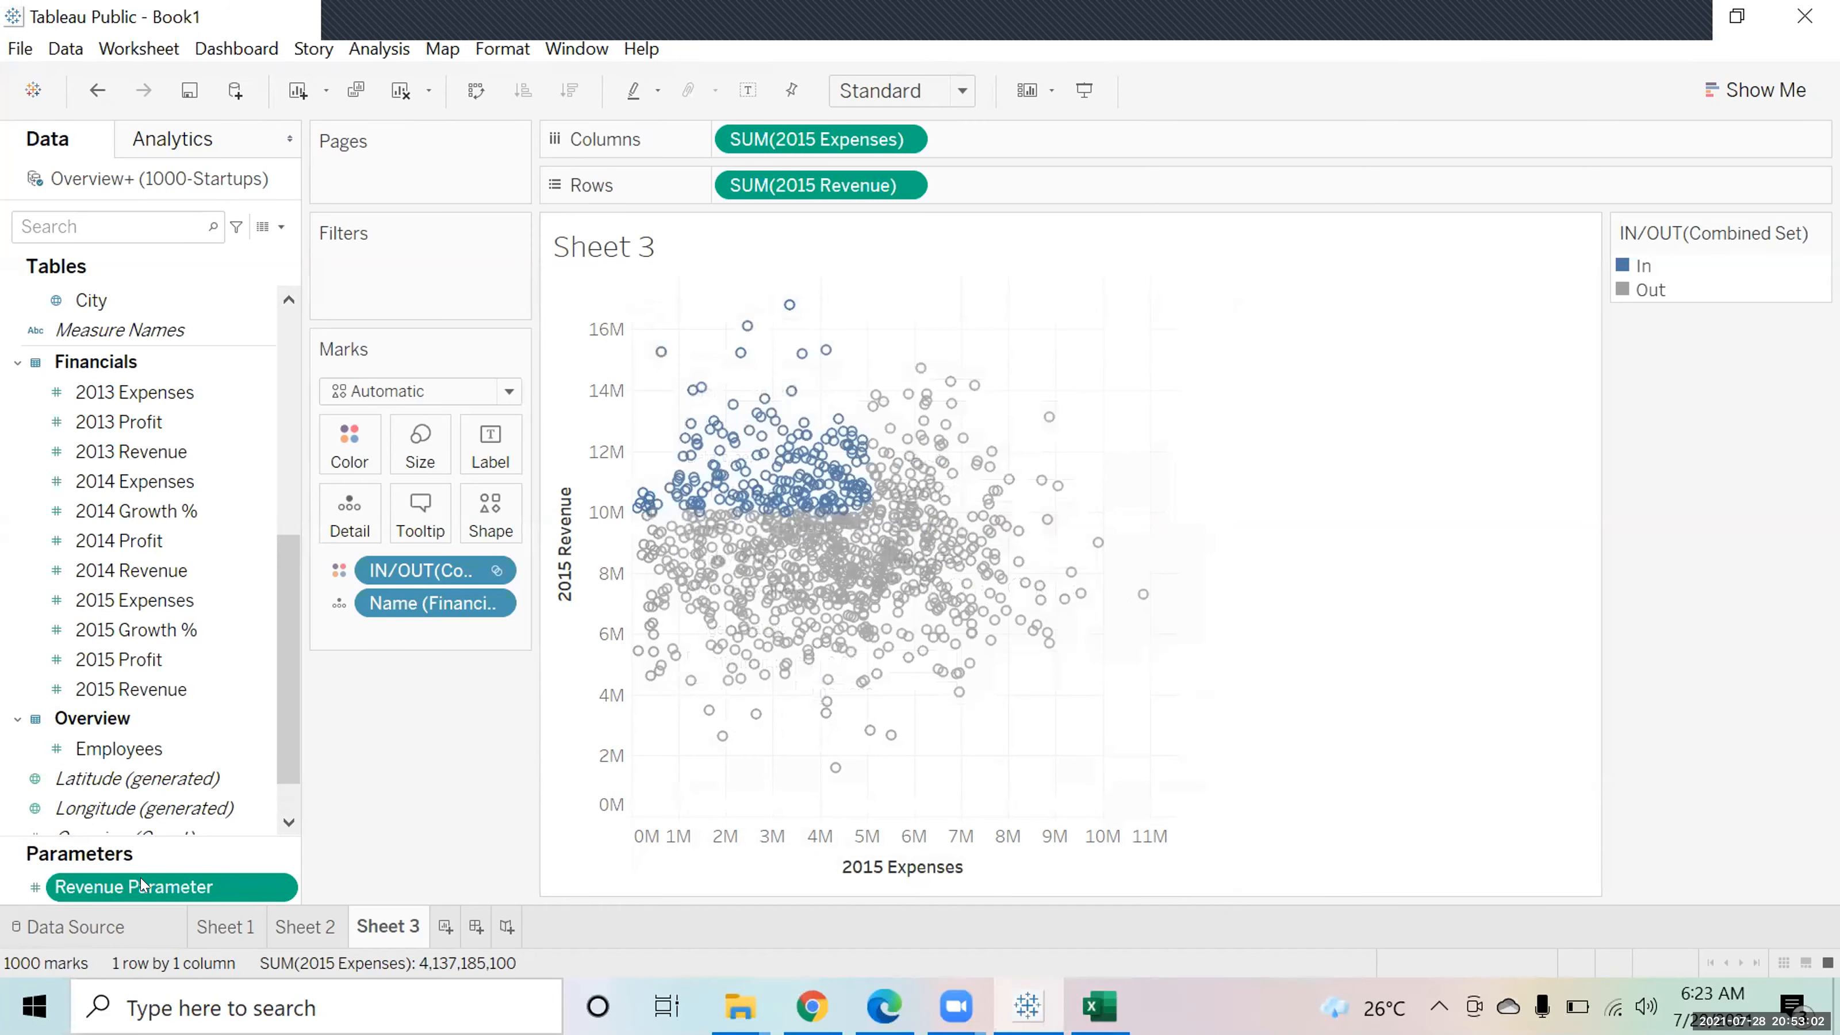
right_click(143, 887)
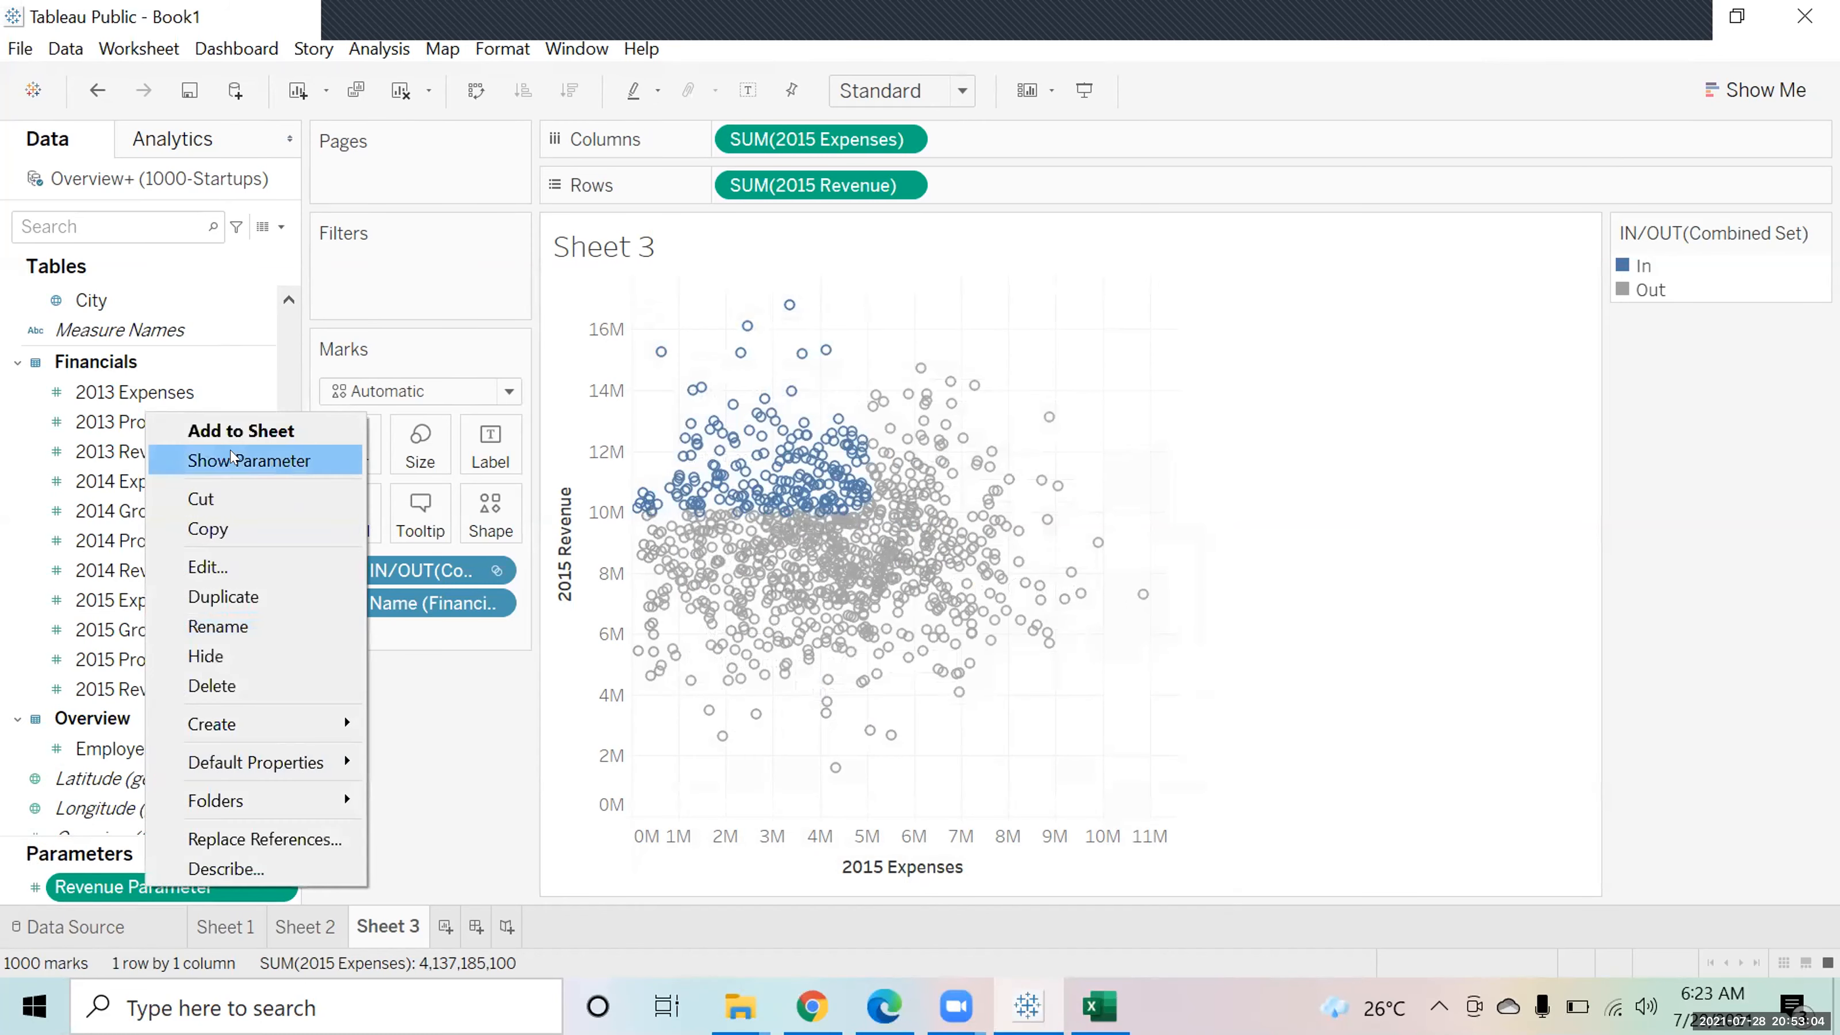
click(232, 462)
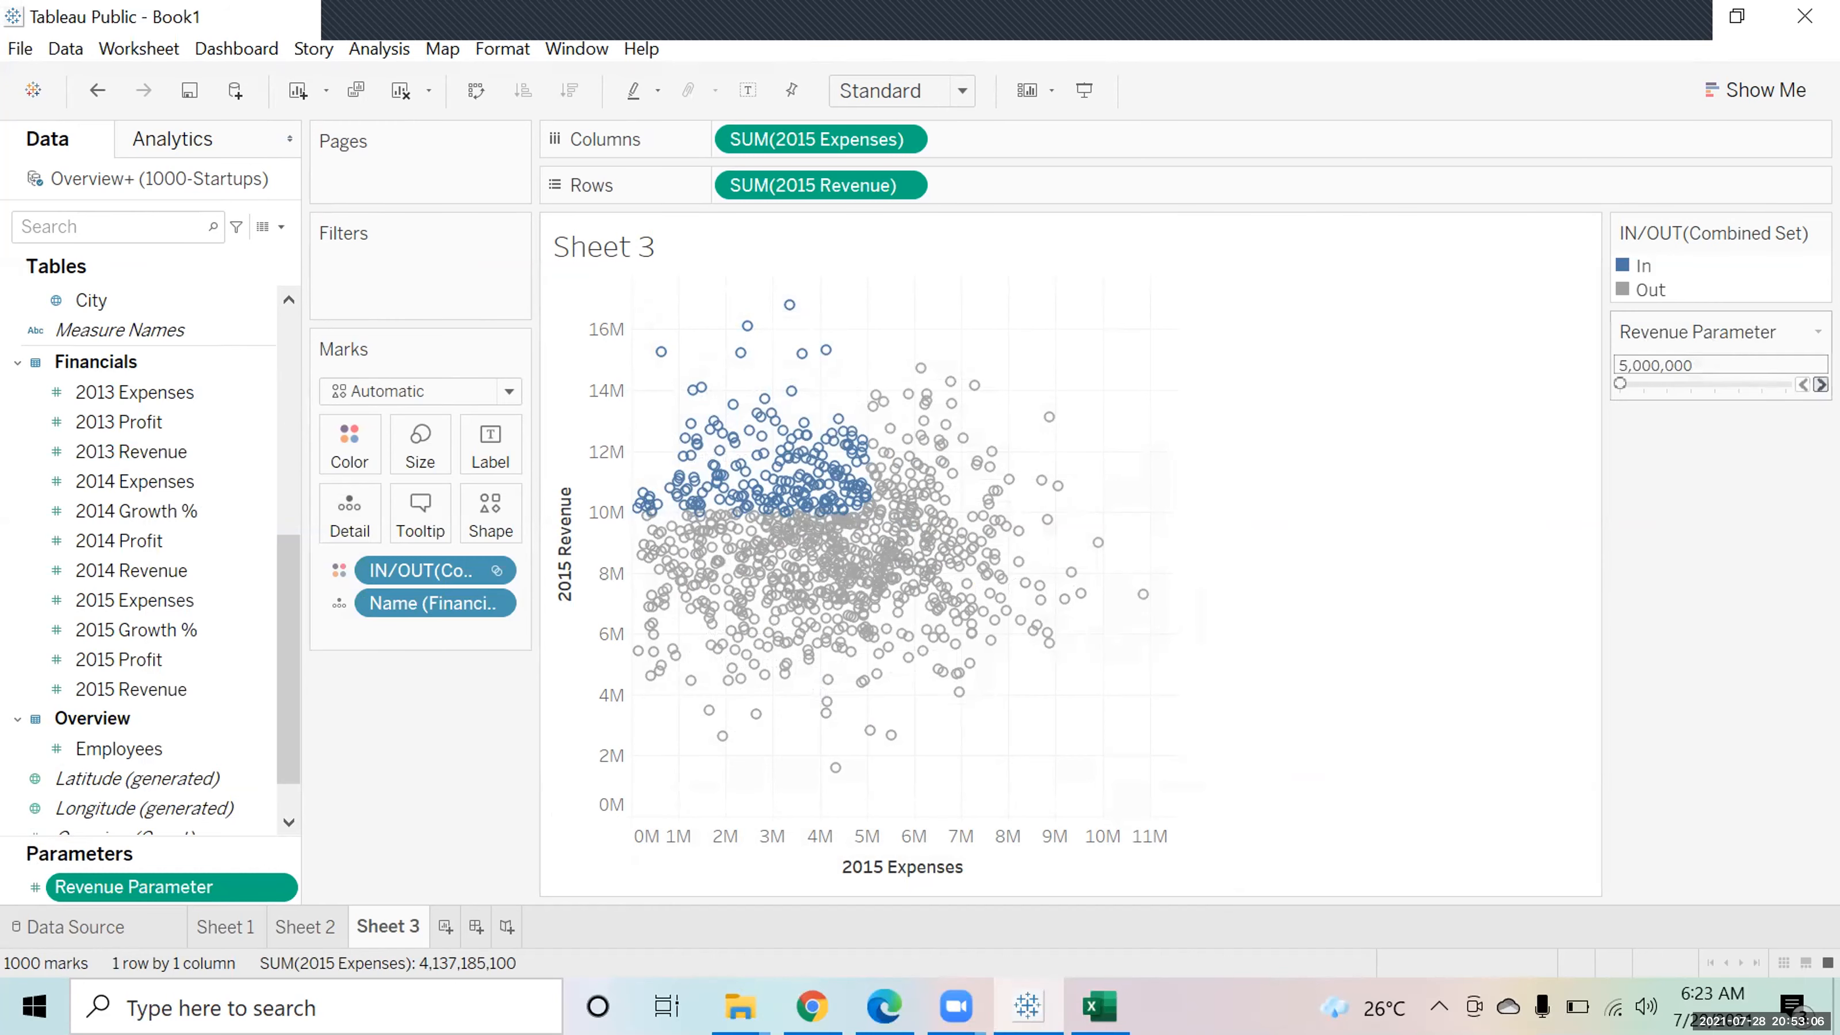
Raise the Revenue Parameter to 9,000,000
click(1821, 384)
click(1821, 384)
click(1820, 384)
click(1820, 385)
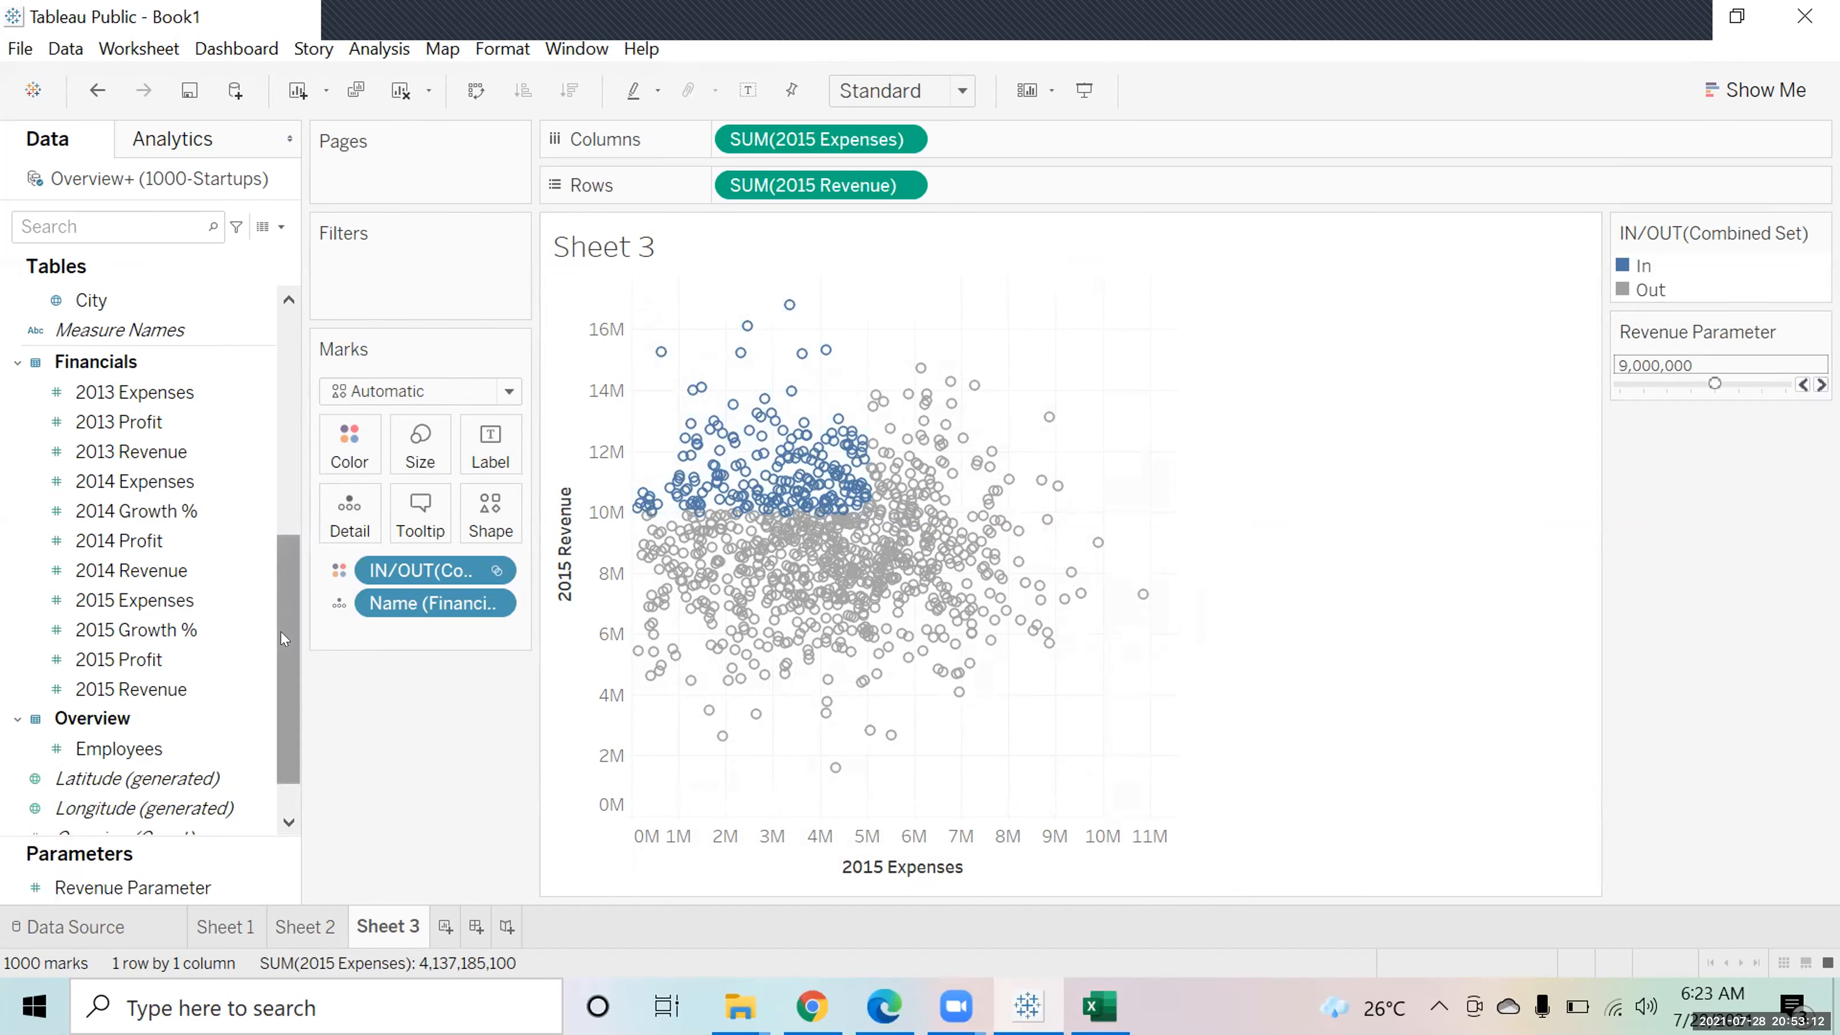
Edit Name (Financials) Set 2 and switch its condition from a field comparison to a formula
scroll(145, 536, up, 3)
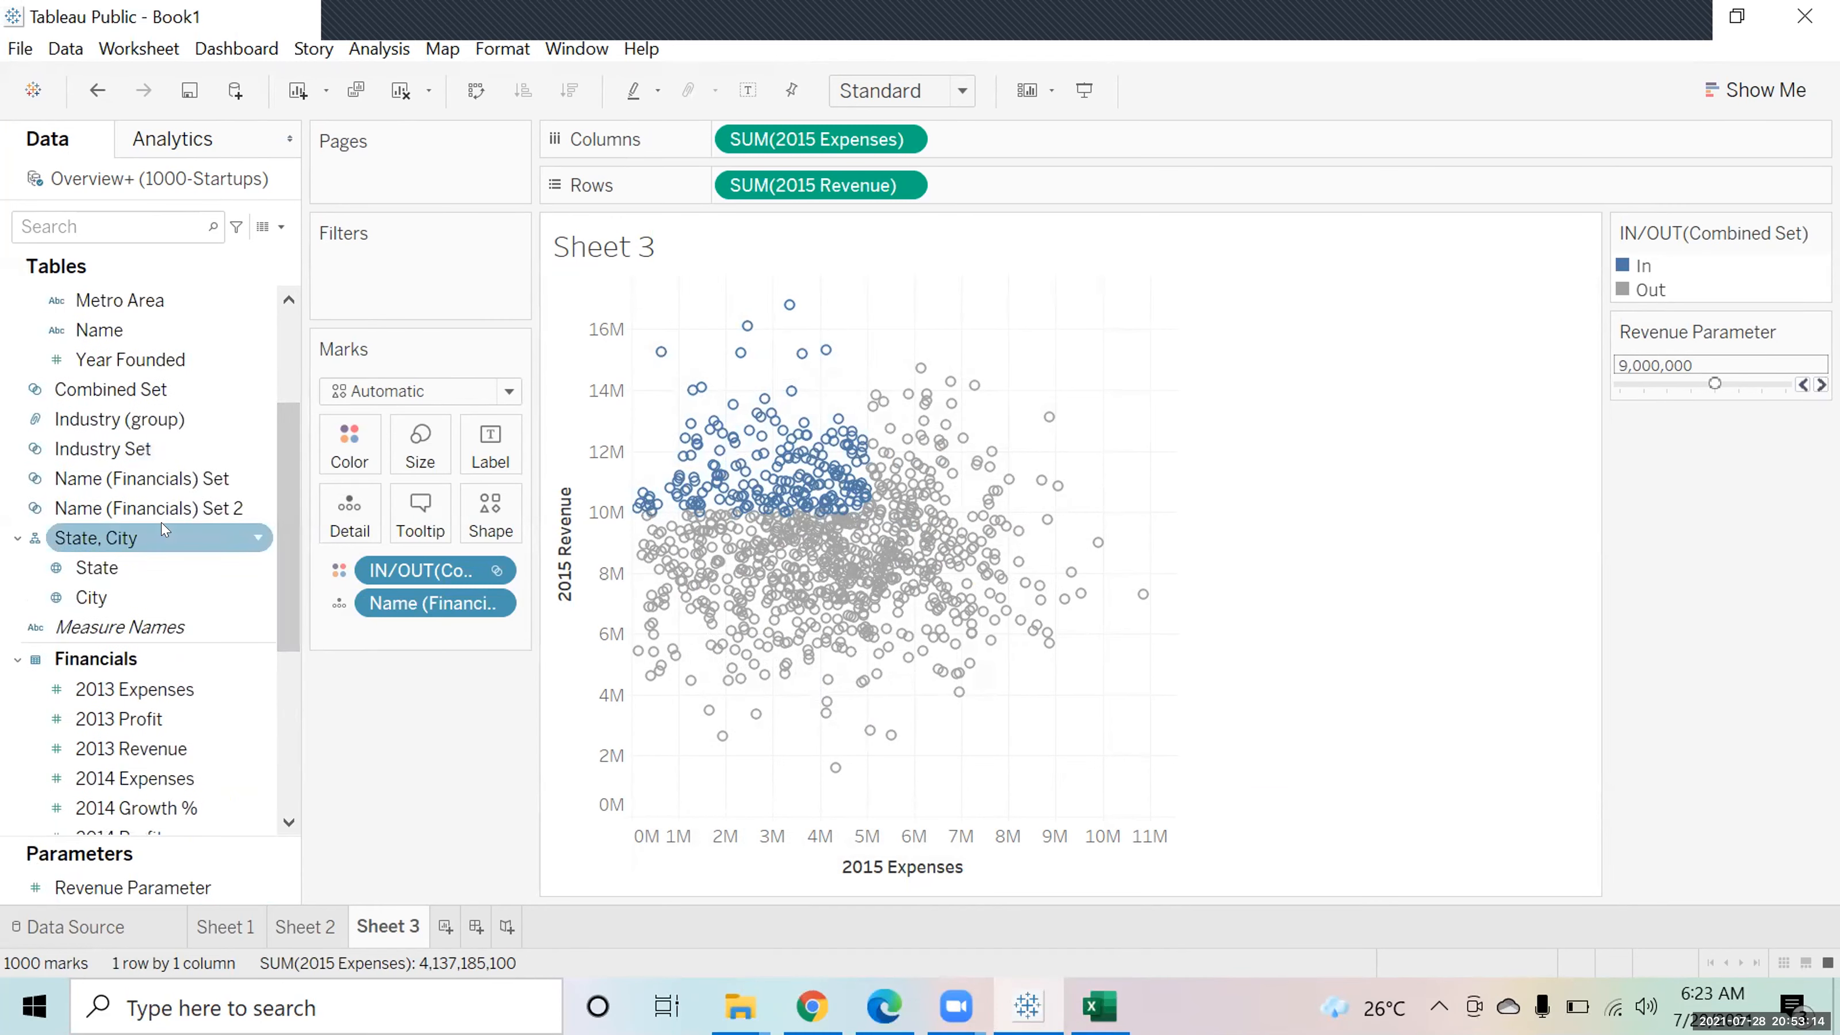
right_click(162, 505)
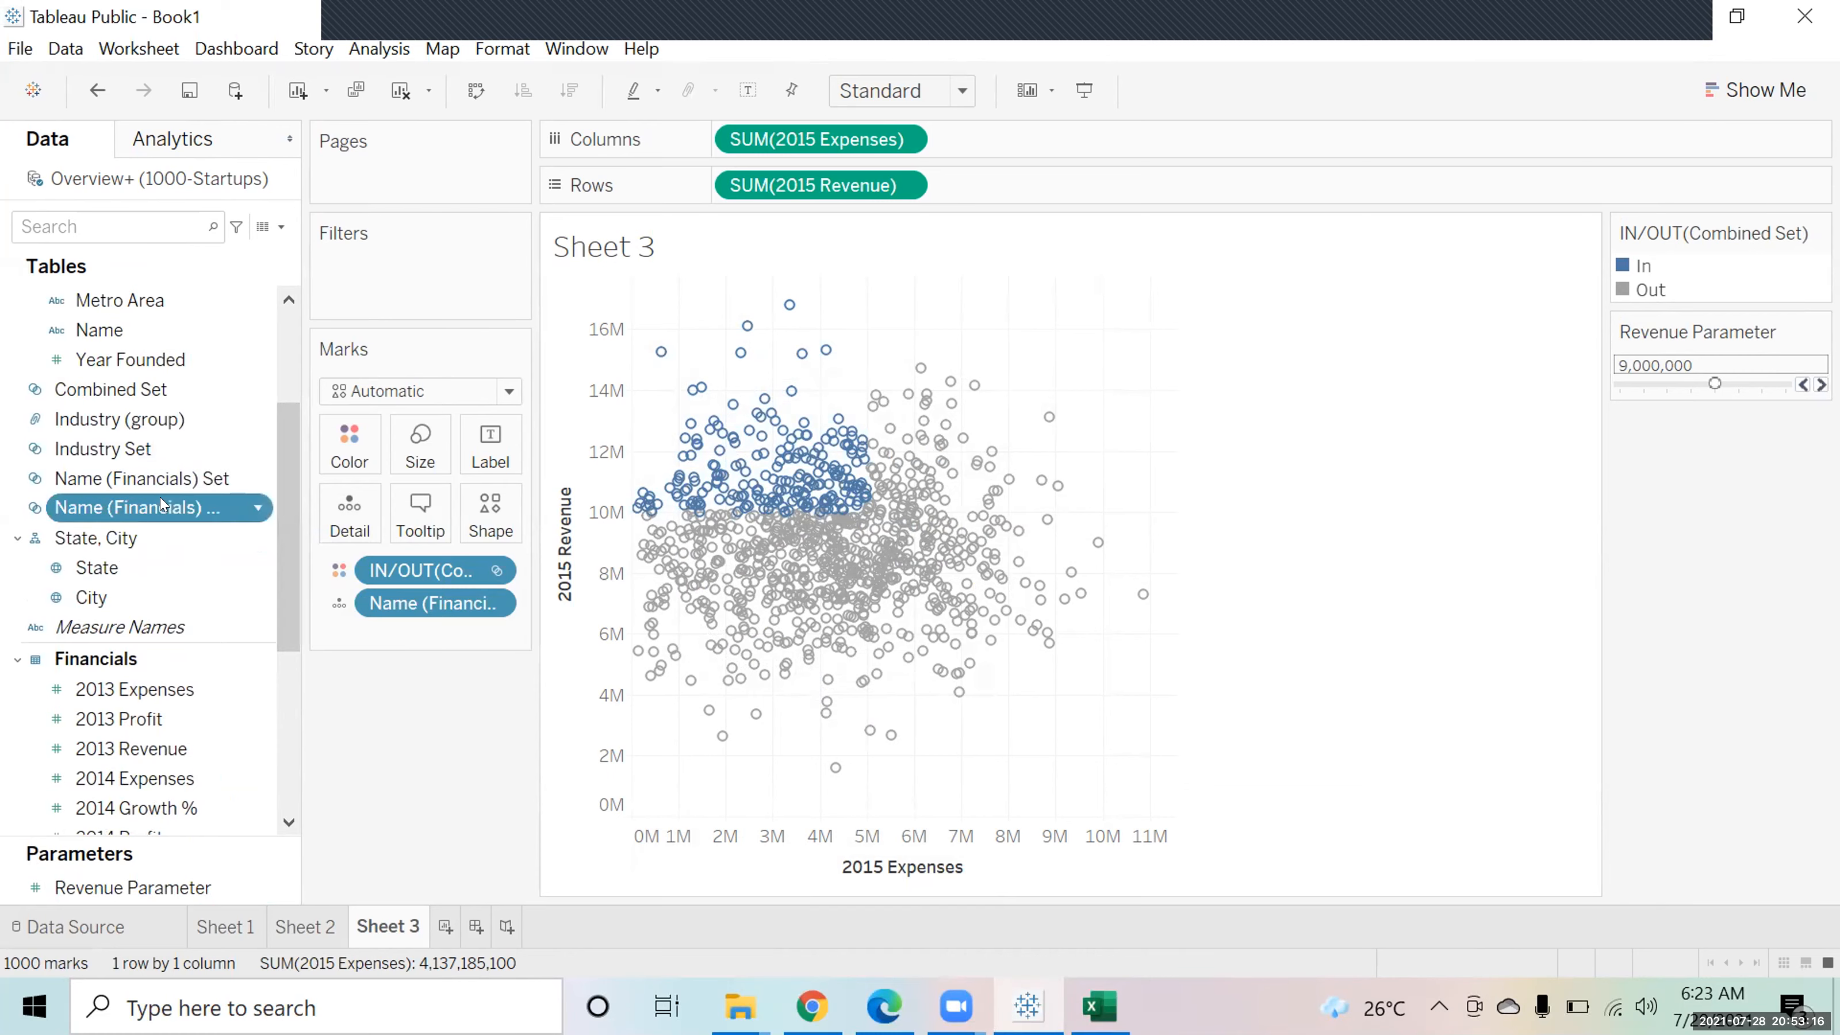
key(Escape)
right_click(163, 506)
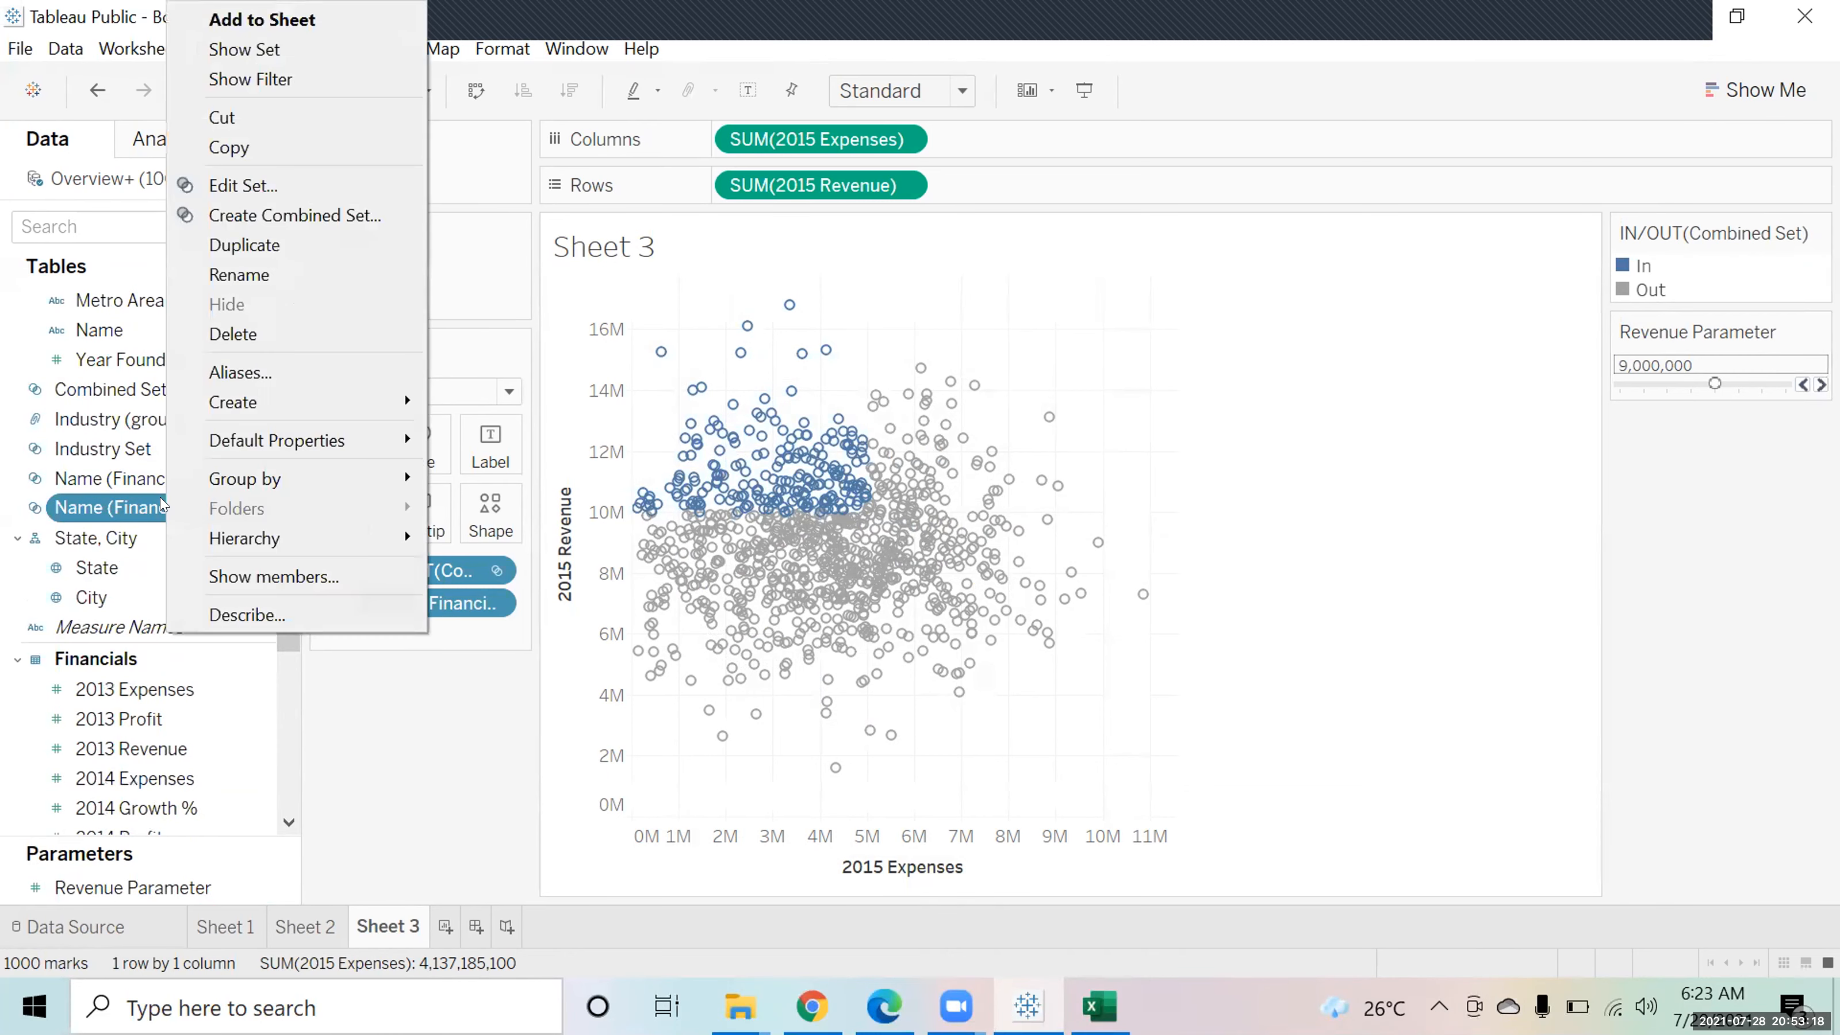
click(267, 187)
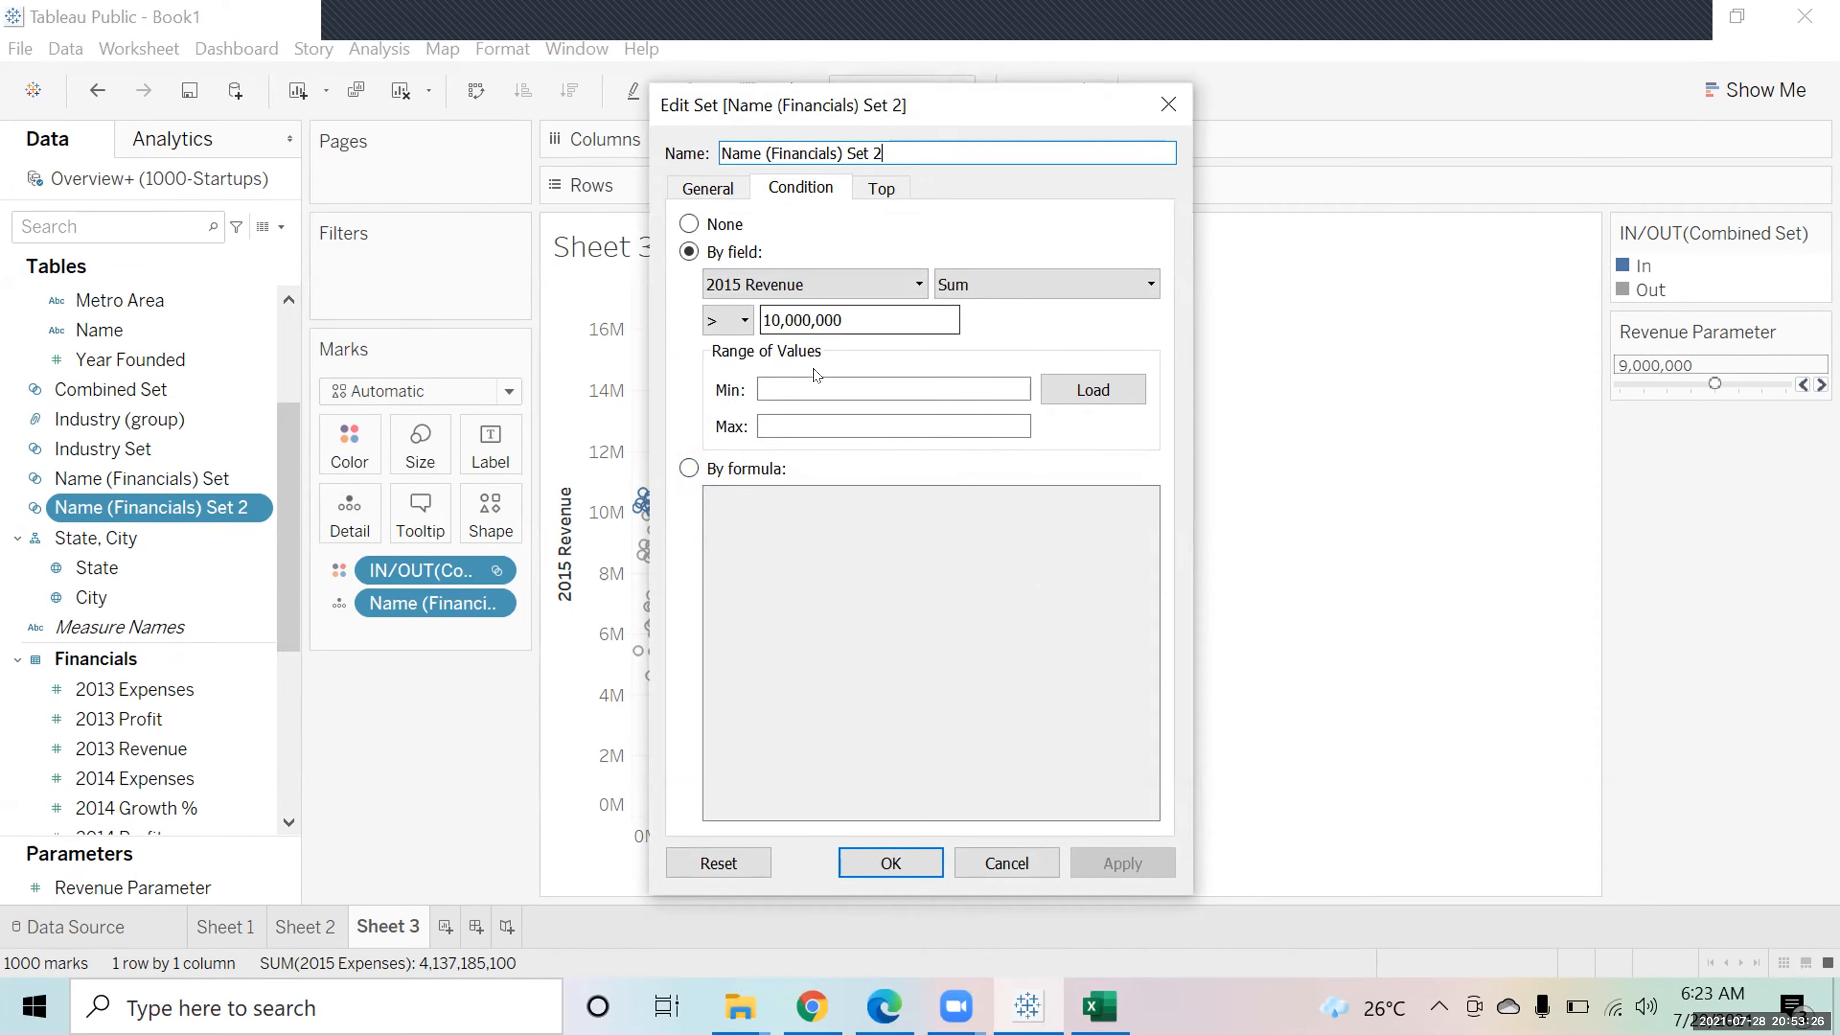
click(738, 458)
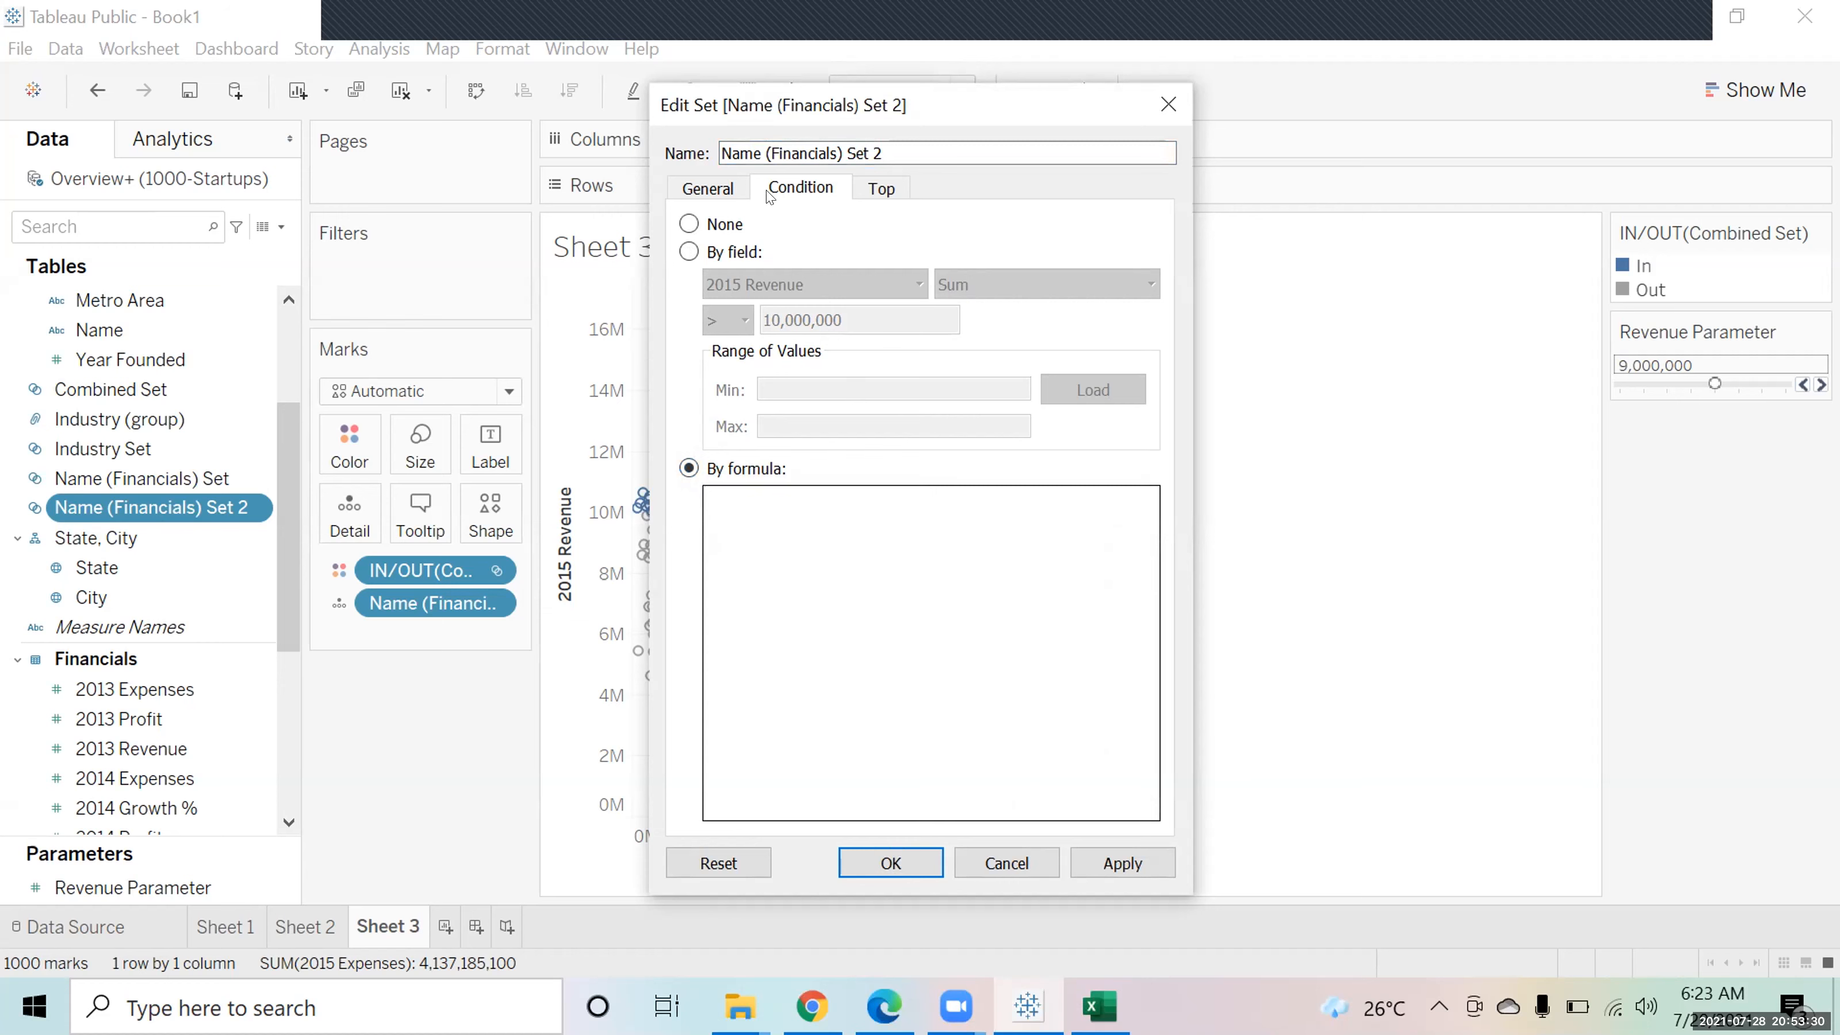
Try to set the condition formula of Name (Financials) Set 2 to SUM([2015 Revenue])>[Revenue Parameter]
click(814, 565)
text(sum)
key(Return)
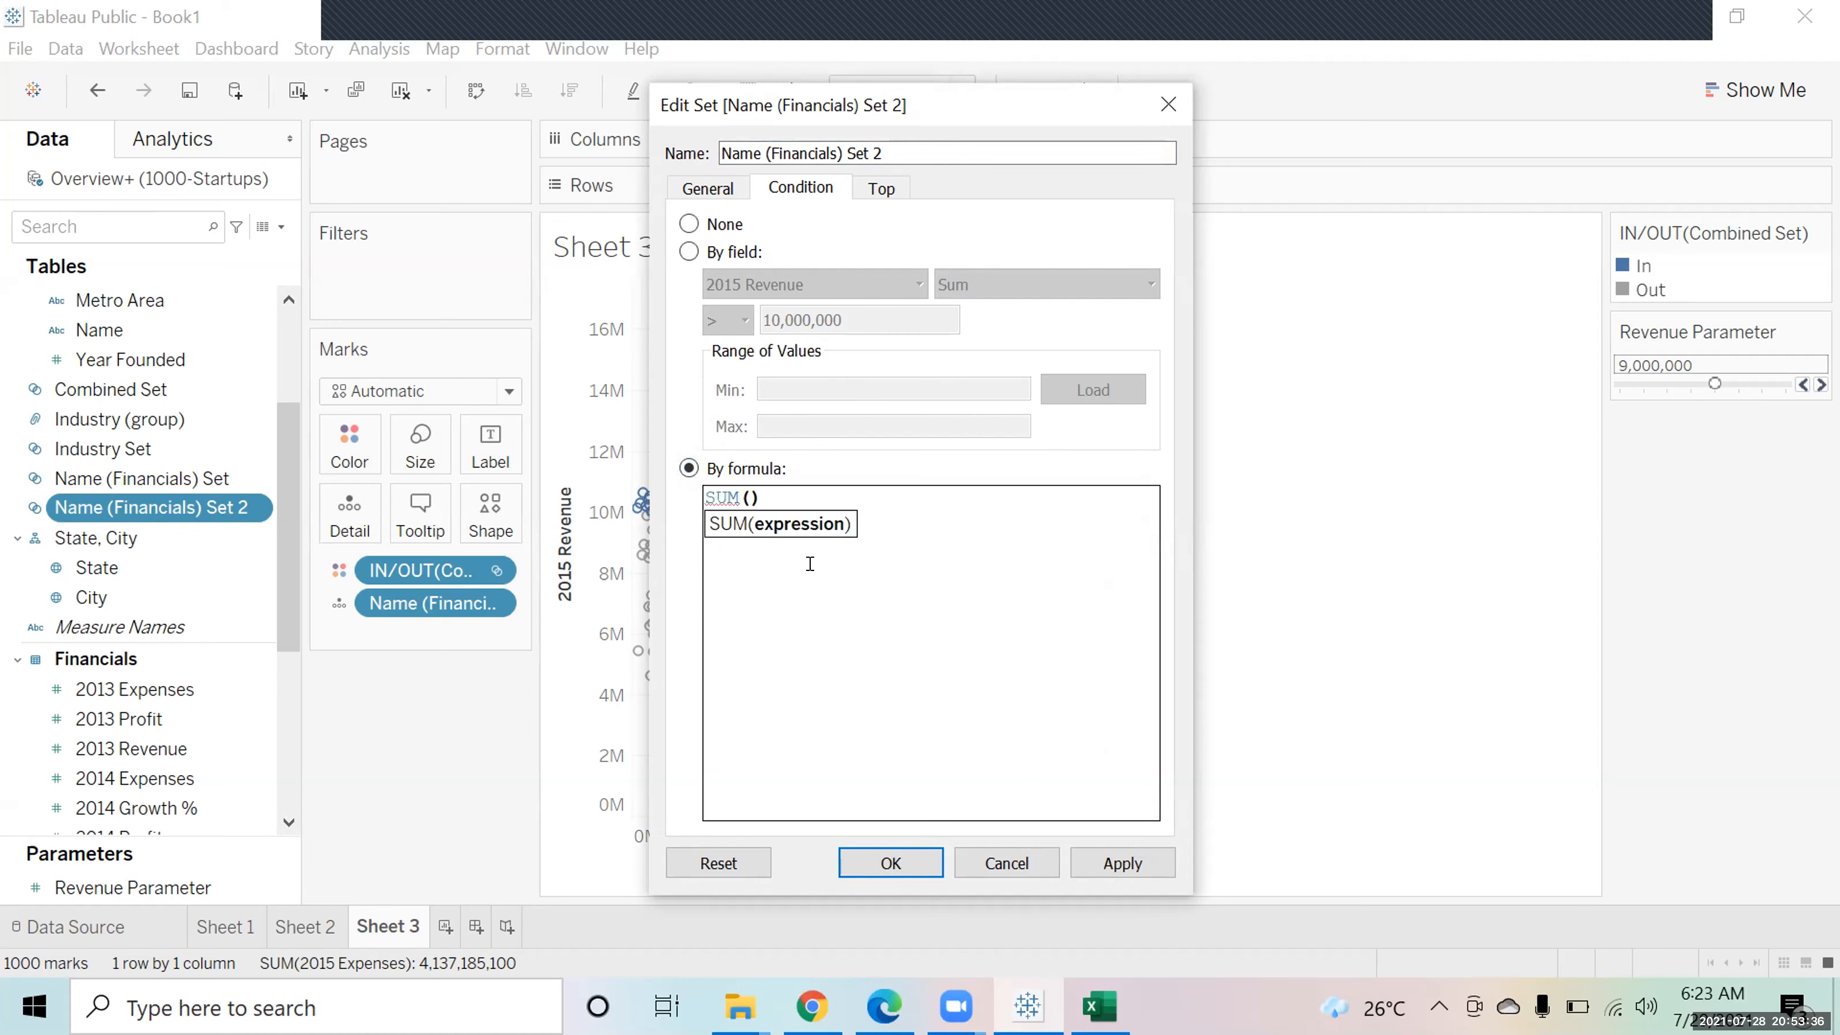
text(reve)
key(Down)
key(Down)
key(Down)
key(Return)
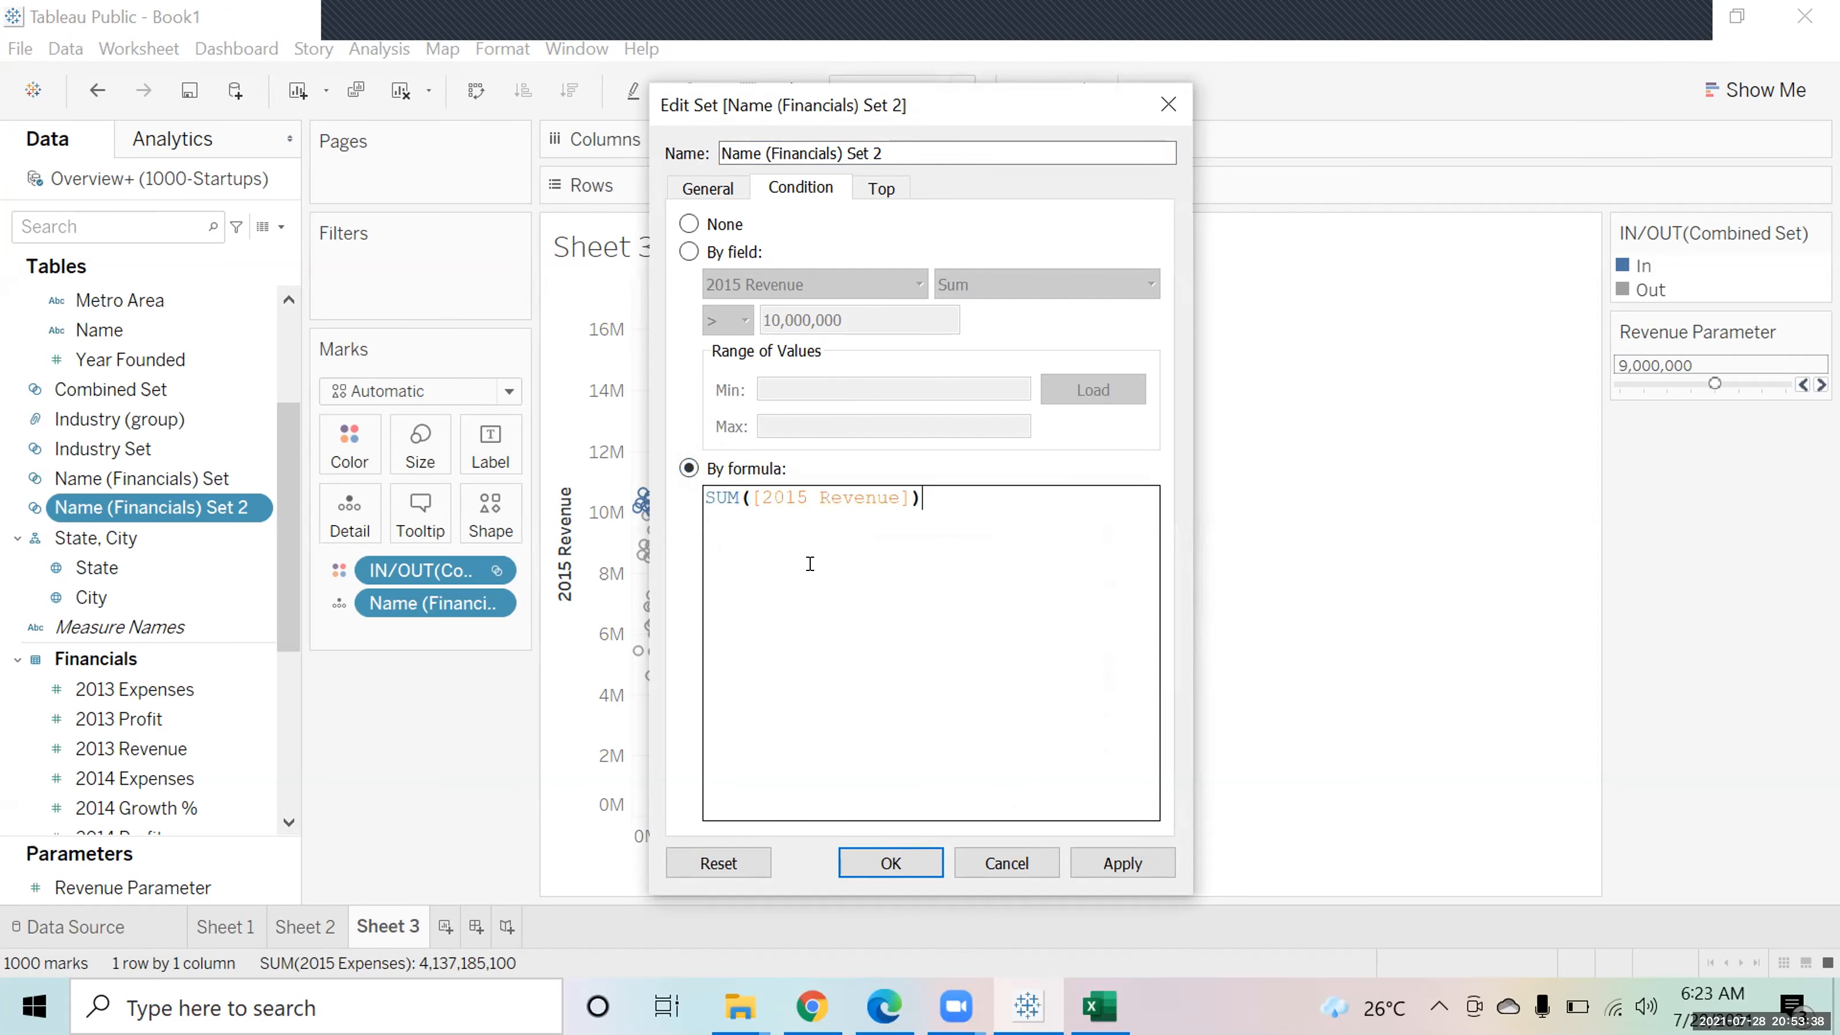
text(>rev)
key(Return)
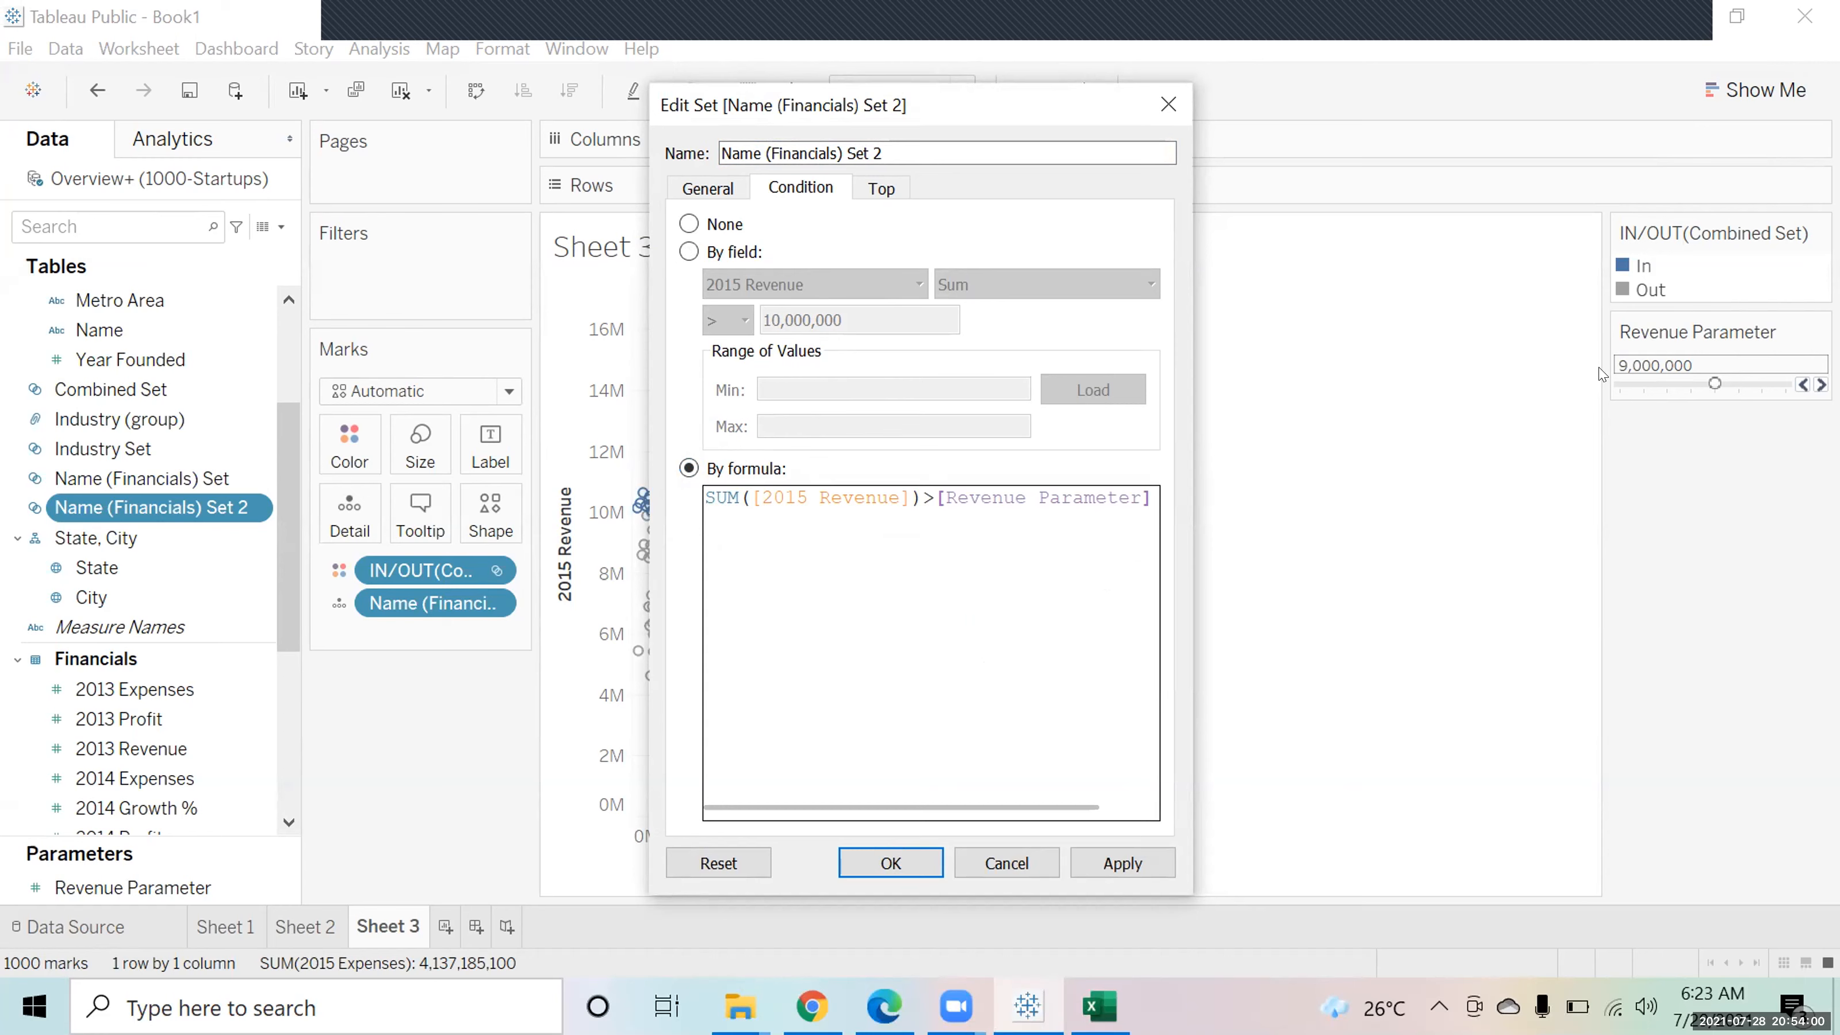
key(Return)
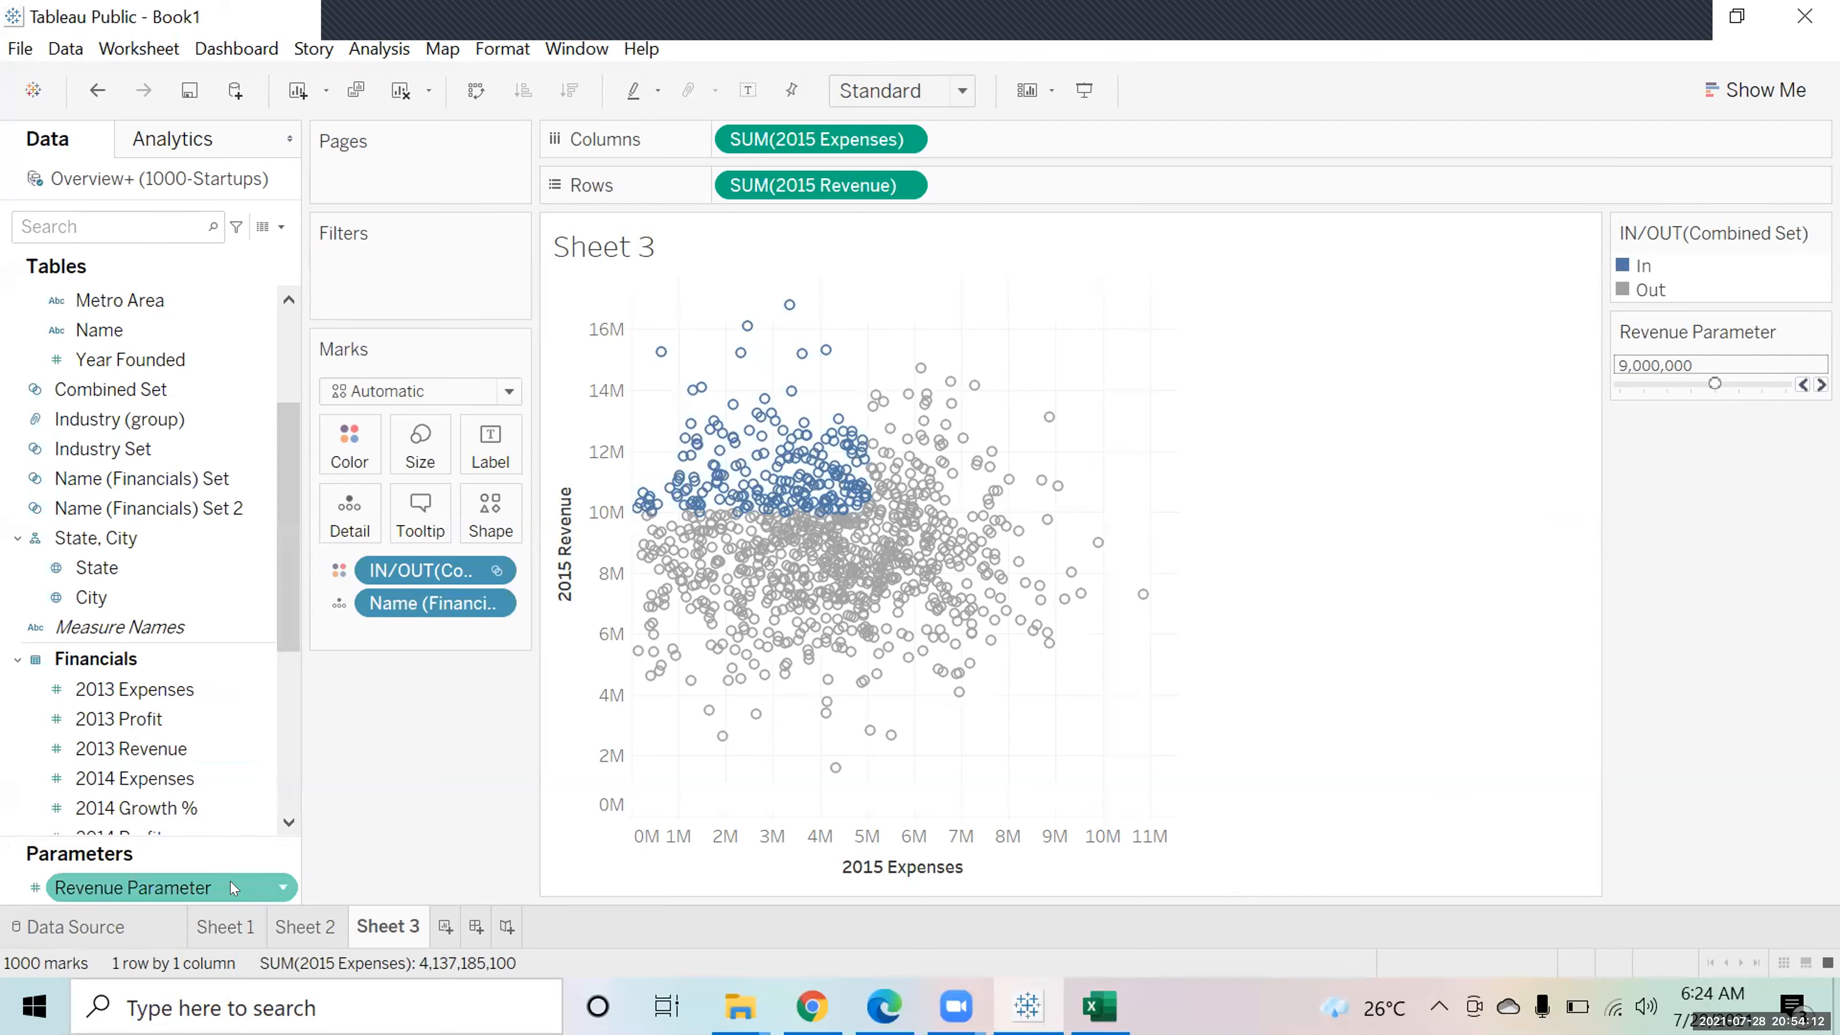
Review the minimum, maximum and step size in the Revenue Parameter's settings
right_click(25, 774)
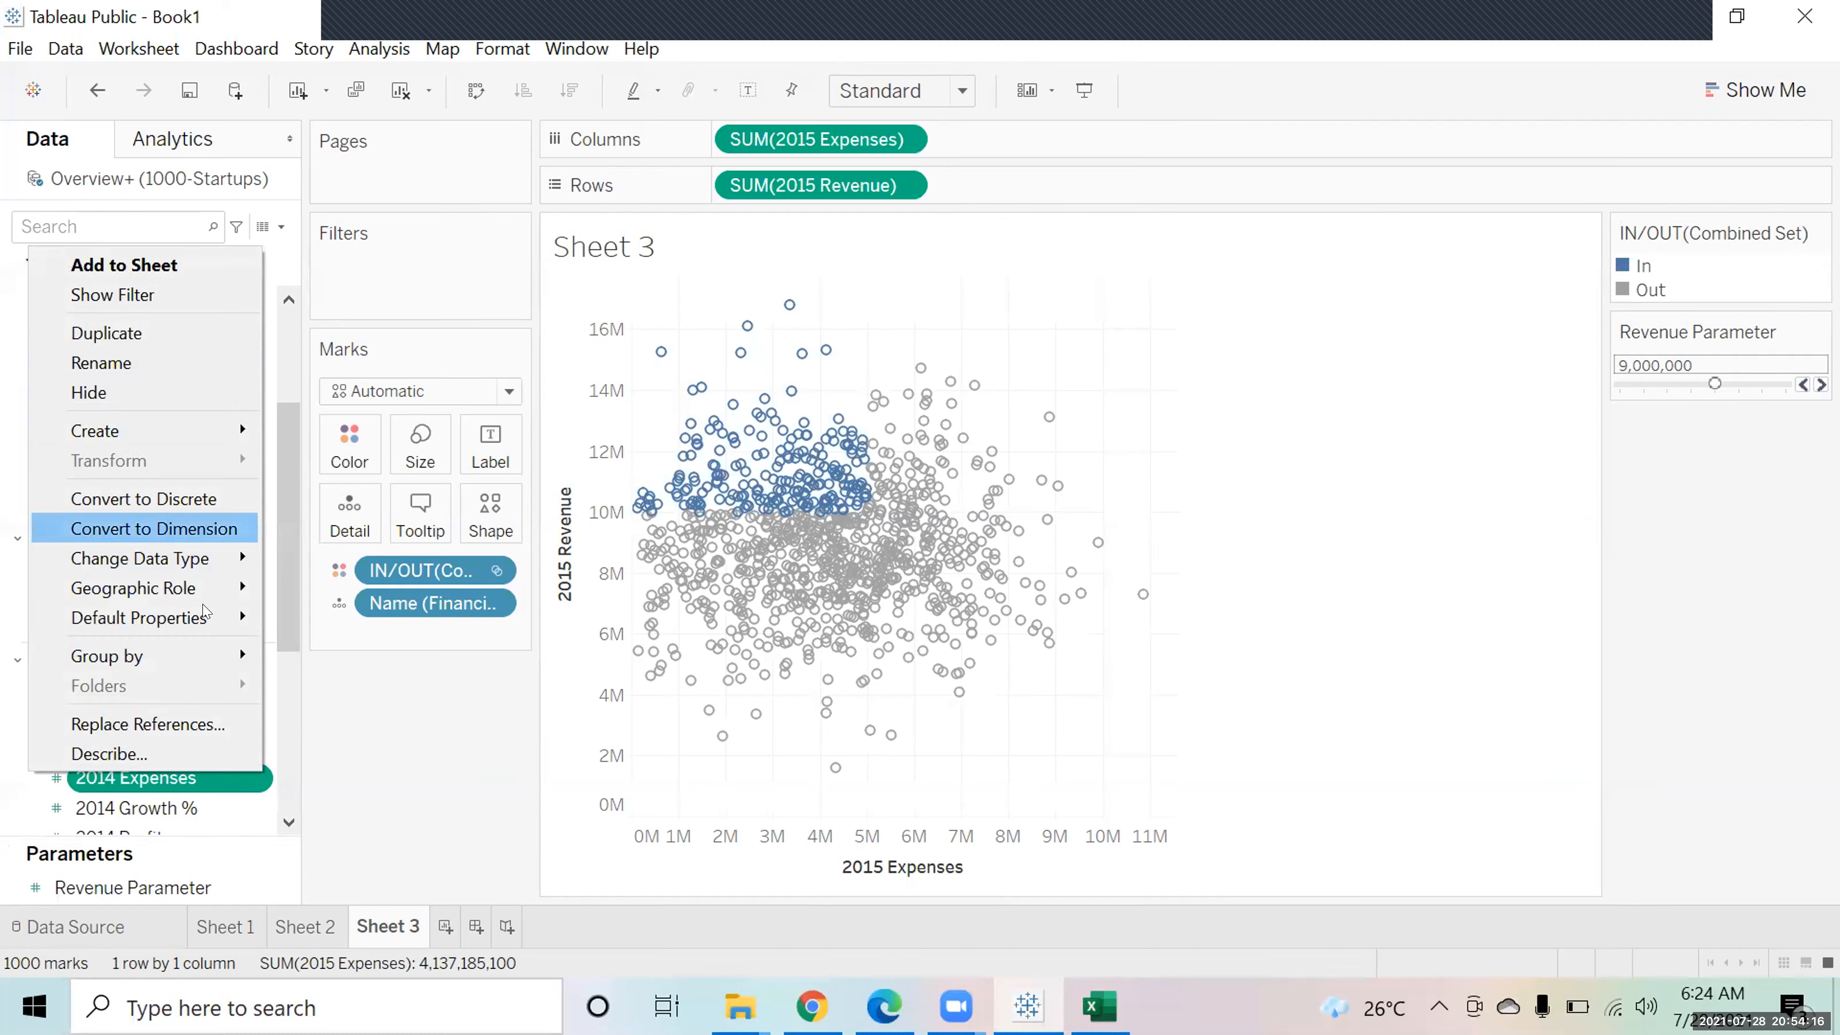
click(433, 824)
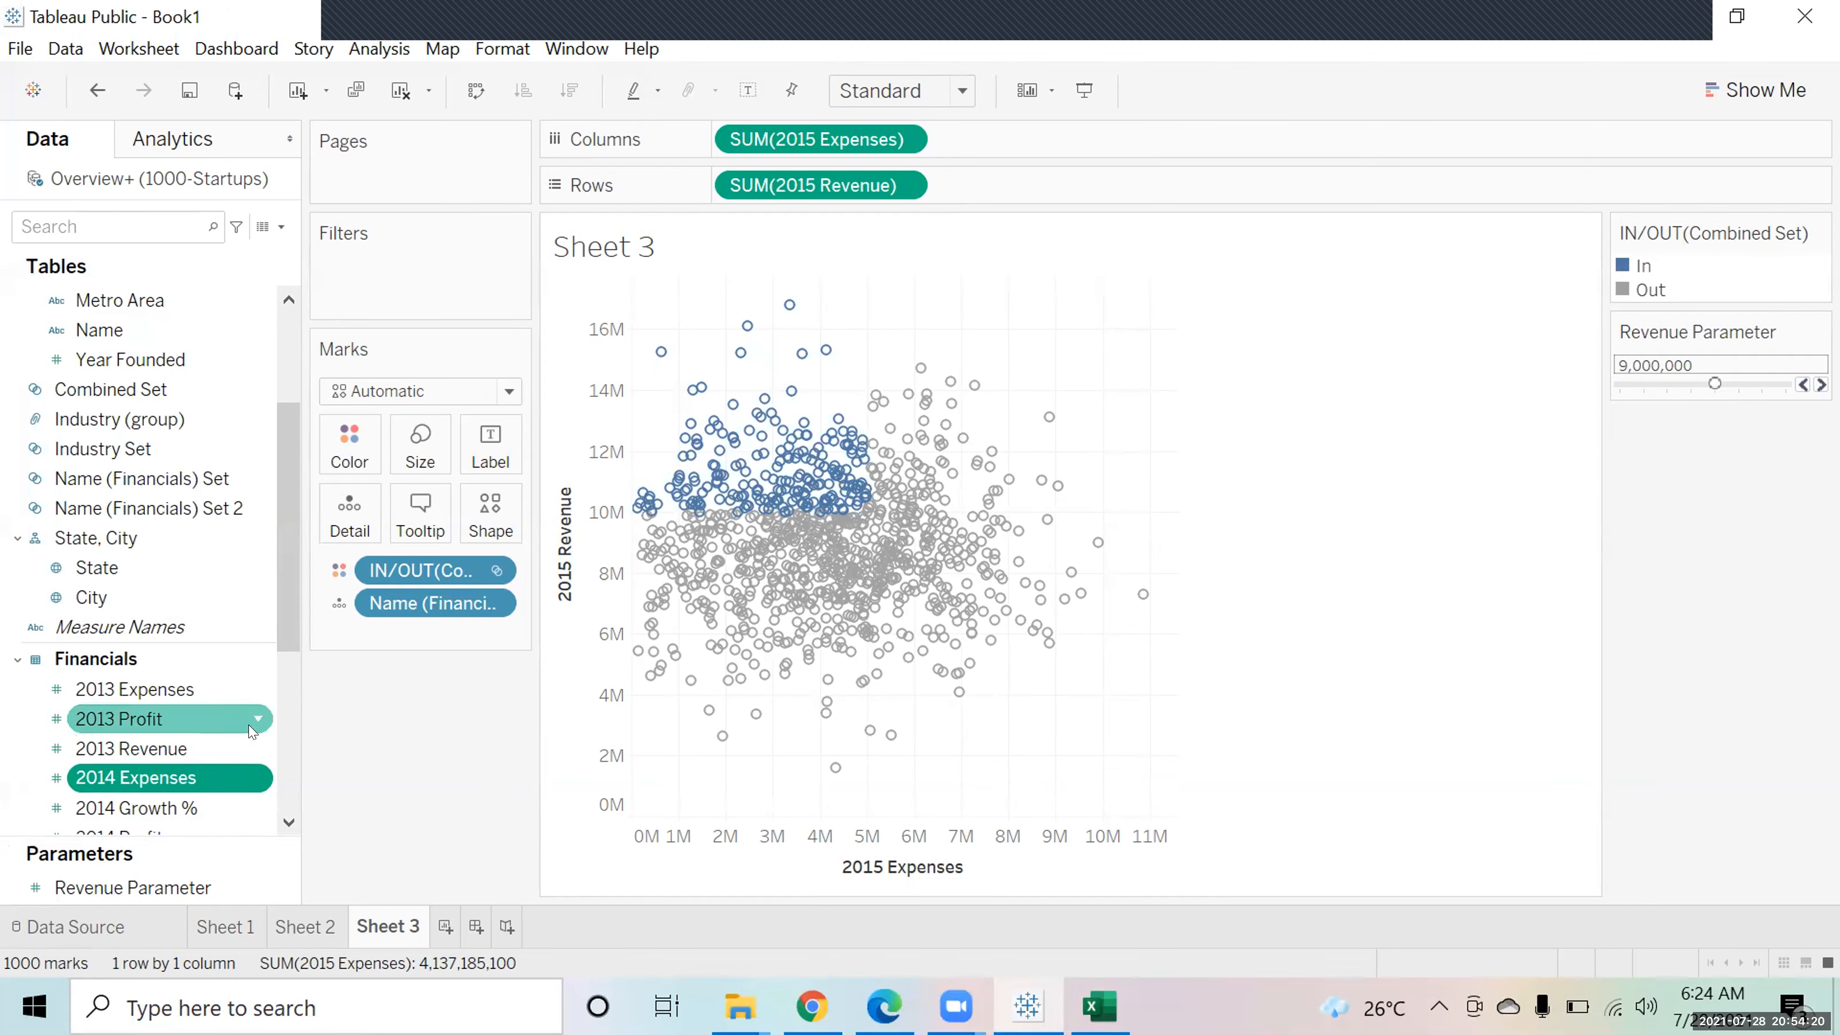
click(173, 889)
right_click(173, 896)
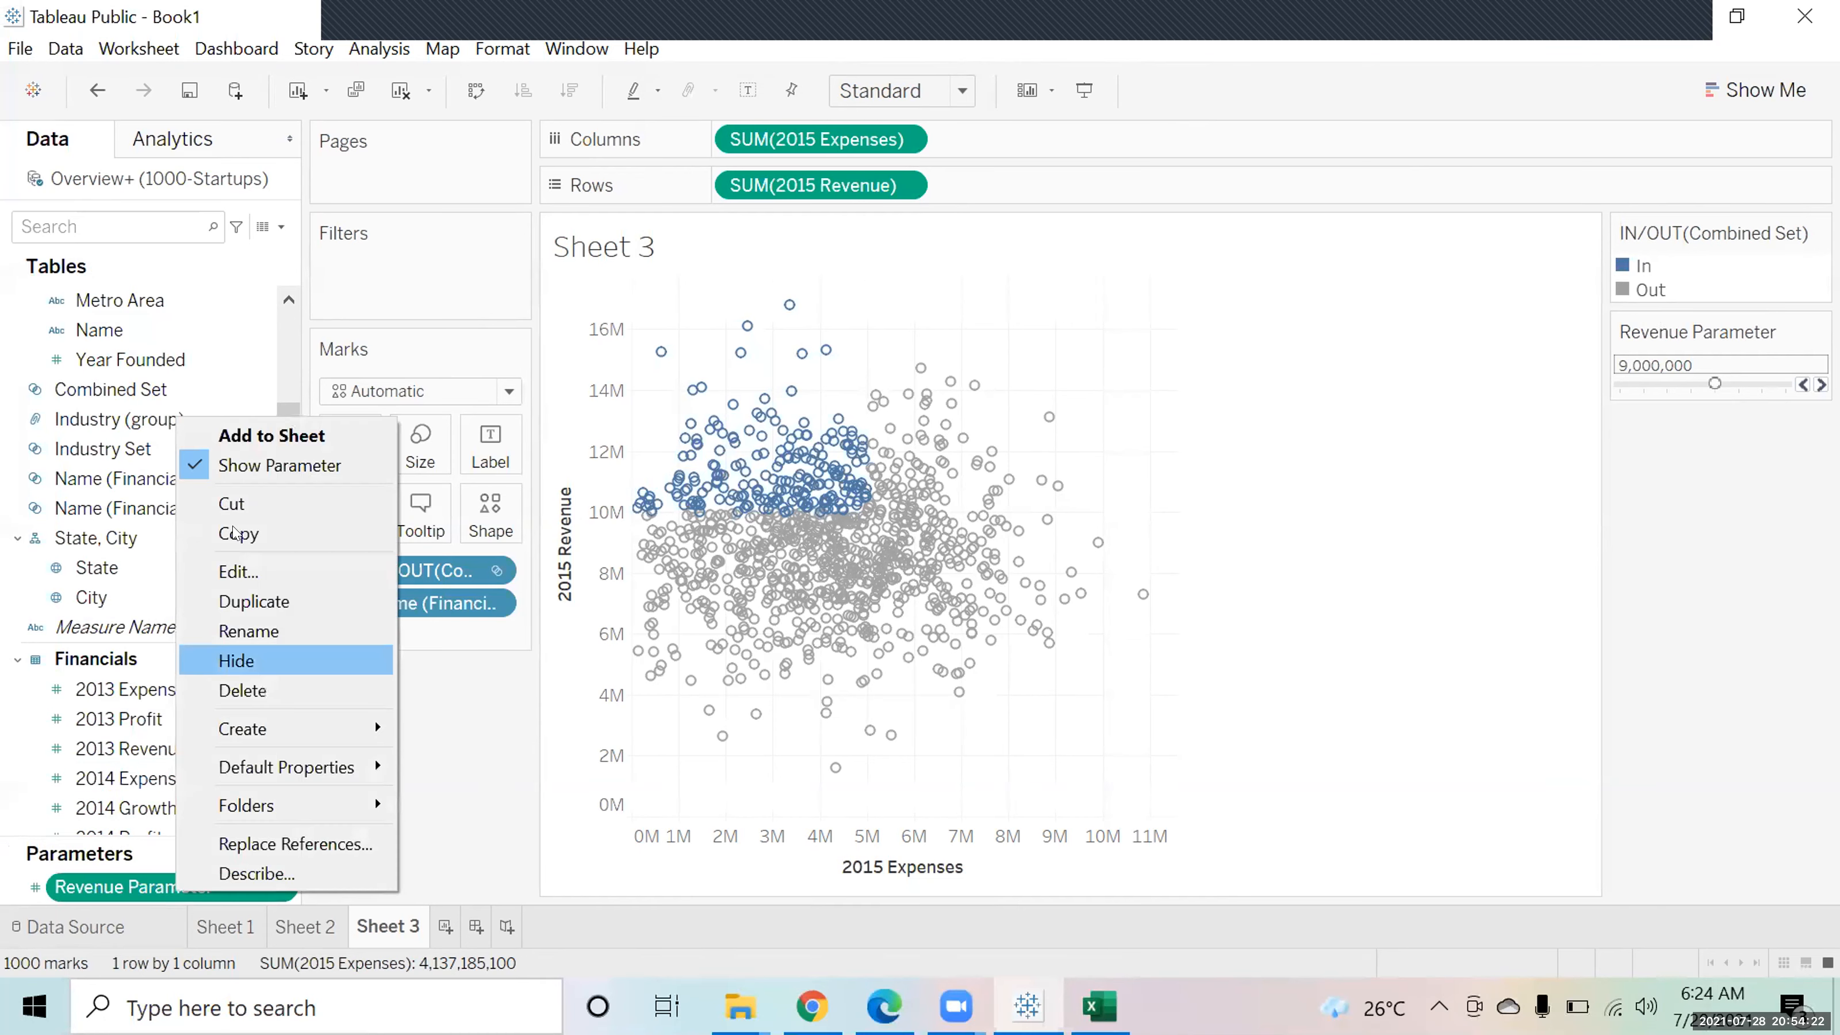
click(252, 580)
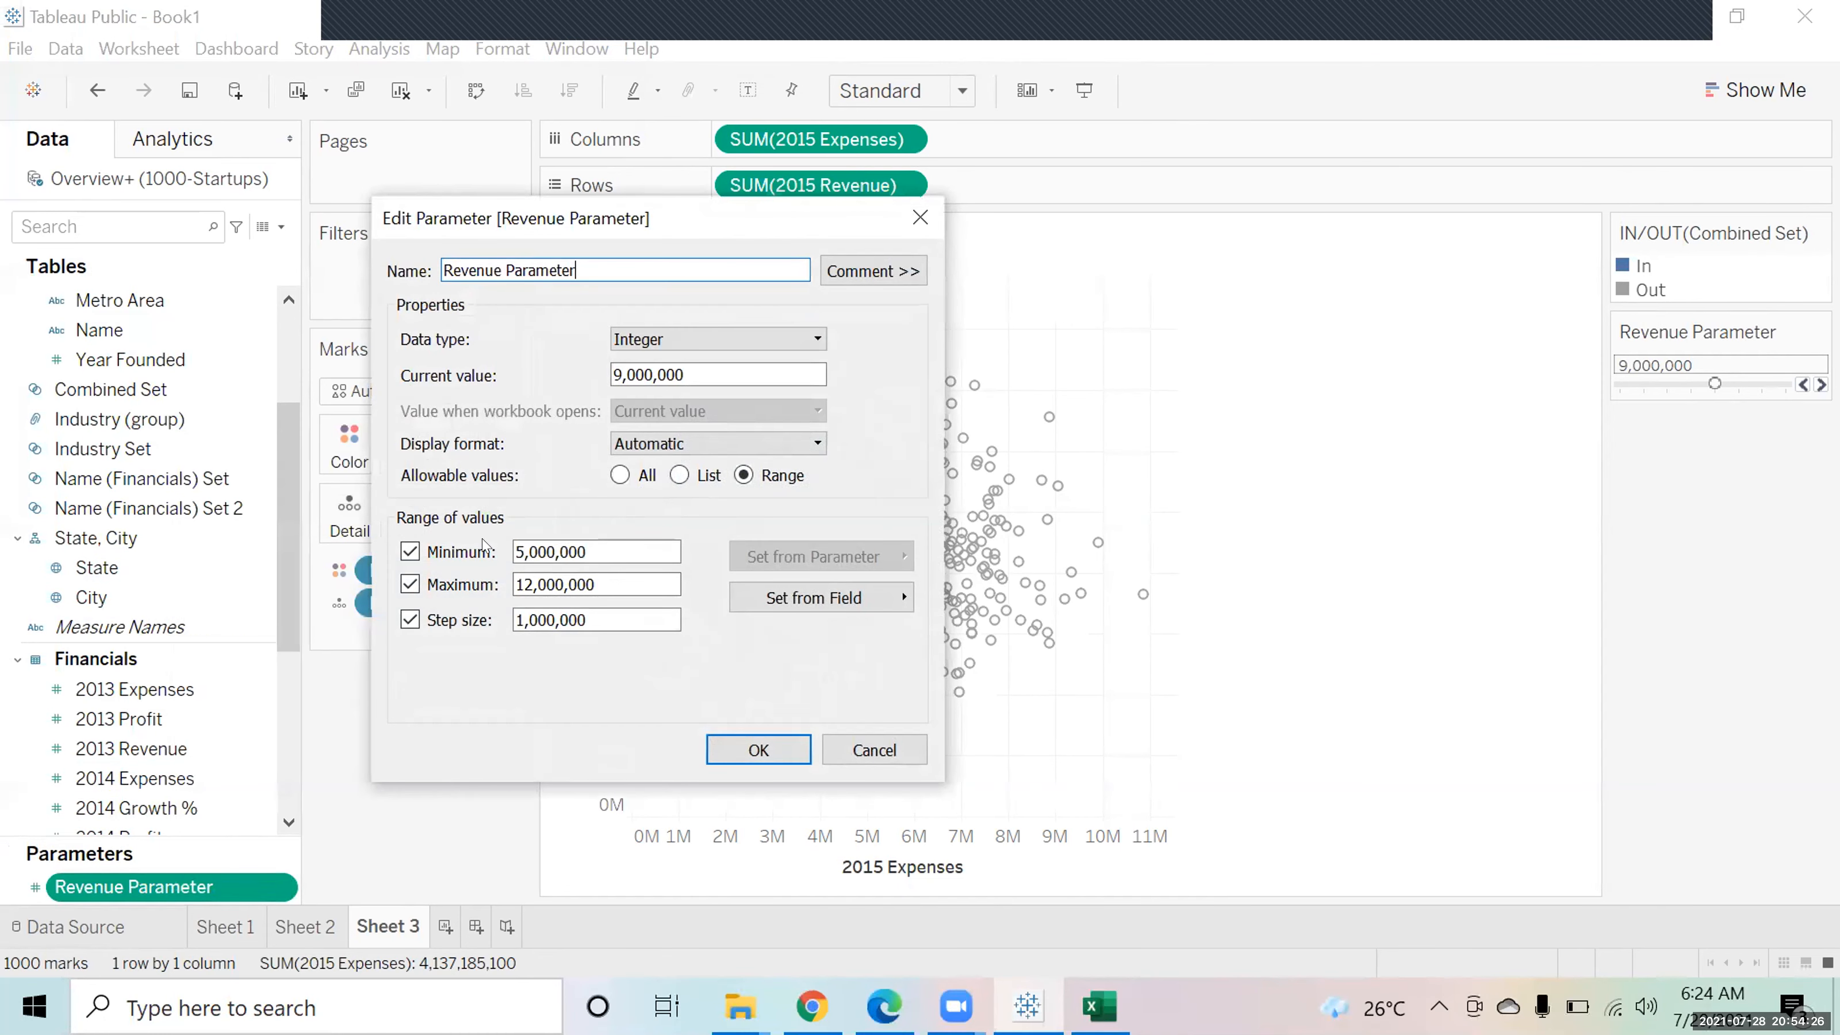
double_click(572, 551)
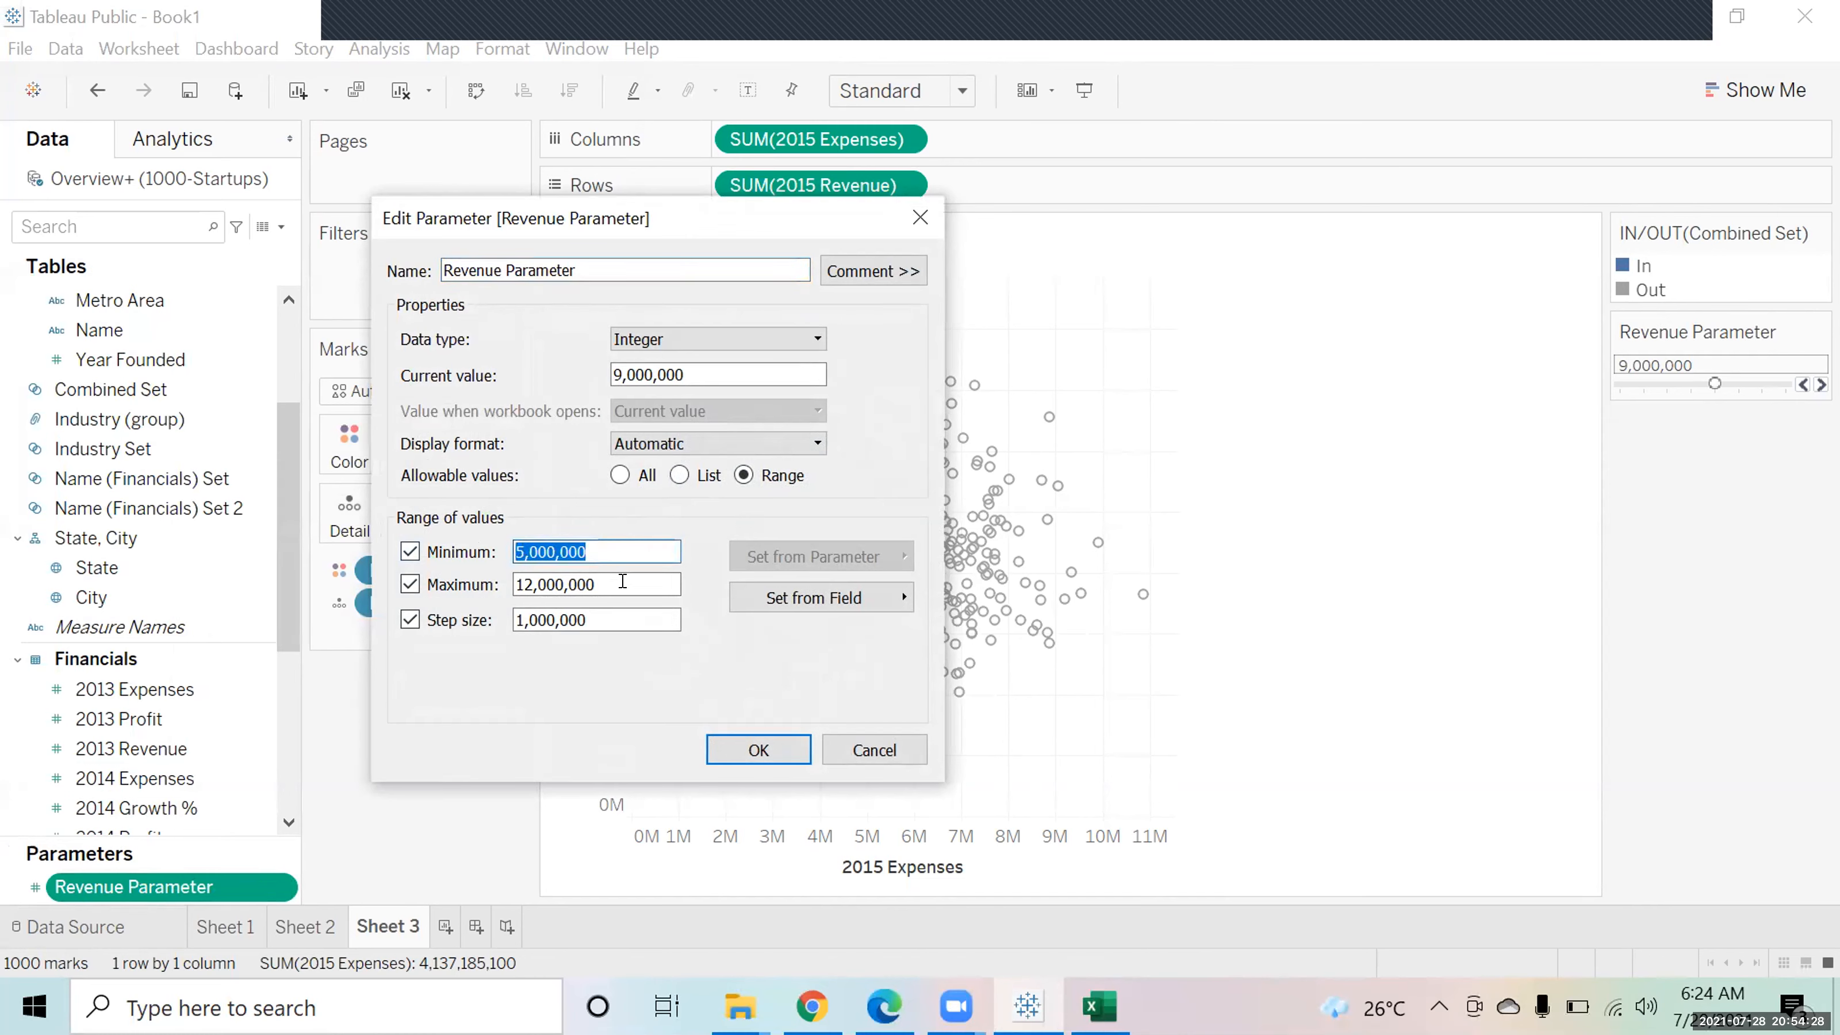
key(Tab)
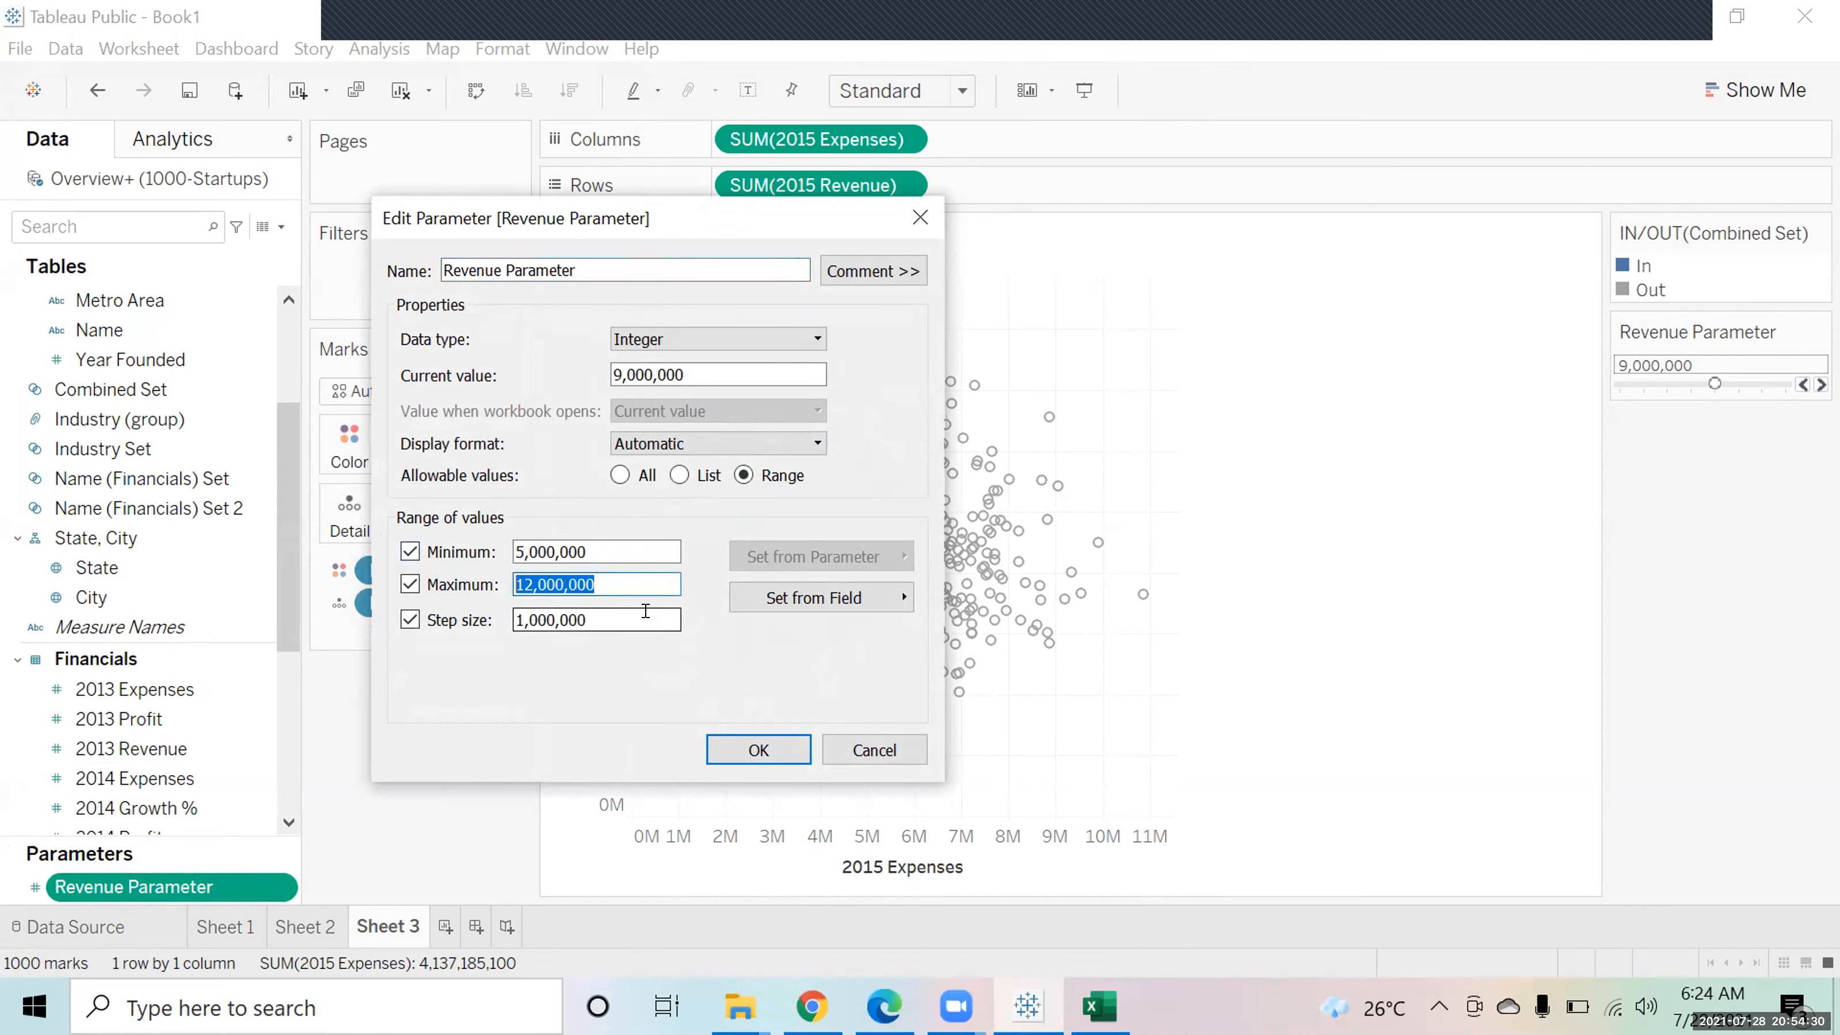
key(Tab)
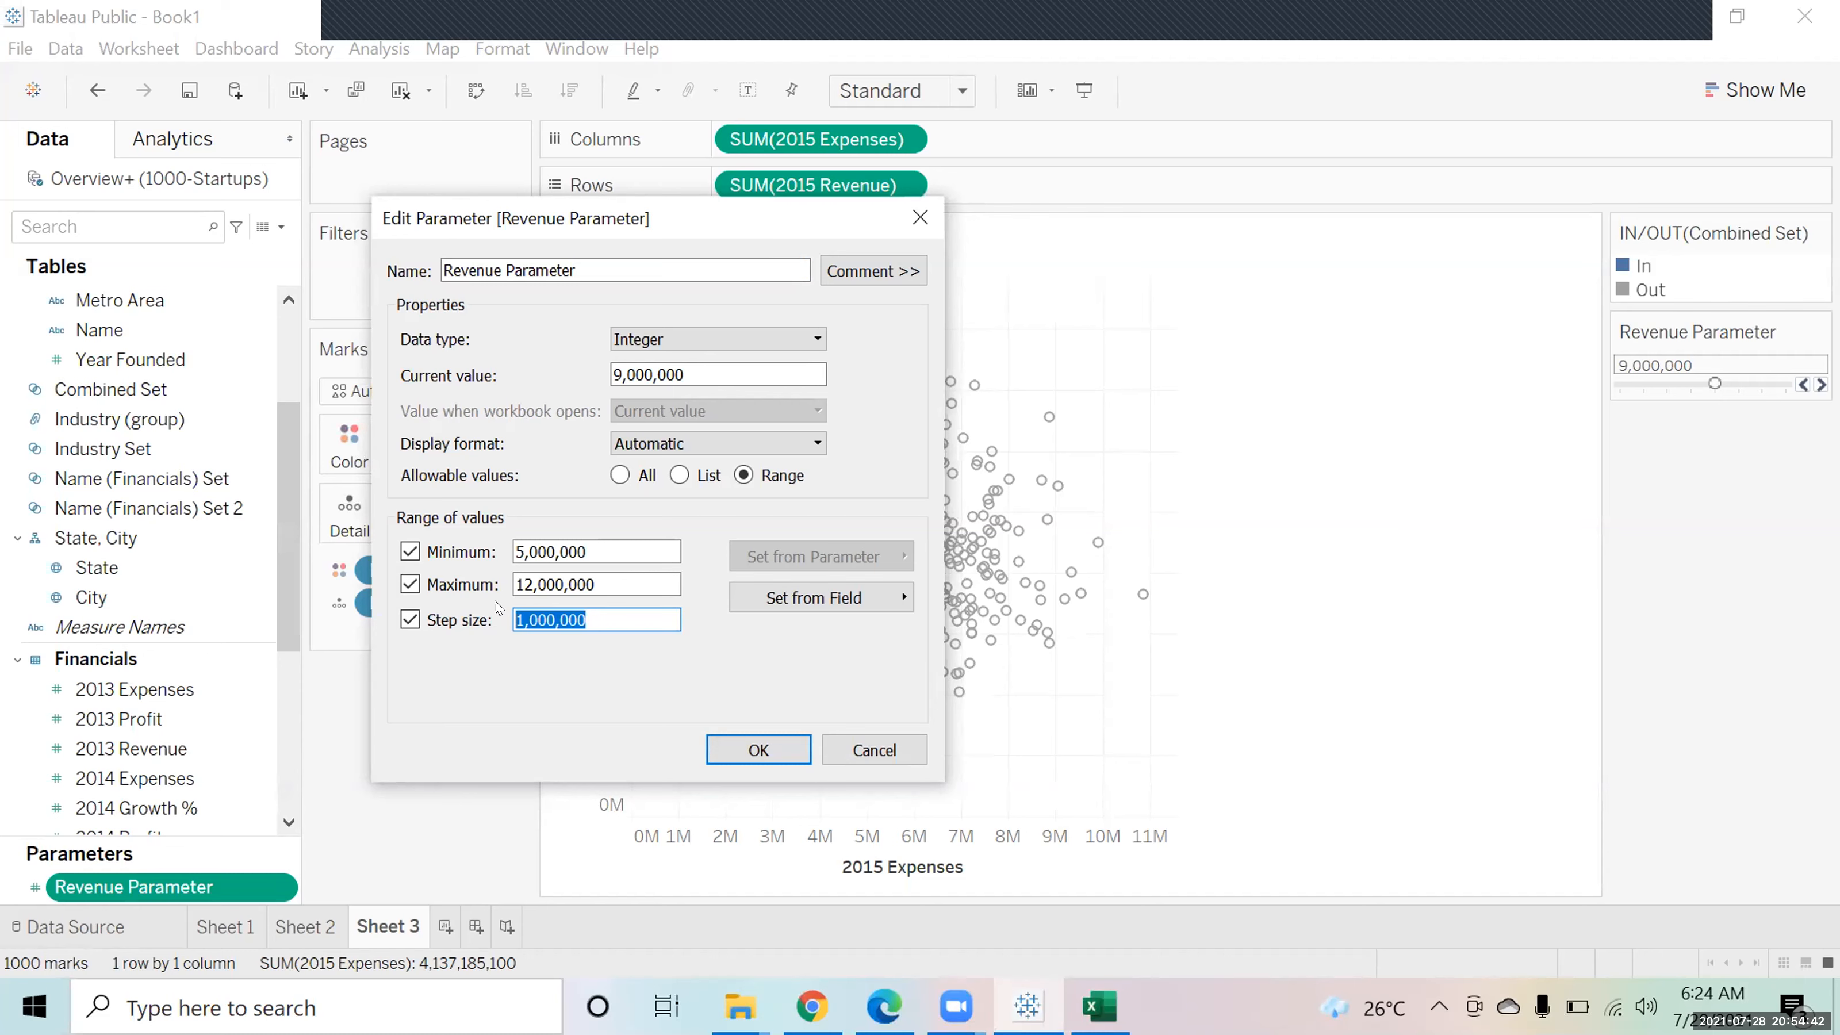
drag(591, 550, 513, 551)
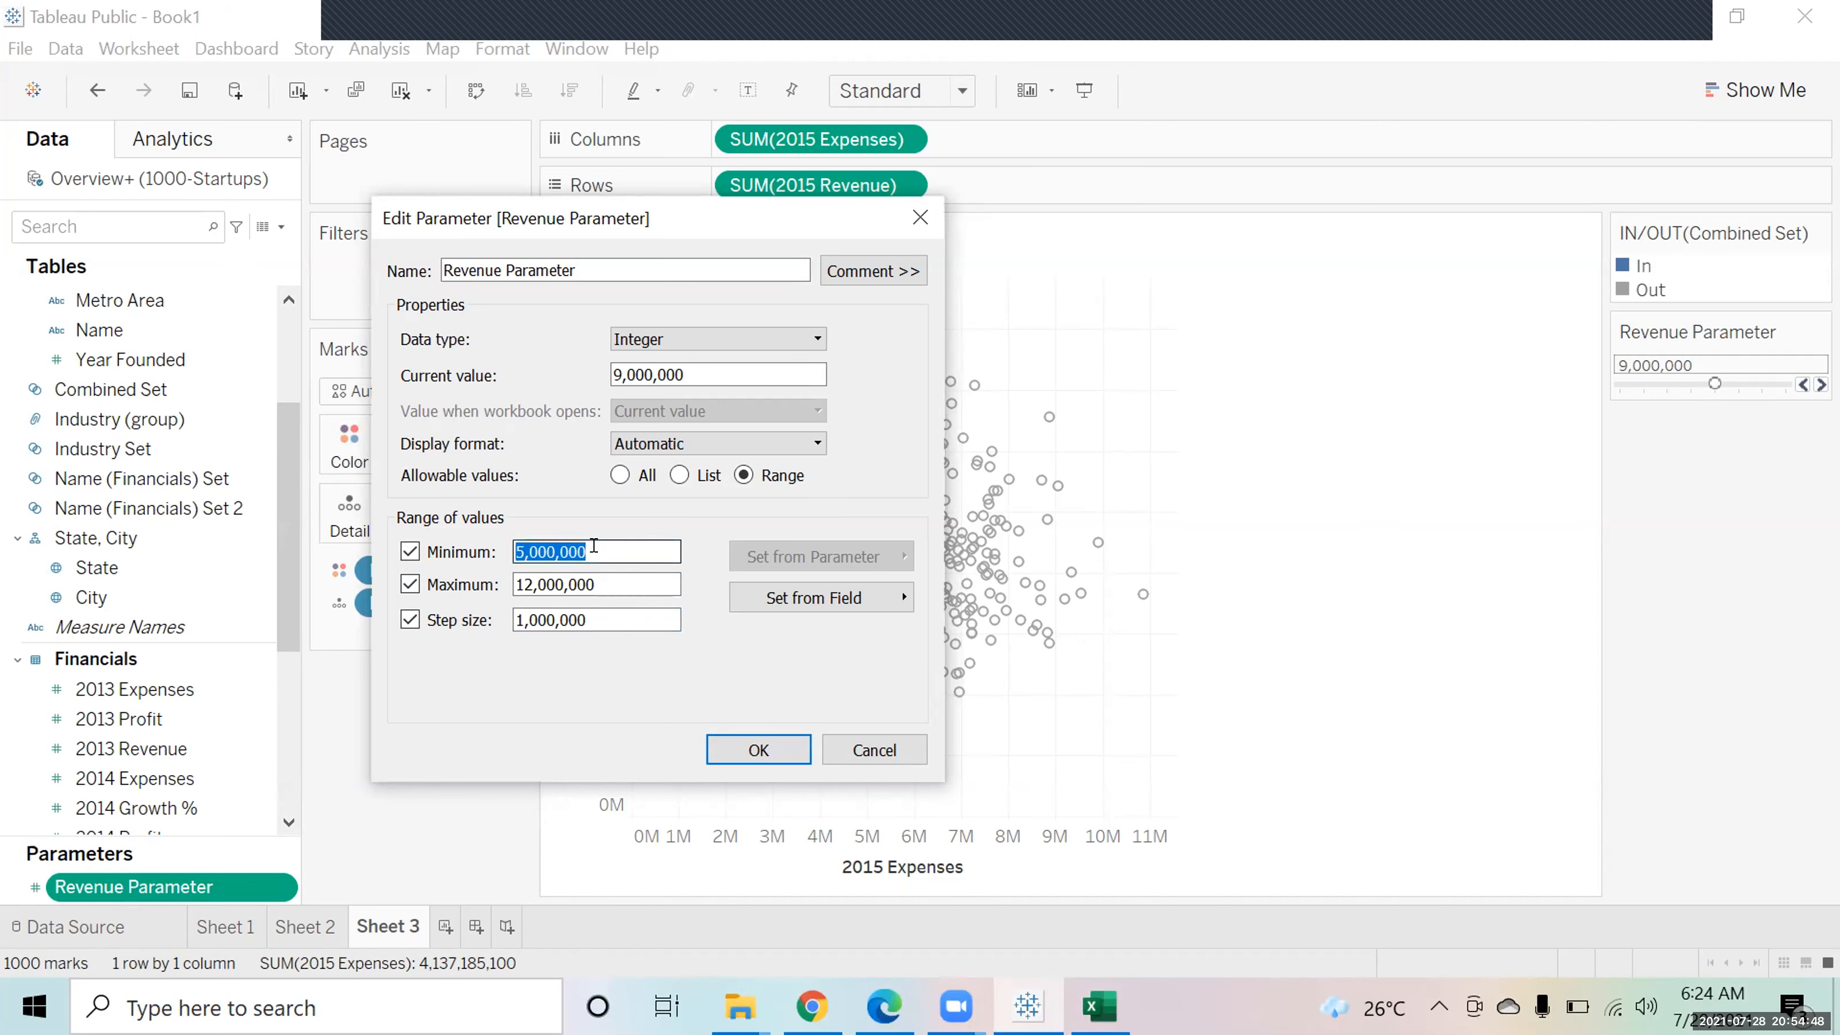
click(595, 610)
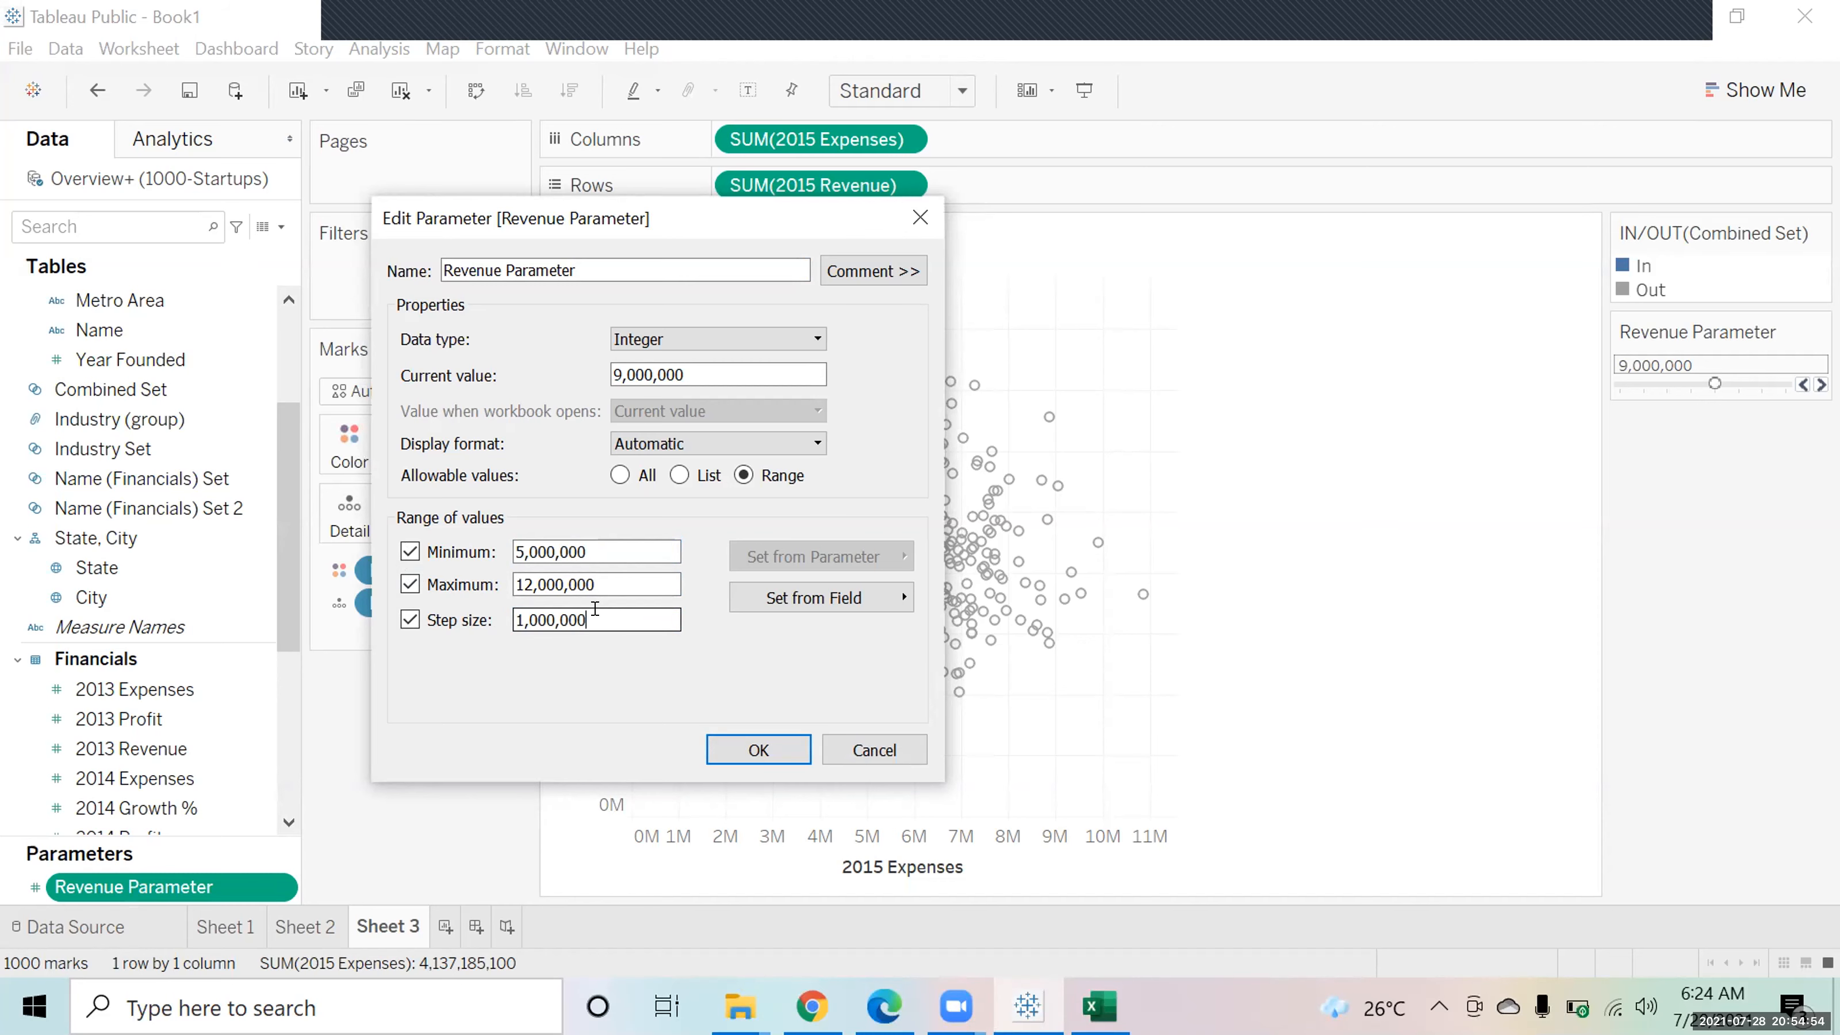
drag(594, 610, 464, 608)
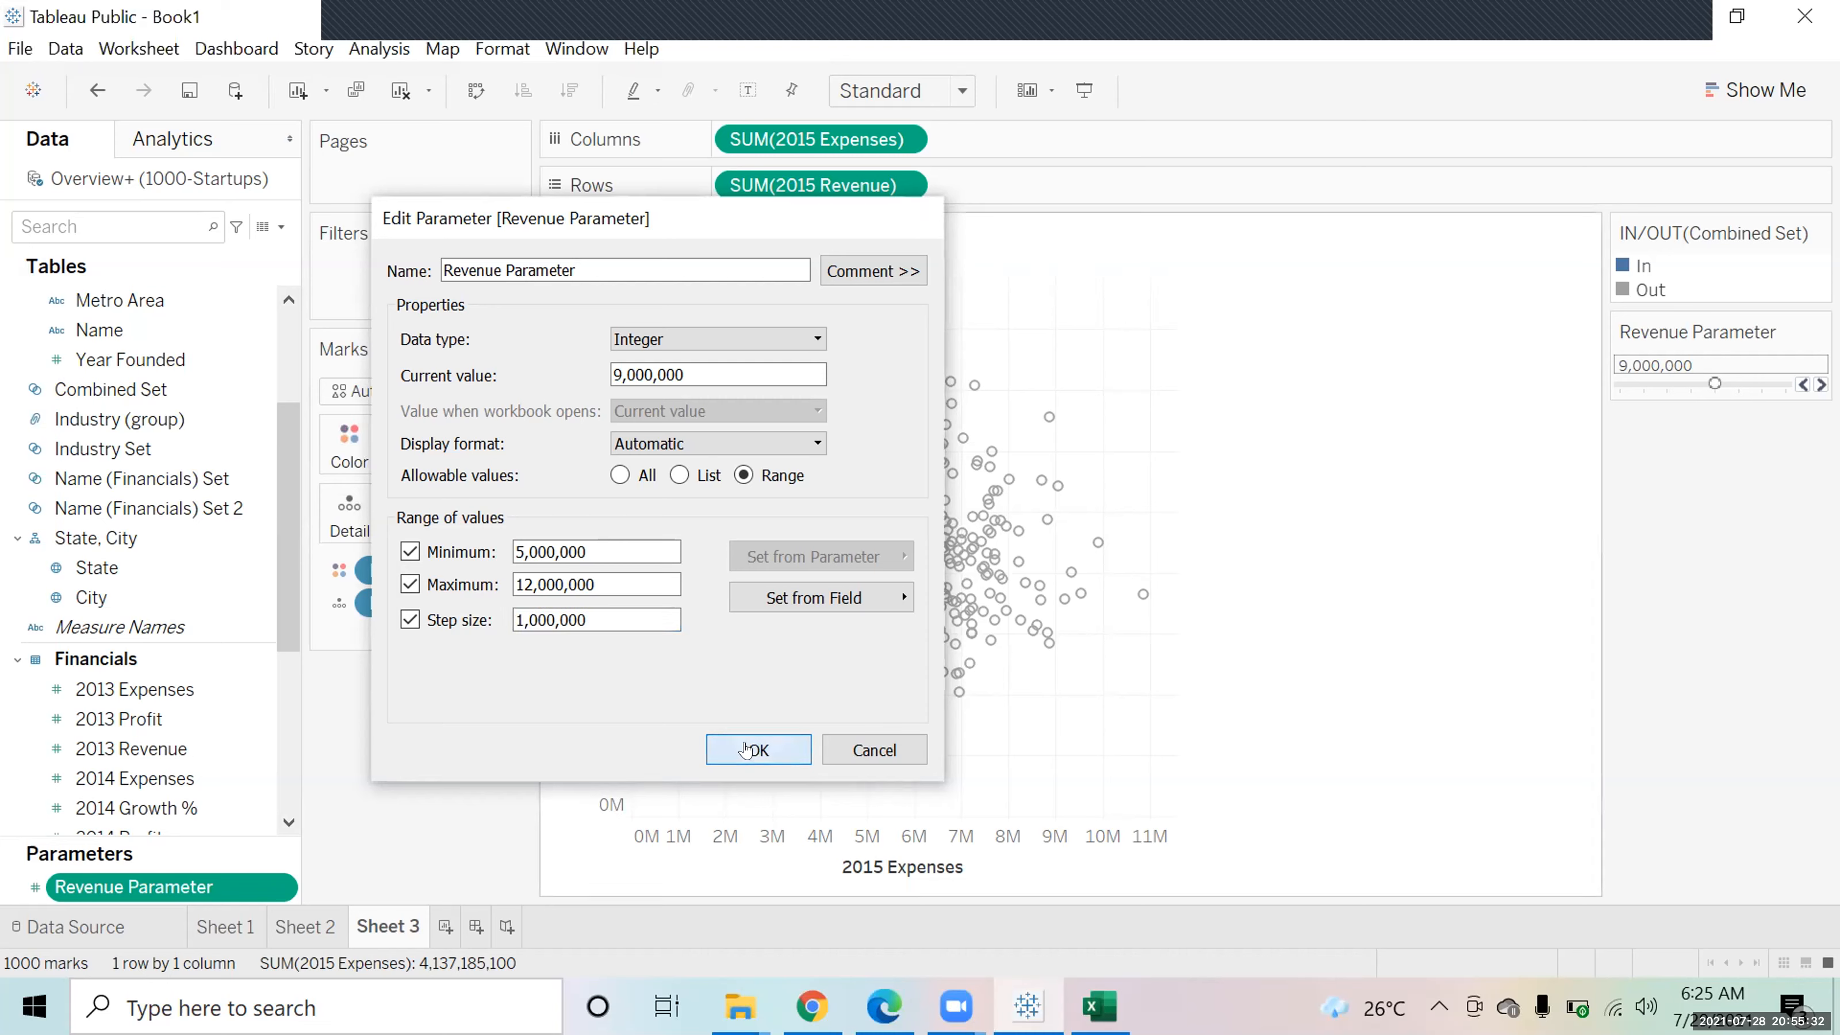
click(755, 748)
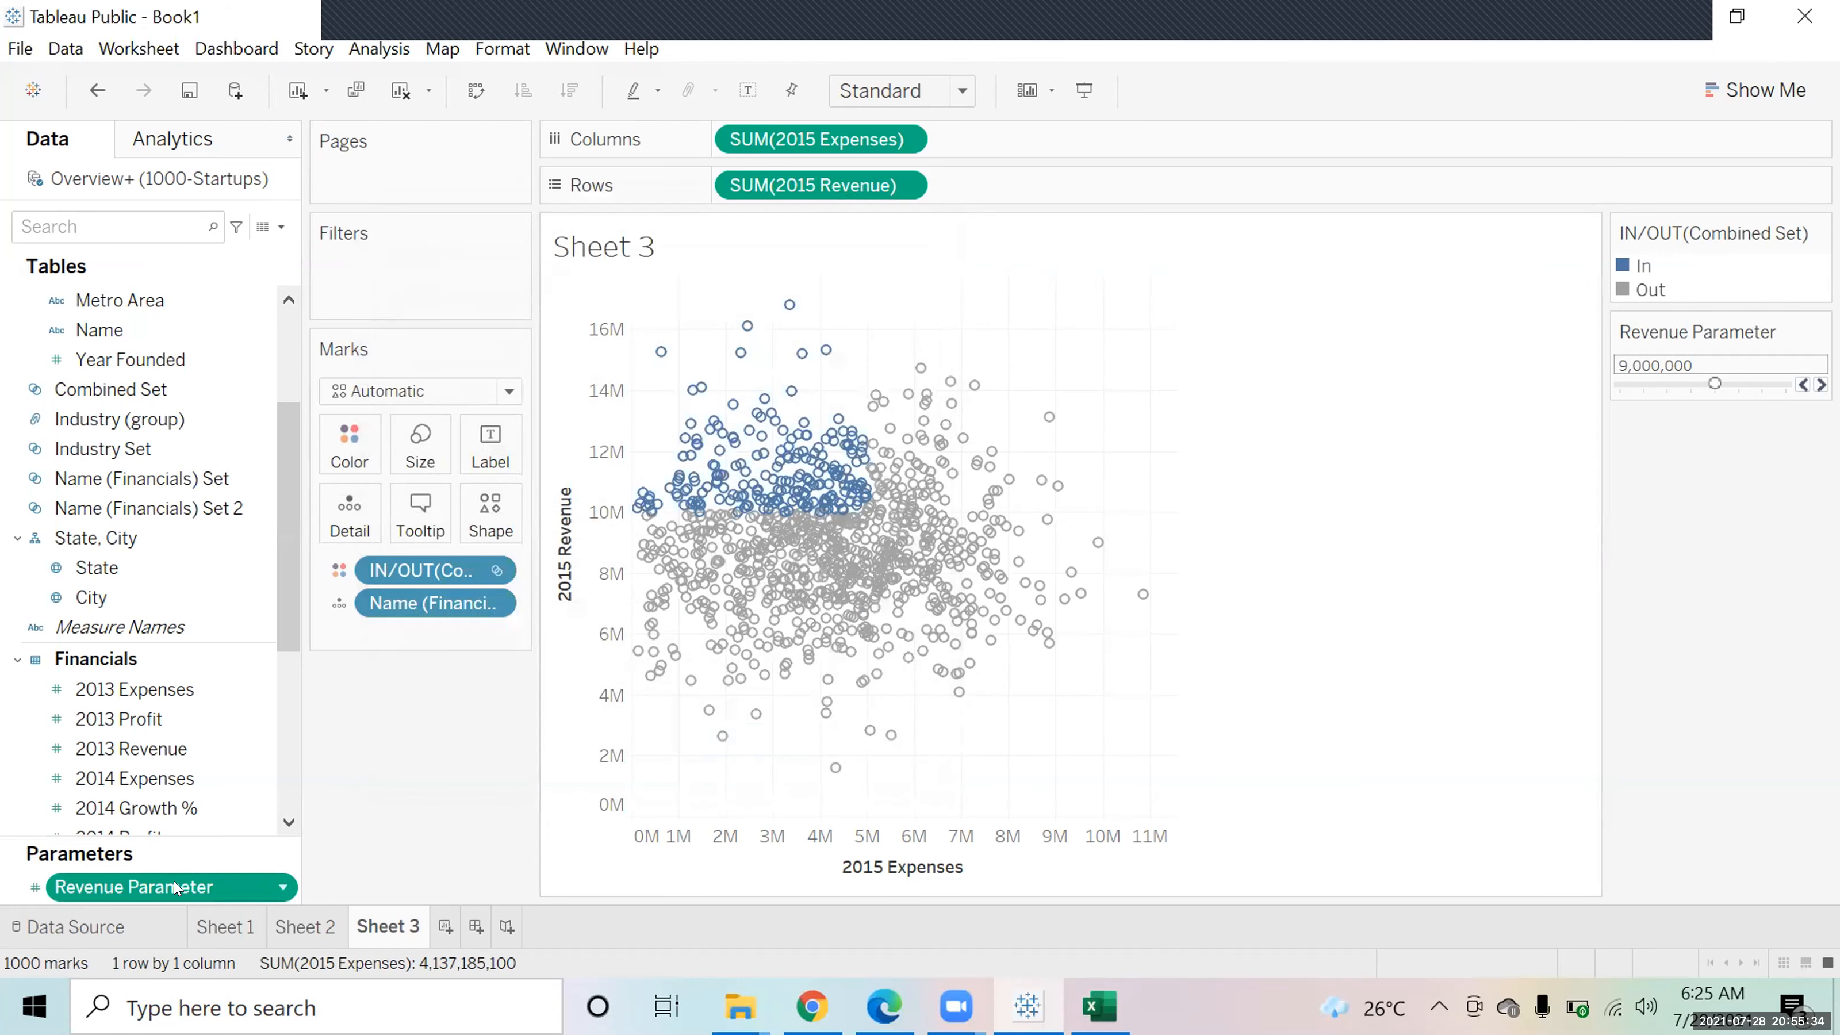
Switch Name (Financials) Set 2 to a formula condition that begins with SUM([2015 Revenue])
right_click(162, 515)
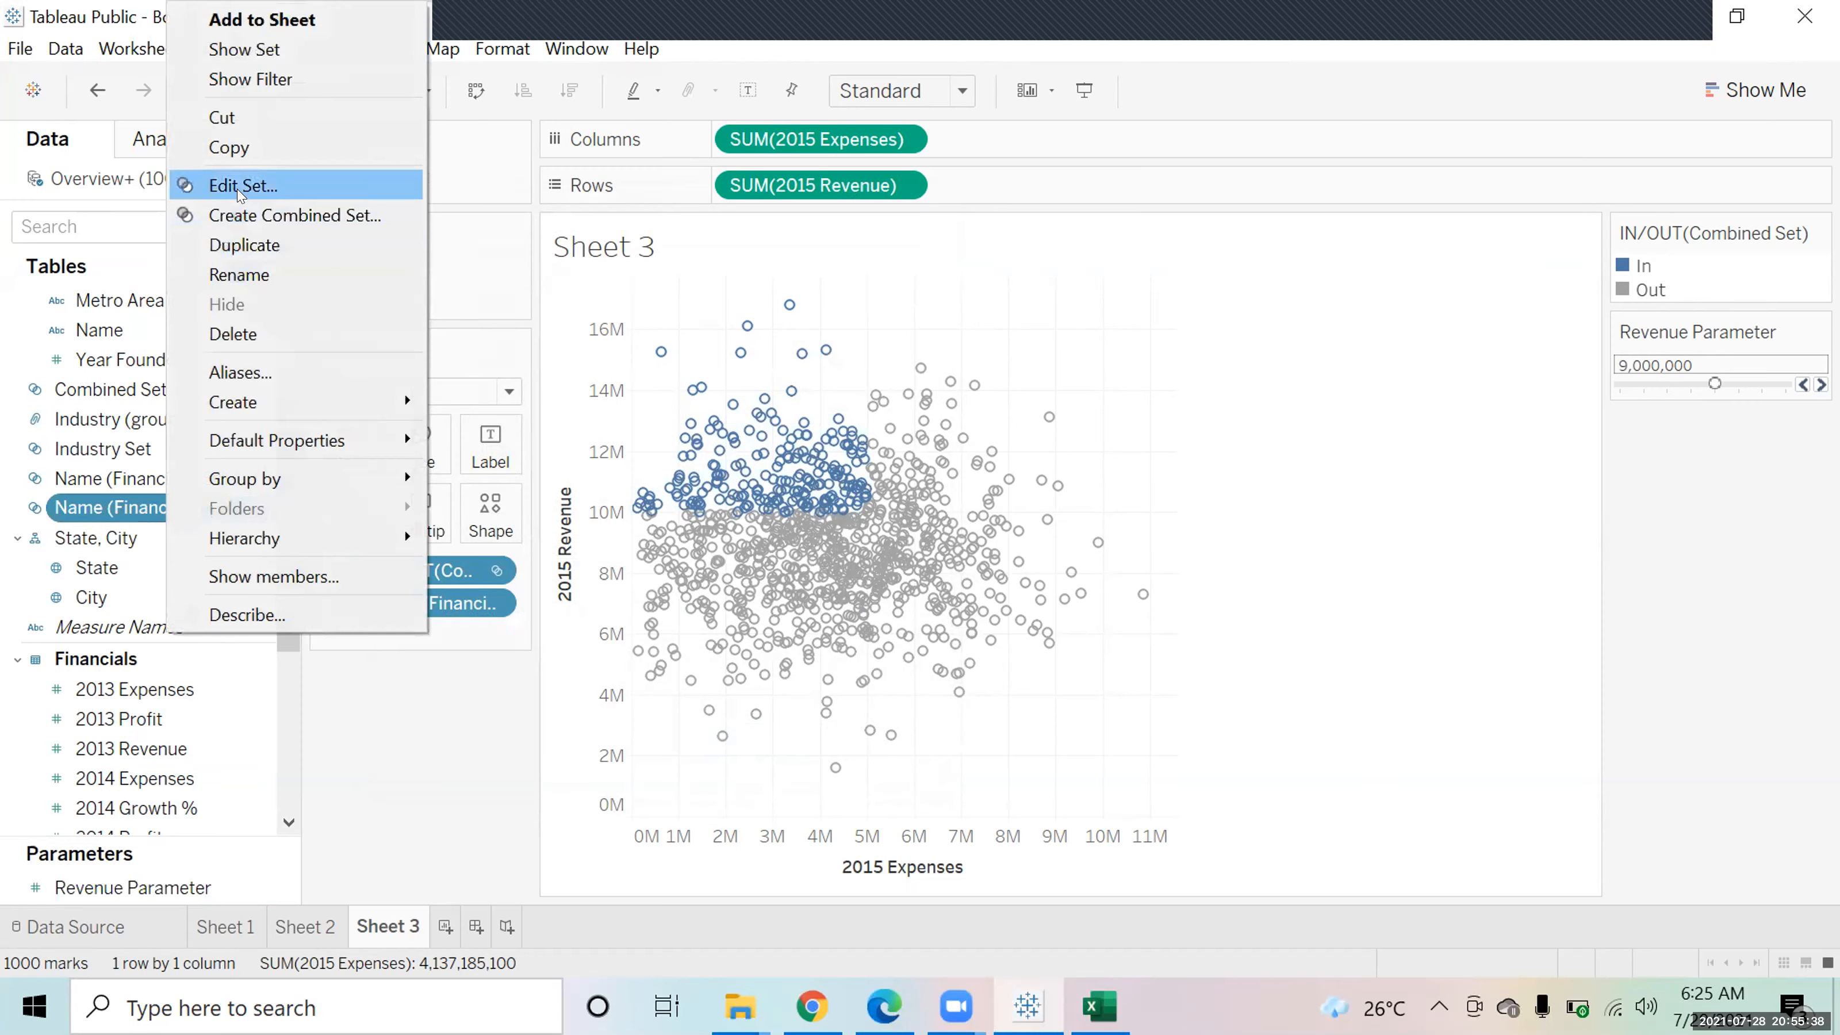
click(239, 187)
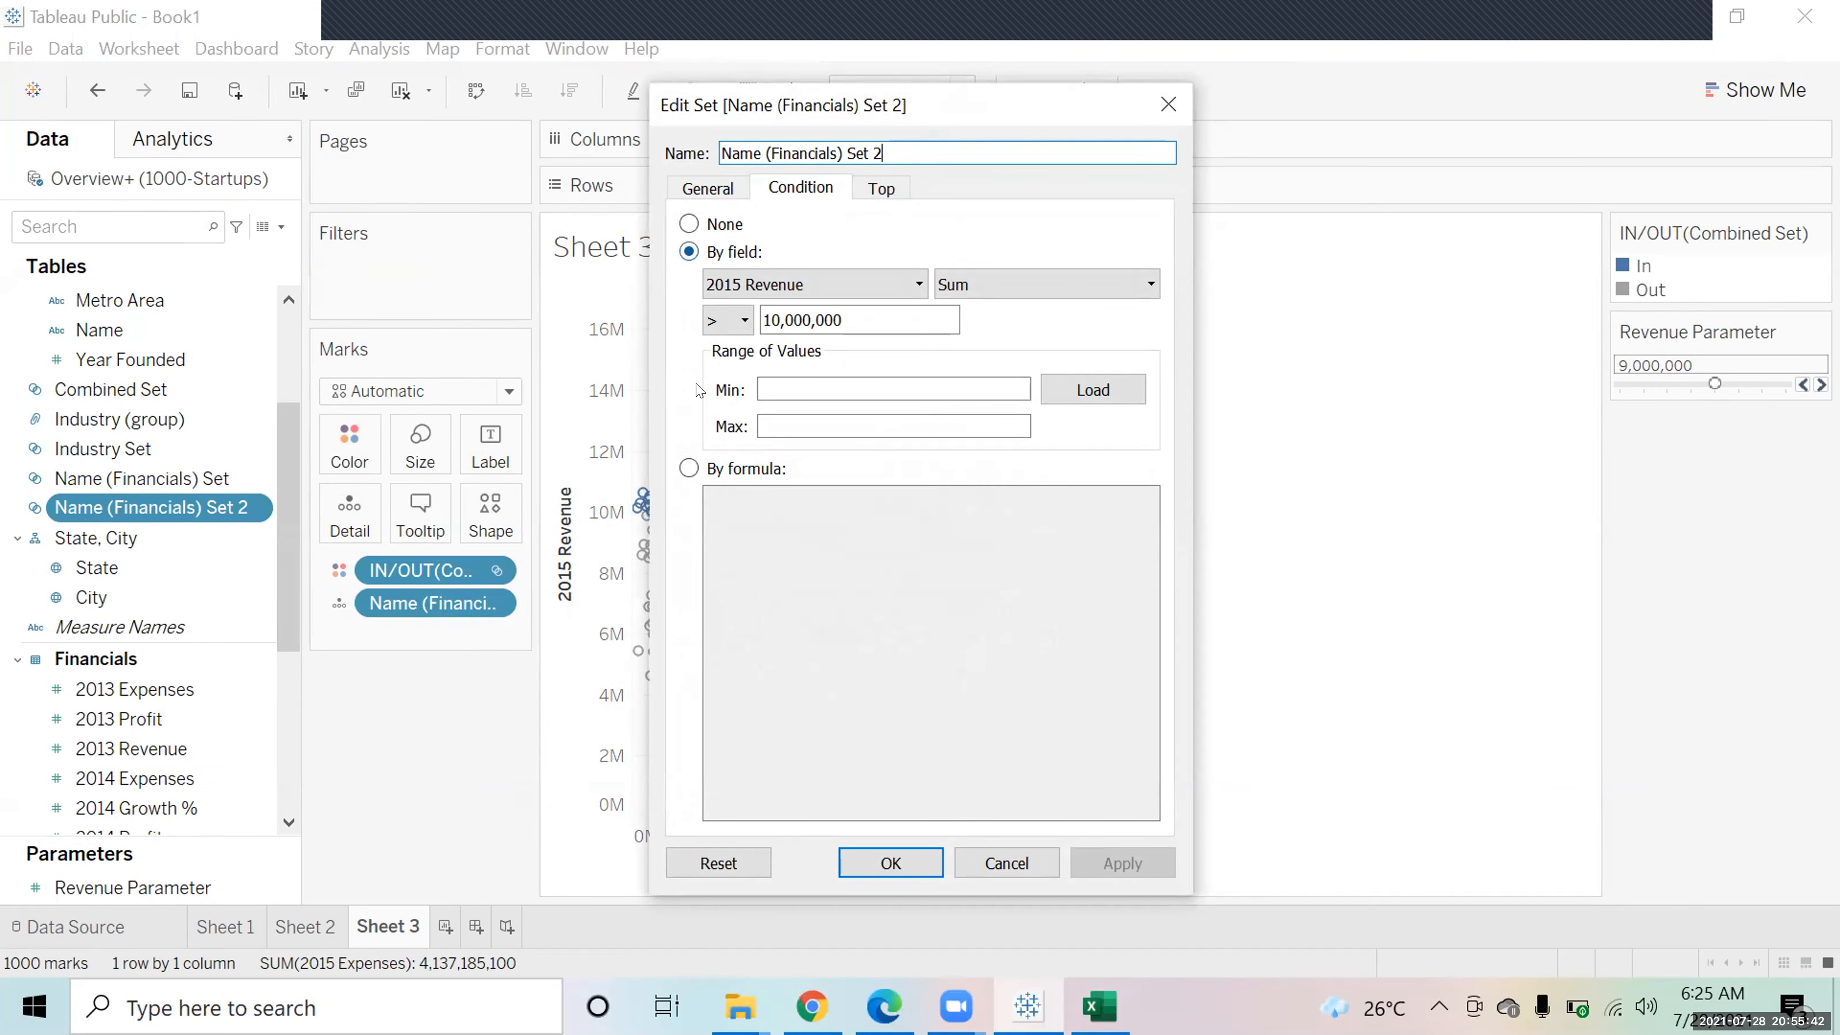
click(688, 468)
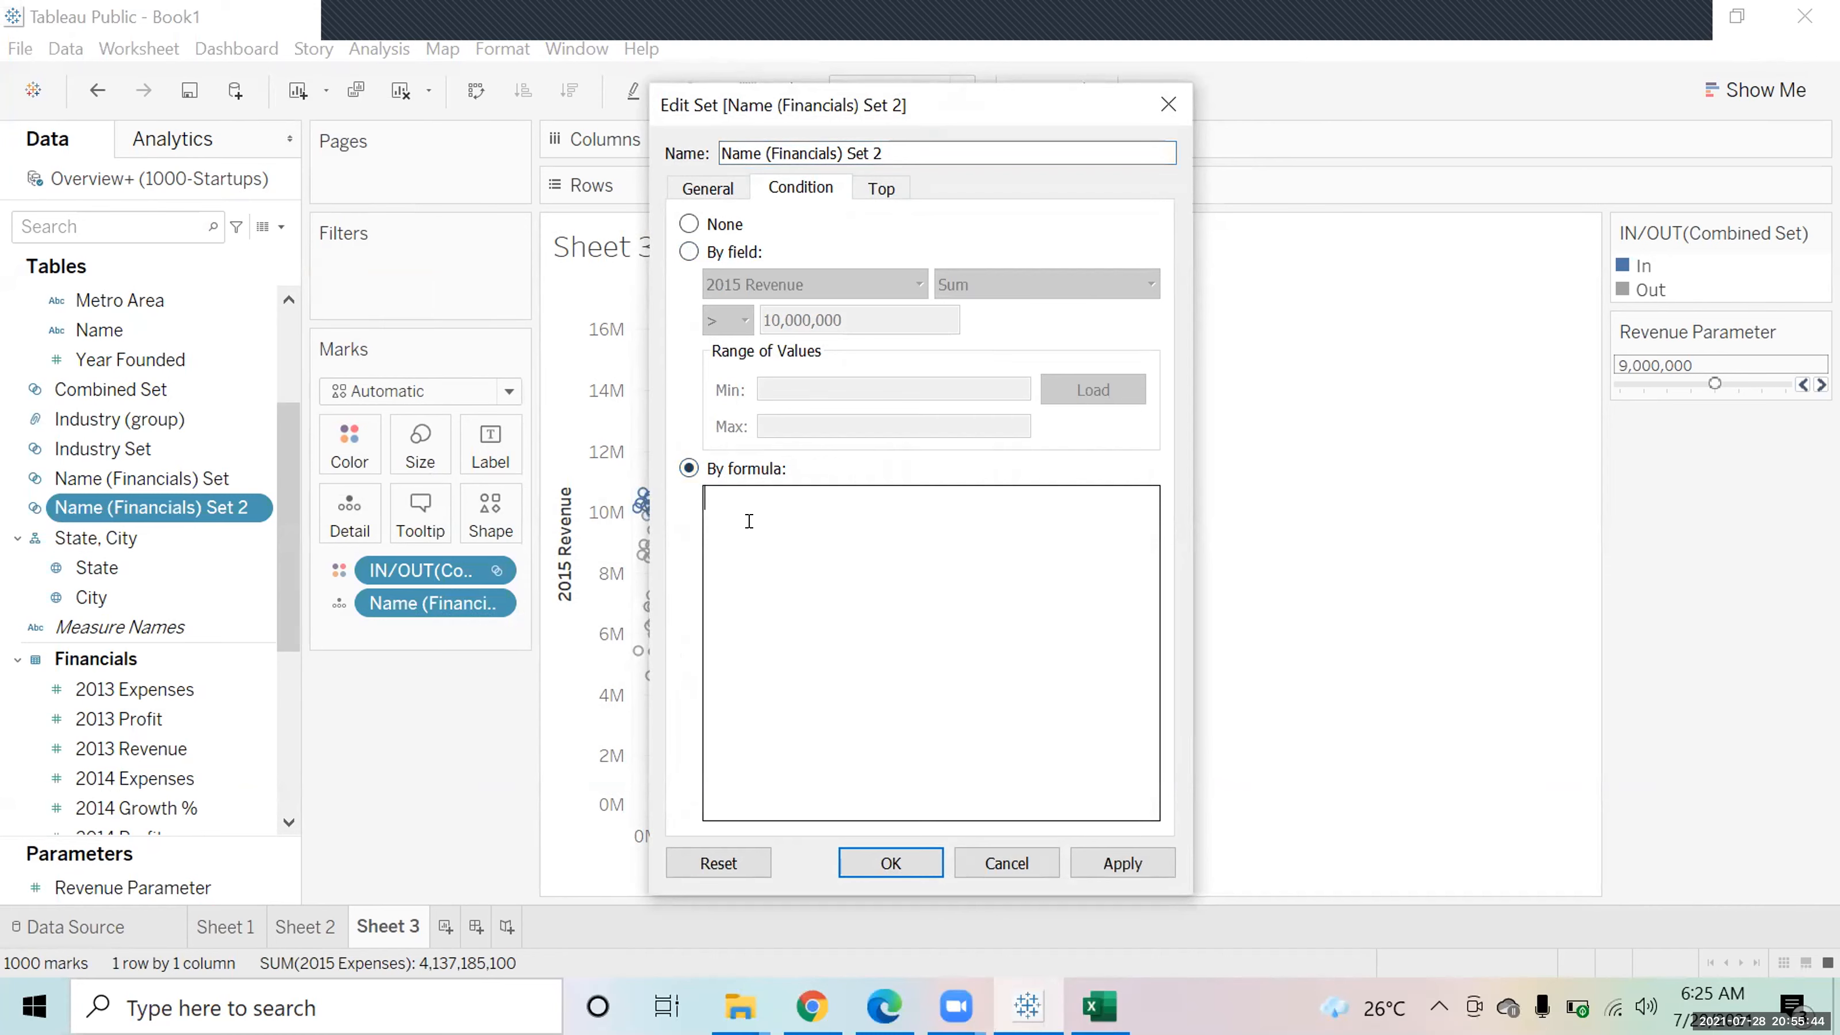
text(sum)
key(Return)
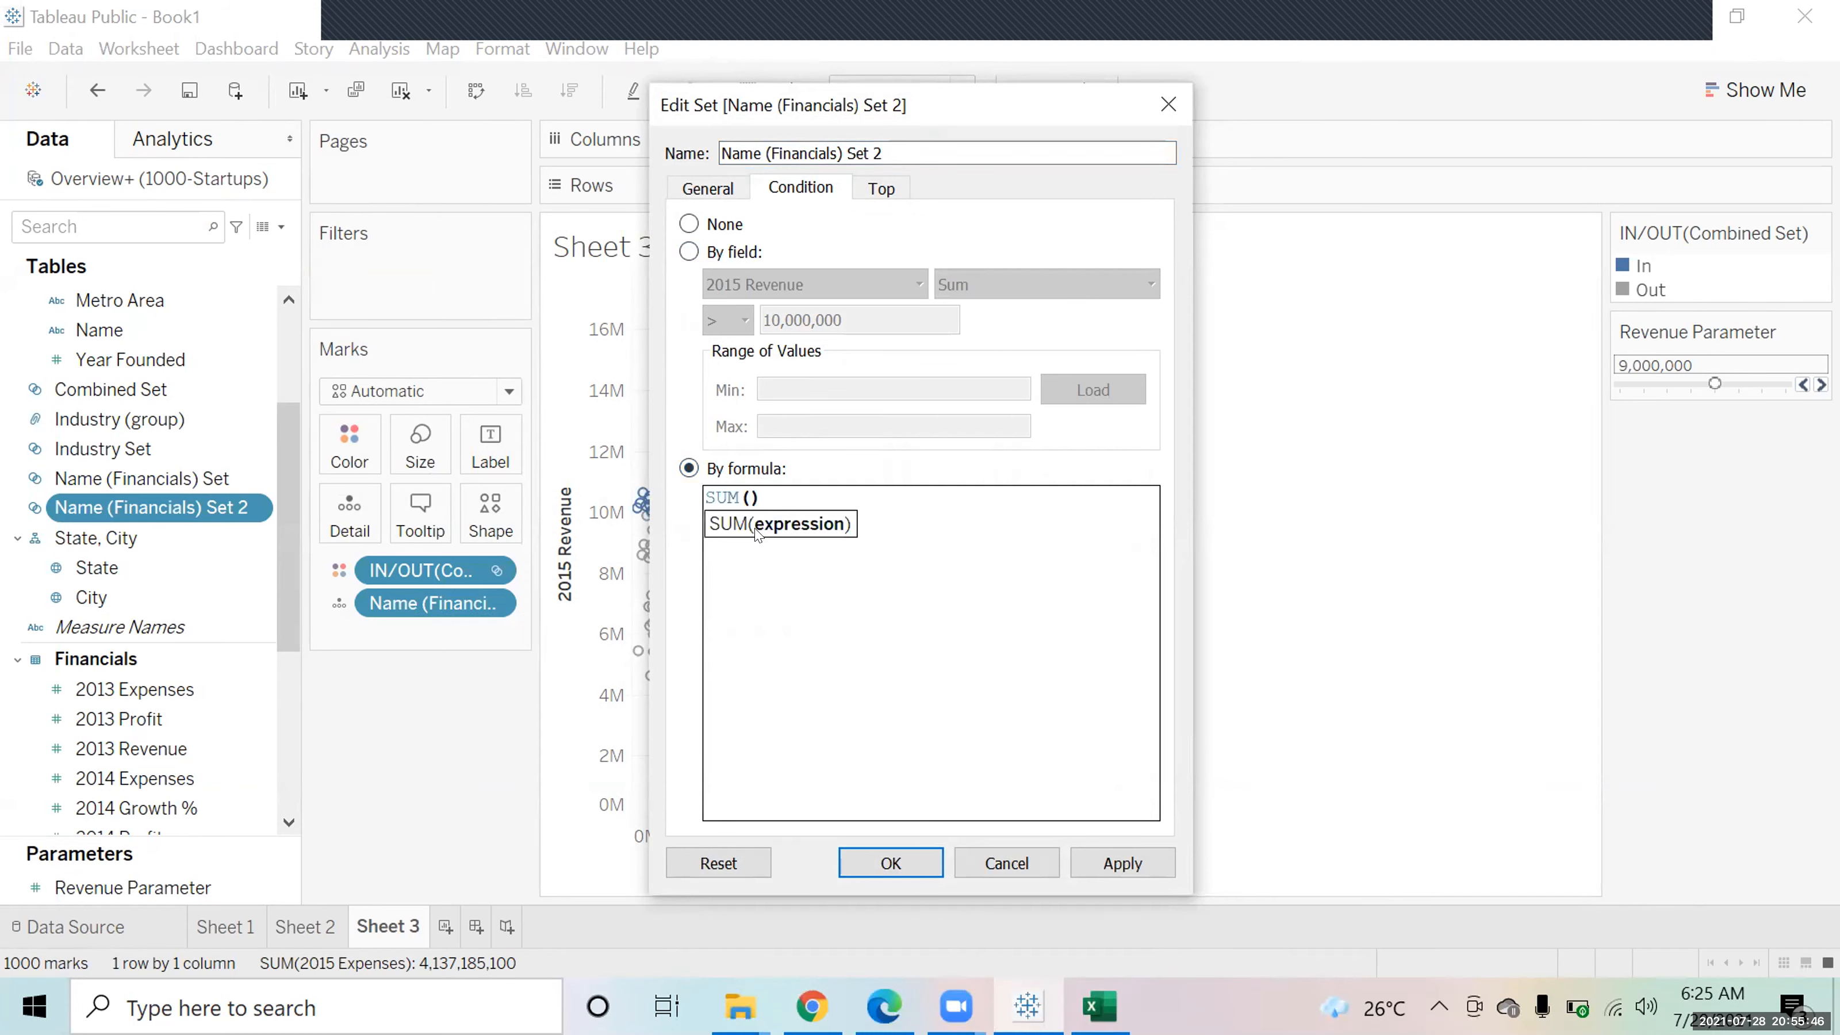
text(reve)
key(Down)
key(Down)
key(Down)
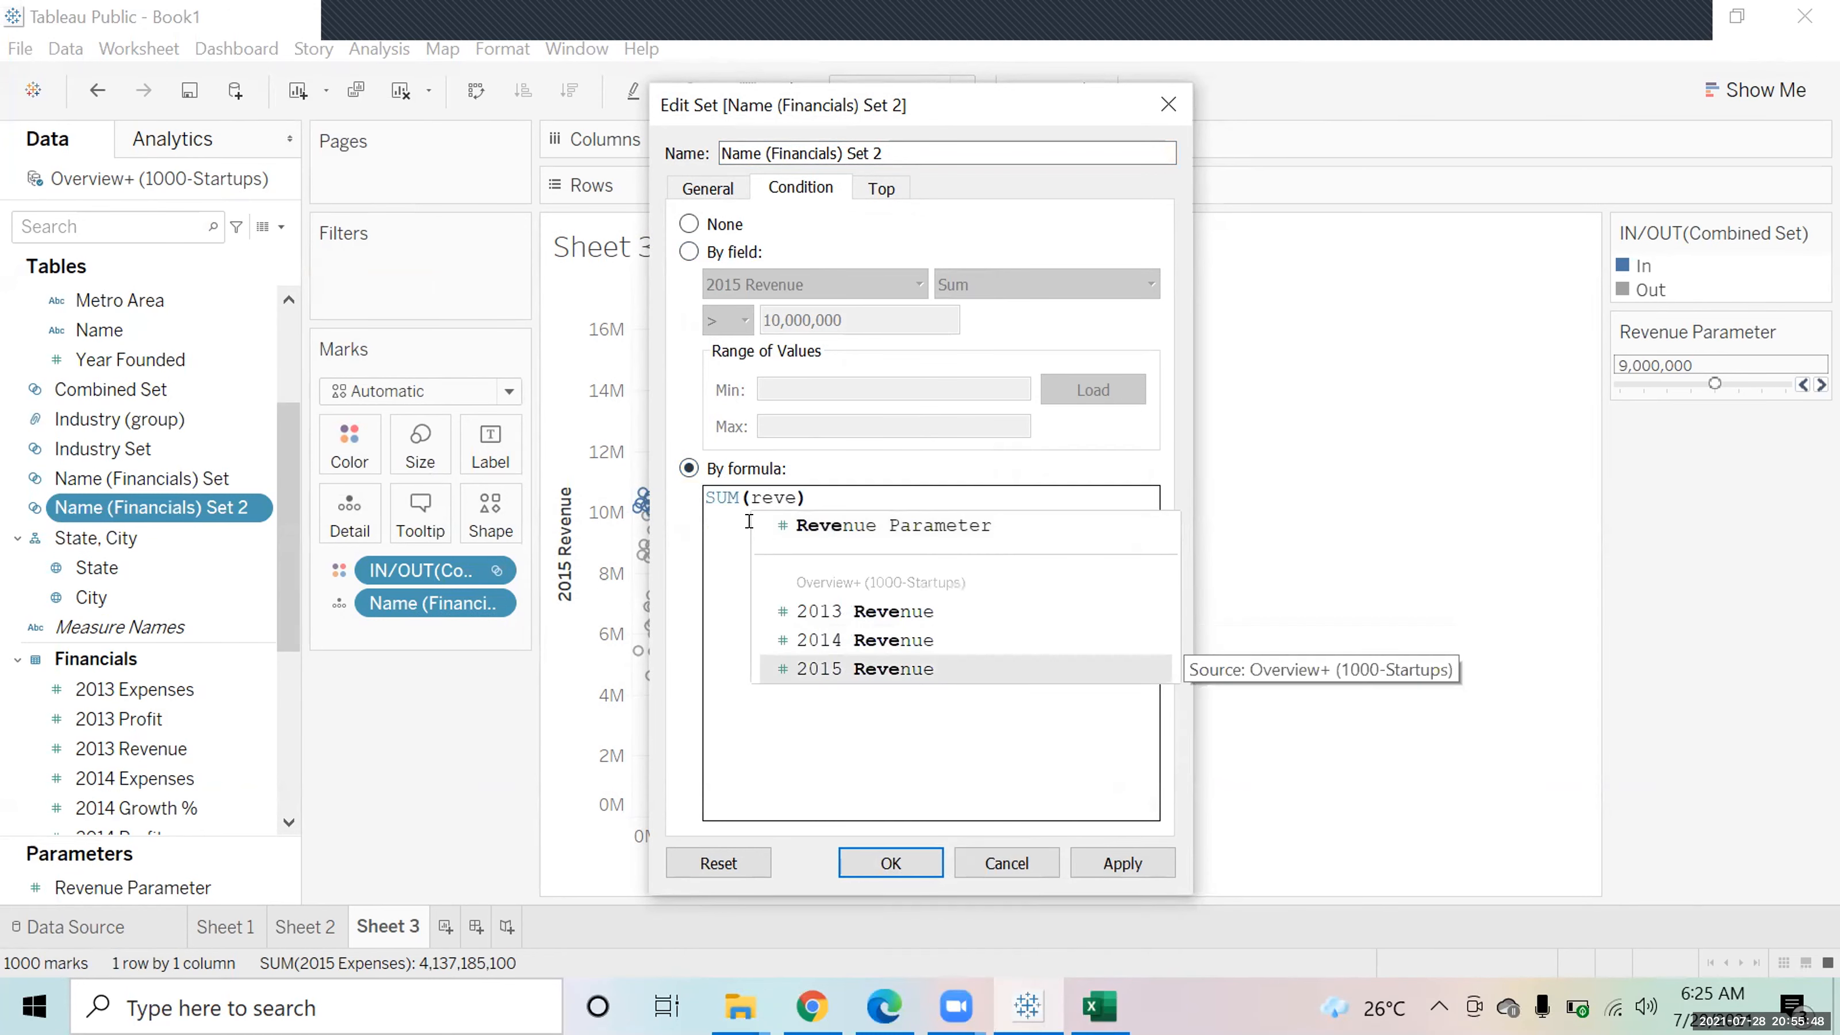
key(Return)
Complete the condition as SUM([2015 Revenue])>[Revenue Parameter] and apply it to the set
text(>)
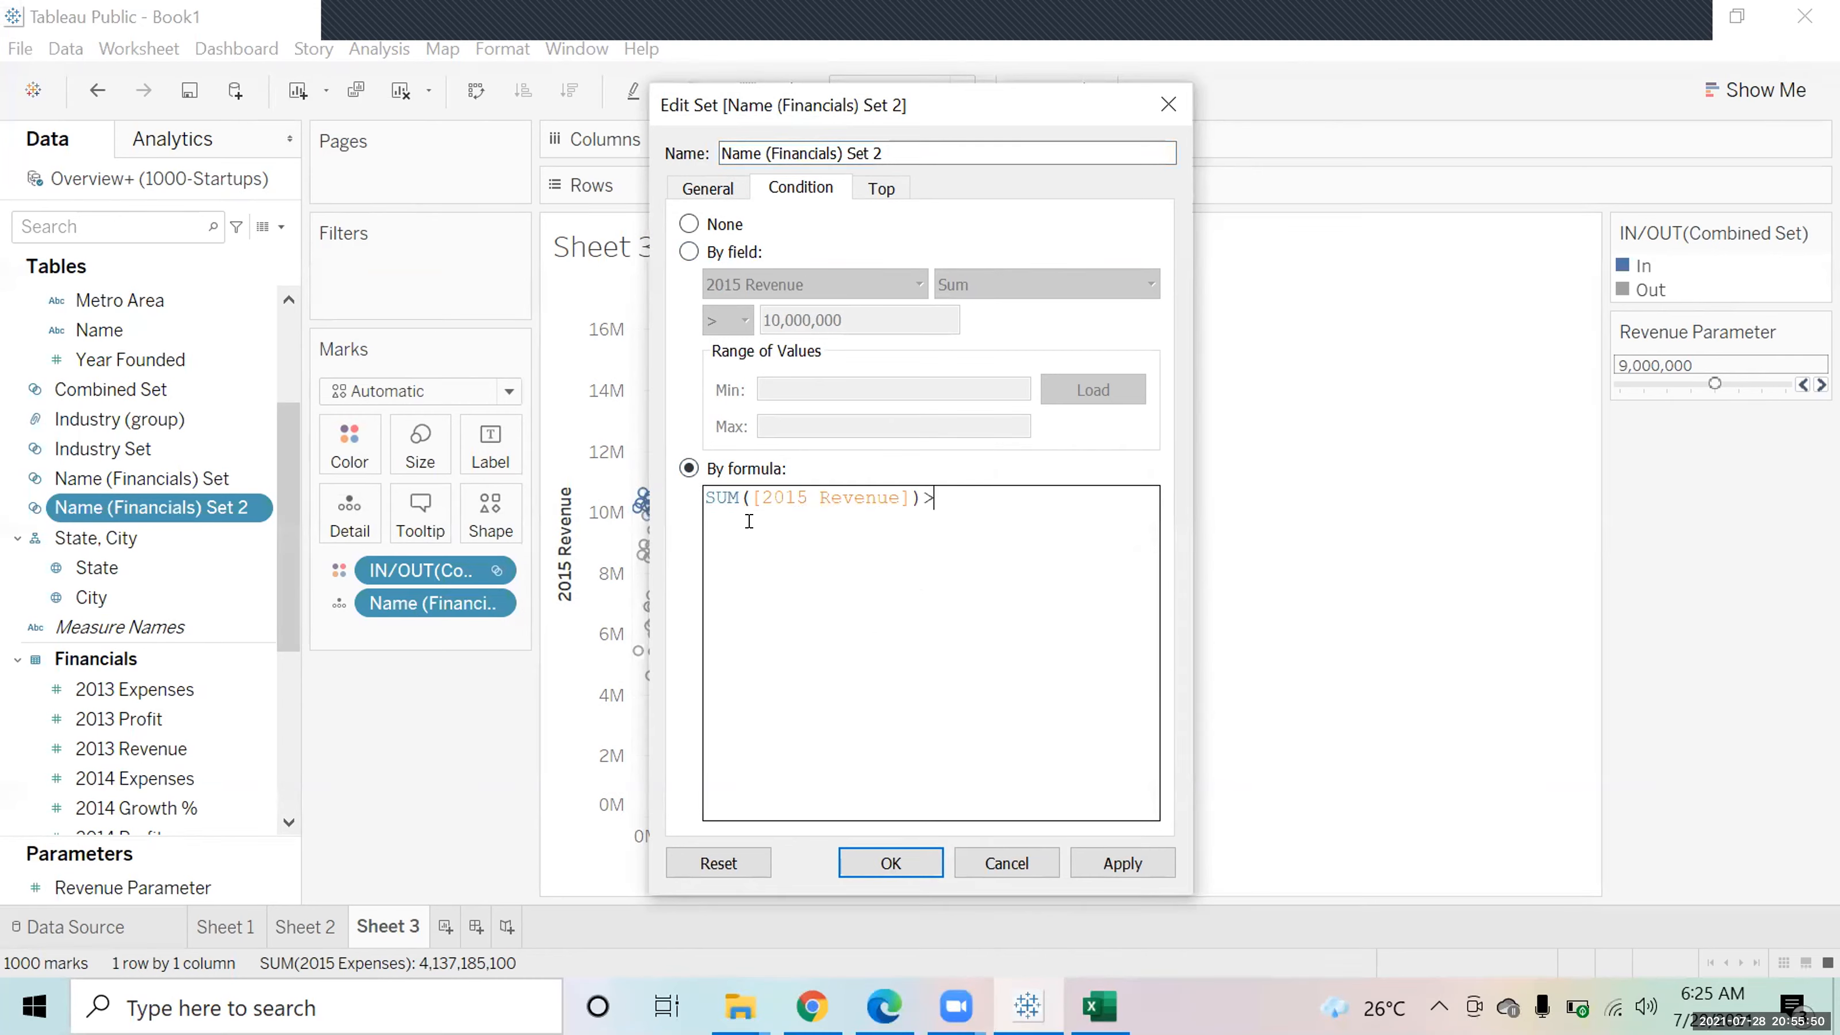
text(reve)
key(Return)
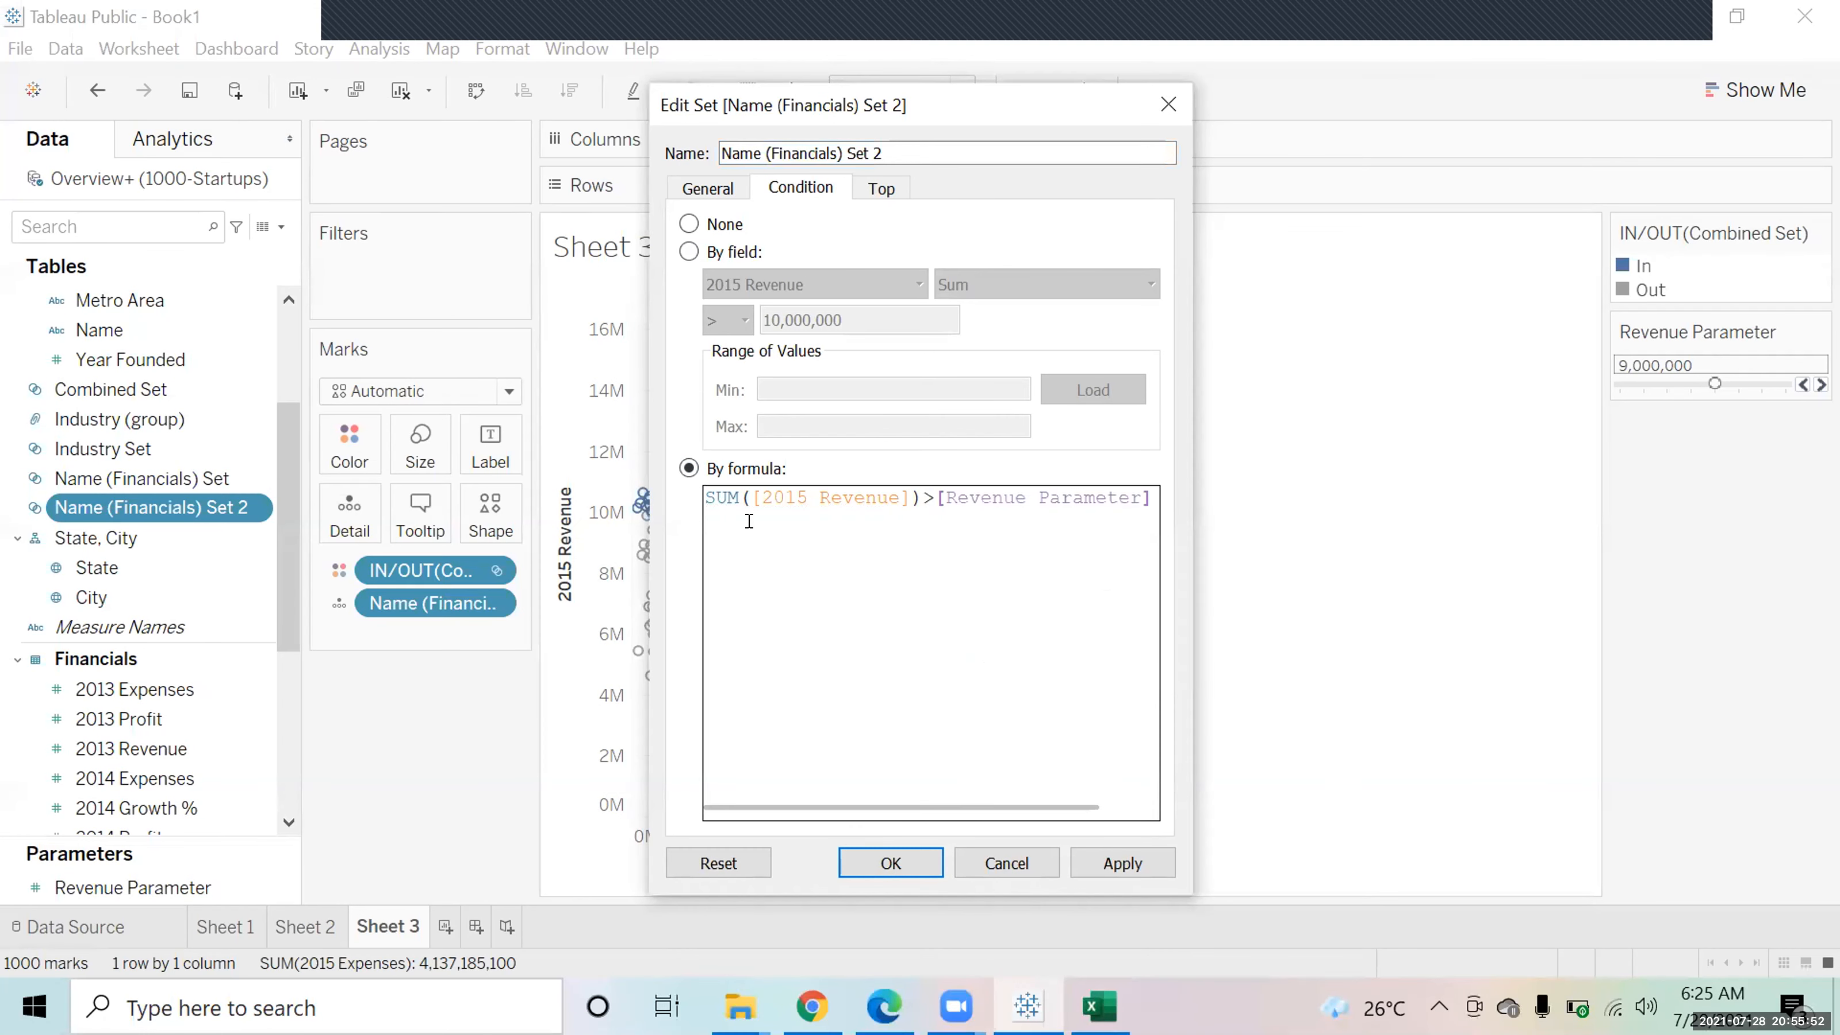
click(1117, 864)
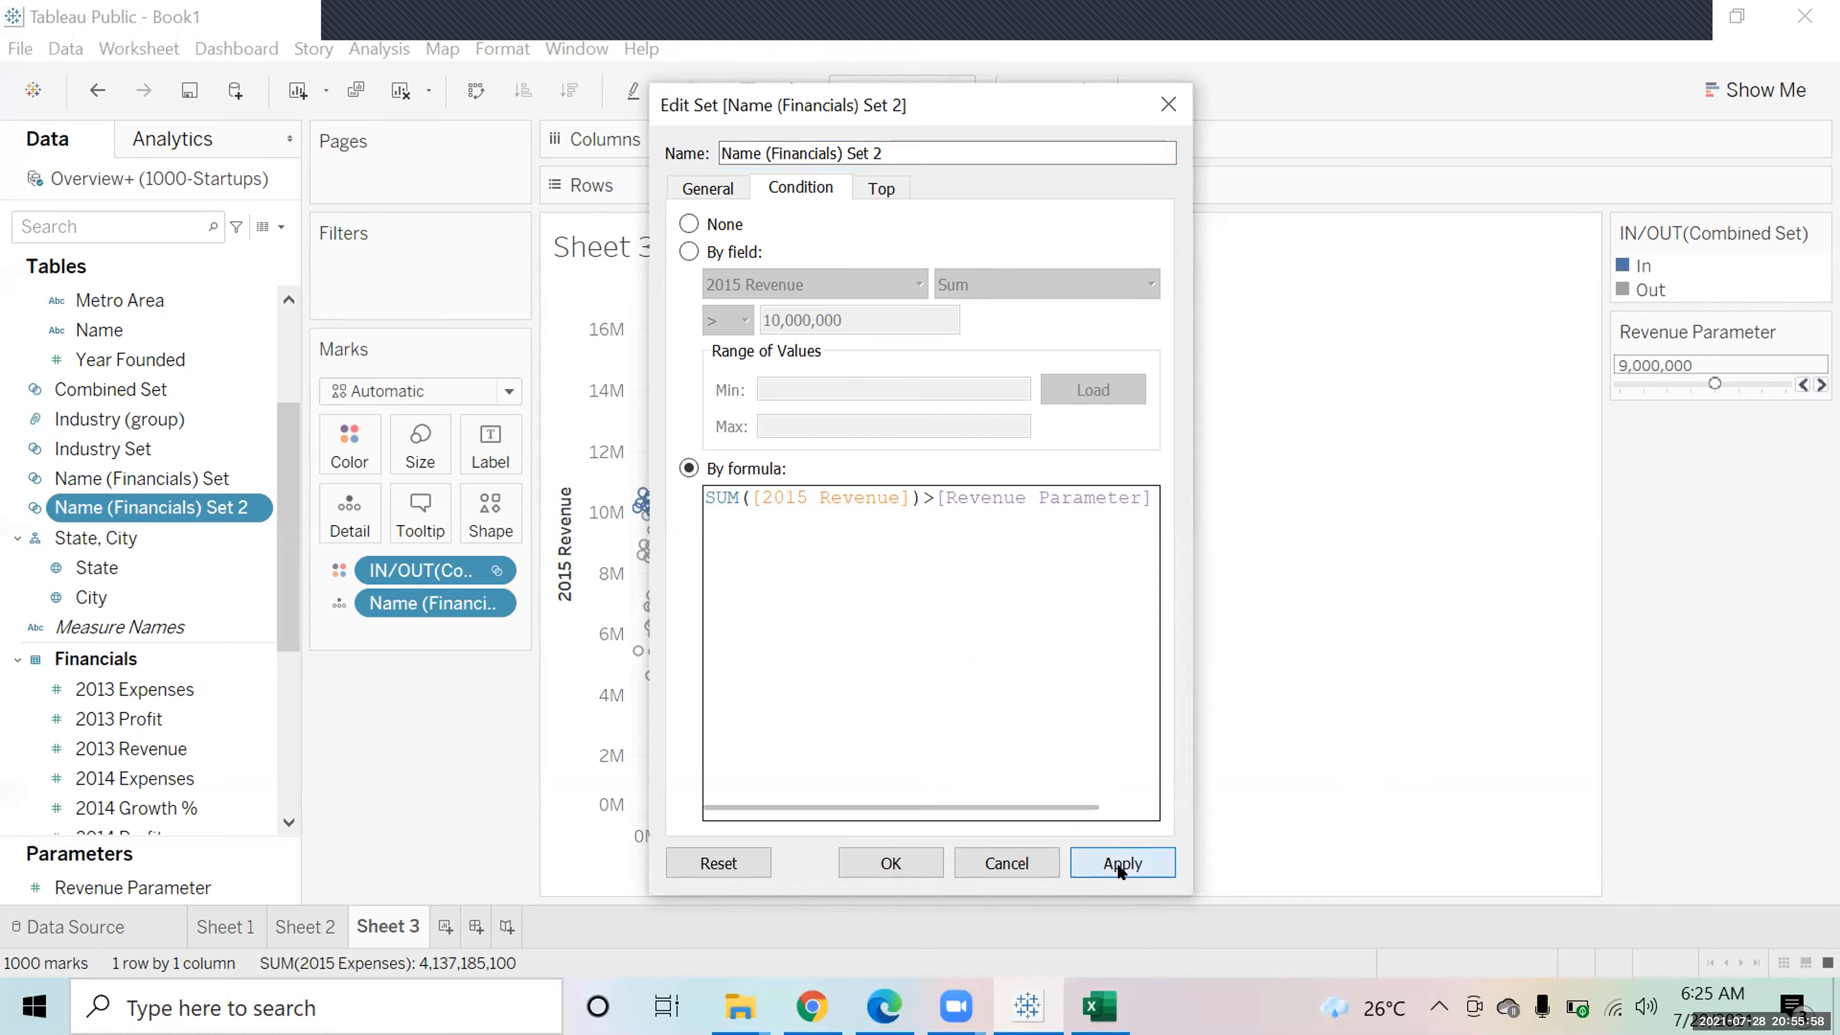
click(869, 863)
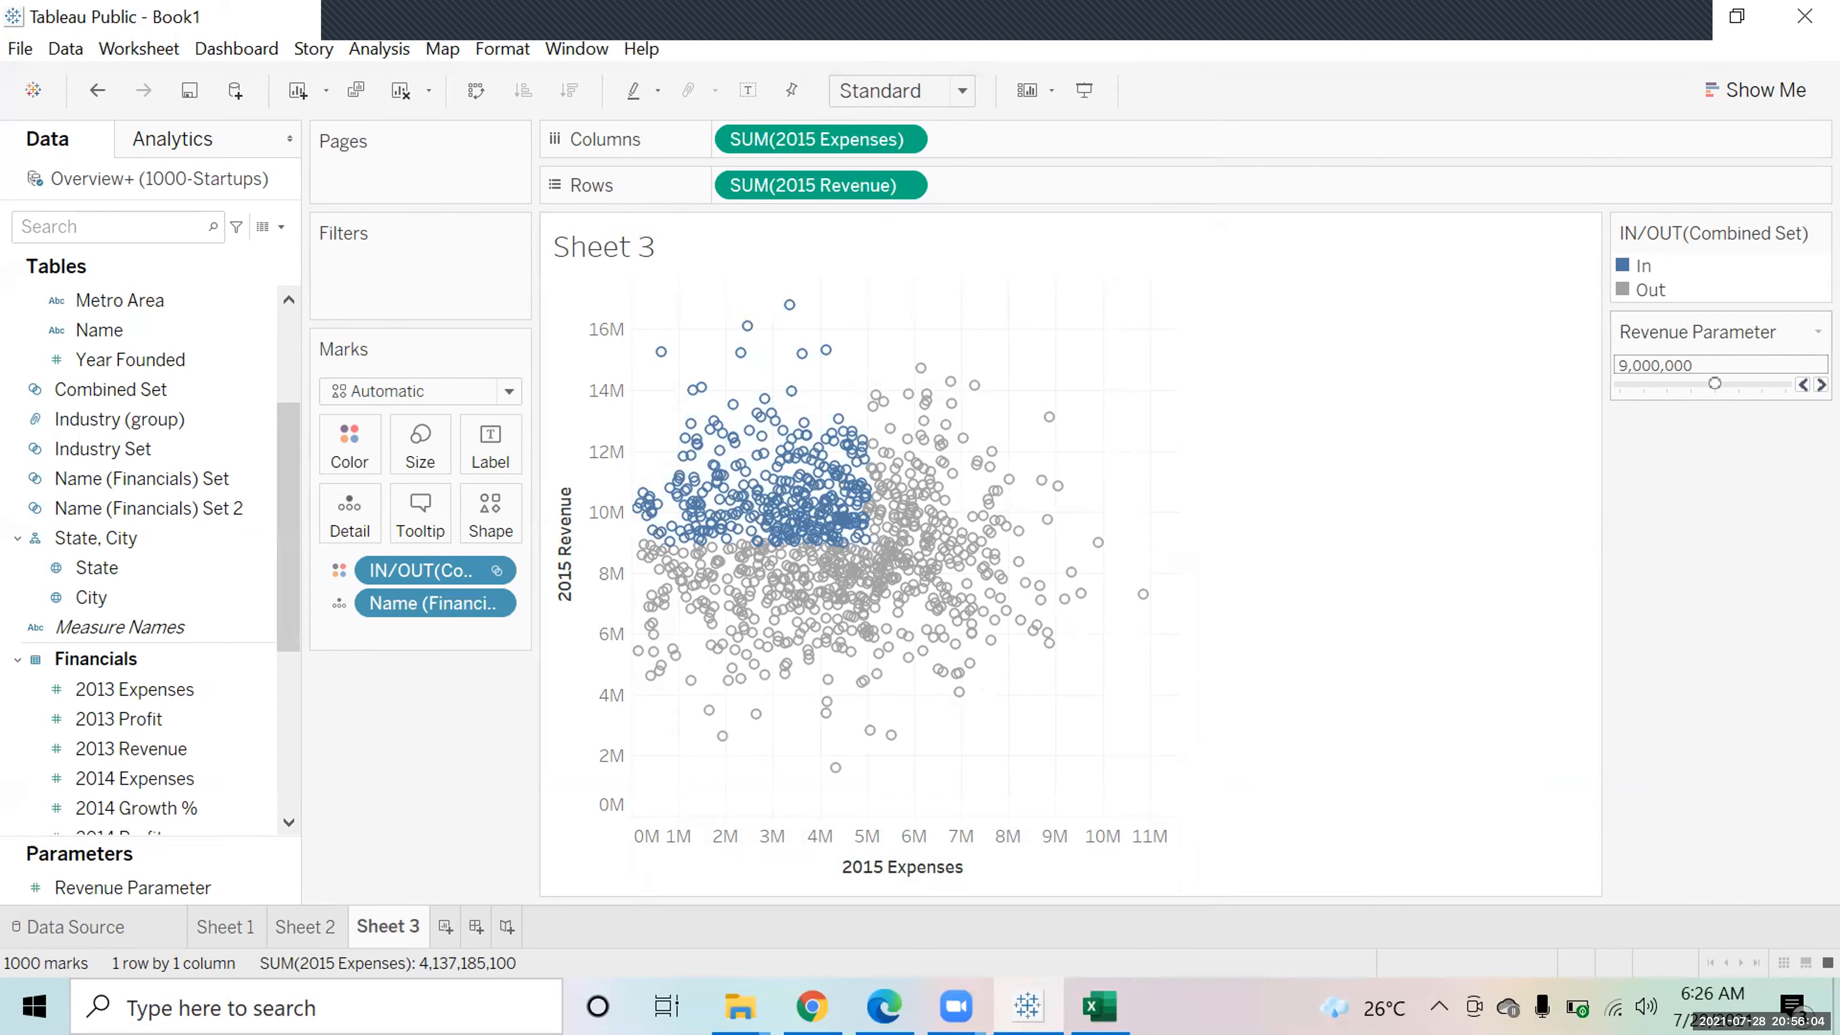
Raise the Revenue Parameter to 12,000,000 to test the combined set's coloring in the scatter plot
click(1821, 385)
click(1820, 385)
click(1821, 385)
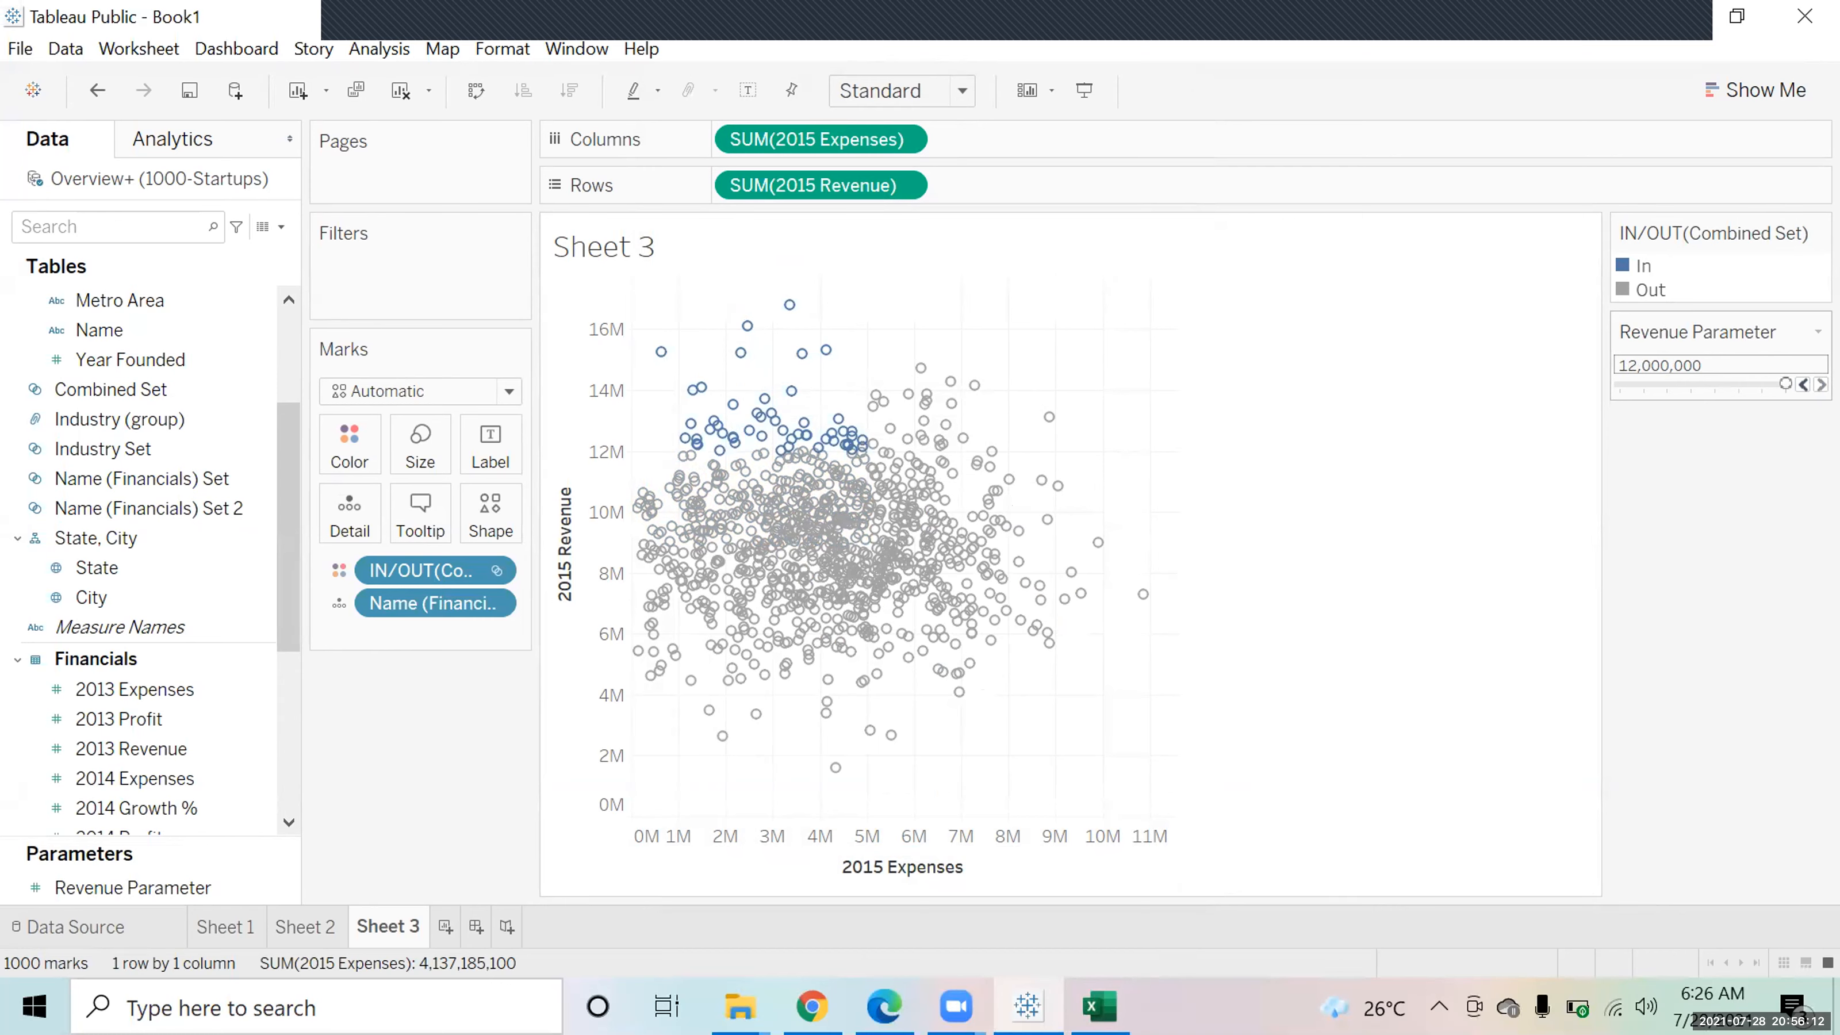
Lower the Revenue Parameter to 8,000,000 to widen the combined set in the scatter plot
click(1802, 385)
click(1801, 385)
click(1802, 385)
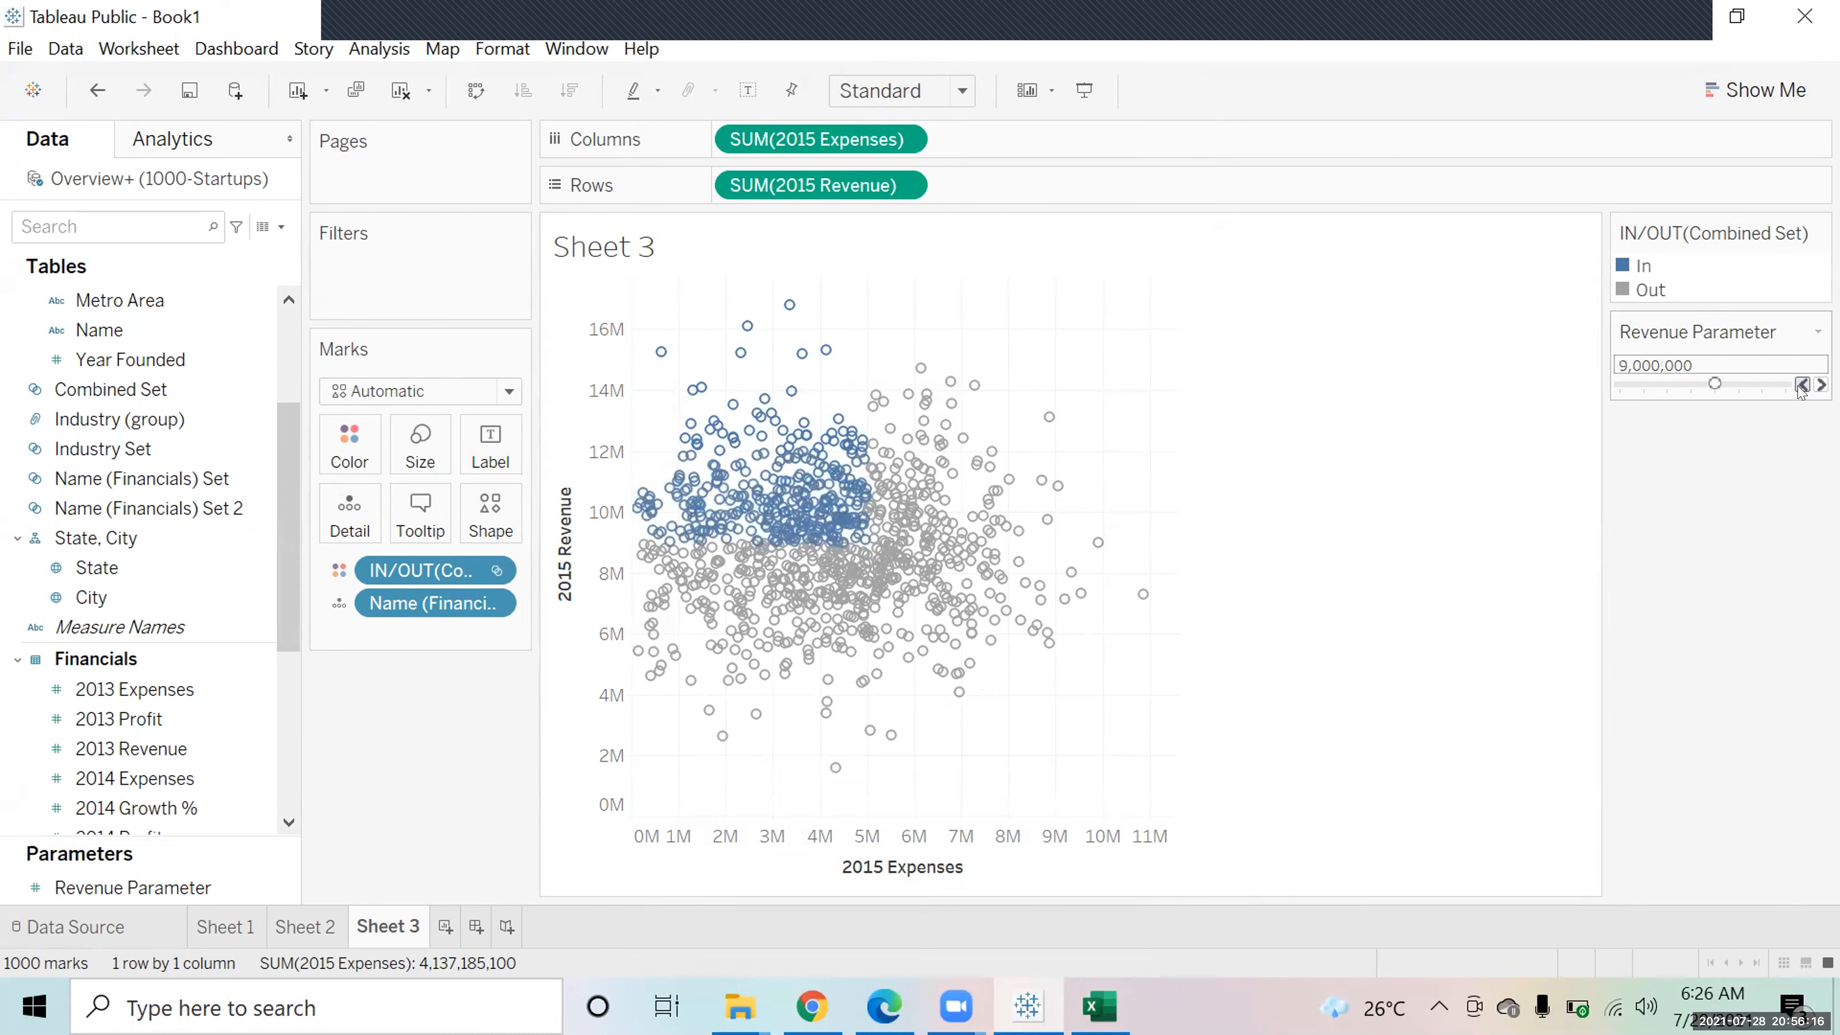
click(1802, 385)
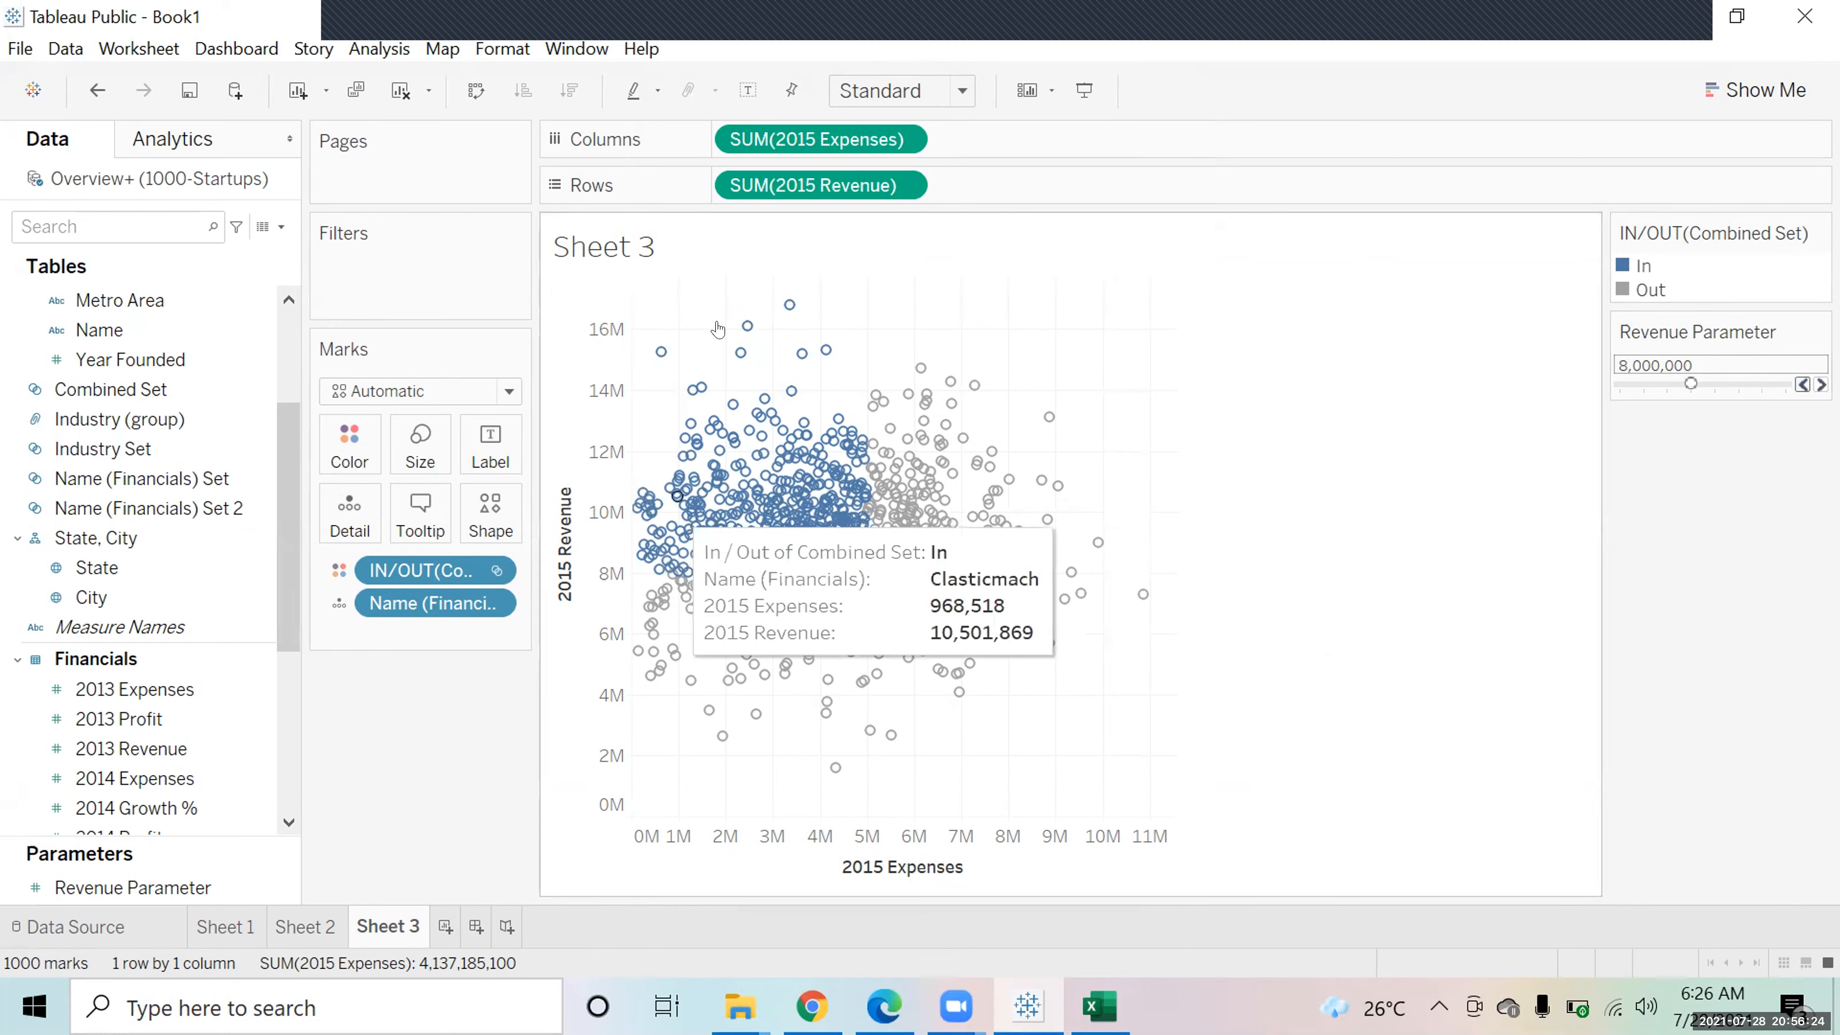
Open the sheet title for editing and select its entire default text
double_click(683, 235)
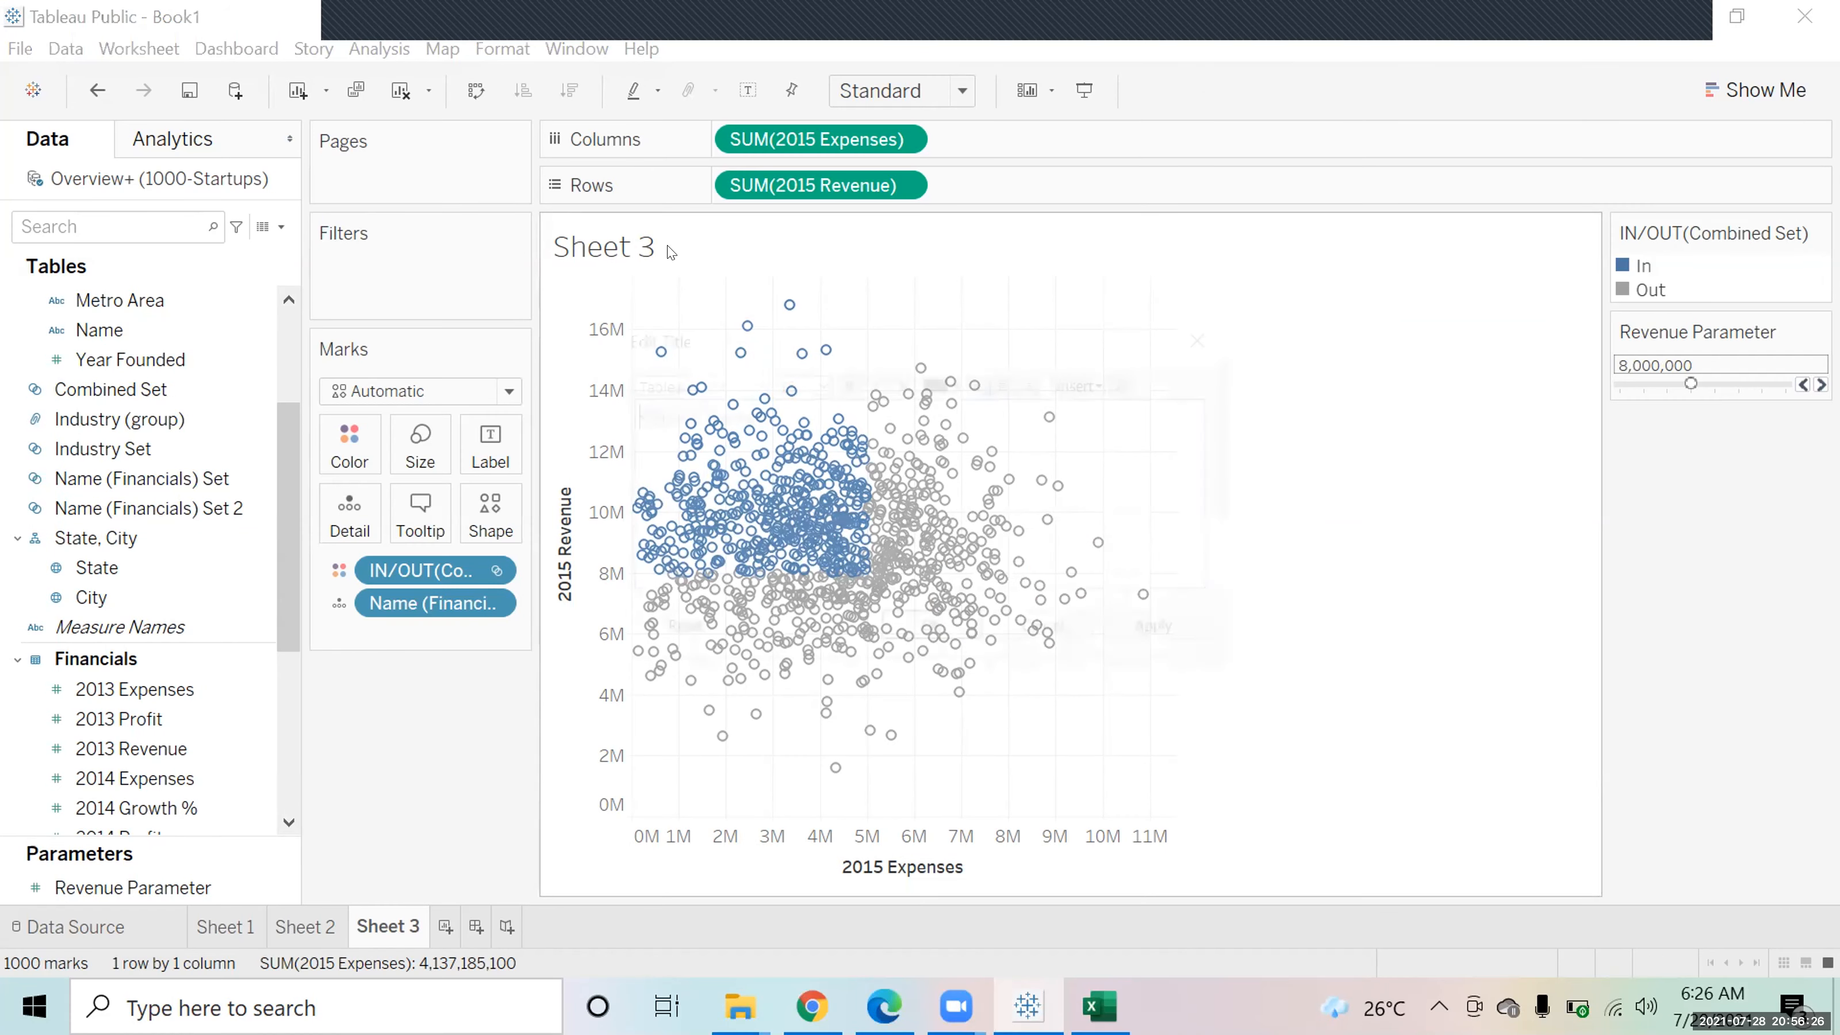
key(ctrl+a)
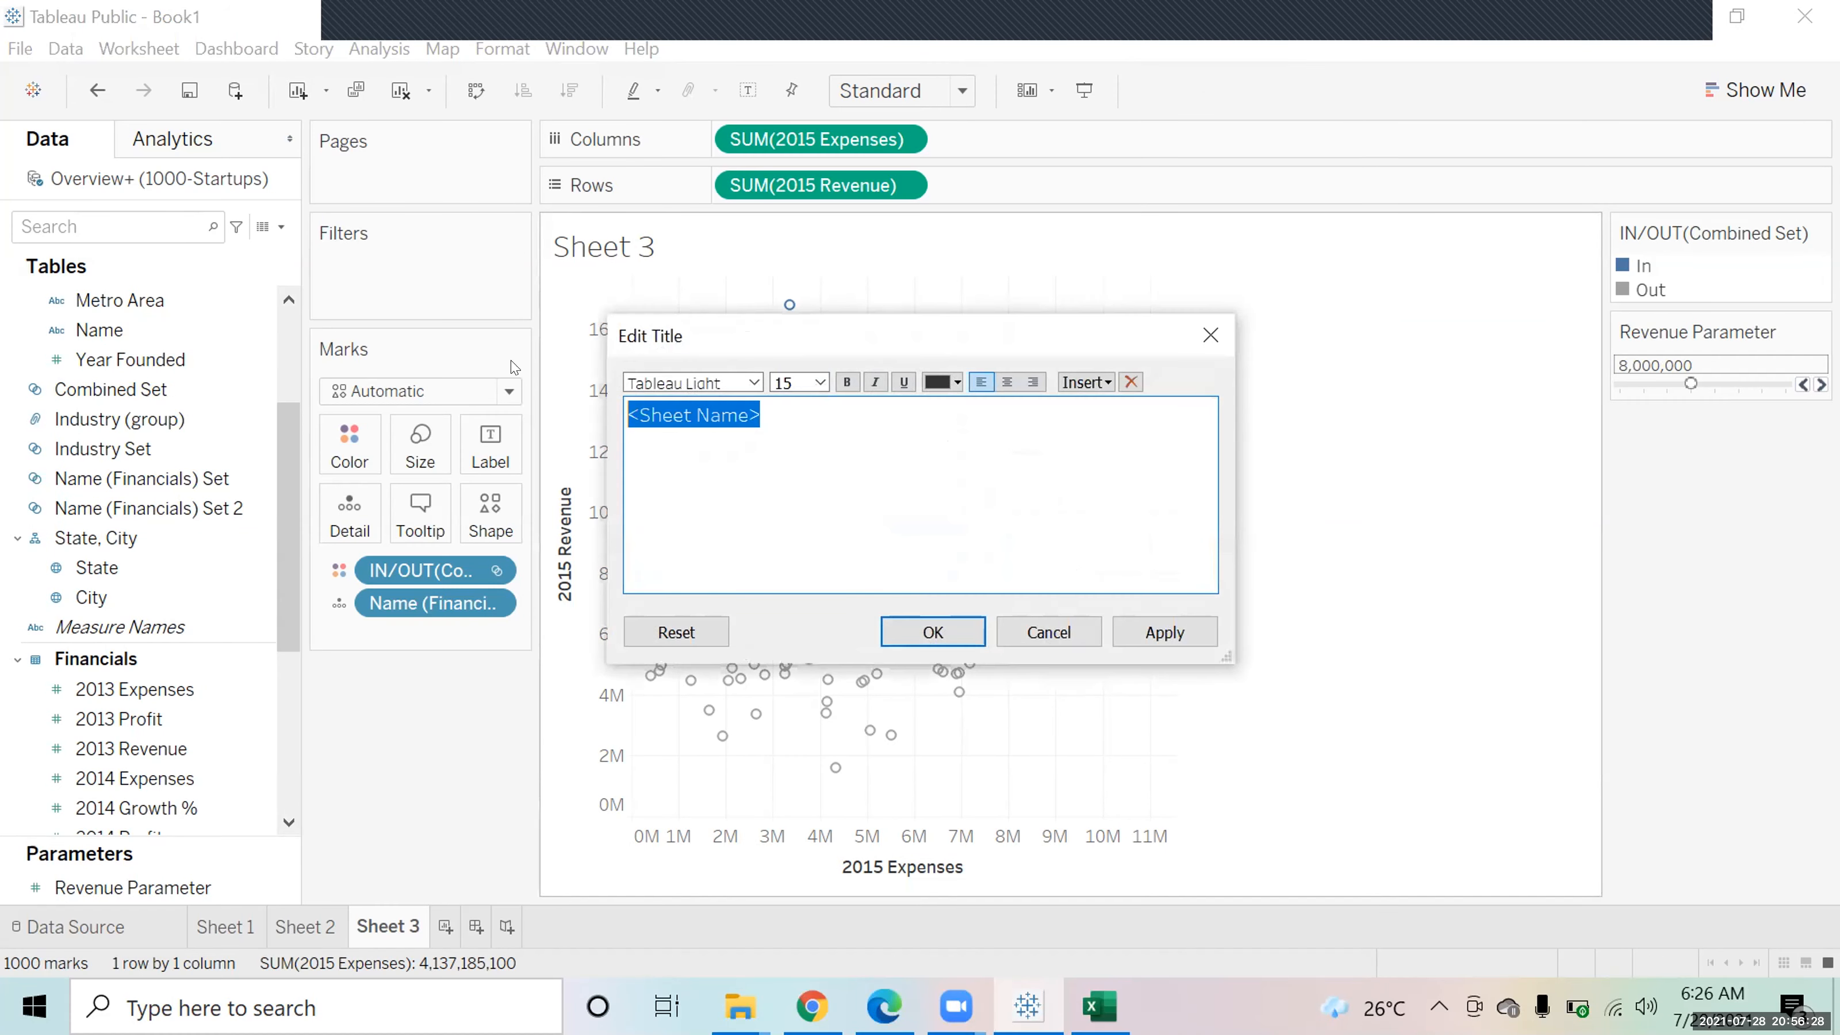
text(Sales an)
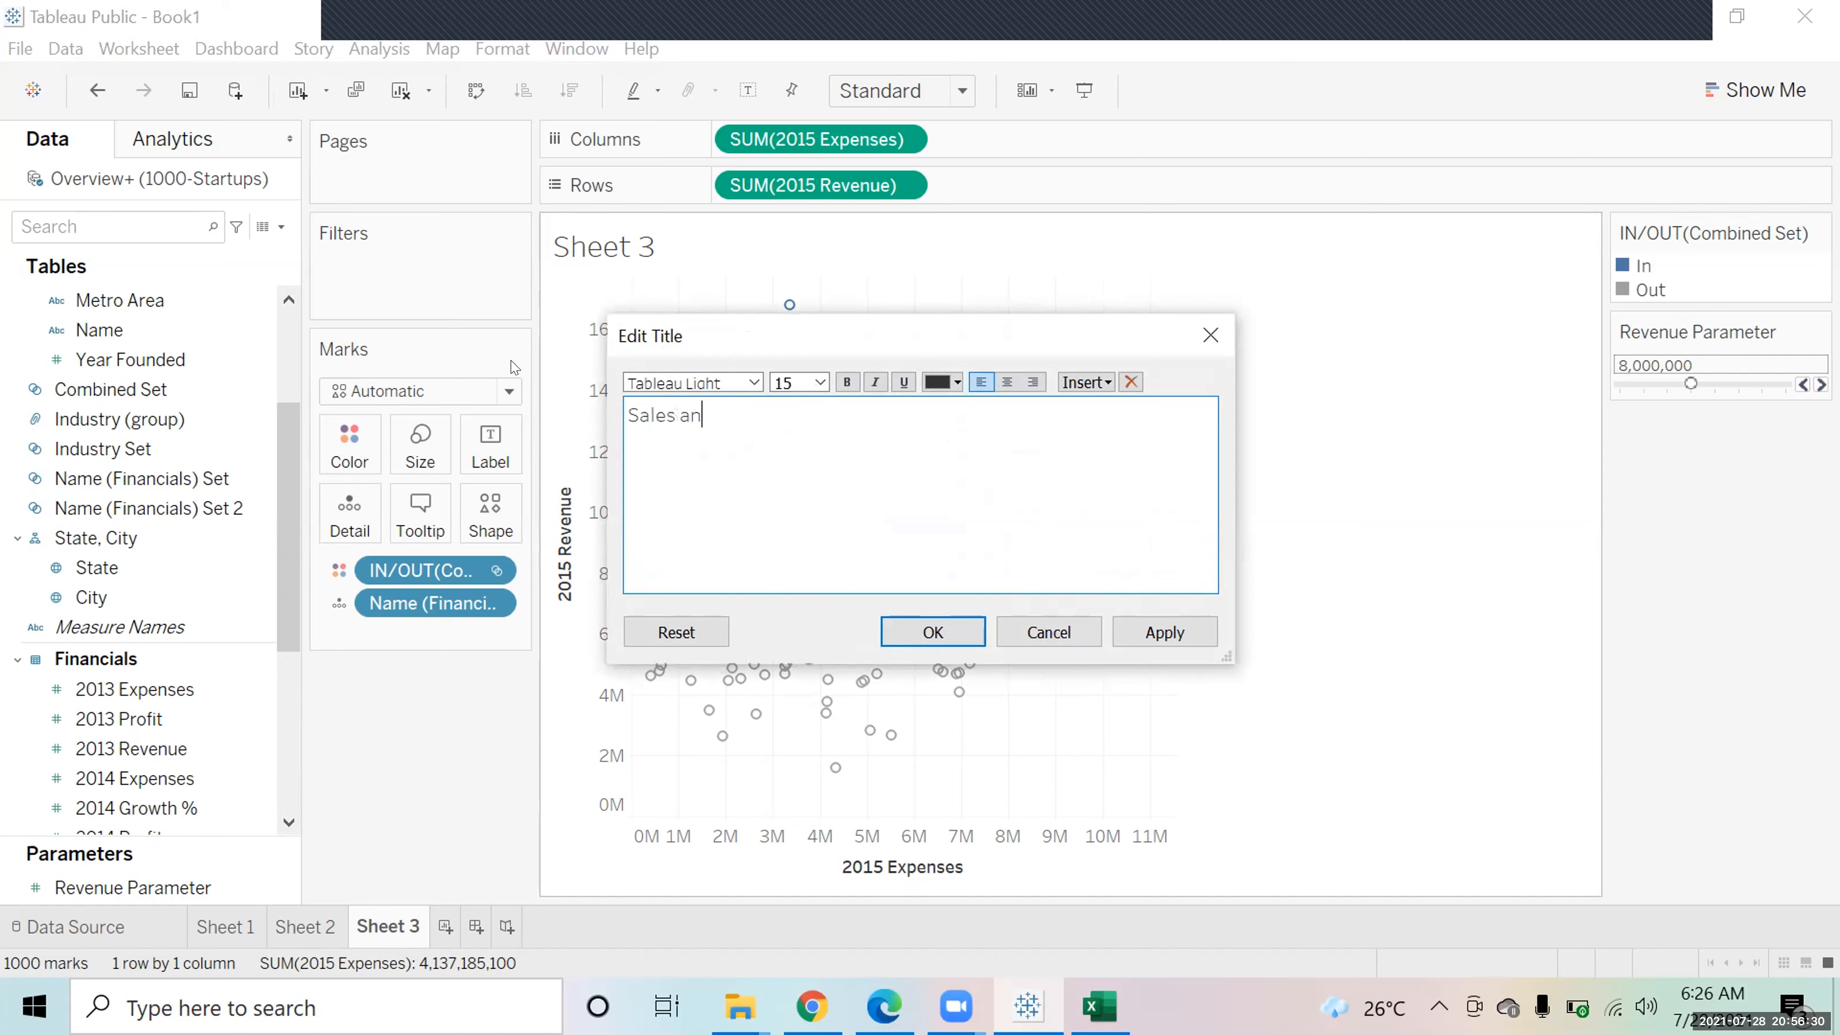
text(d Revenu)
key(BackSpace)
key(BackSpace)
key(BackSpace)
key(BackSpace)
key(BackSpace)
key(BackSpace)
key(BackSpace)
key(BackSpace)
key(BackSpace)
key(BackSpace)
key(BackSpace)
key(BackSpace)
key(BackSpace)
key(BackSpace)
key(BackSpace)
key(BackSpace)
Title the sheet "Expenses and Revenue(<Parameters.Revenue Parameter>)" with the parameter inserted as a dynamic field, and apply it
text(Expenses and Revenue()
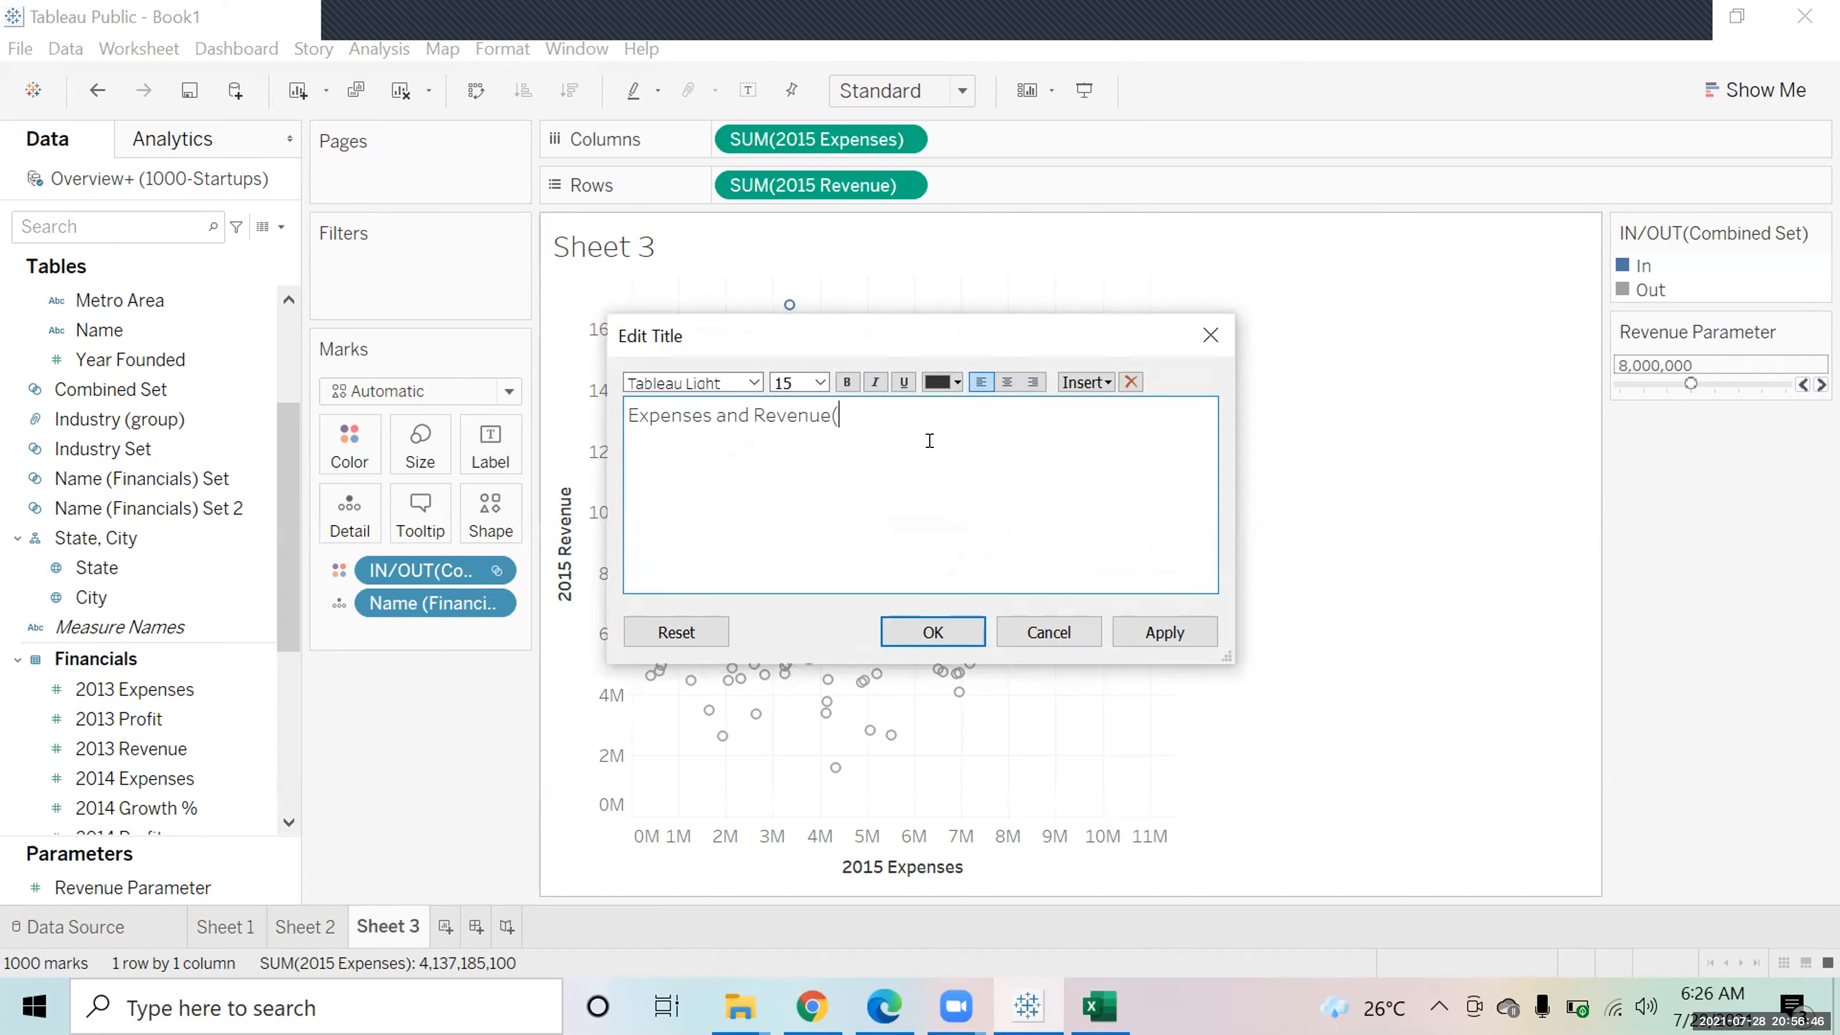
click(1084, 383)
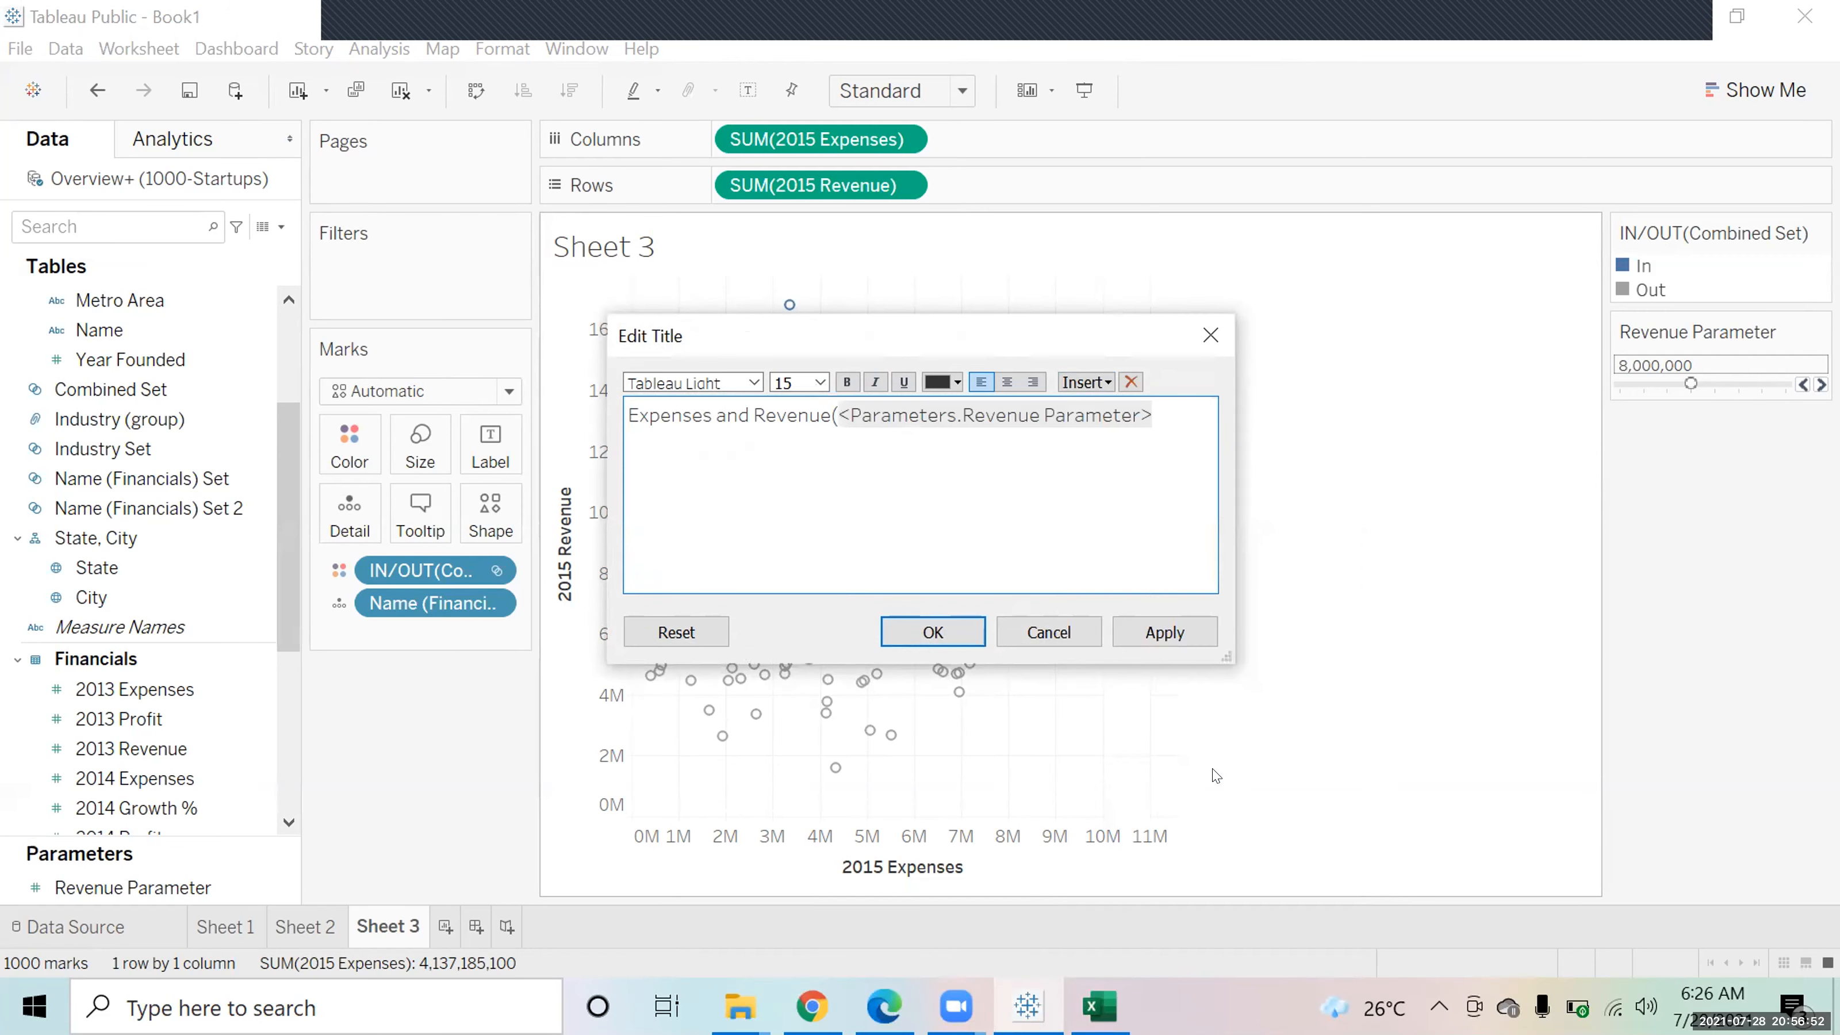
text())
click(1163, 632)
click(931, 632)
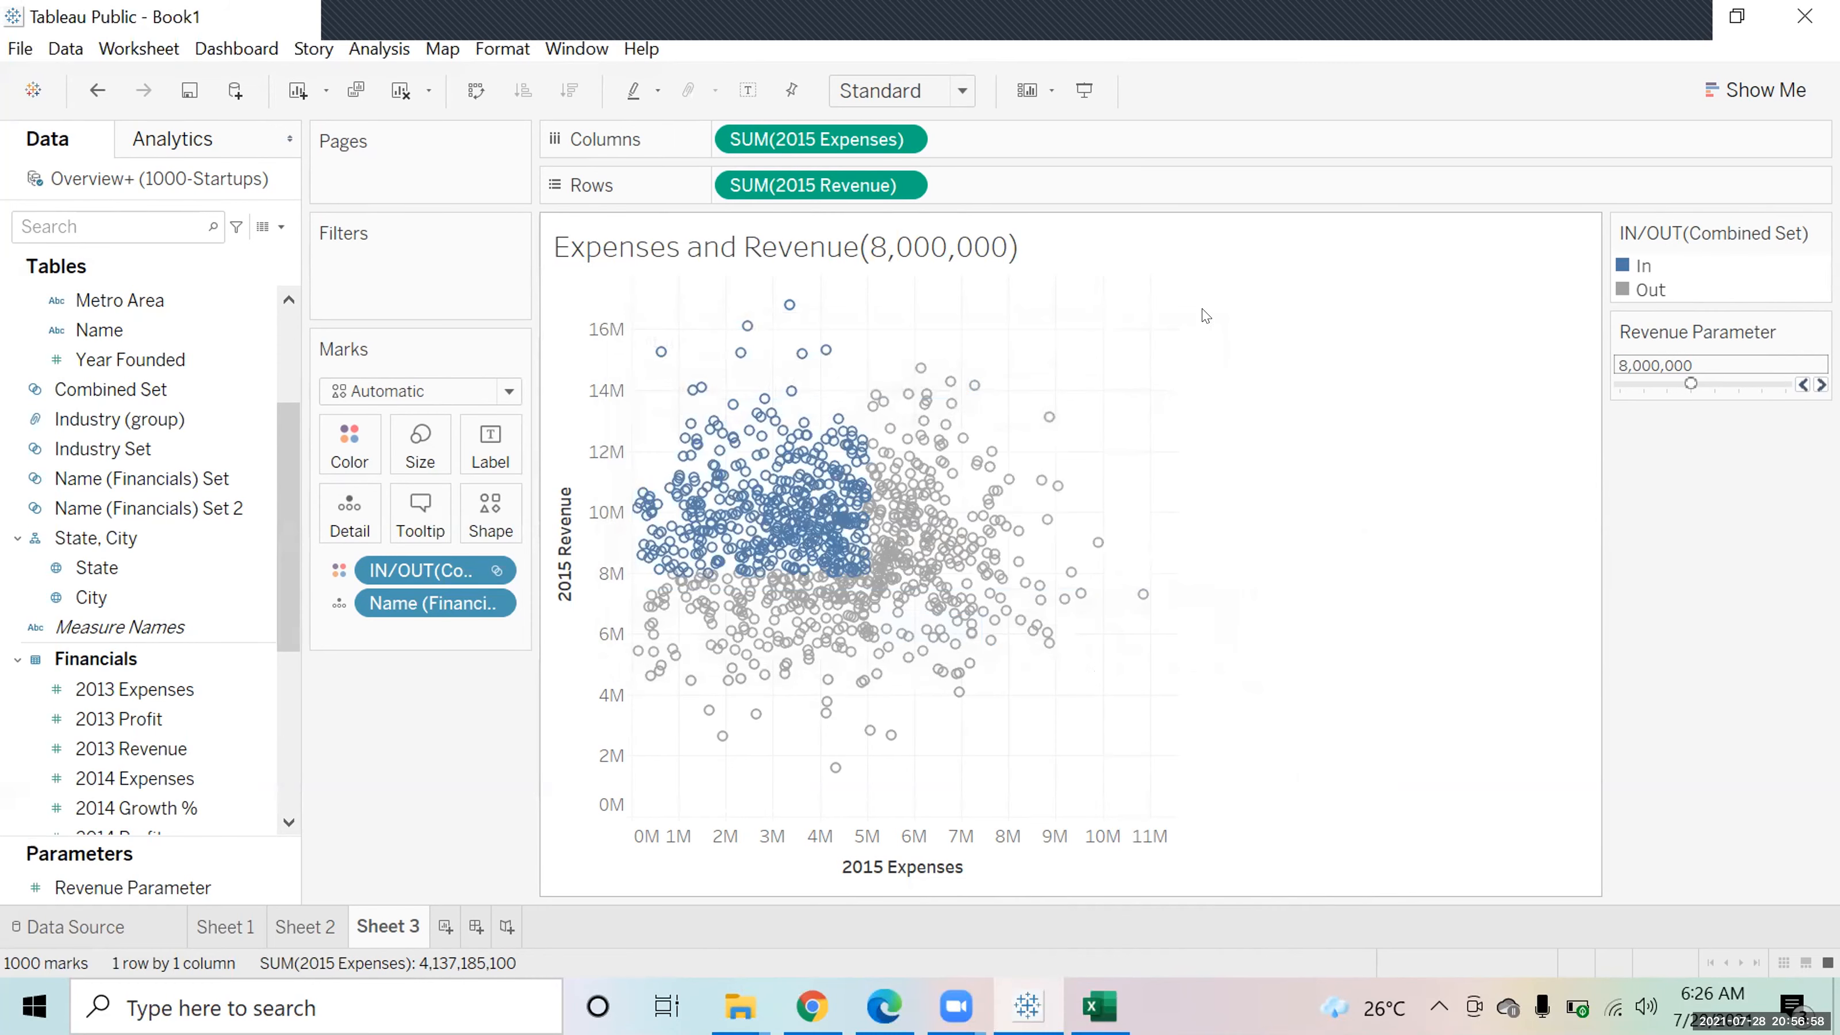
Test the dynamic title by raising the Revenue Parameter to 11,000,000 and returning it to 8,000,000
click(1821, 384)
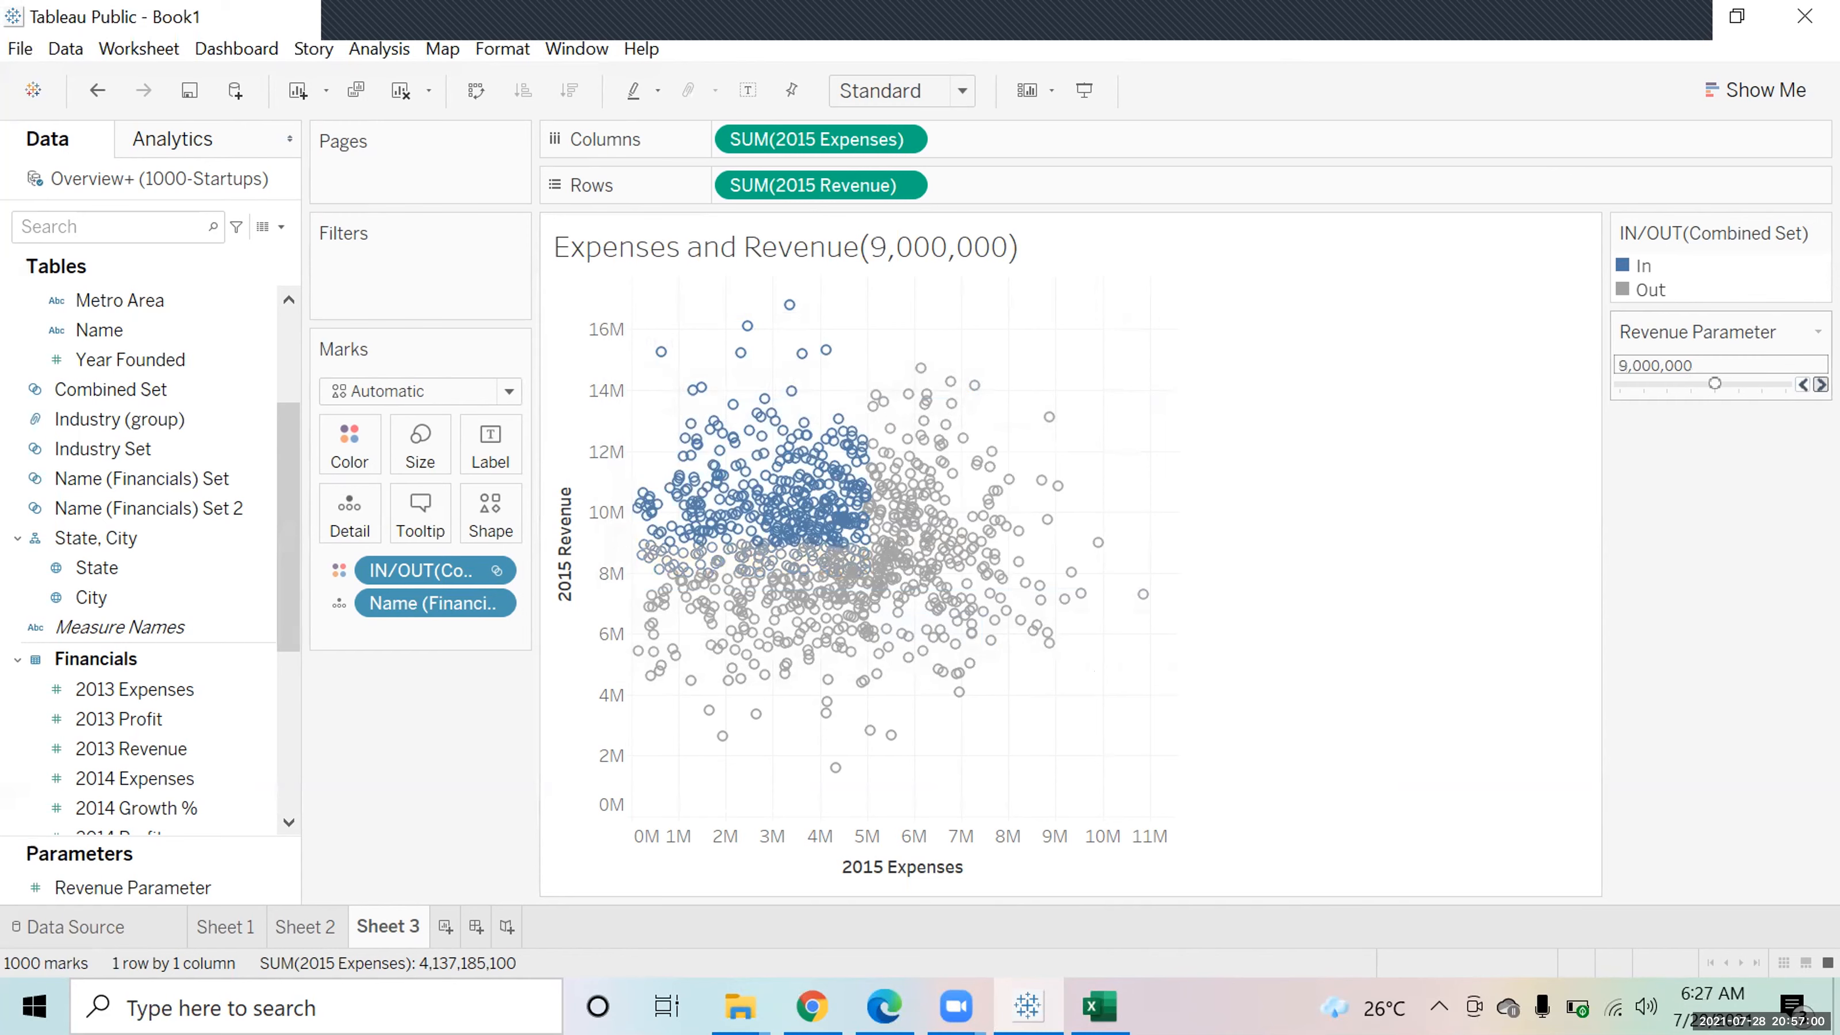
click(1820, 384)
click(1821, 384)
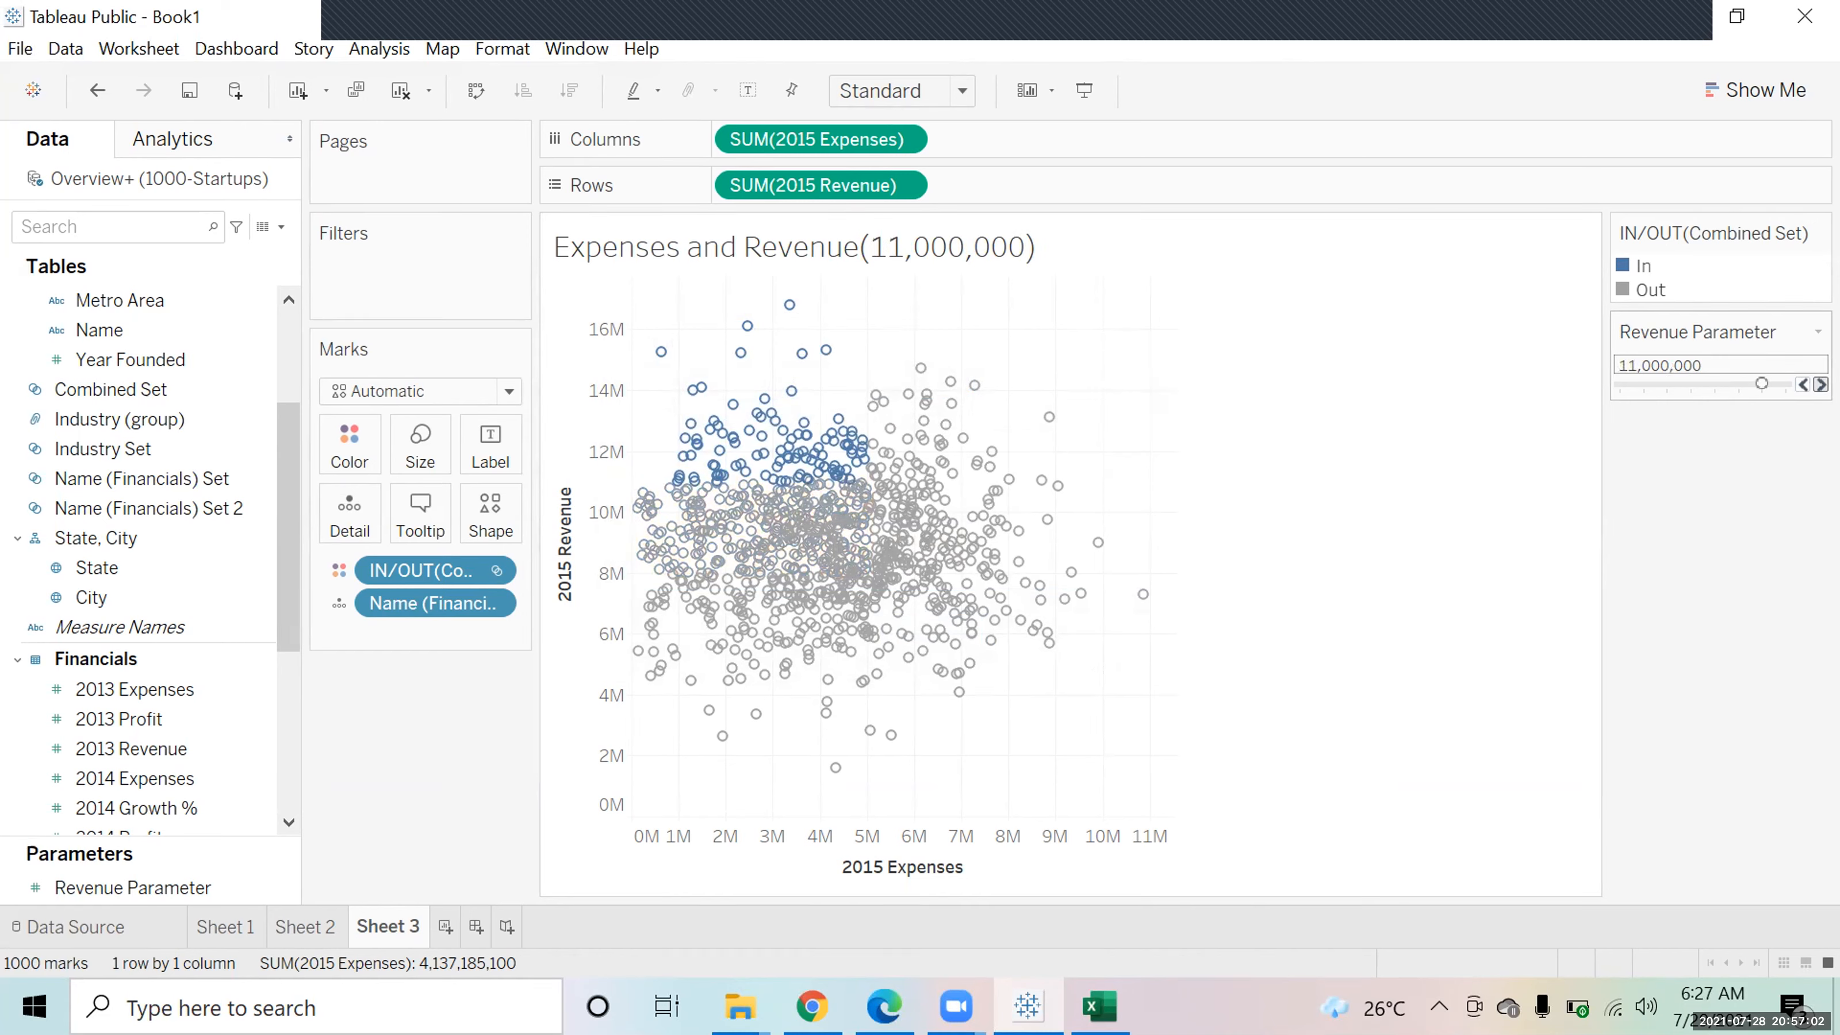
click(1802, 384)
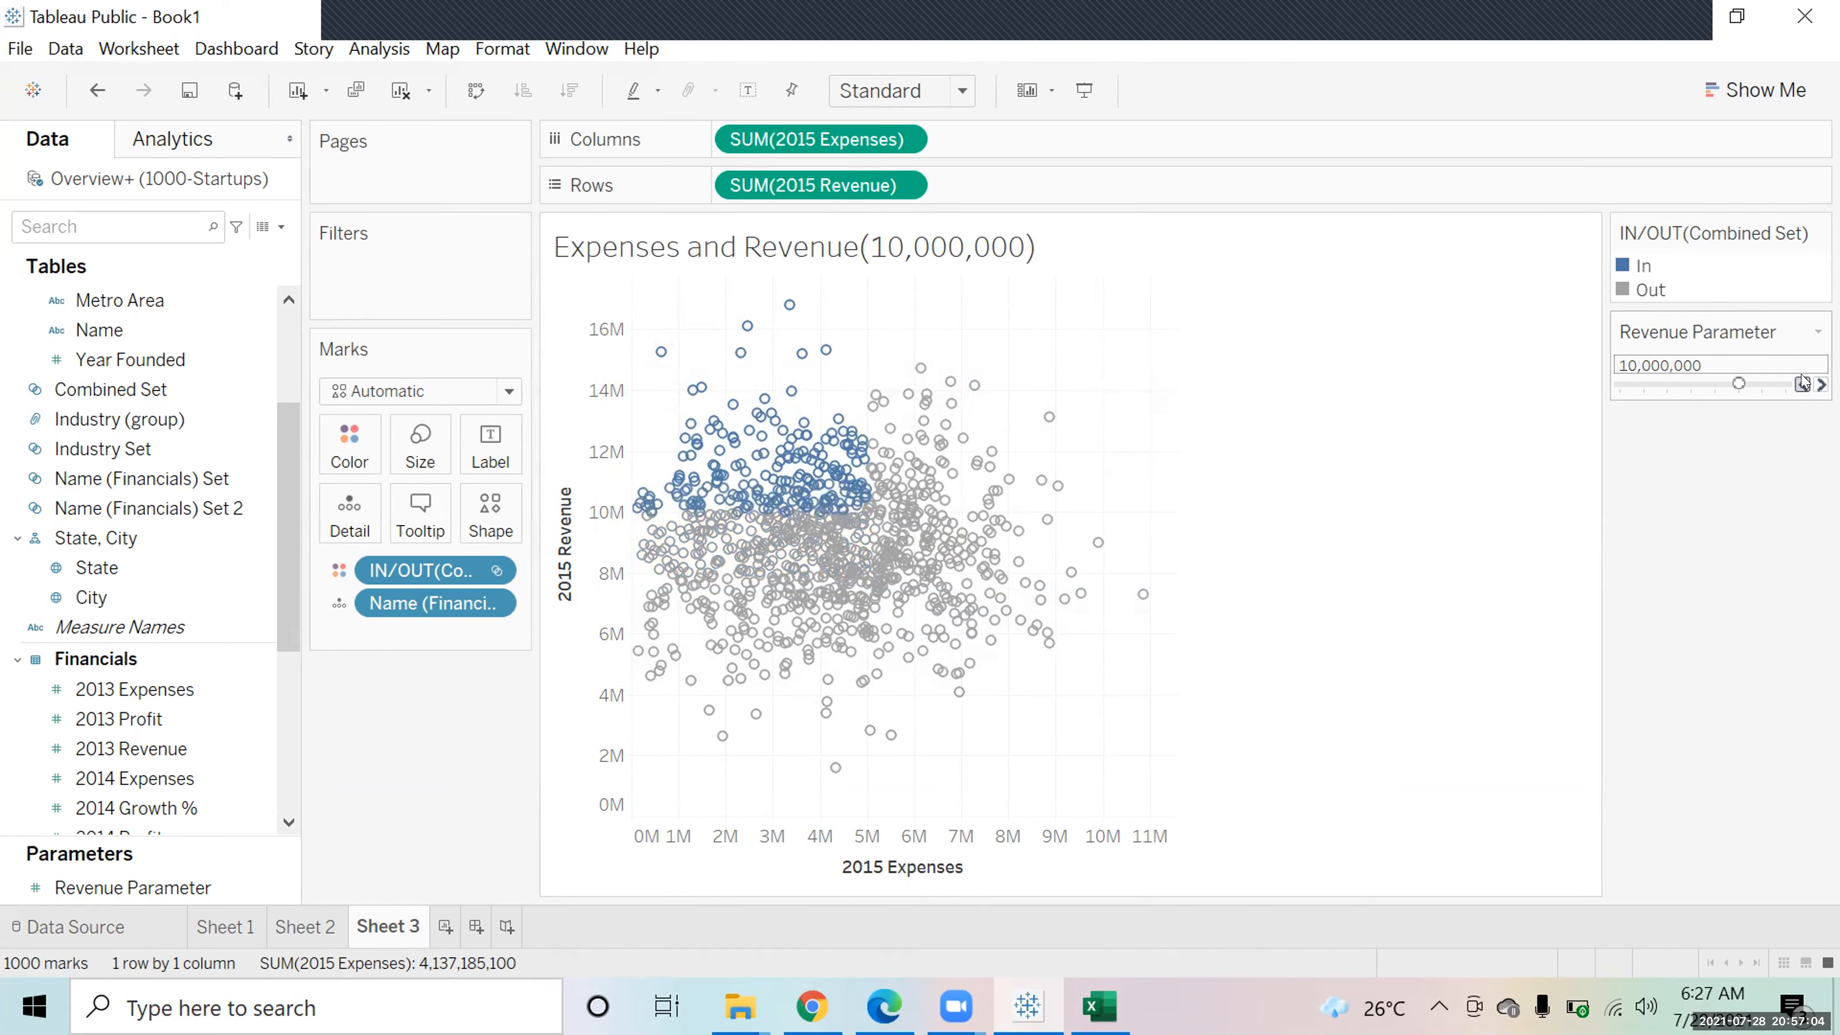
click(1802, 384)
click(1802, 384)
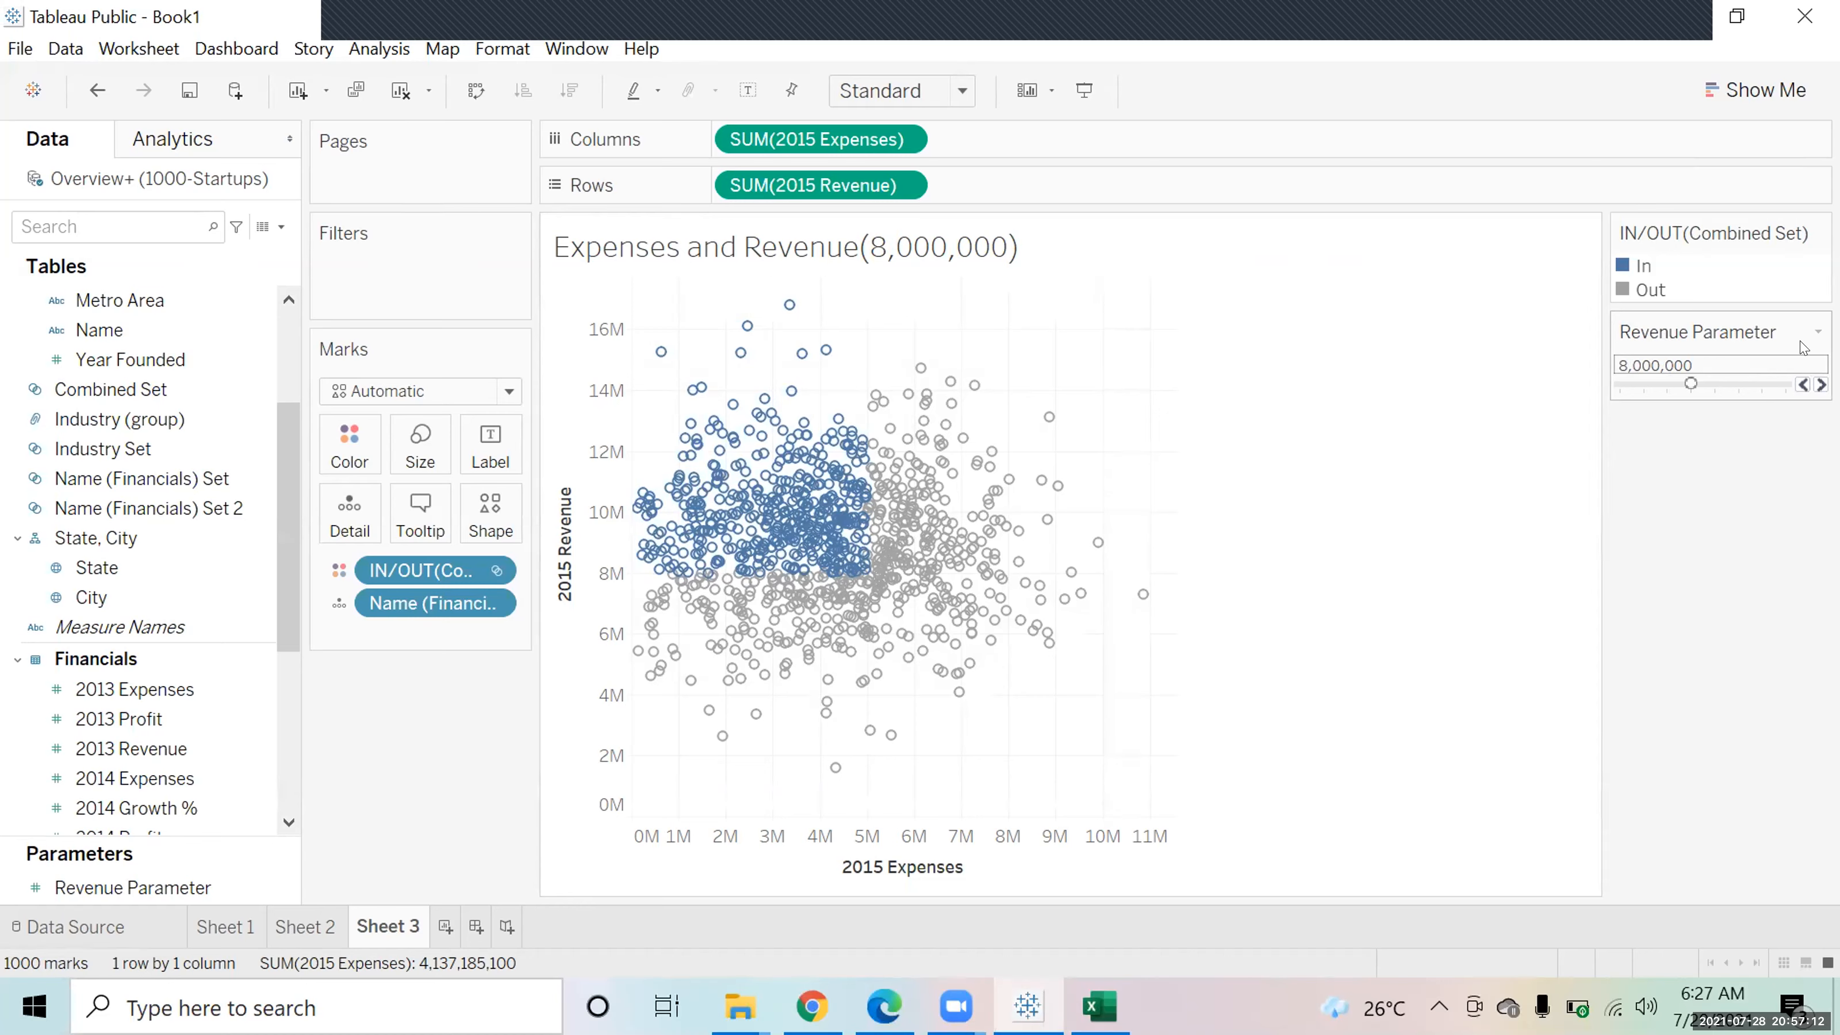
click(1818, 331)
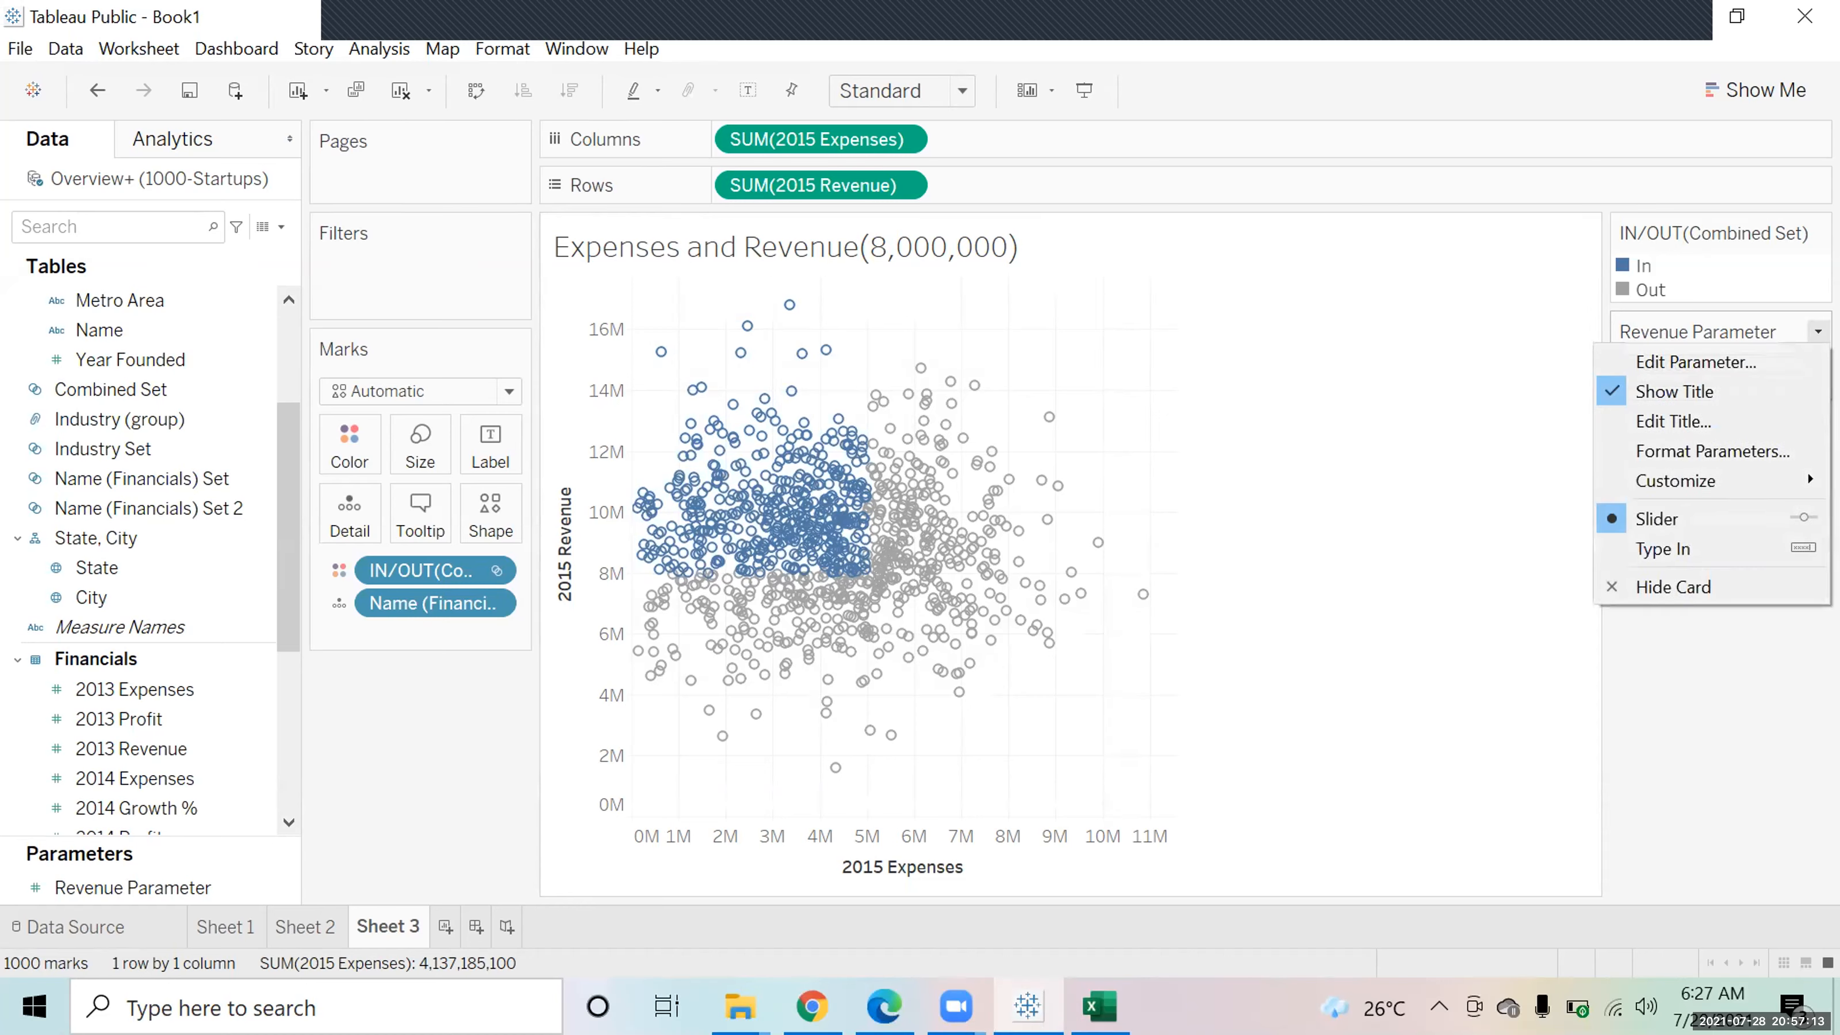
click(1690, 696)
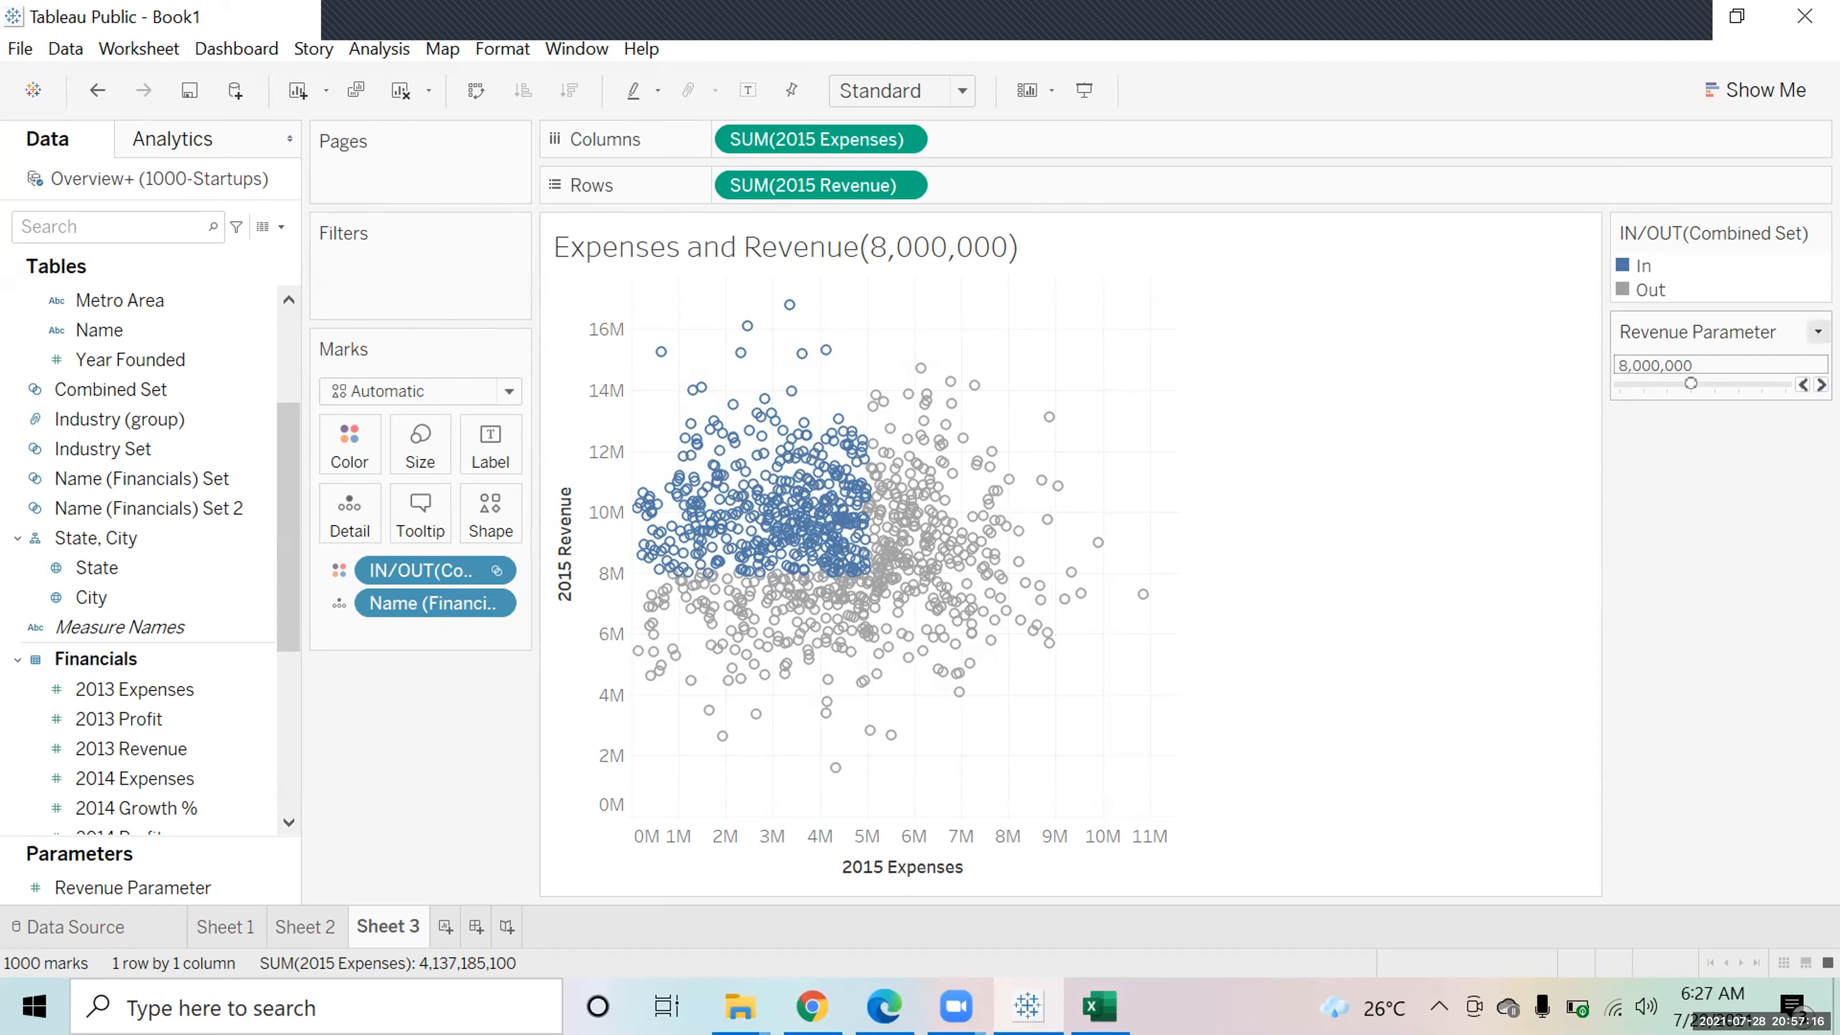
click(1817, 331)
click(1699, 451)
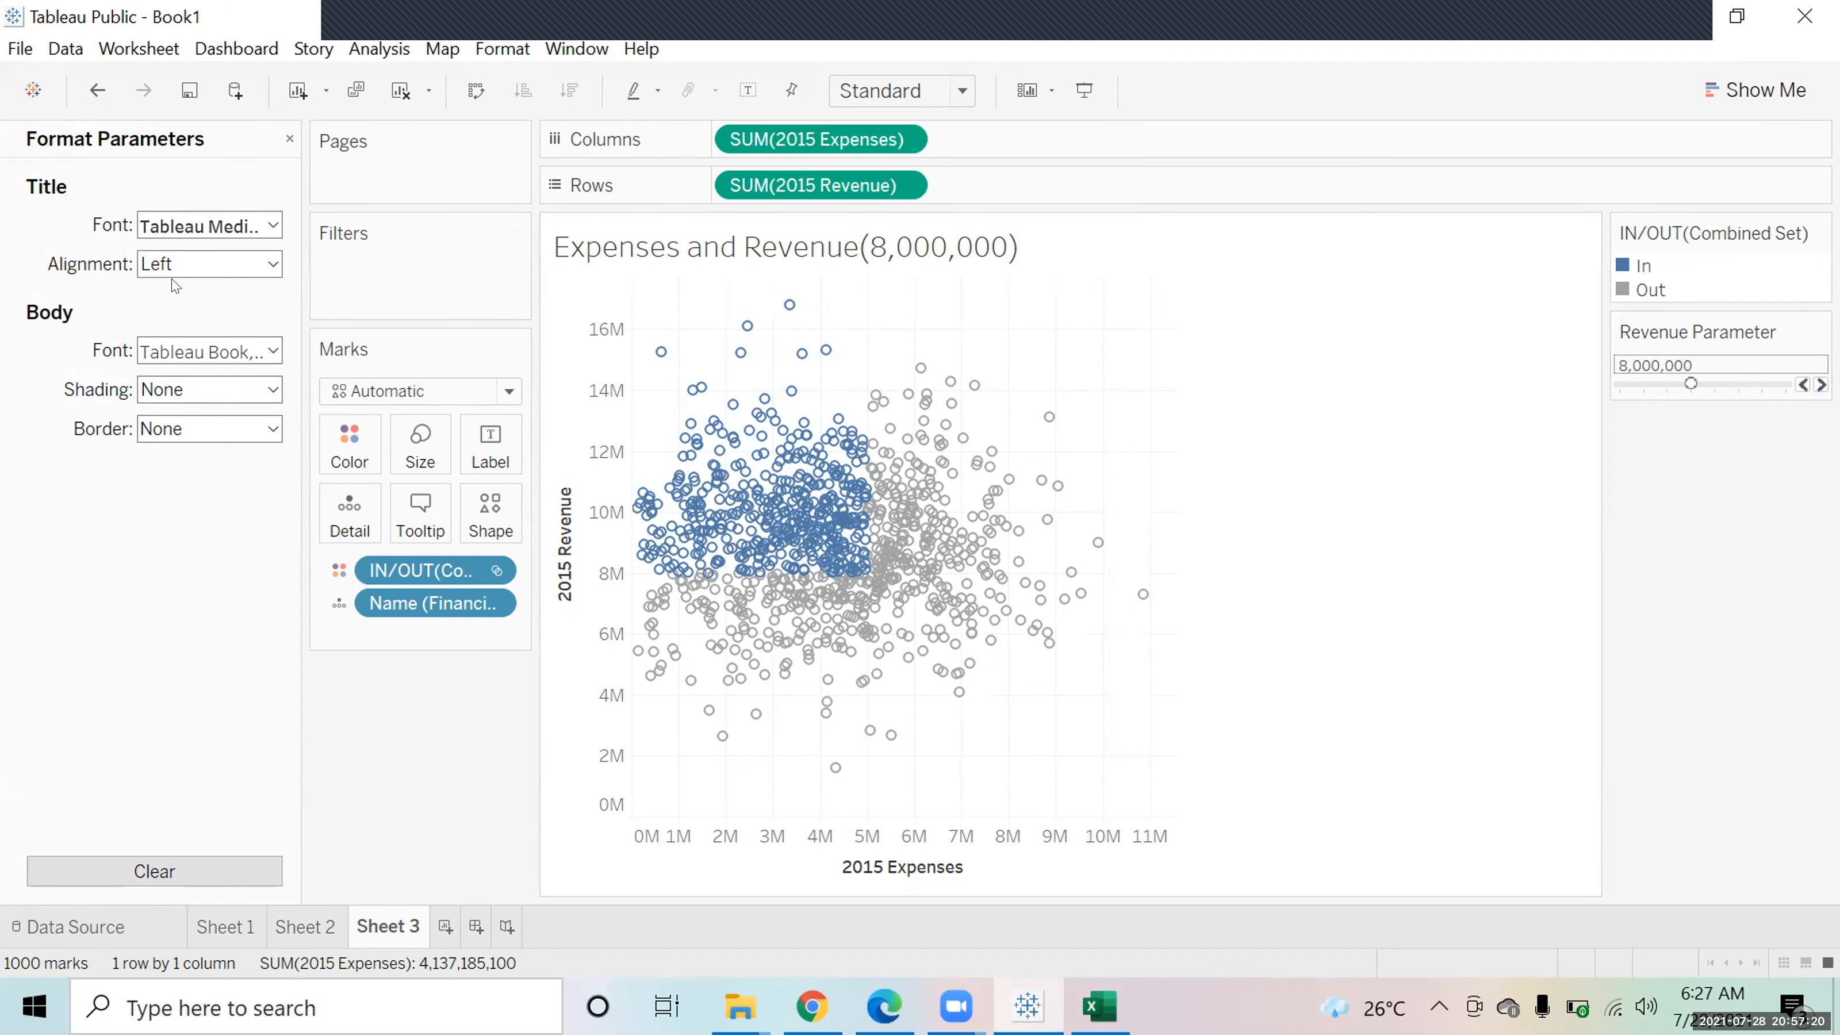
click(286, 137)
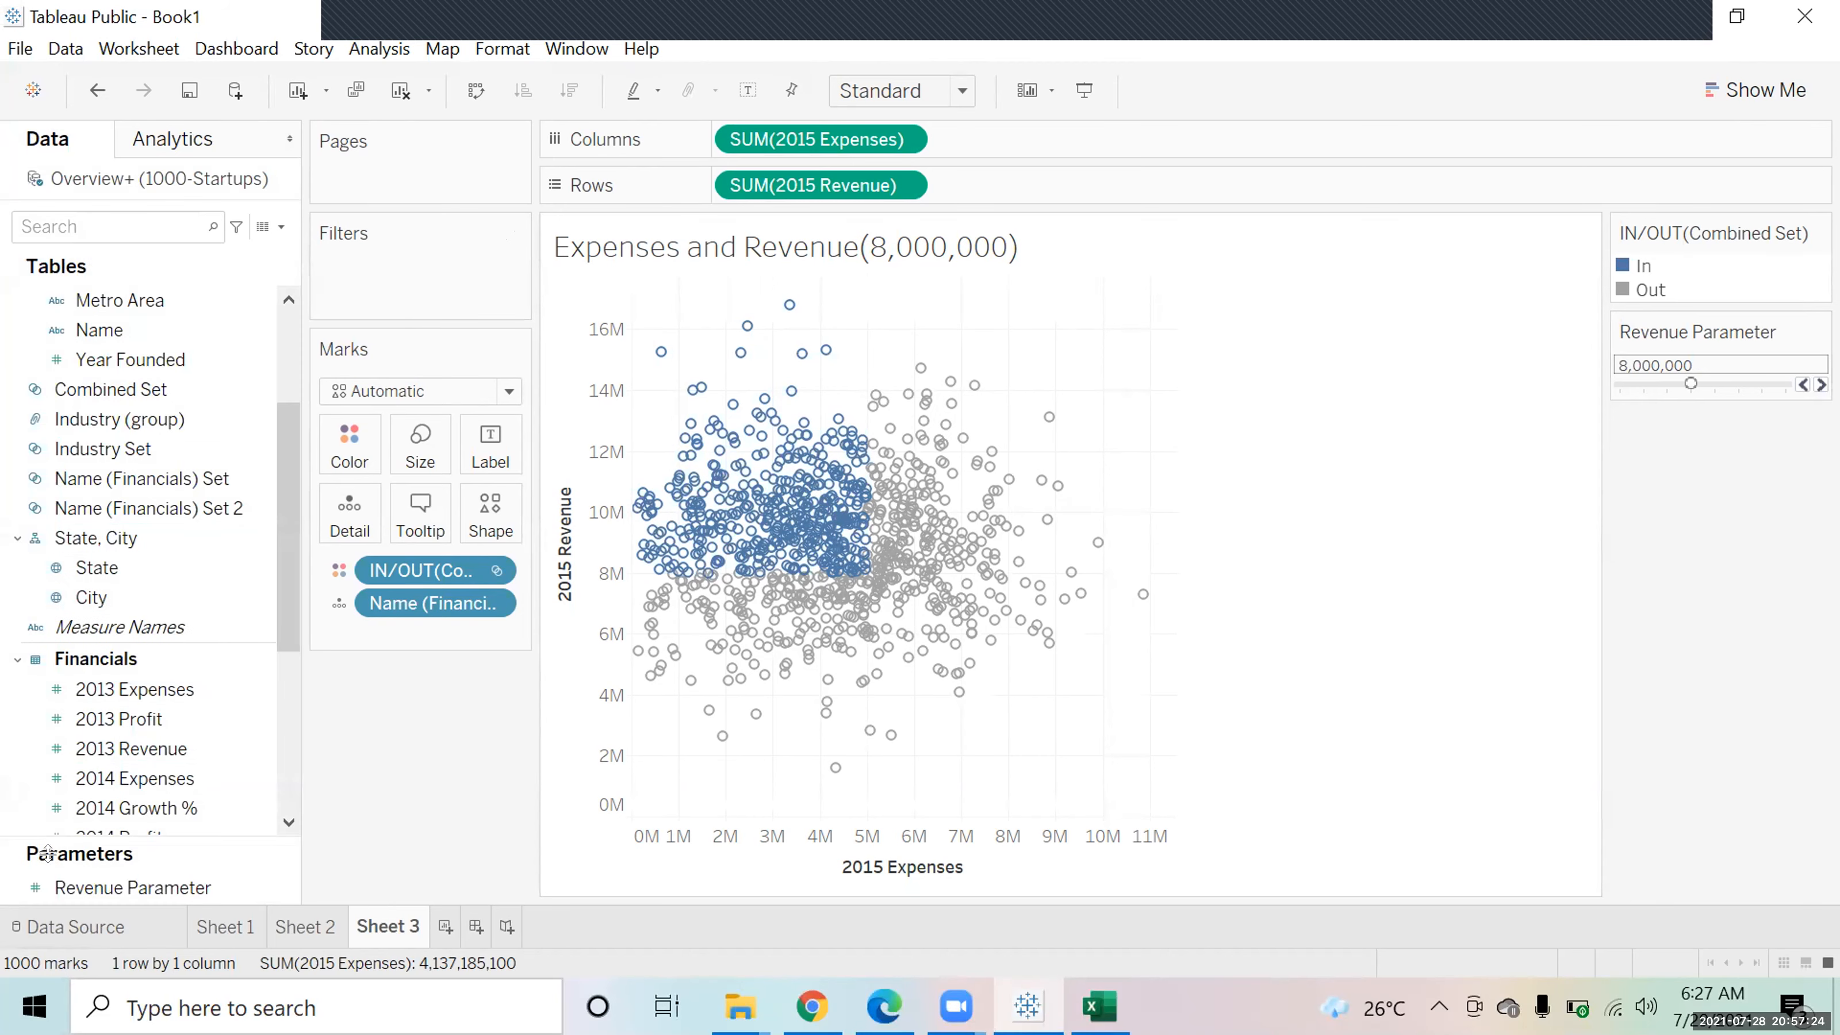
Set the Revenue Parameter's display format to Number (Custom) with 2 decimal places and Millions (M) as display units
right_click(101, 888)
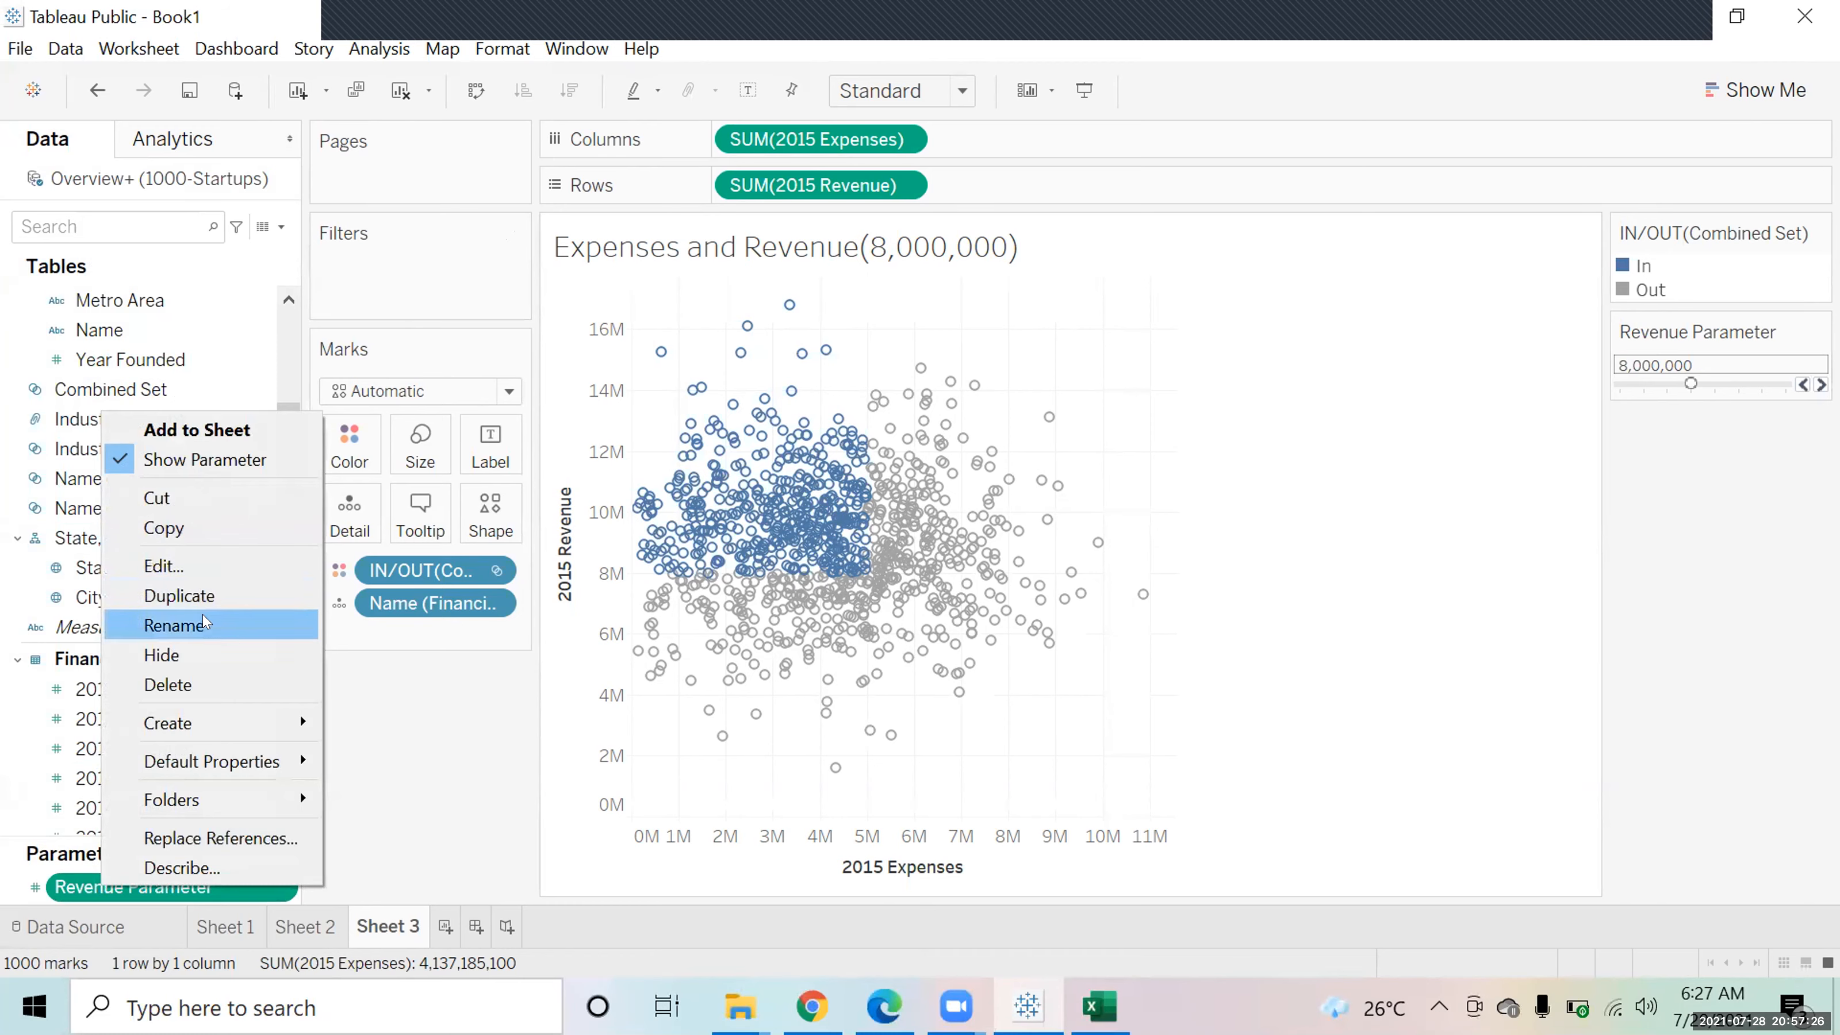
click(185, 566)
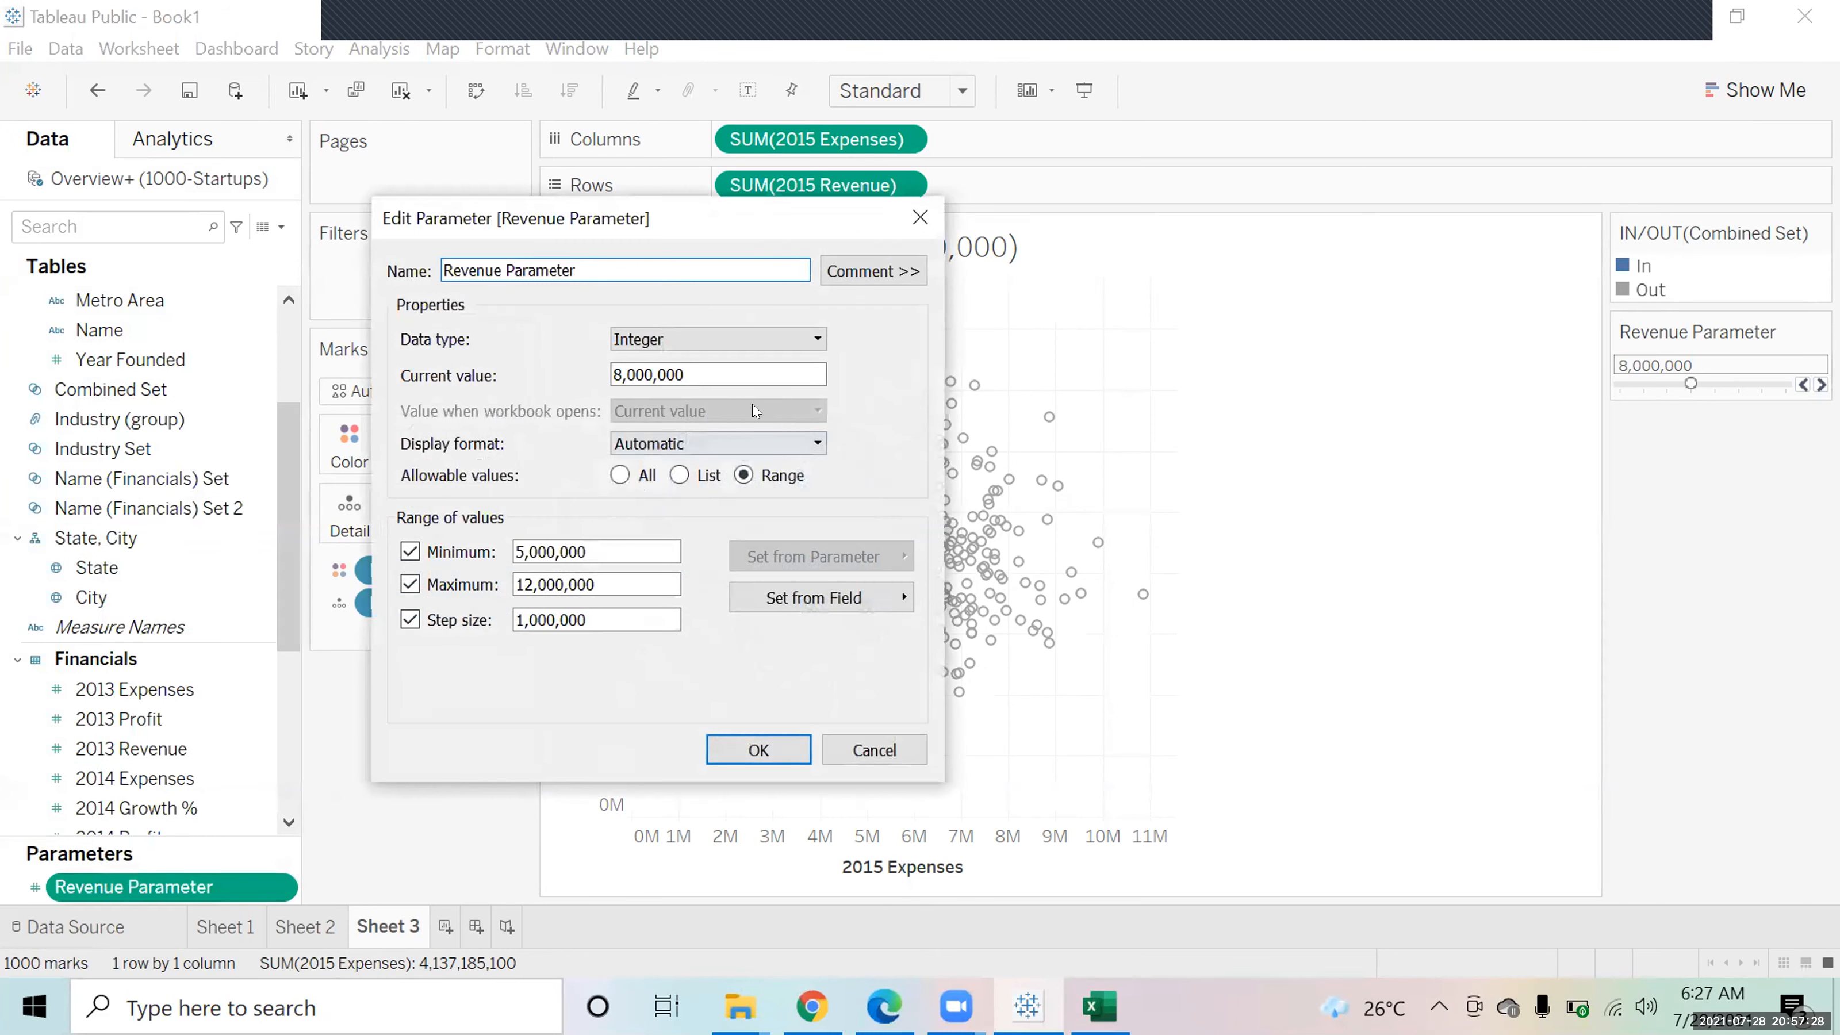
click(714, 444)
click(683, 515)
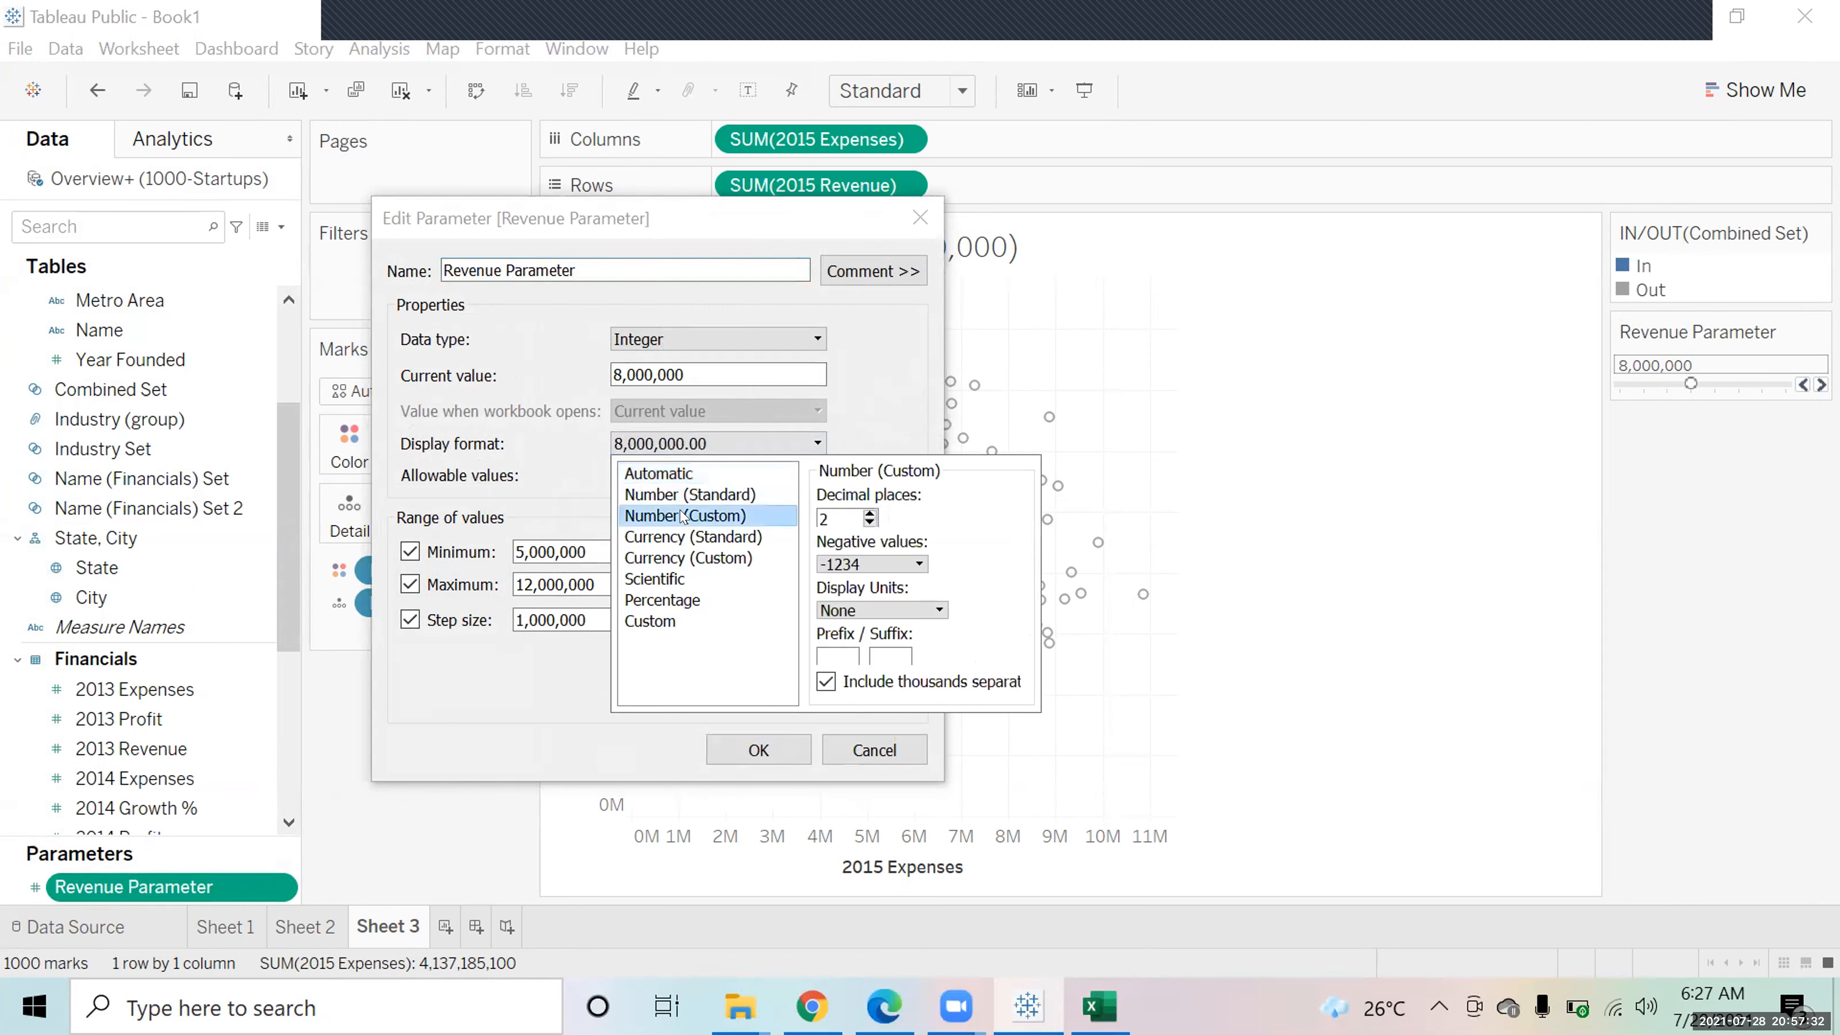
click(881, 609)
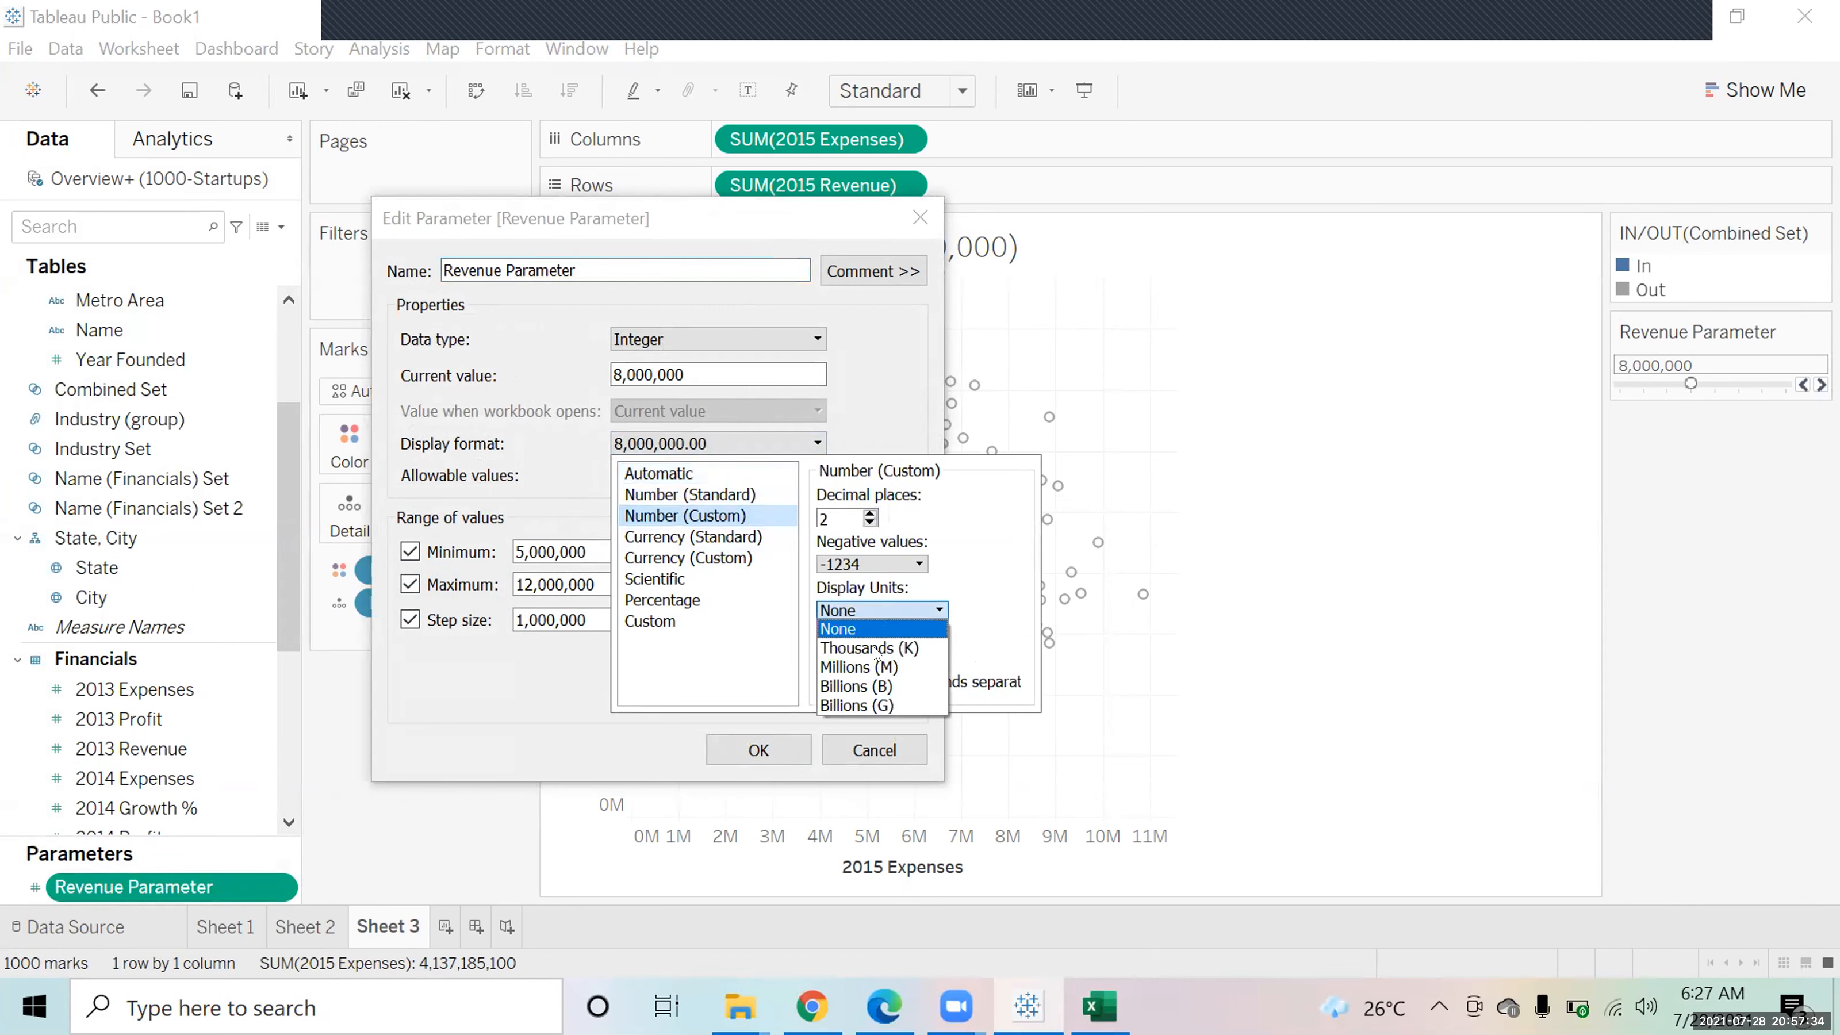
click(862, 667)
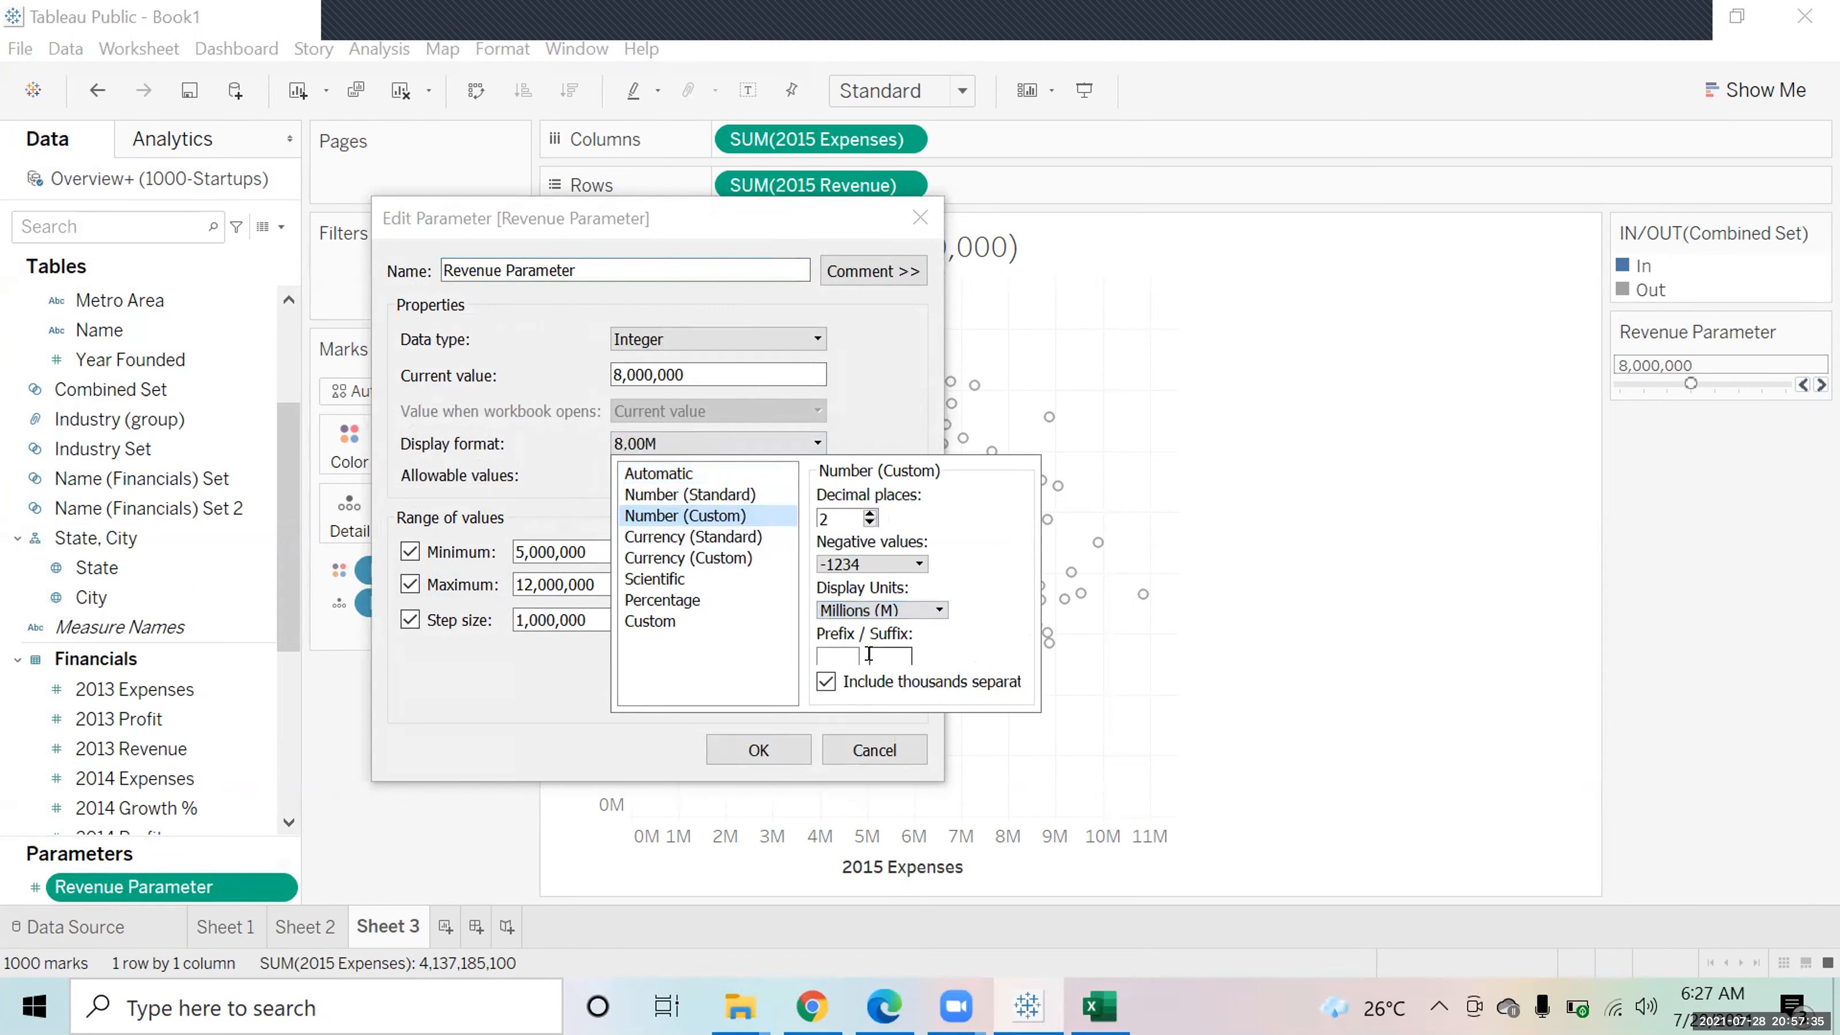
click(577, 697)
click(758, 751)
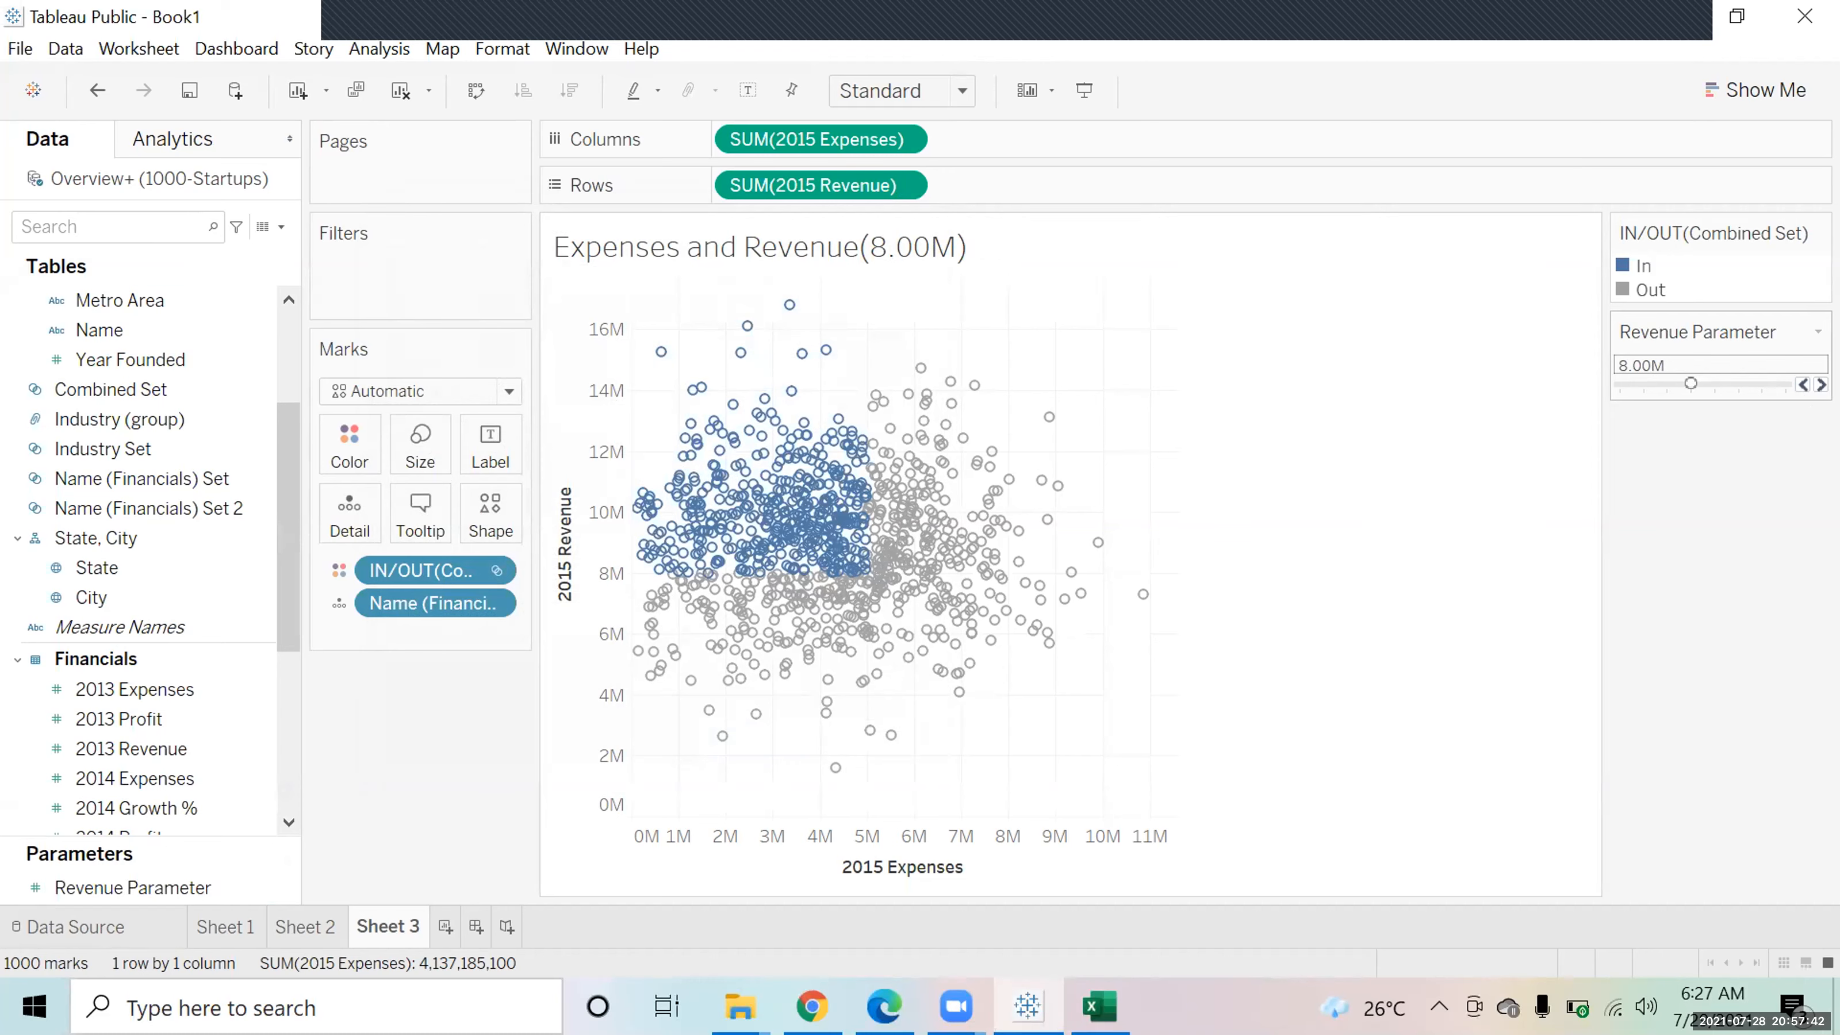
Raise the Revenue Parameter to 10.00M to check the title and the combined set's coloring
click(1820, 384)
click(1821, 385)
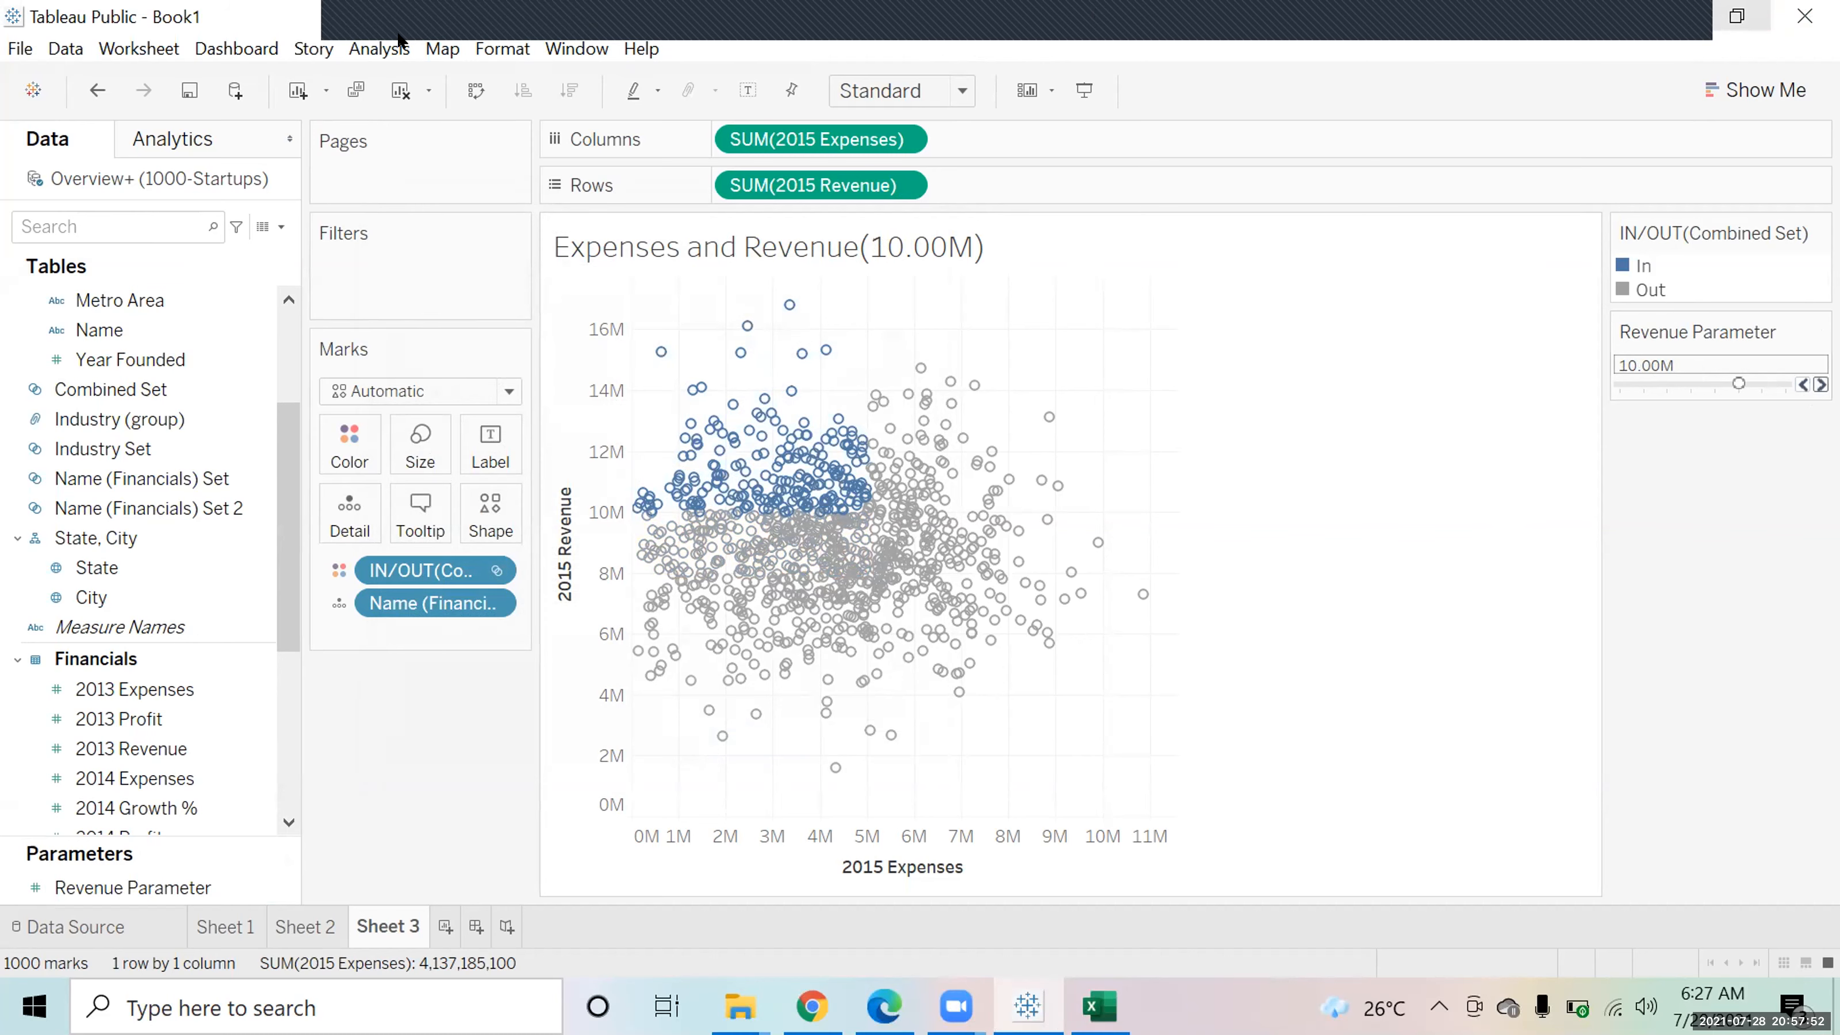
mouse_move(398, 35)
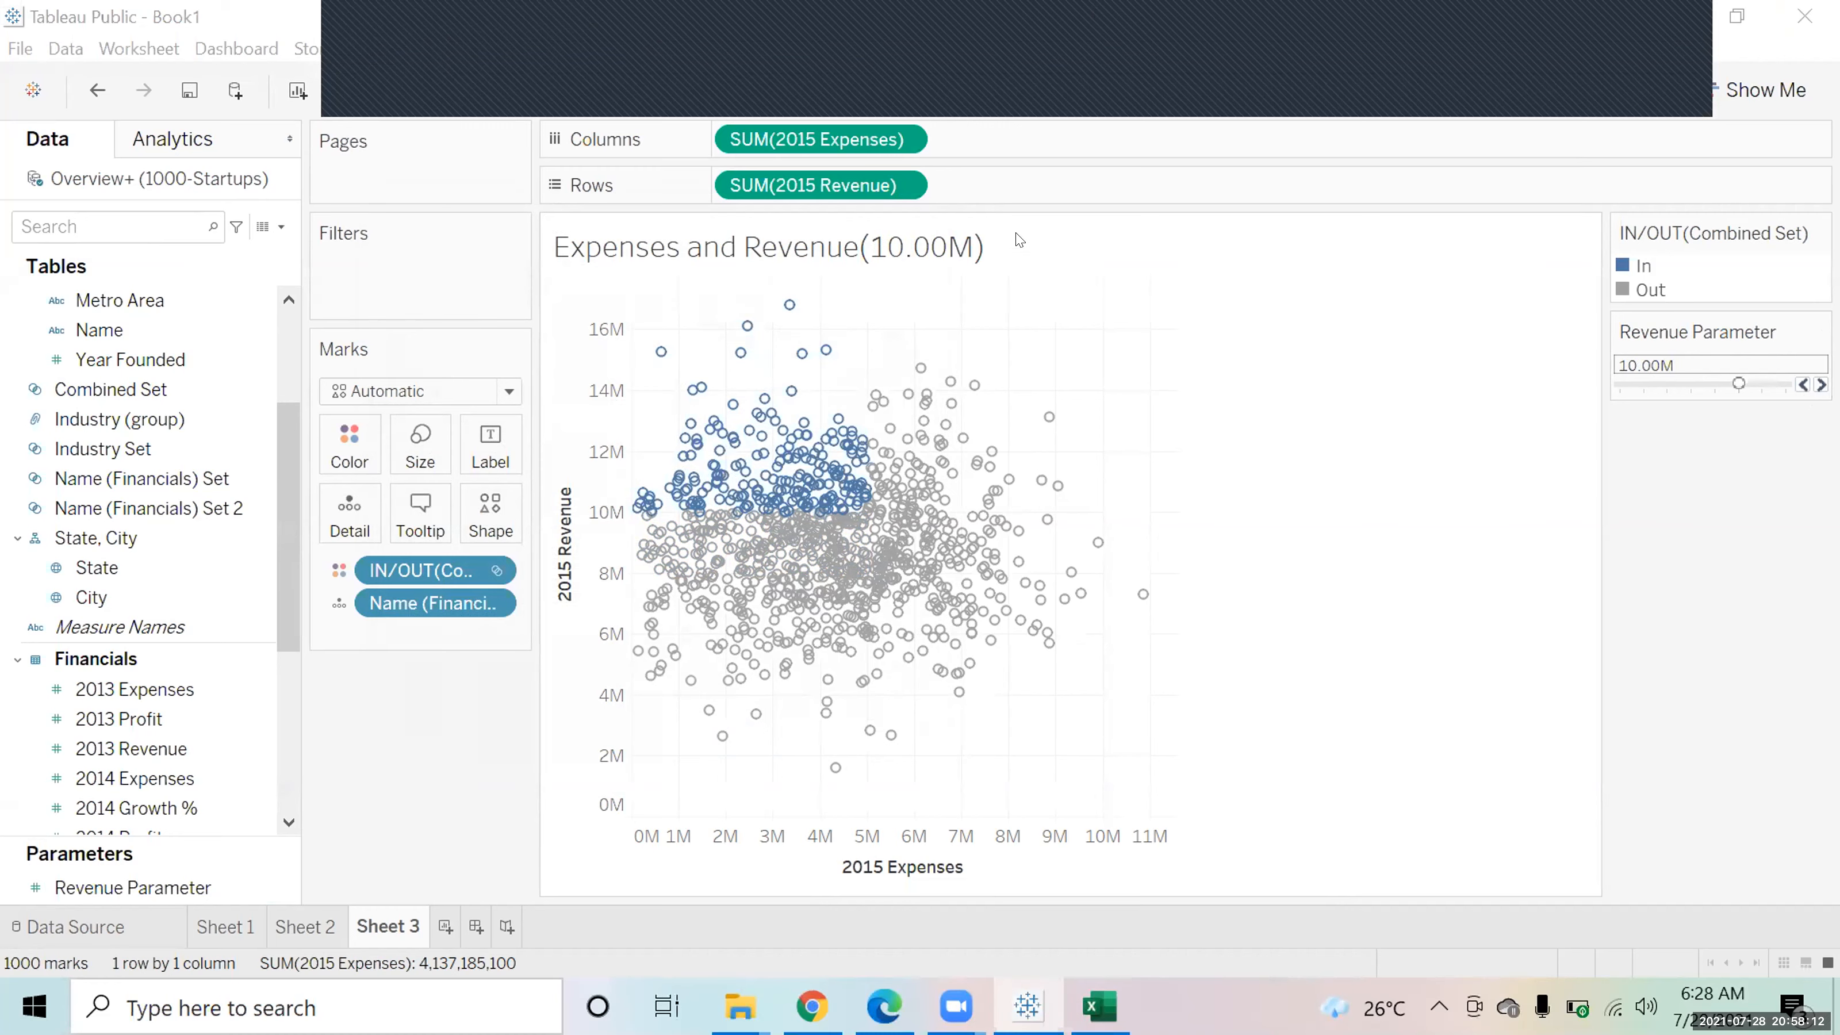
Review the fields that can be inserted into the sheet title, and leave the title editor without changes
double_click(1021, 274)
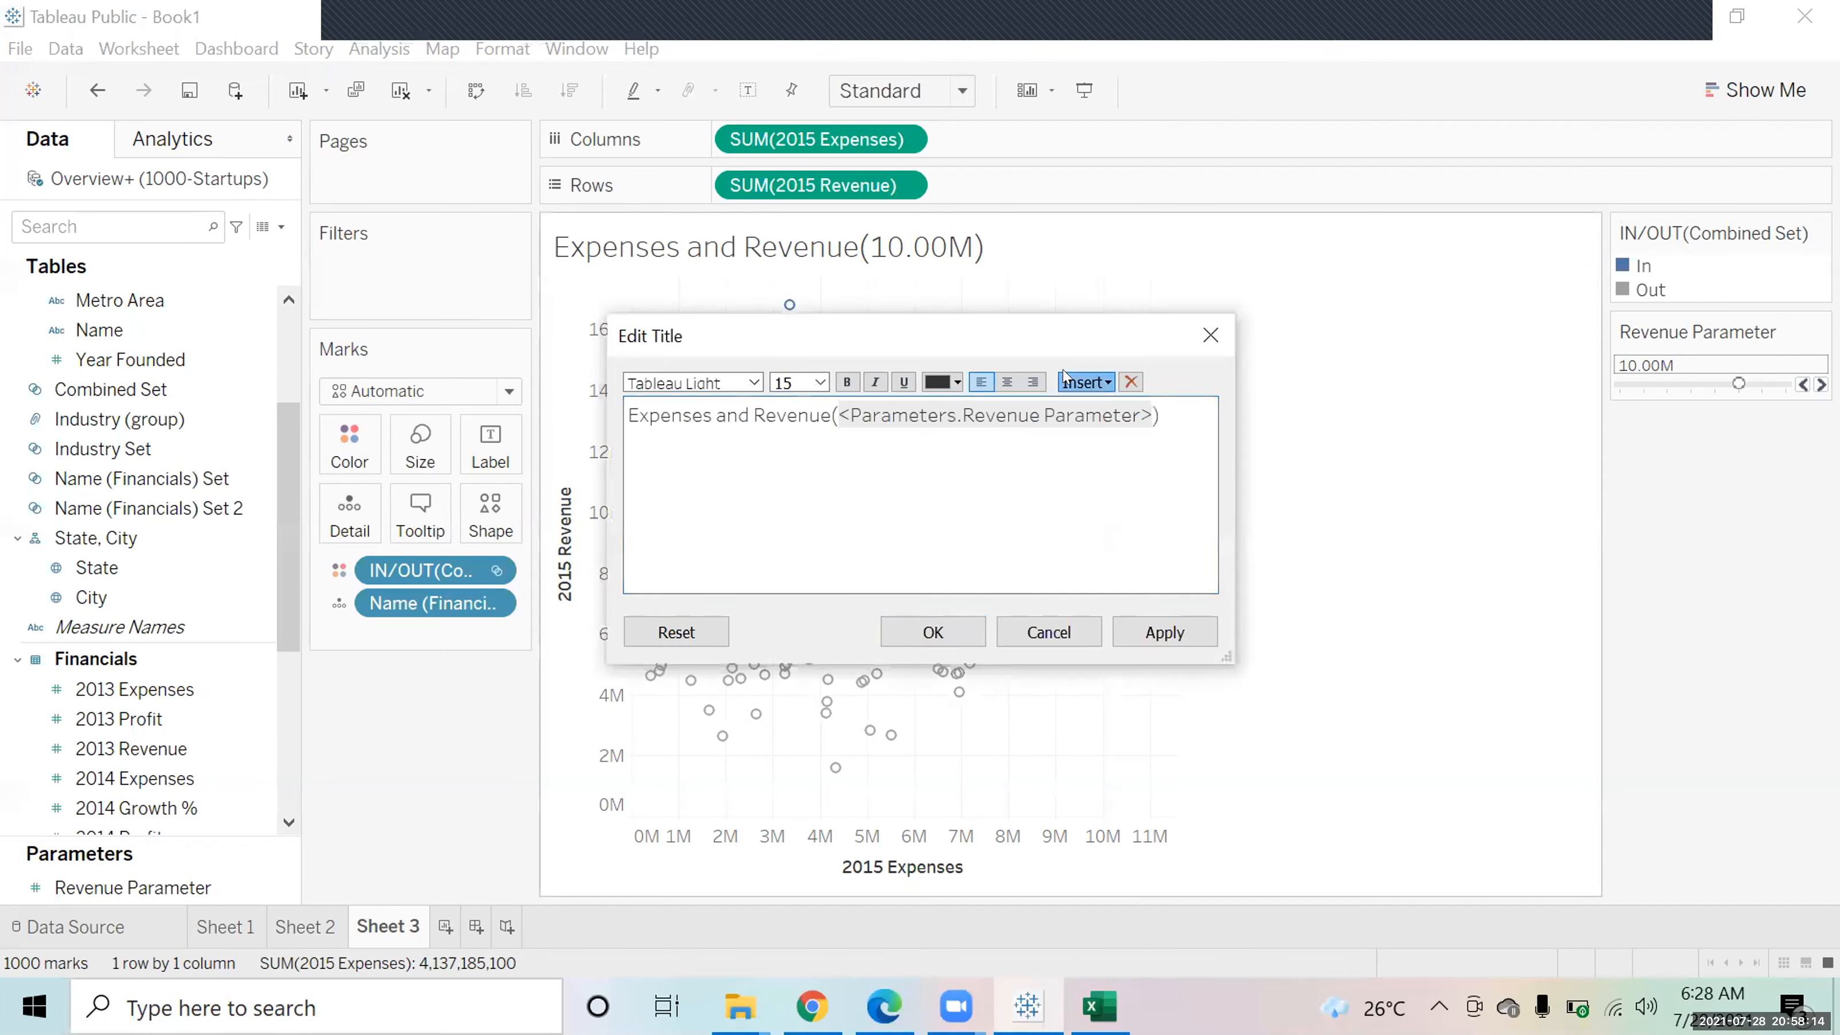
click(1085, 382)
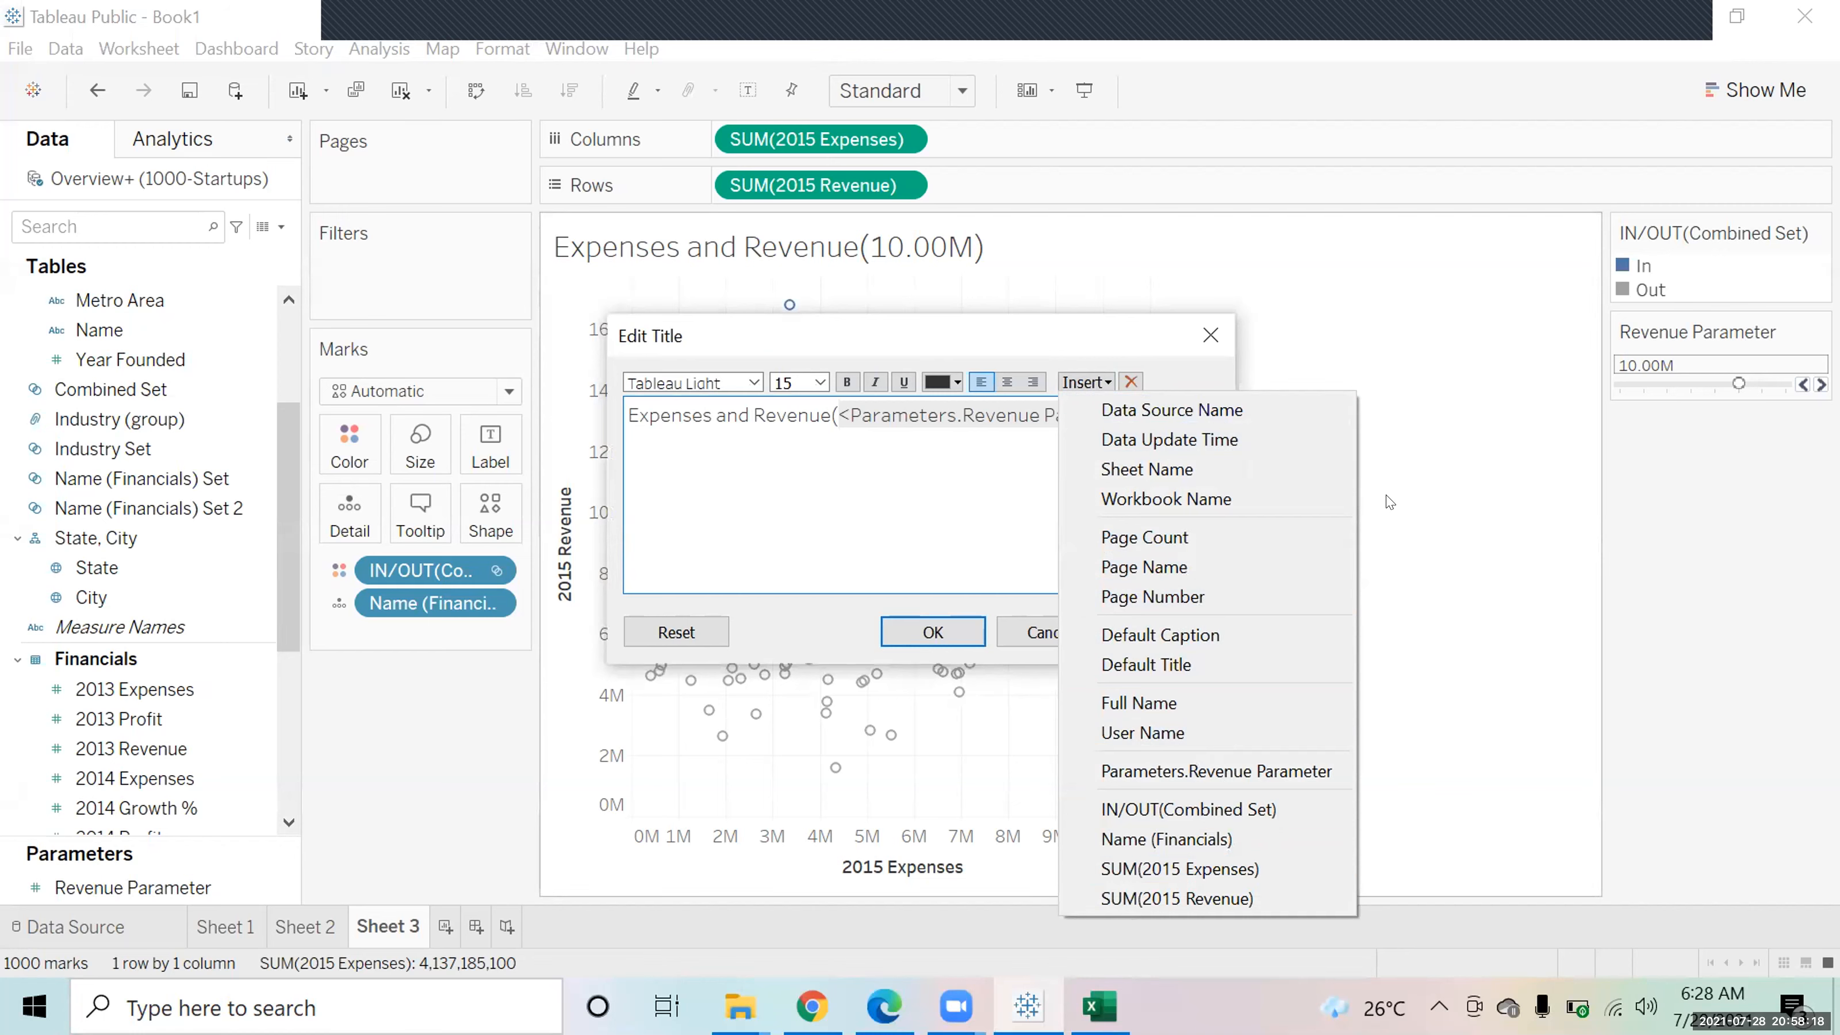
click(1693, 578)
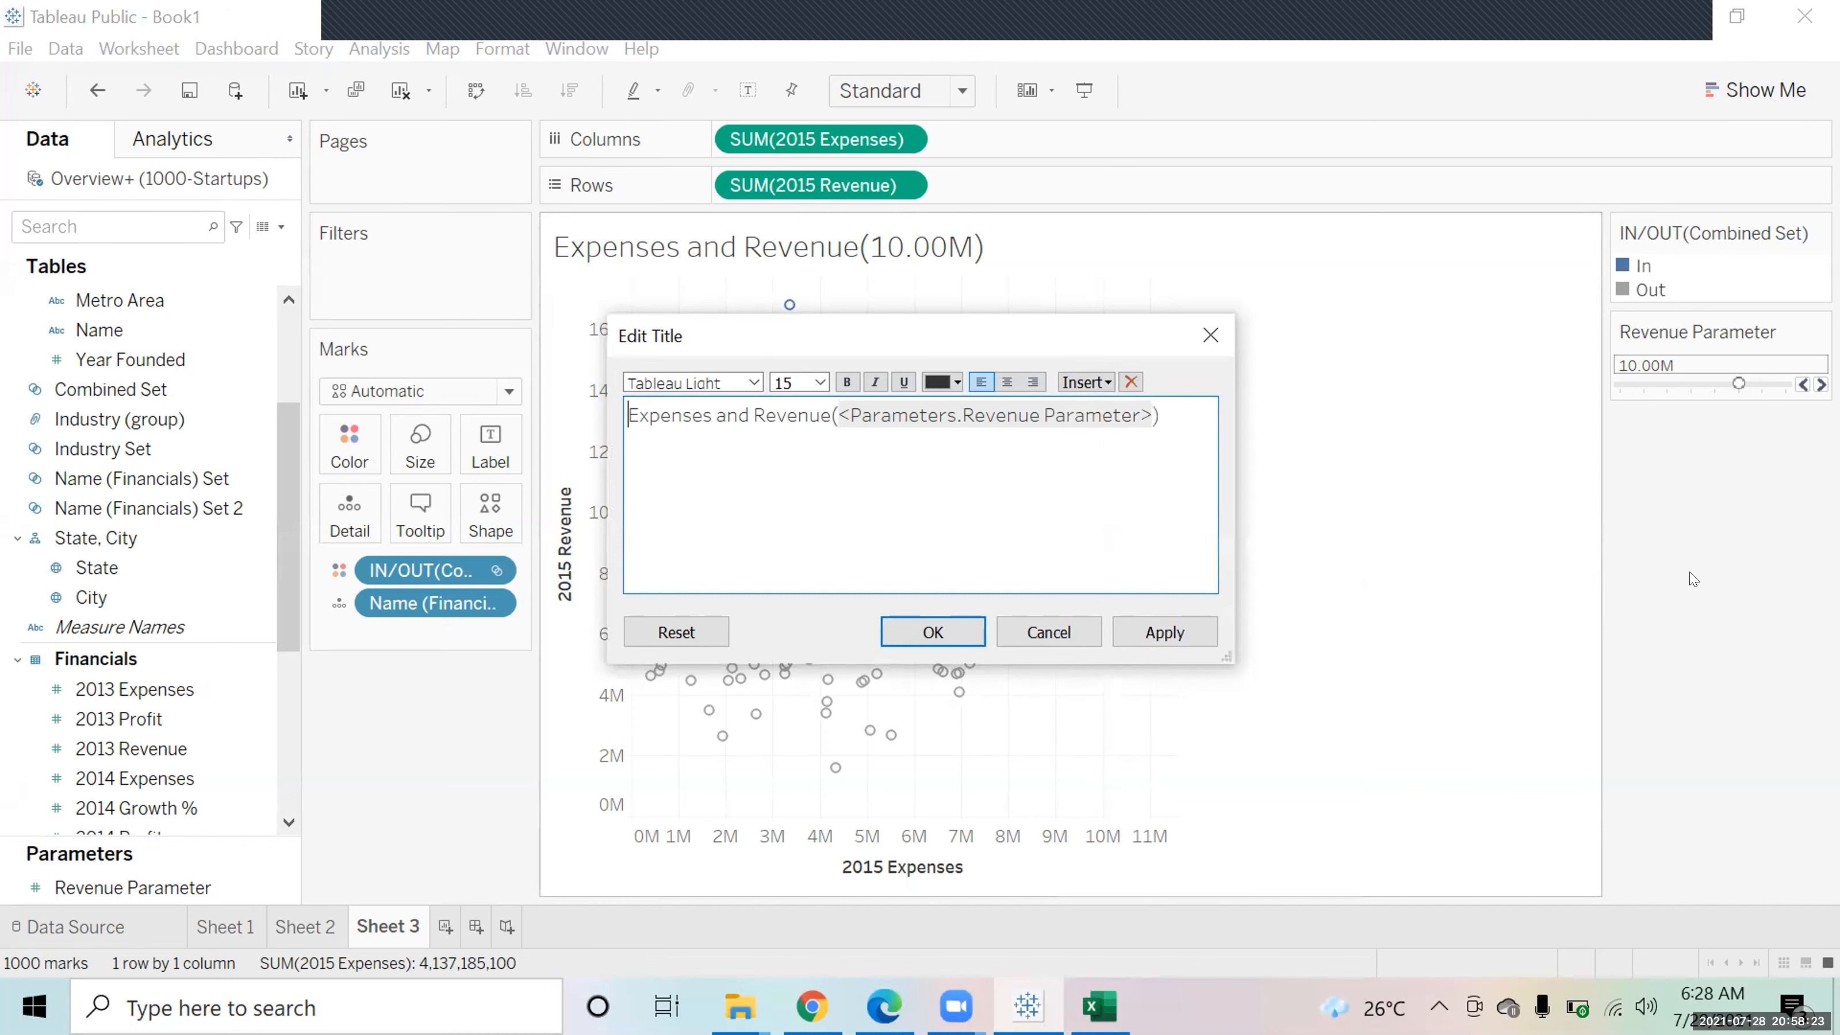
click(1063, 636)
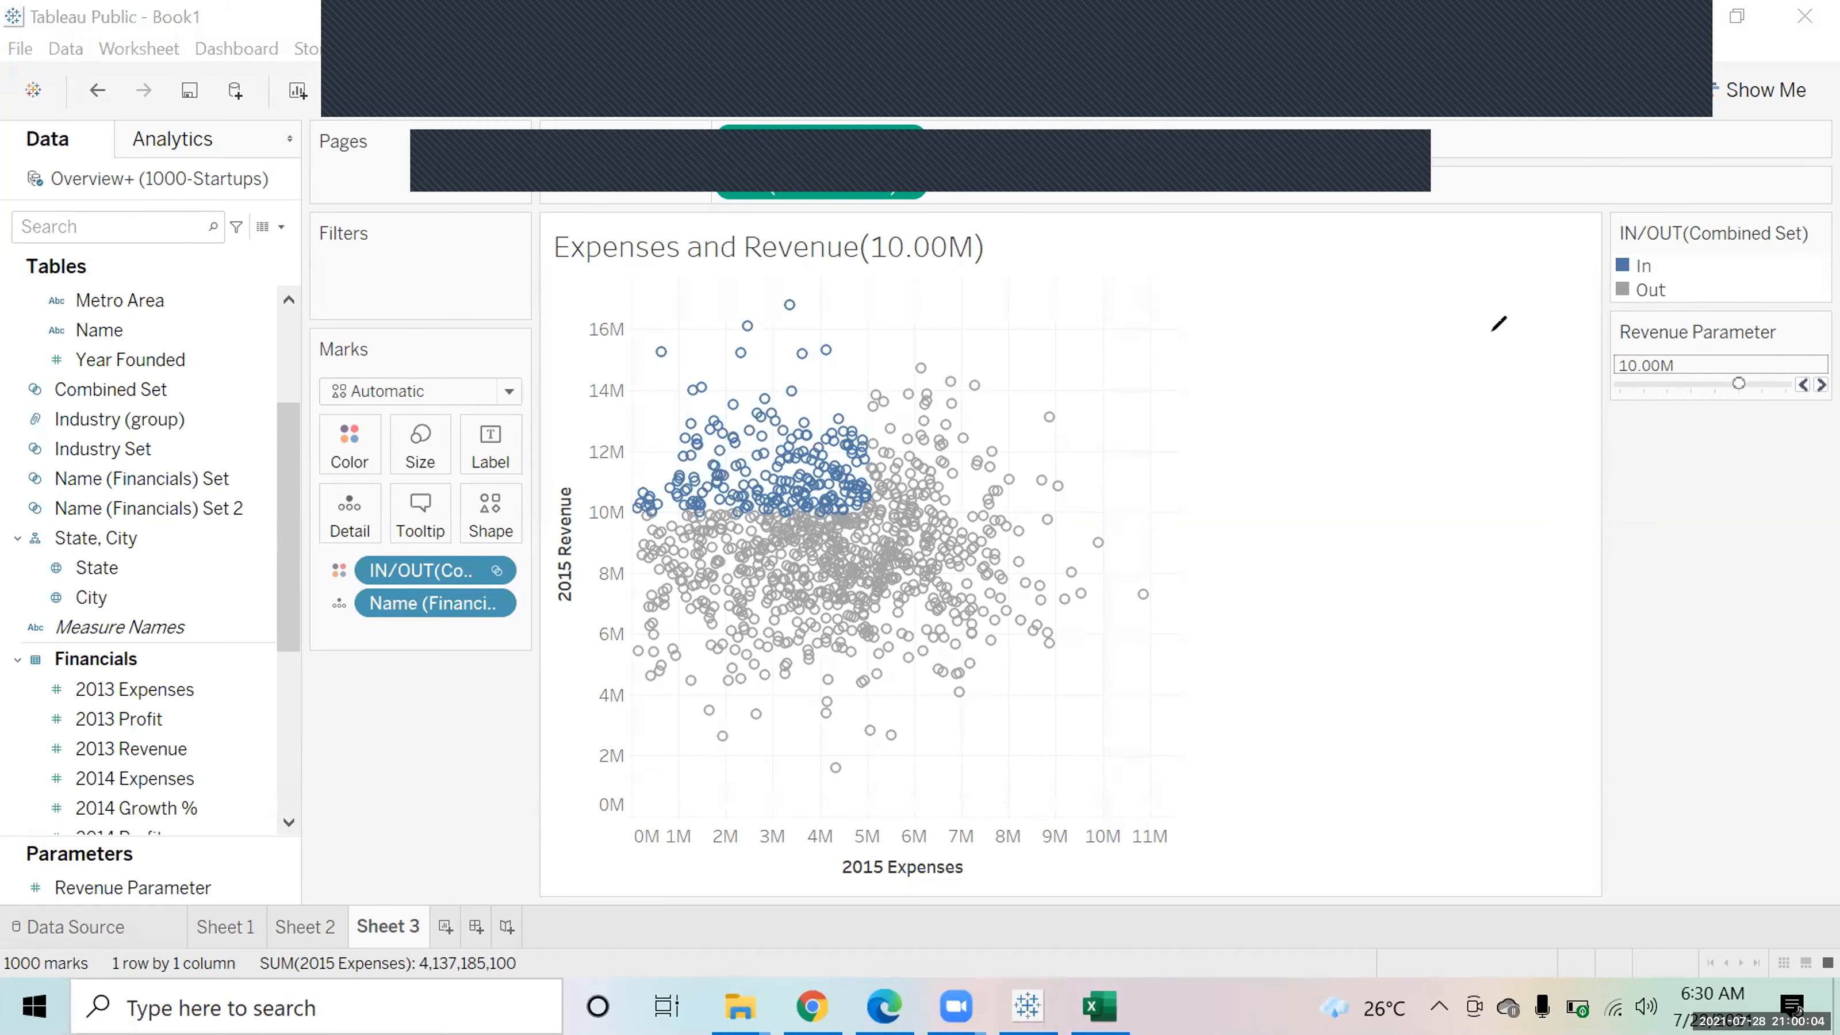
mouse_move(1782, 301)
mouse_down()
mouse_move(1655, 314)
mouse_move(1623, 349)
mouse_move(1795, 309)
mouse_move(1746, 279)
mouse_move(1659, 309)
mouse_up()
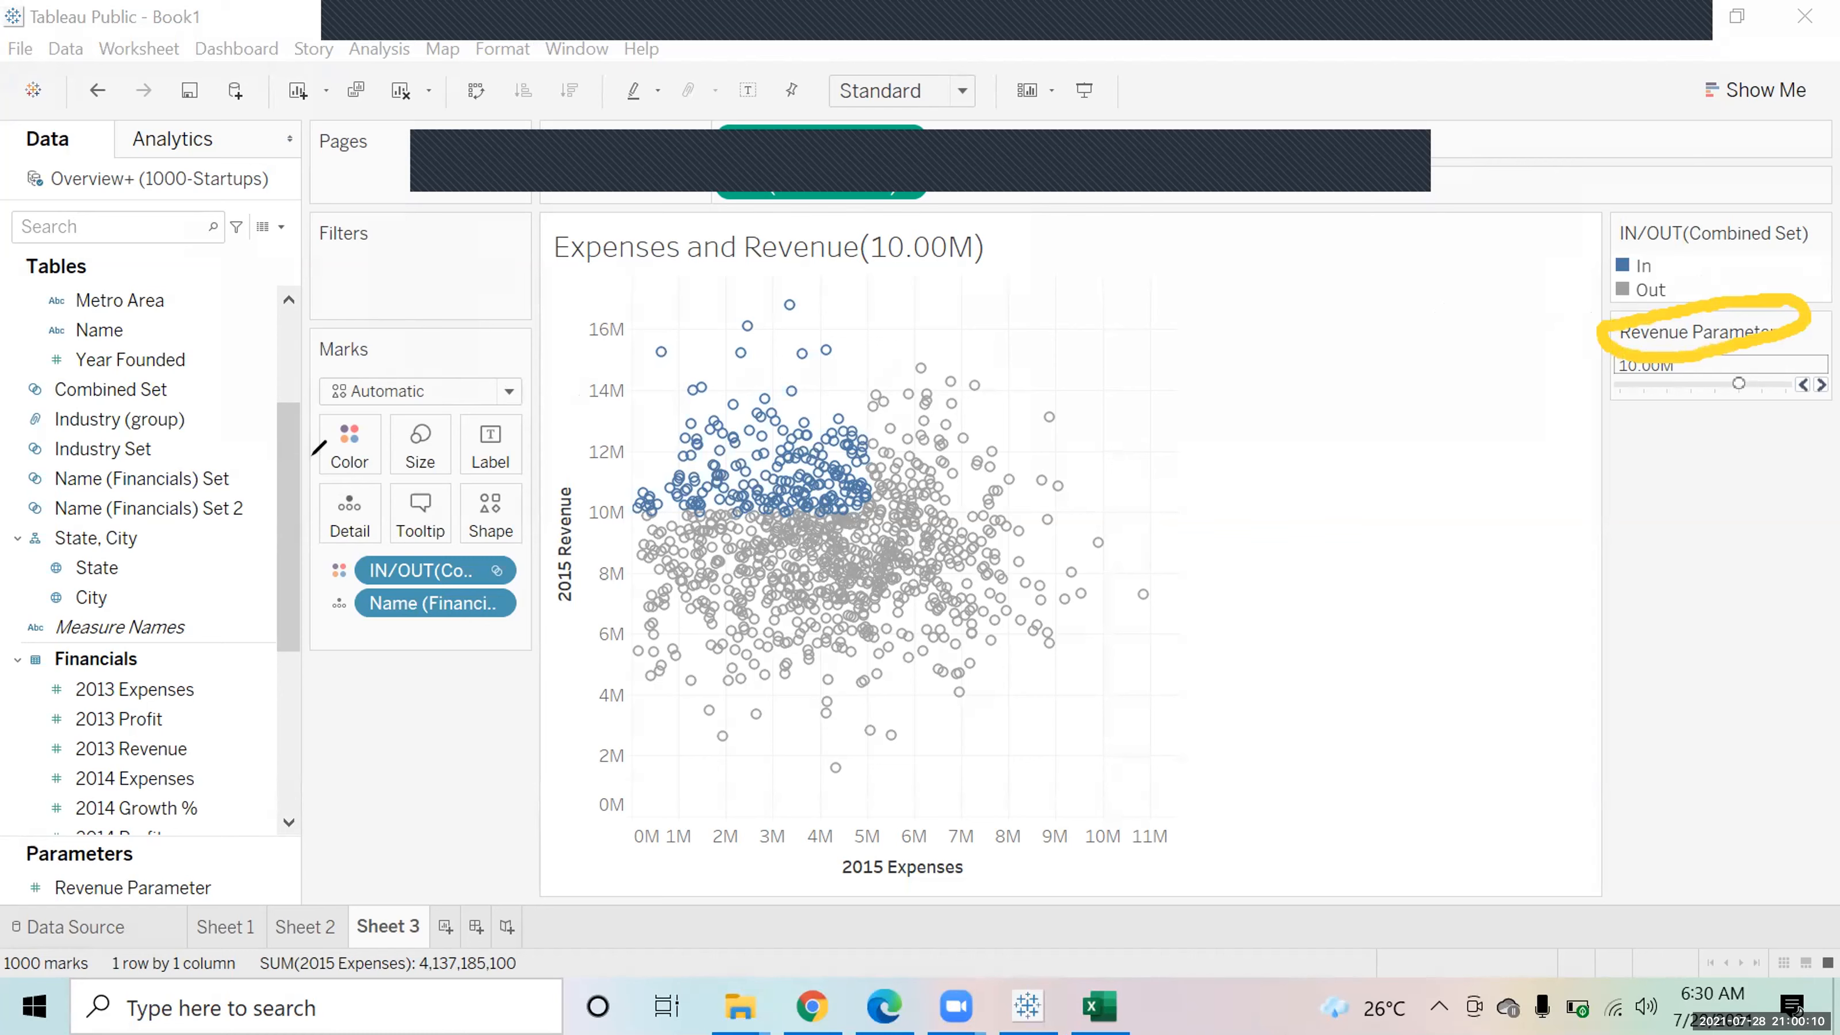
mouse_move(246, 588)
mouse_down()
mouse_move(191, 520)
mouse_move(190, 574)
mouse_move(240, 513)
mouse_up()
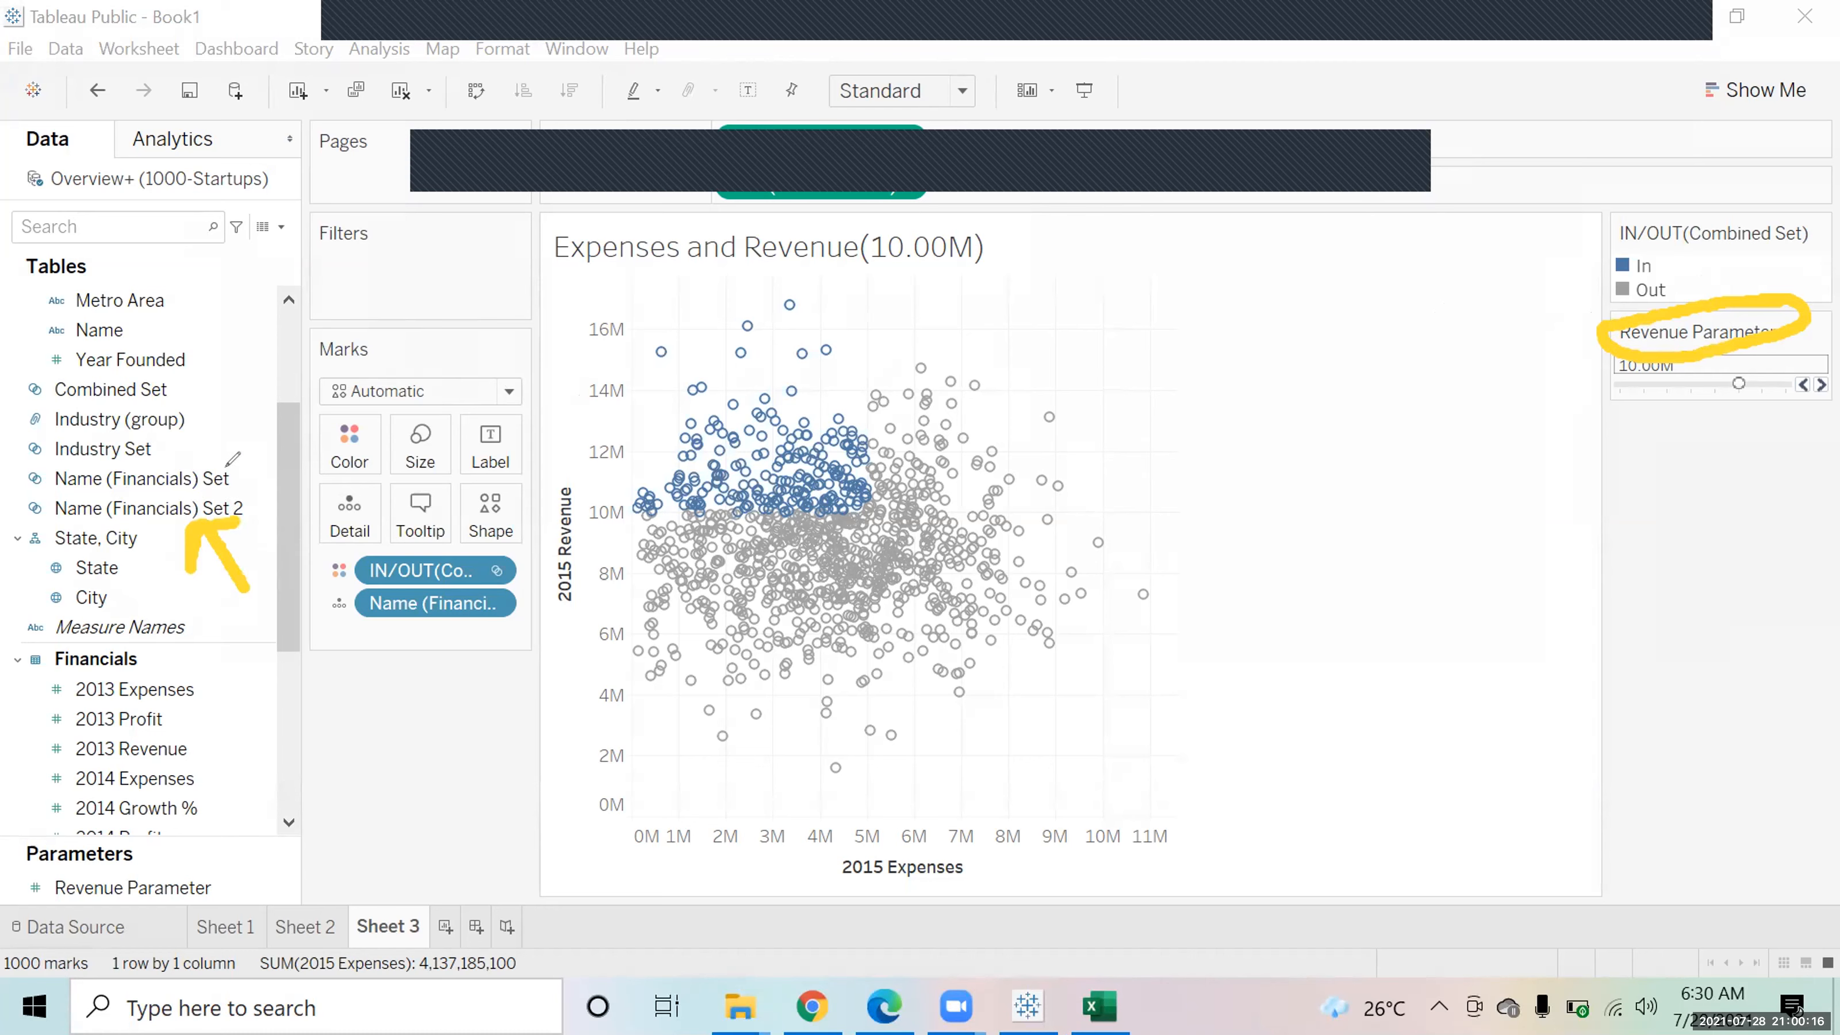
click(181, 386)
mouse_move(182, 387)
mouse_down()
mouse_move(242, 443)
mouse_move(252, 512)
mouse_up()
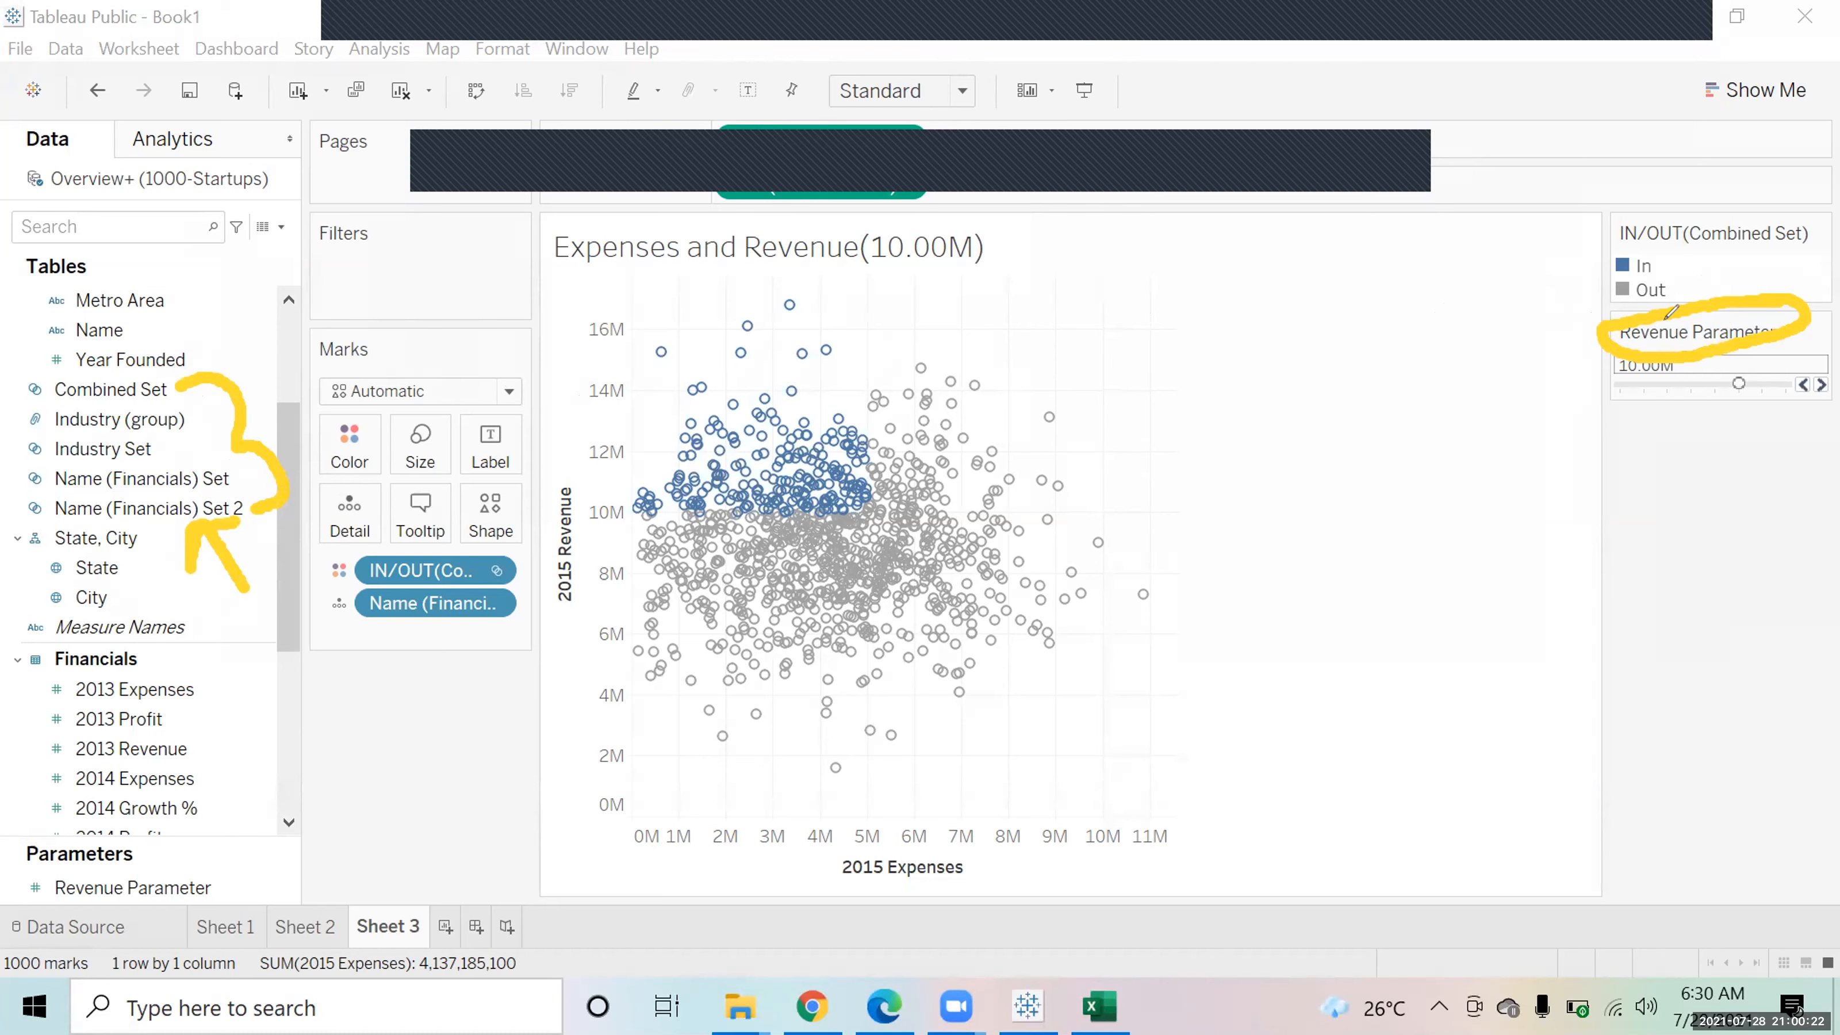
mouse_move(1634, 334)
mouse_down()
mouse_move(942, 319)
mouse_move(934, 355)
mouse_move(984, 335)
mouse_up()
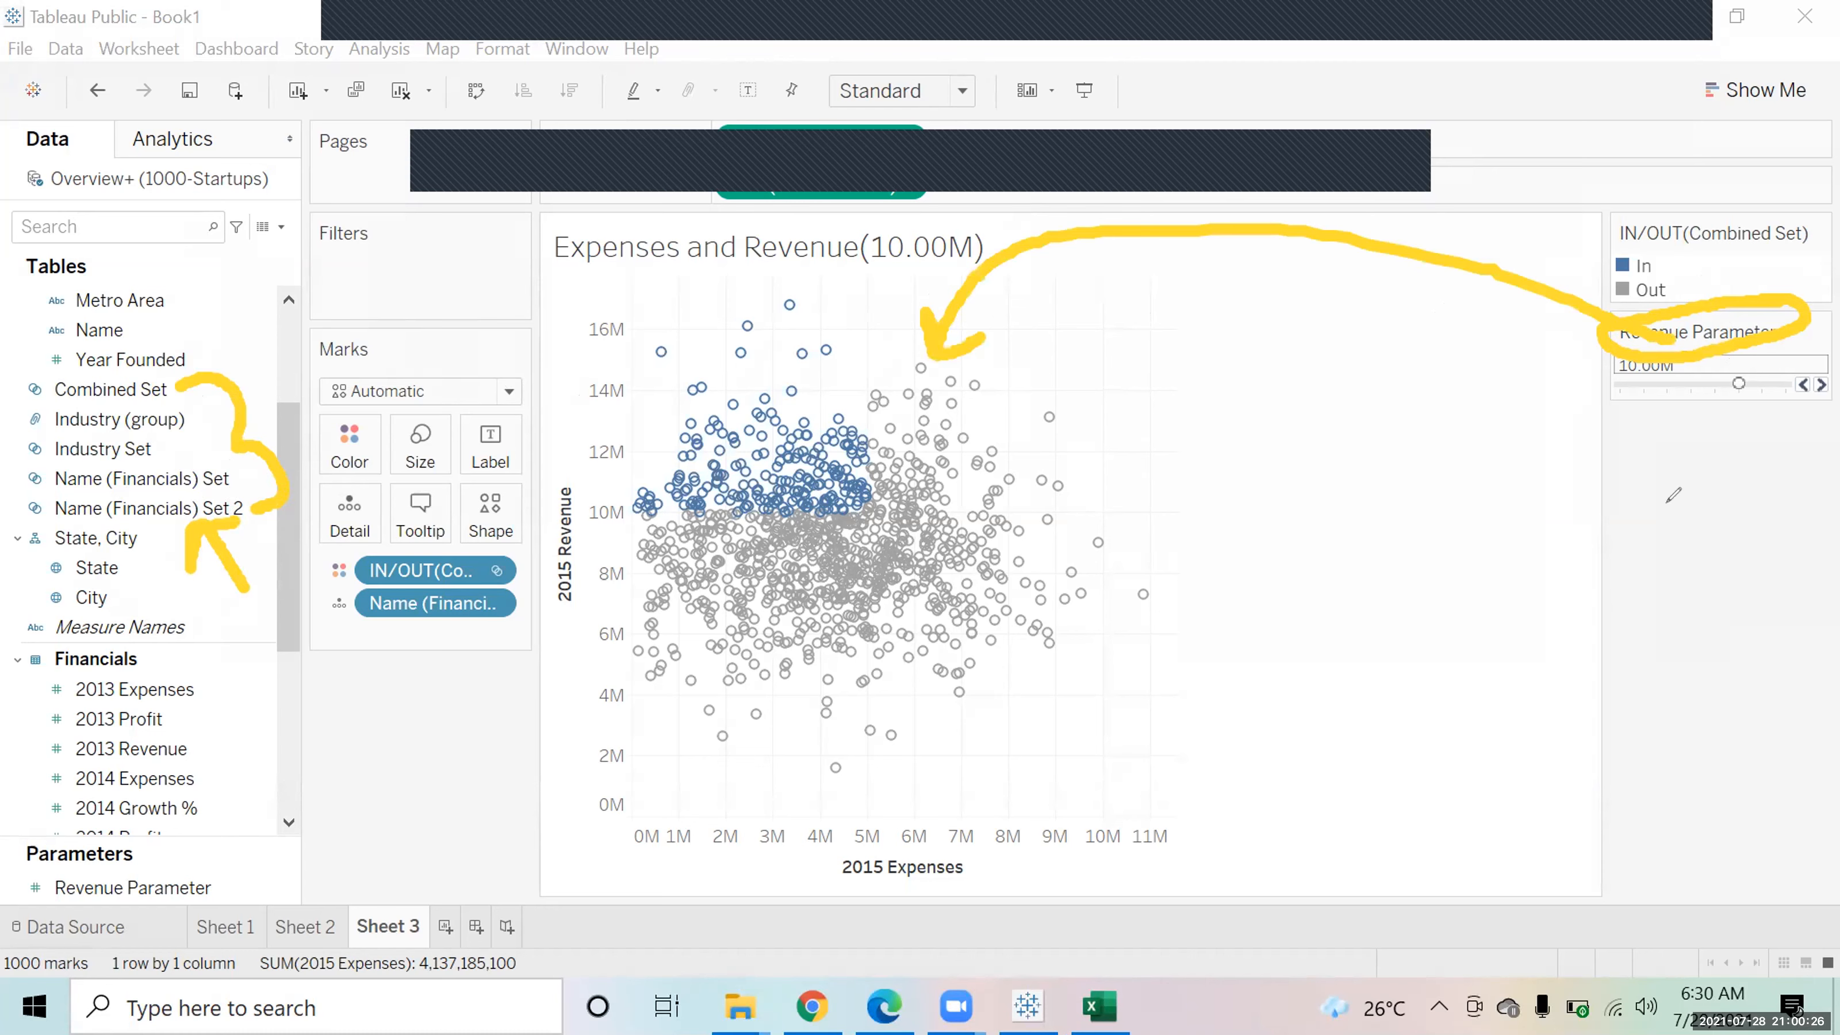
mouse_move(1626, 622)
mouse_down()
mouse_move(1314, 748)
mouse_move(1003, 688)
mouse_move(1014, 757)
mouse_up()
drag(1007, 690, 1040, 689)
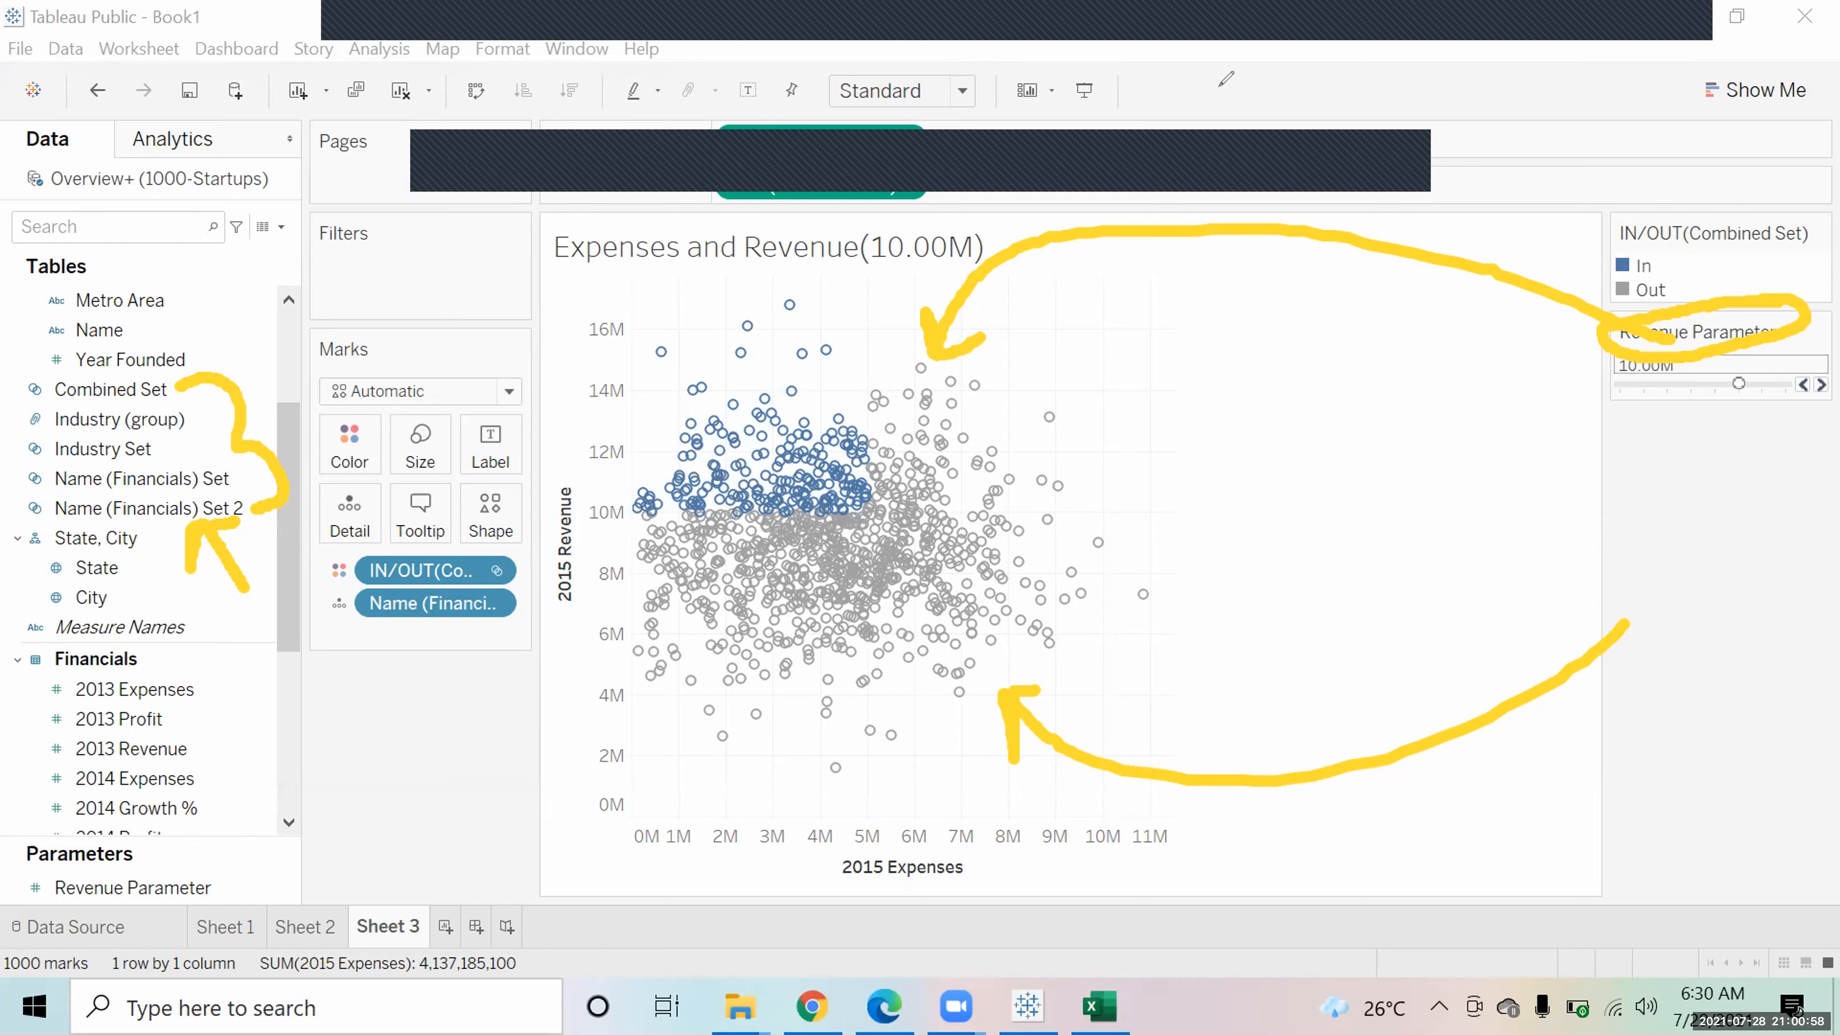
Switch to Notepad with a new blank note
click(10, 1008)
text(note)
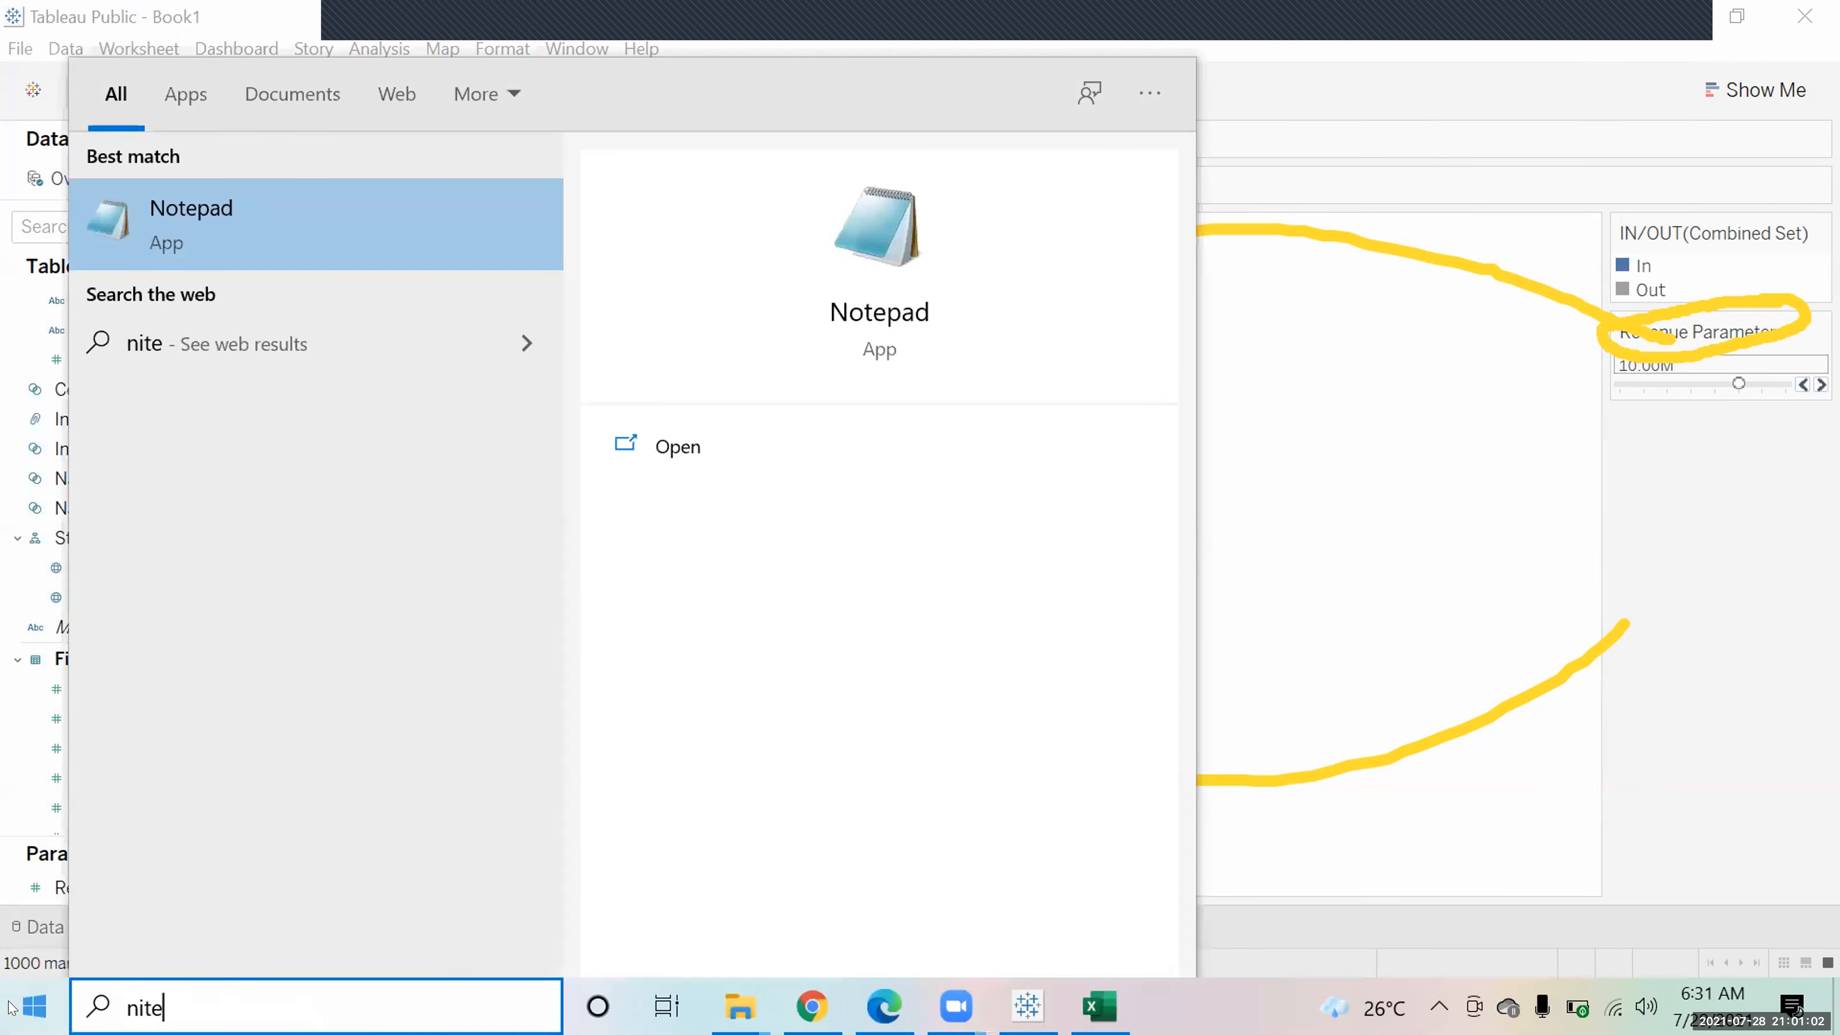
key(Return)
Enter "Expense" on the note's first line and "Revenue" three lines below it
text(E)
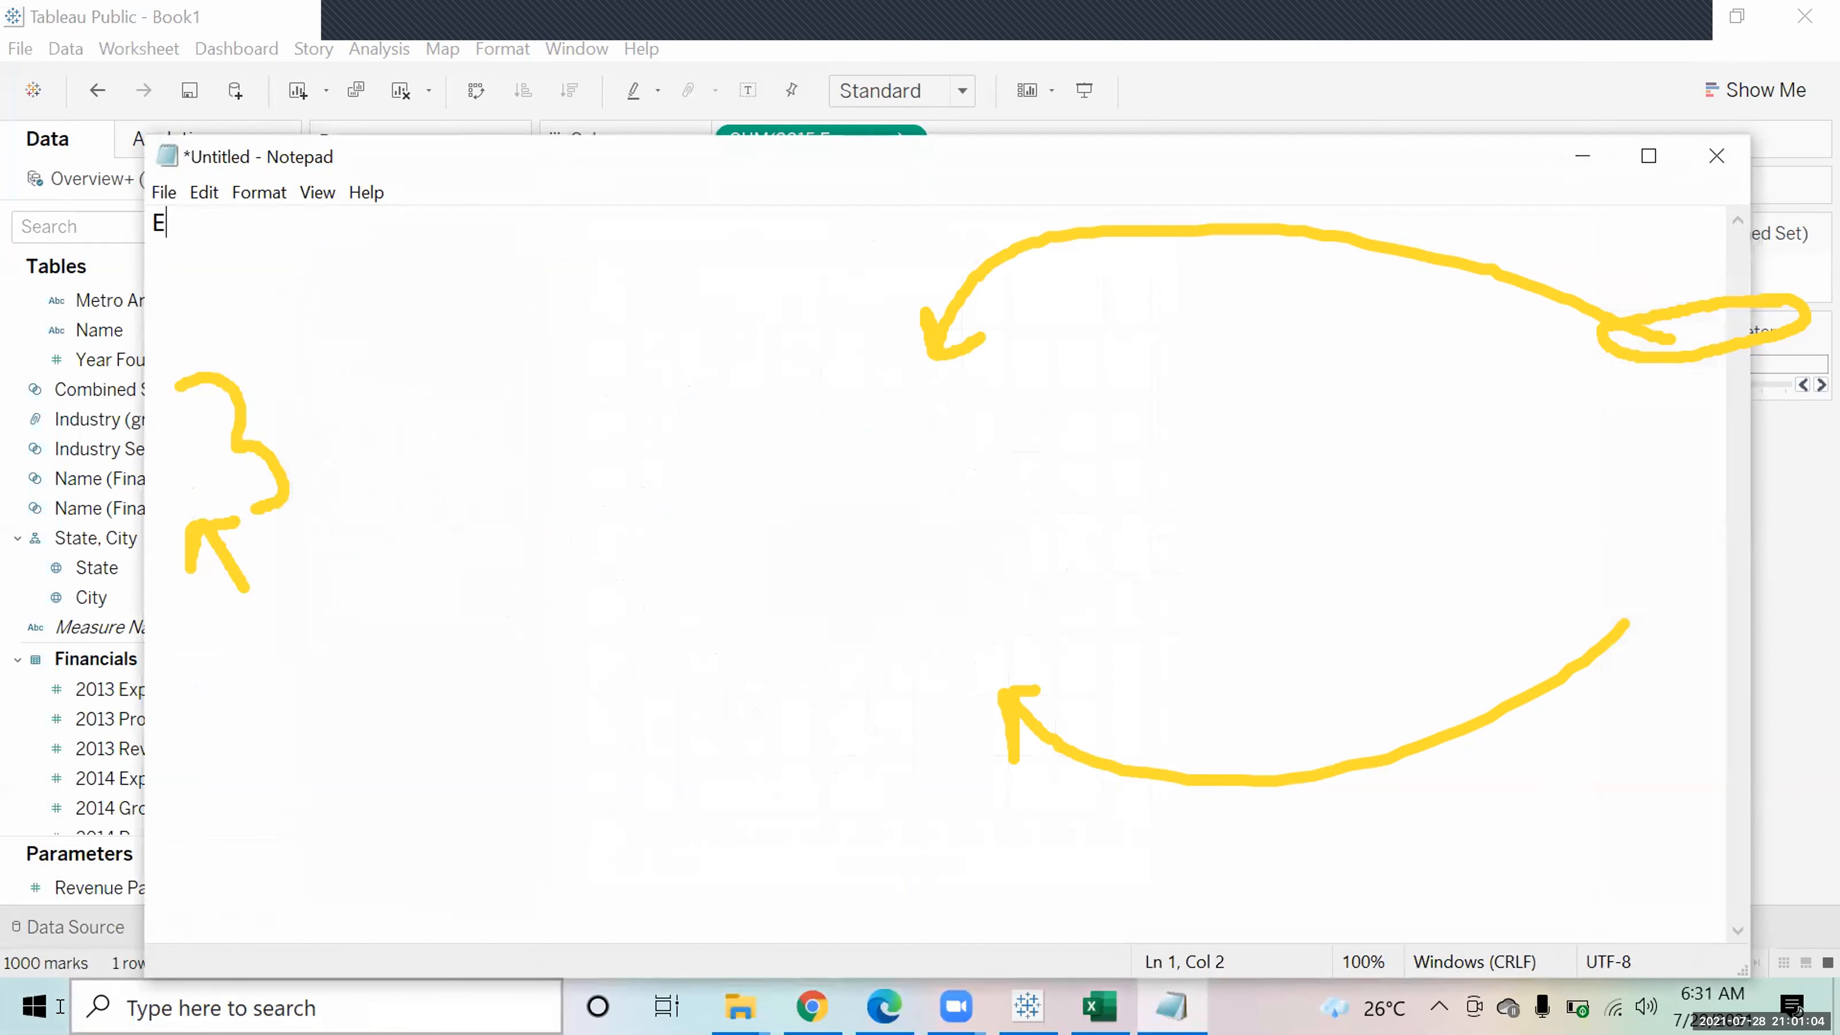
text(xpense)
key(Return)
key(Return)
key(Return)
text(Revenue)
Add the line "Revenue Paramter" four lines below the "Revenue" entry in the note
key(Return)
key(Return)
key(Return)
key(Return)
text(Revenue)
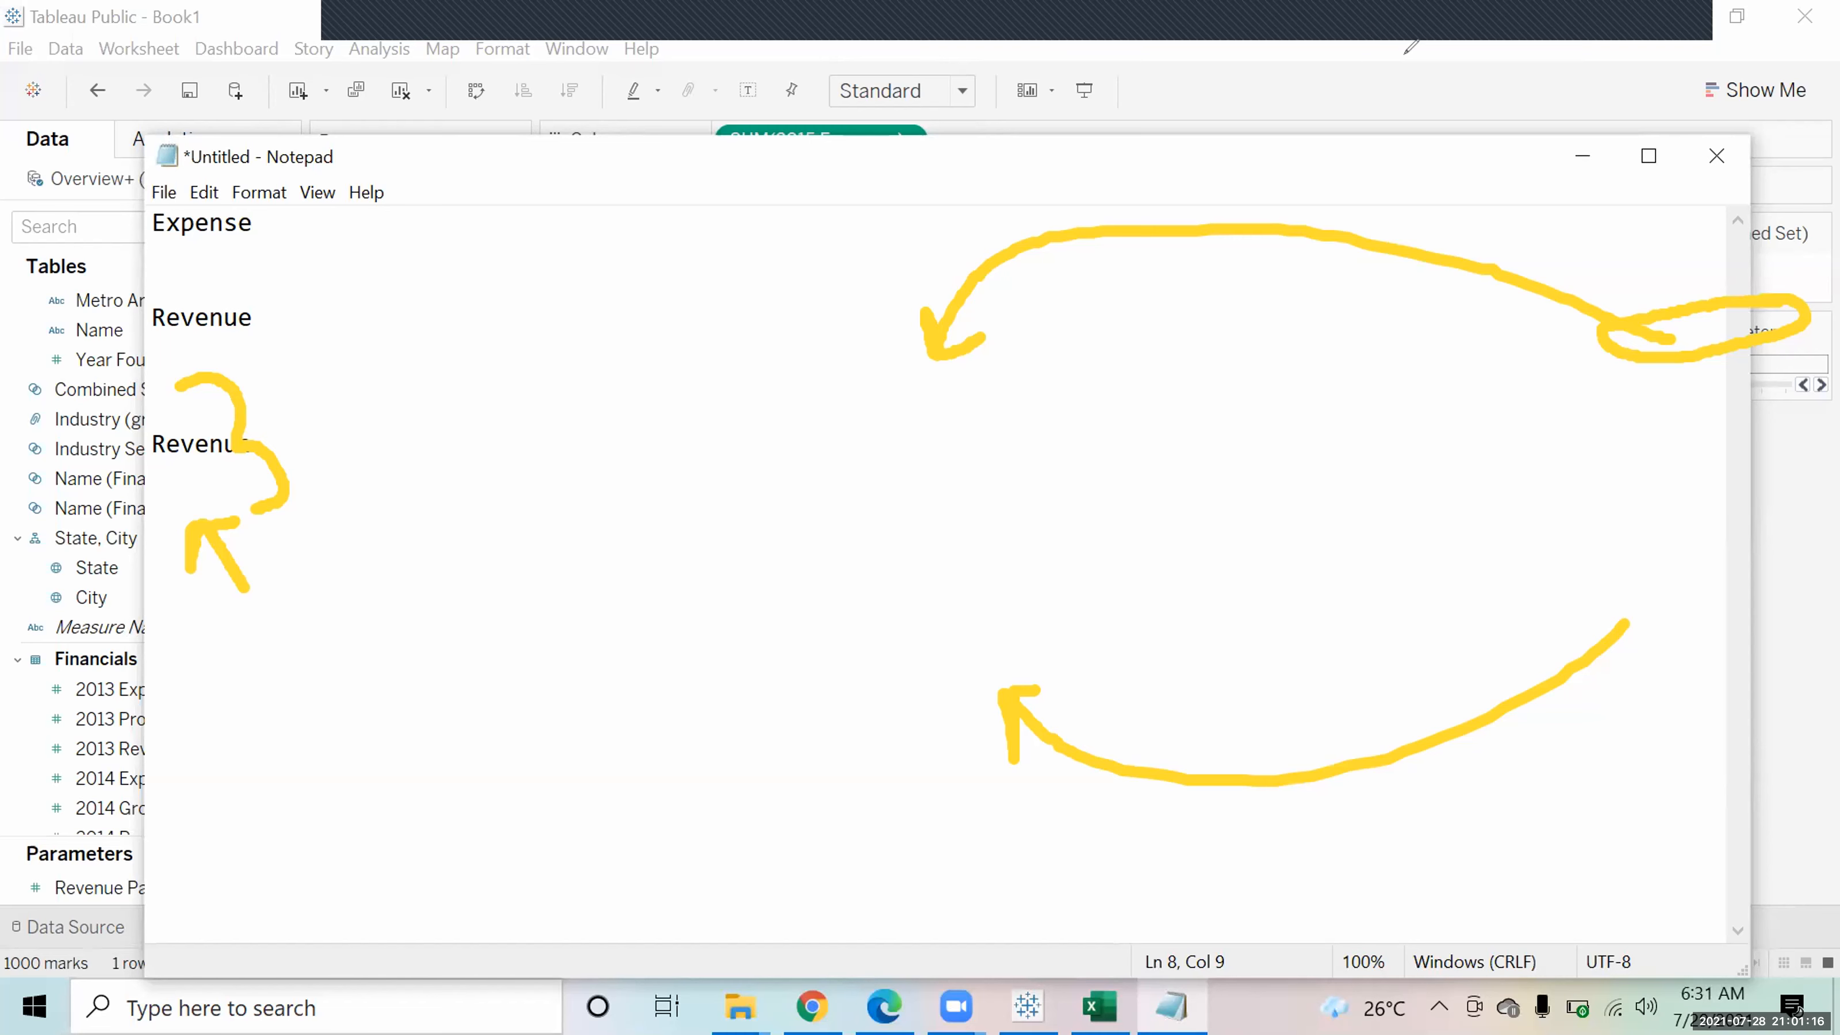
key(Escape)
key(BackSpace)
text(Paramter)
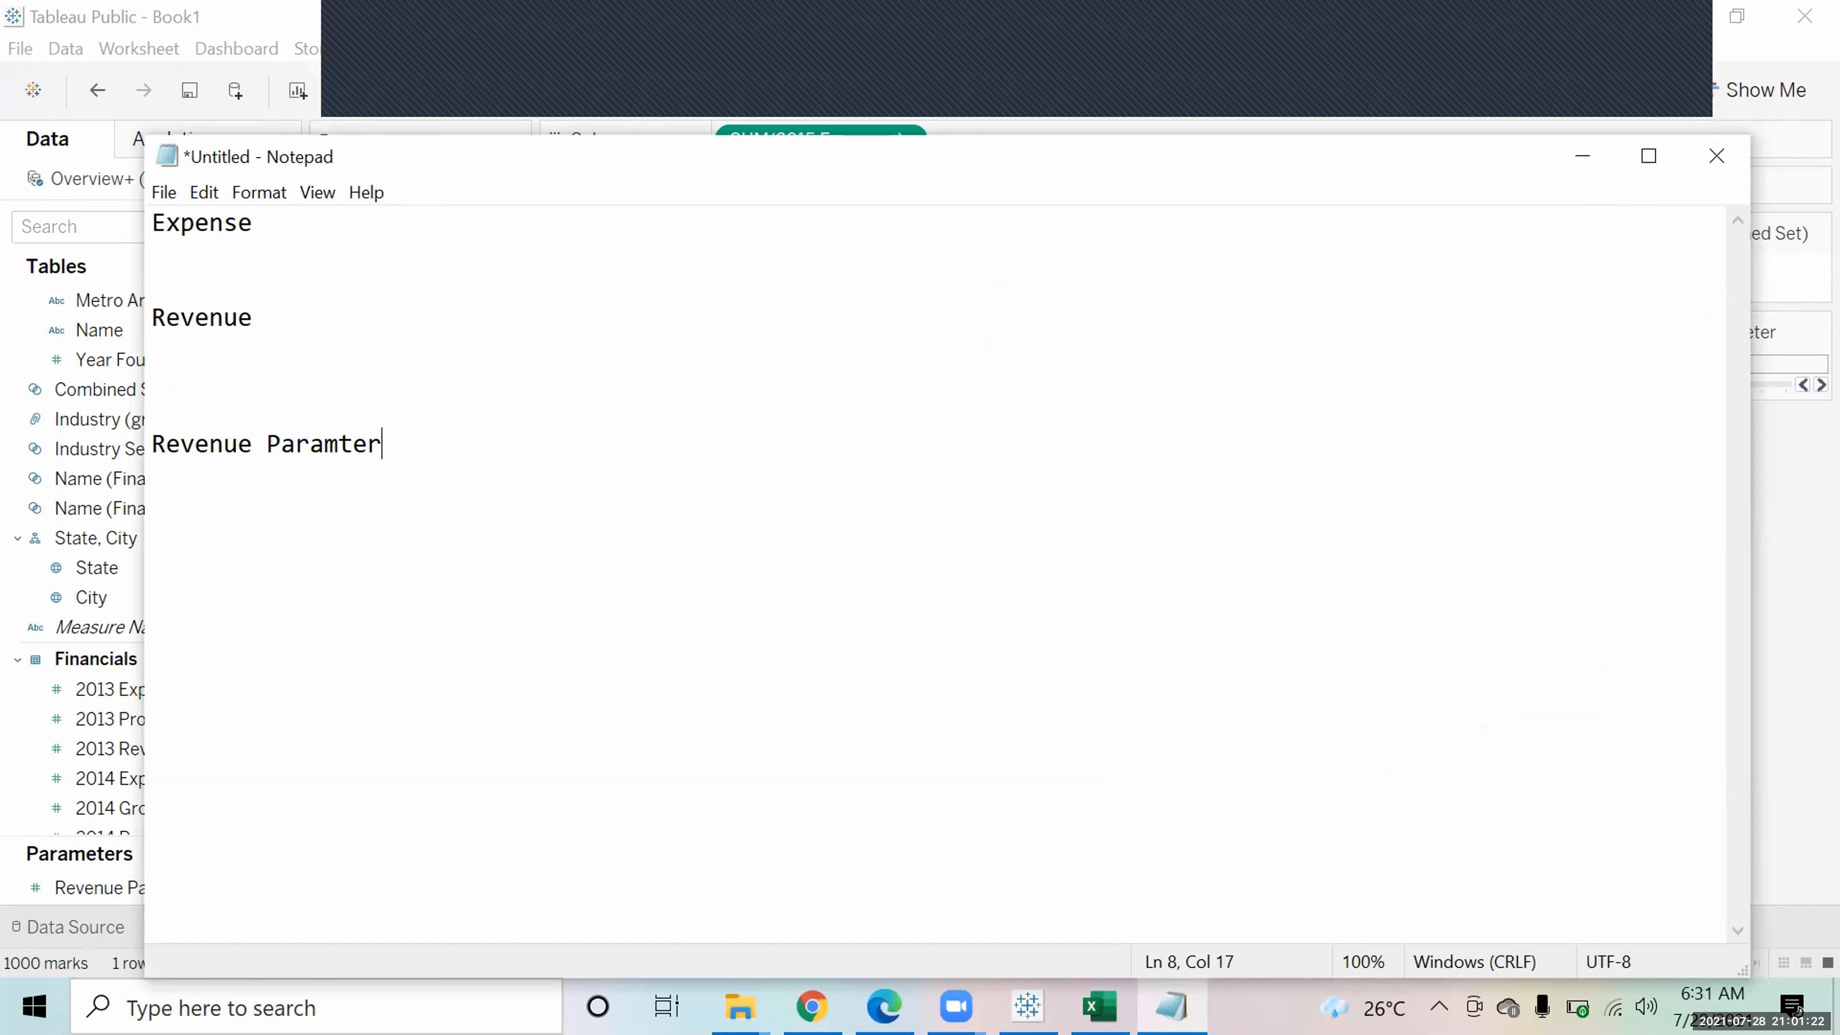
Complete the "Revenue Paramter" line in the note with "will be assigned to Reve Set"
text( will be a)
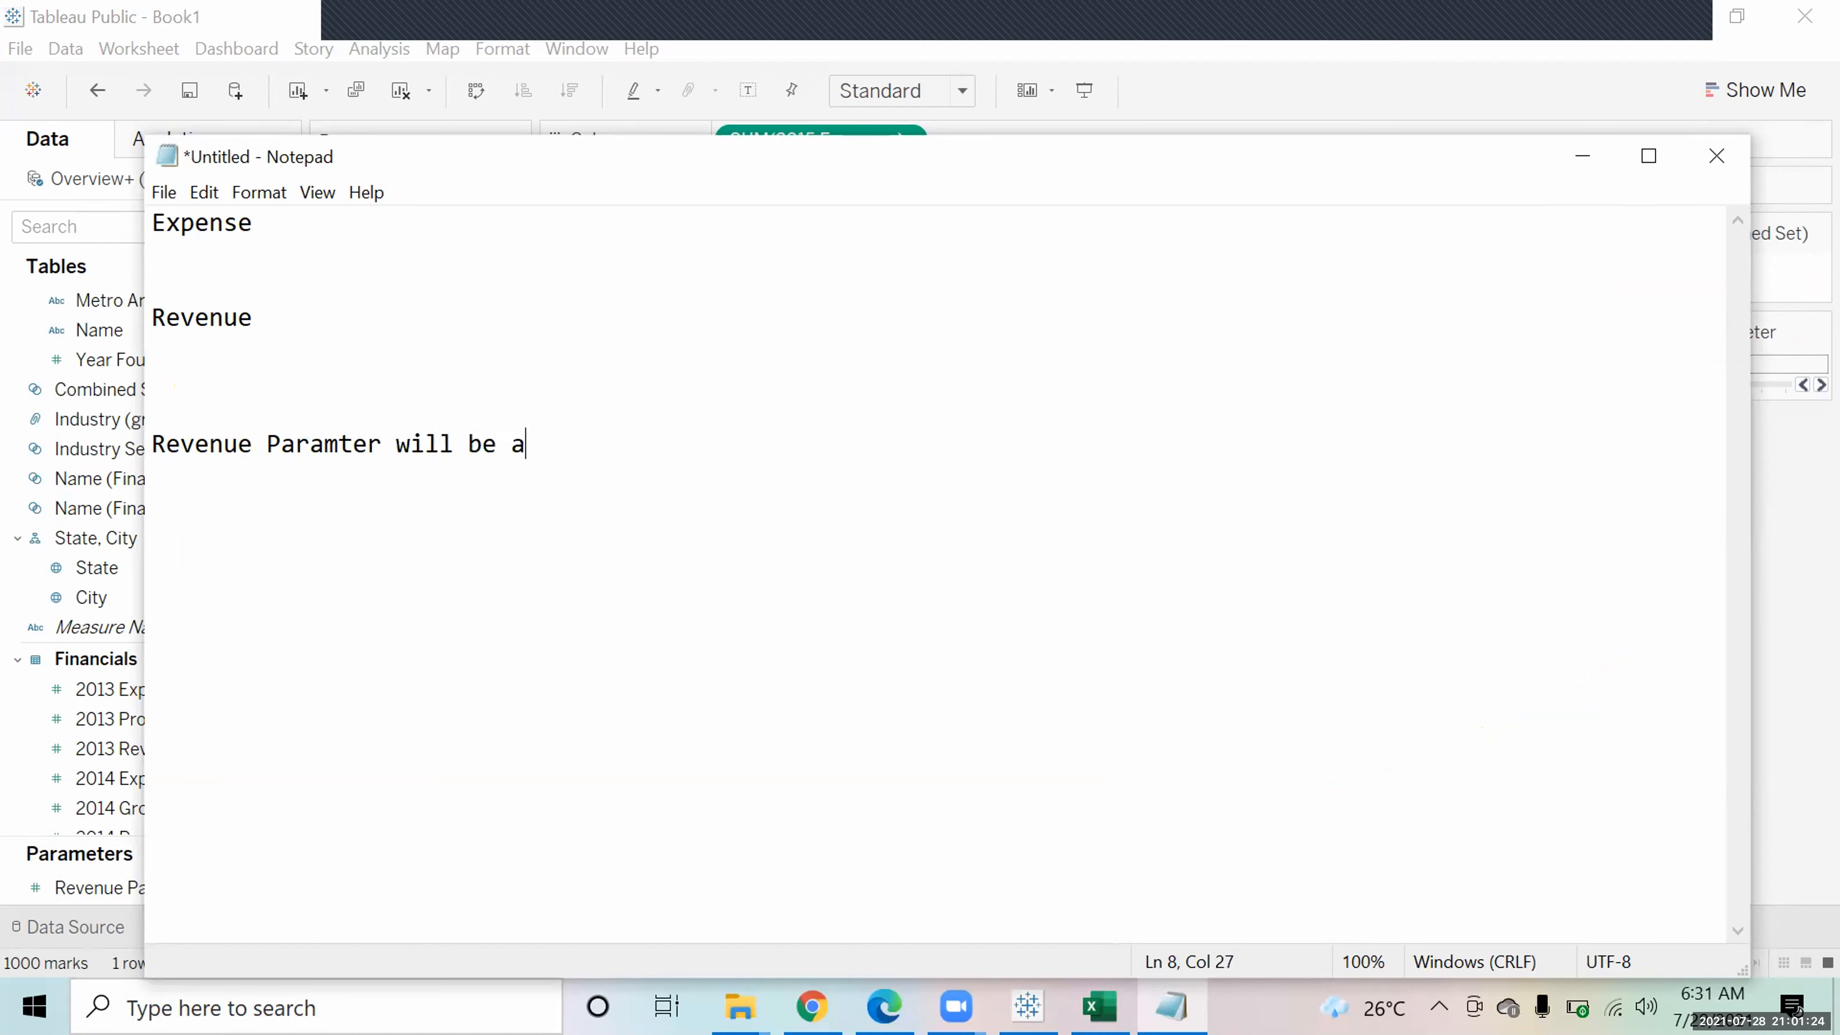
text(ssigned to )
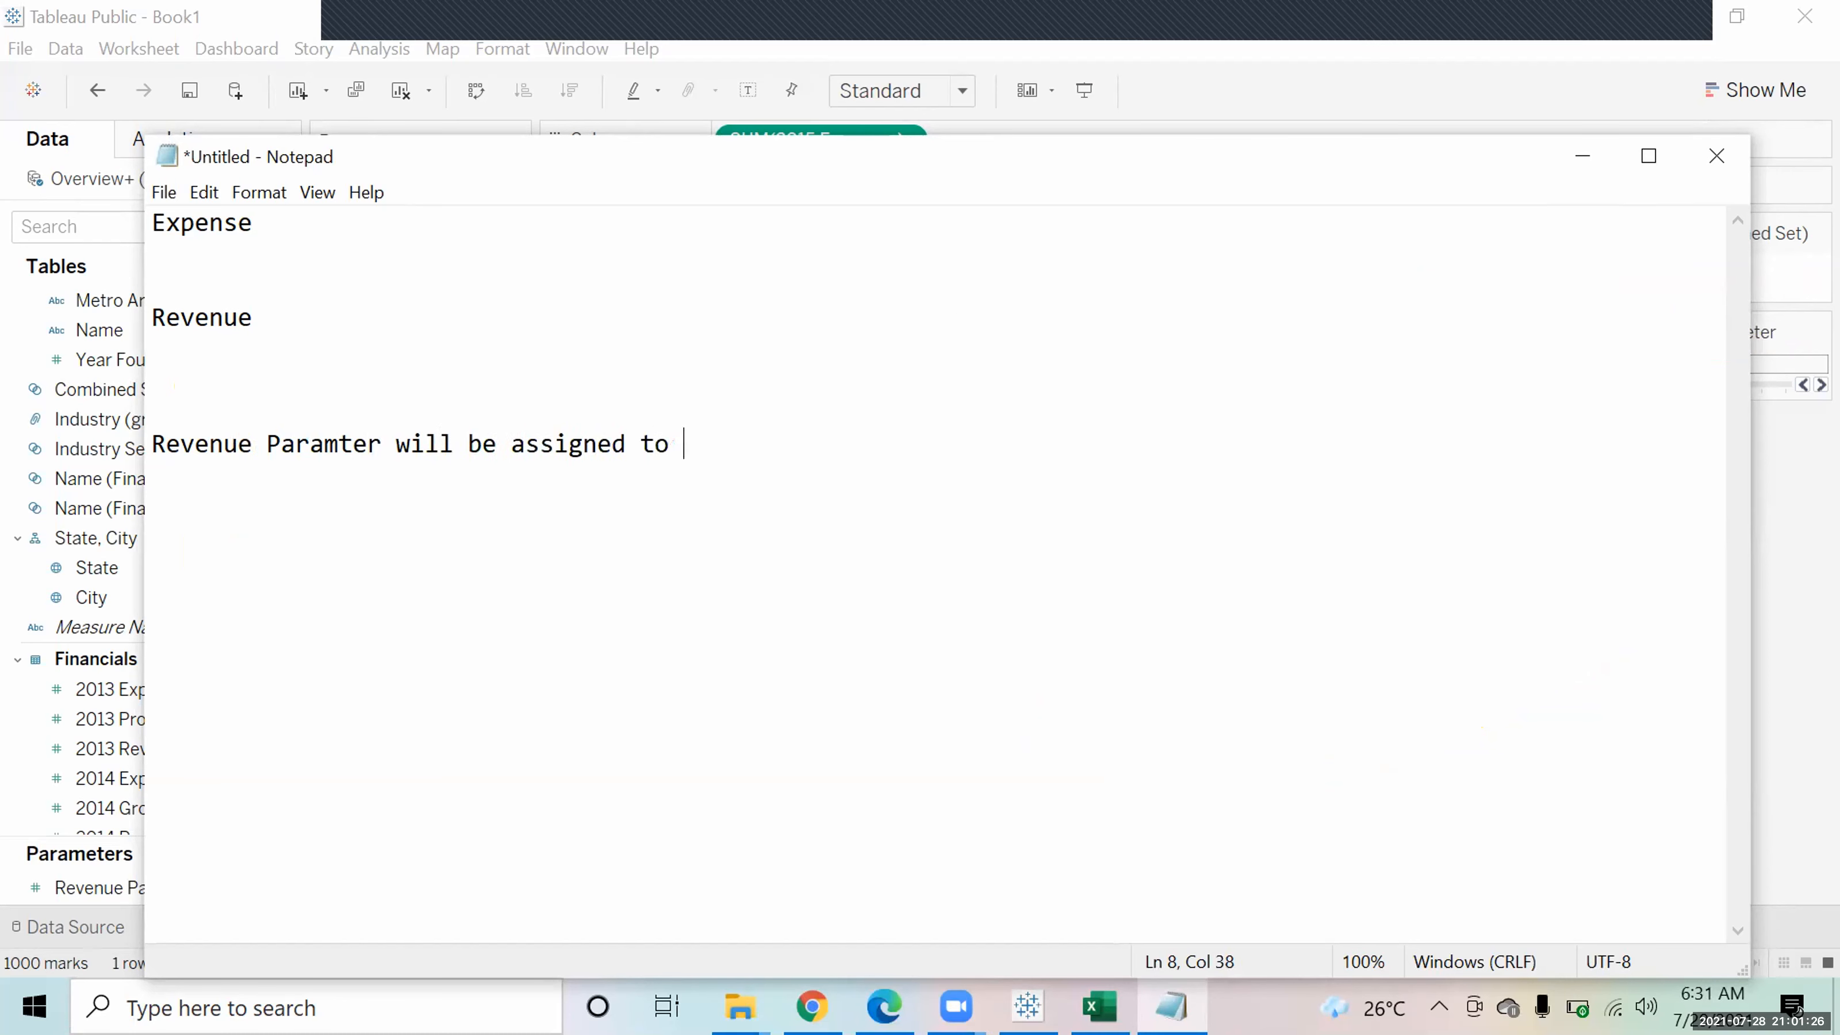
text(Reve Set)
Add "Expense paramter" on a new line below the revenue parameter line, and switch back to Tableau
key(Return)
text(Expe)
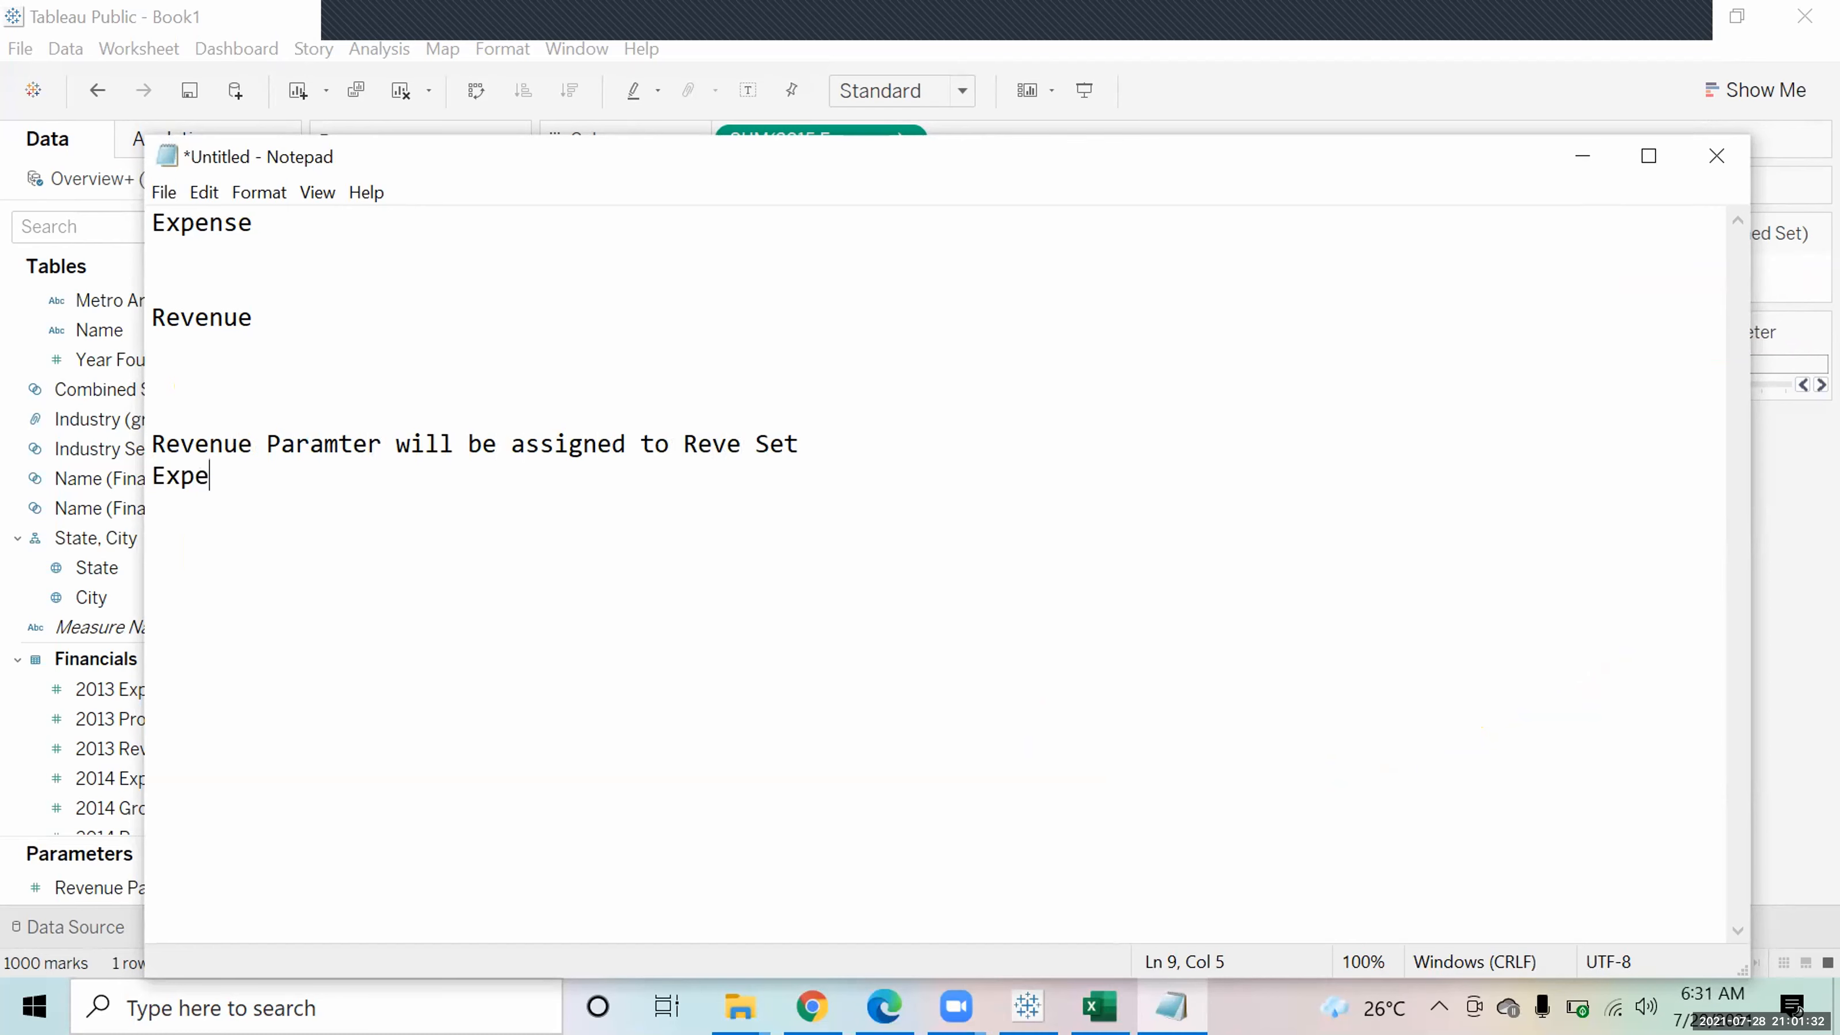
text(nse paramter)
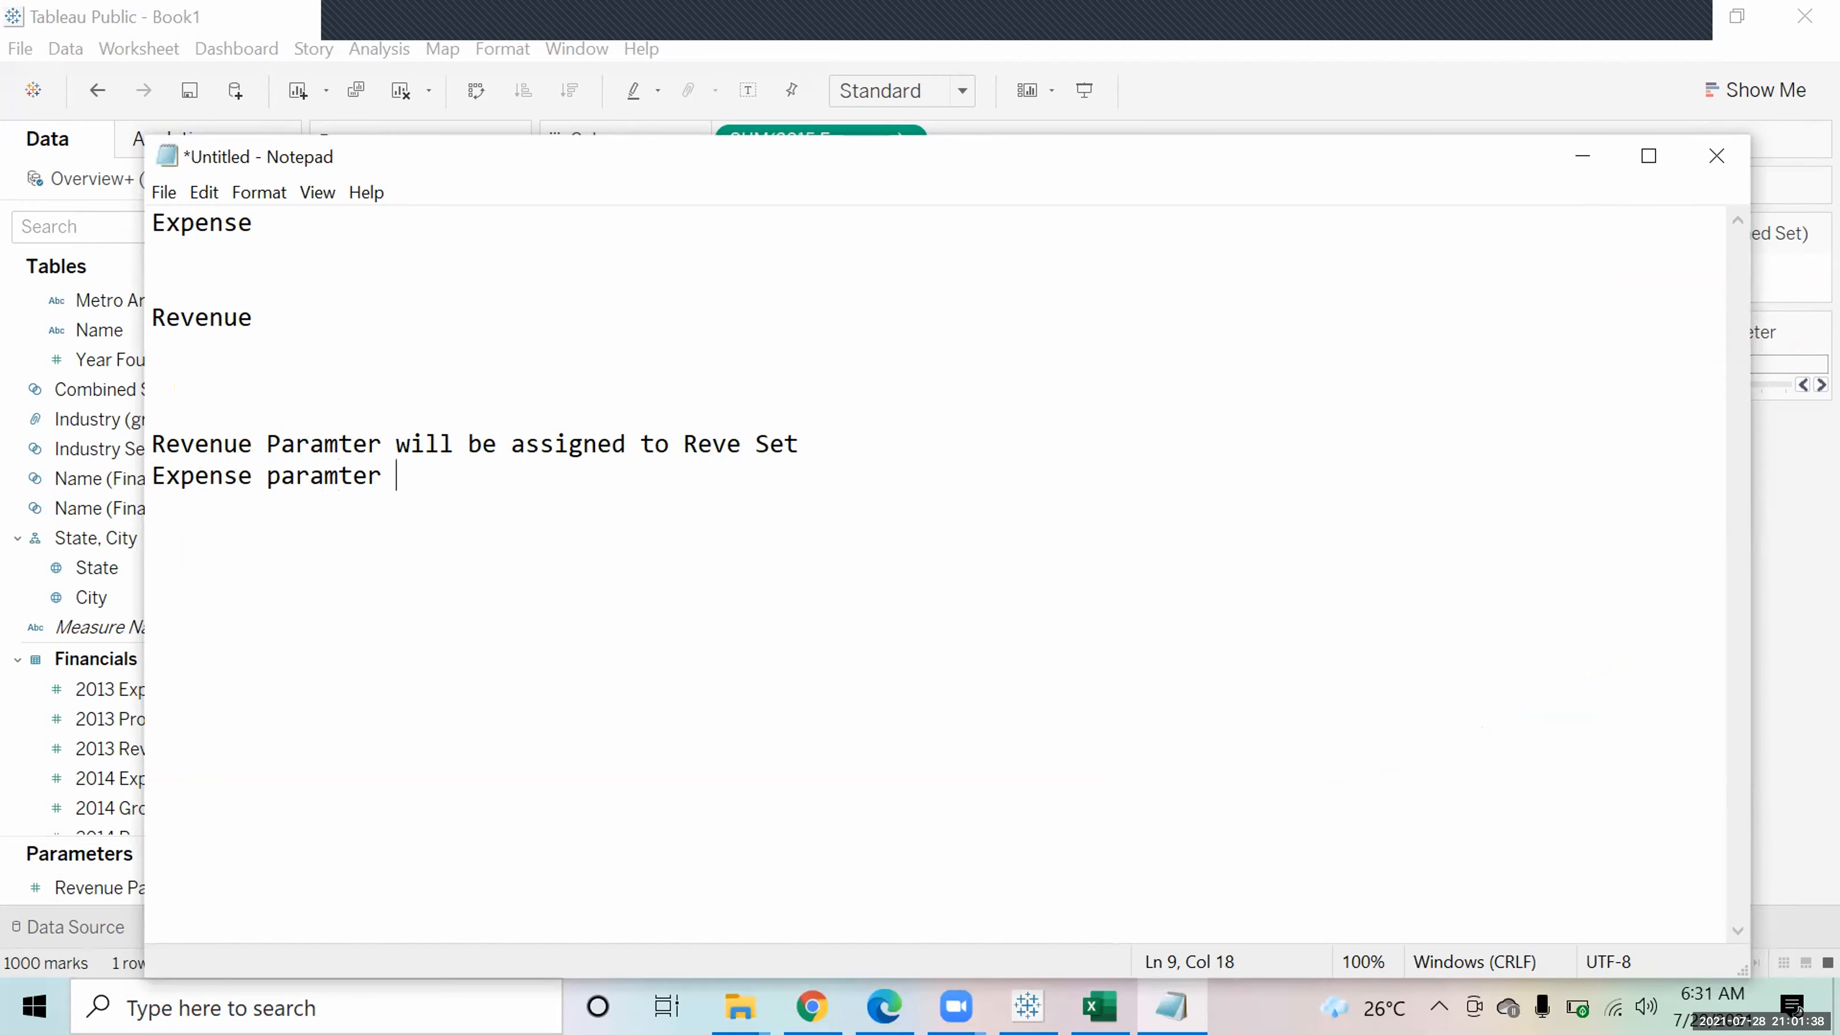
key(alt+Tab)
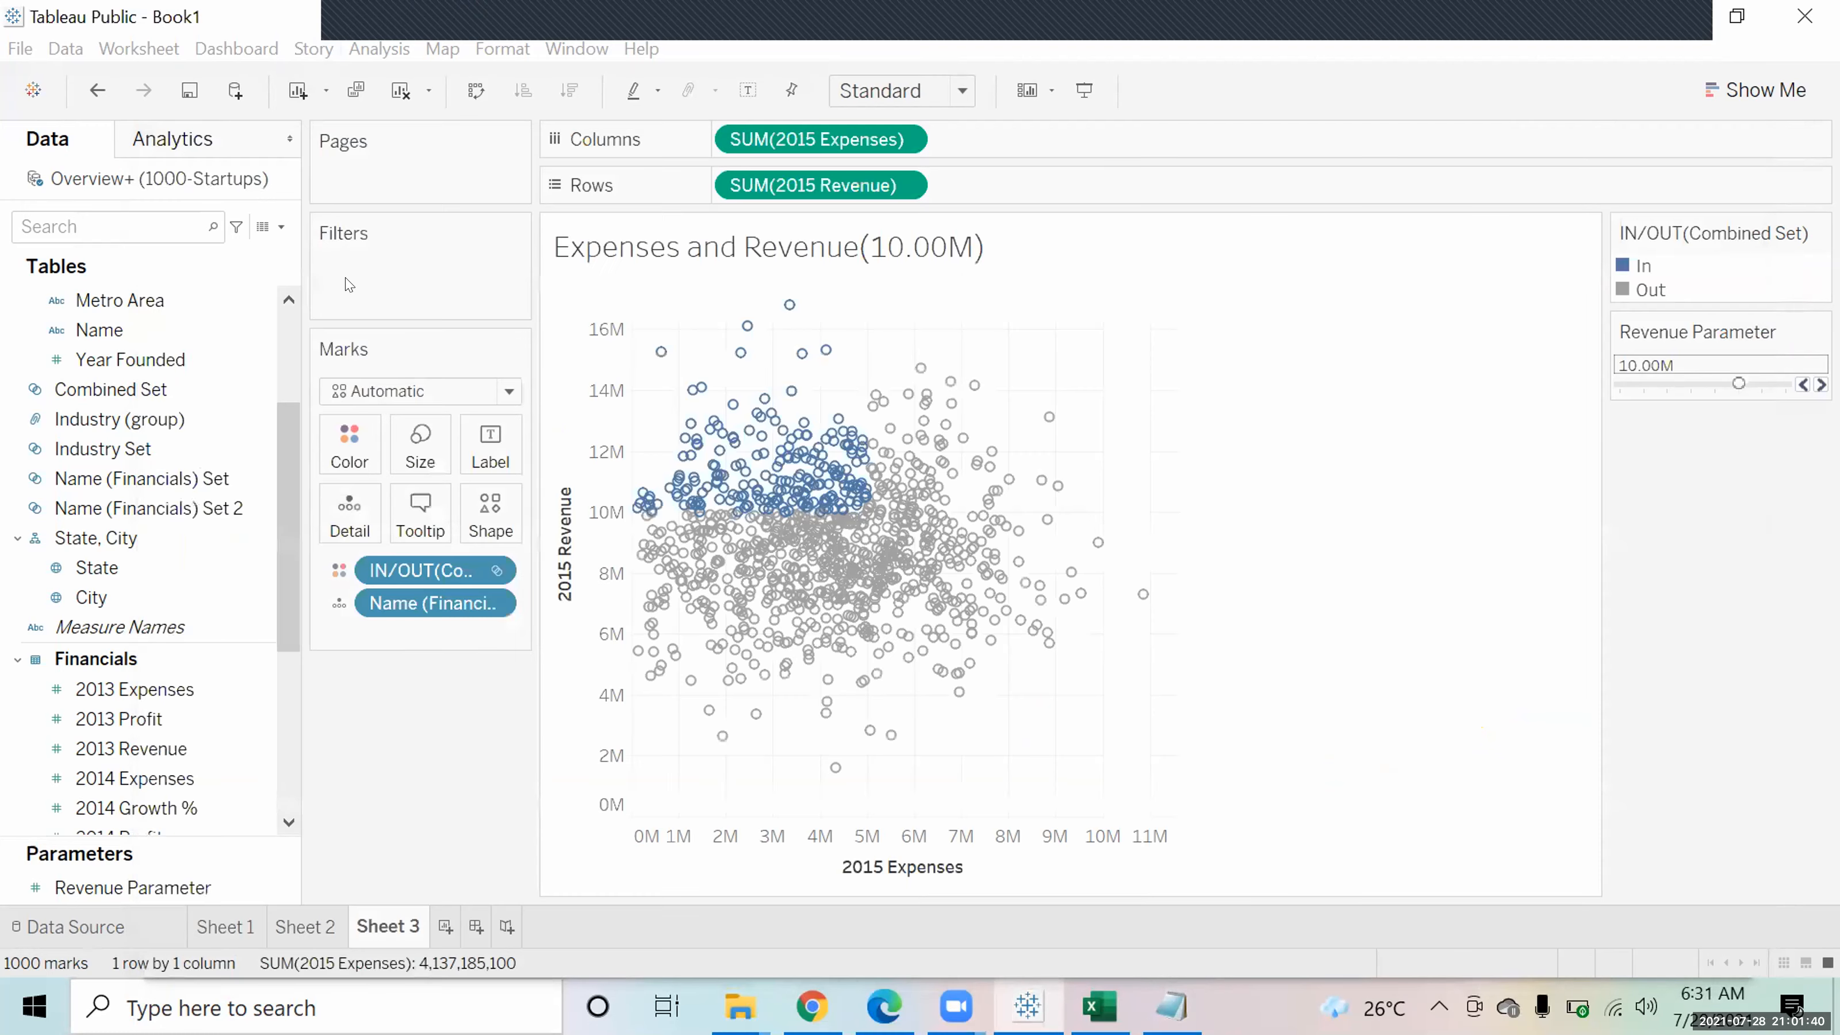
Examine the analytics options and look through the data source's dimensions, sets and measures
mouse_move(763, 420)
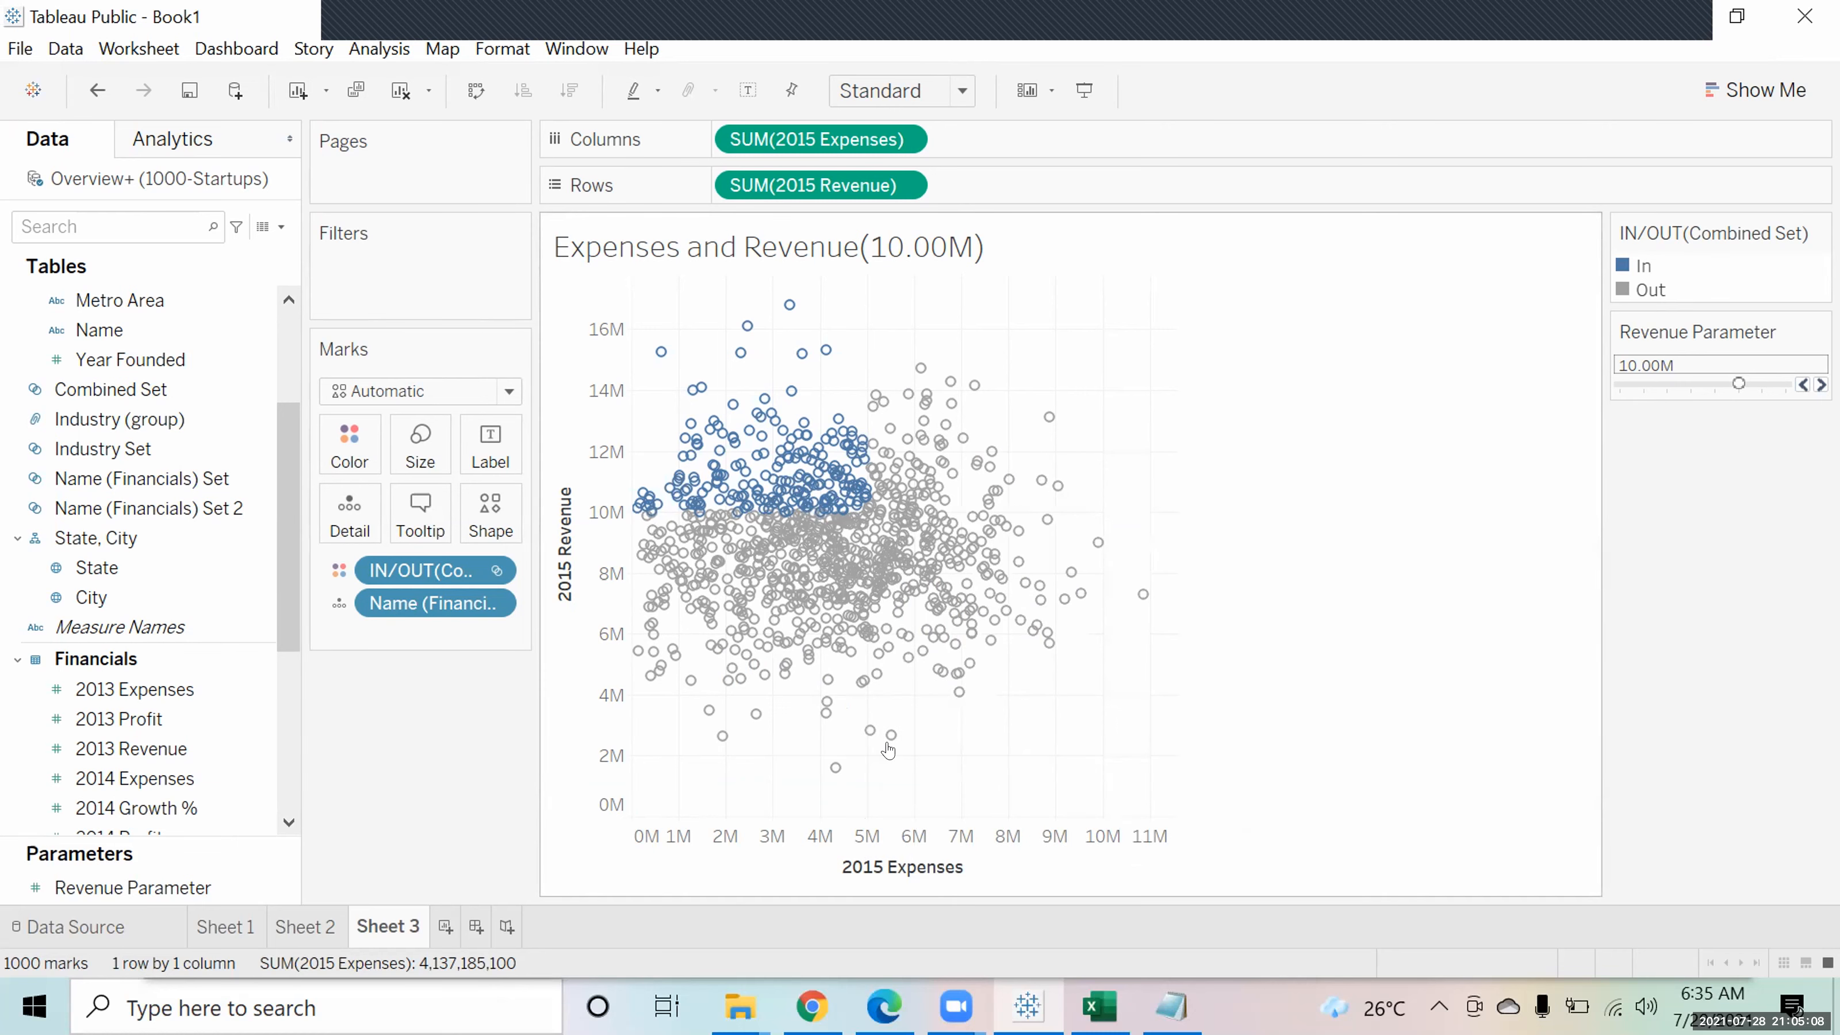
mouse_move(1131, 609)
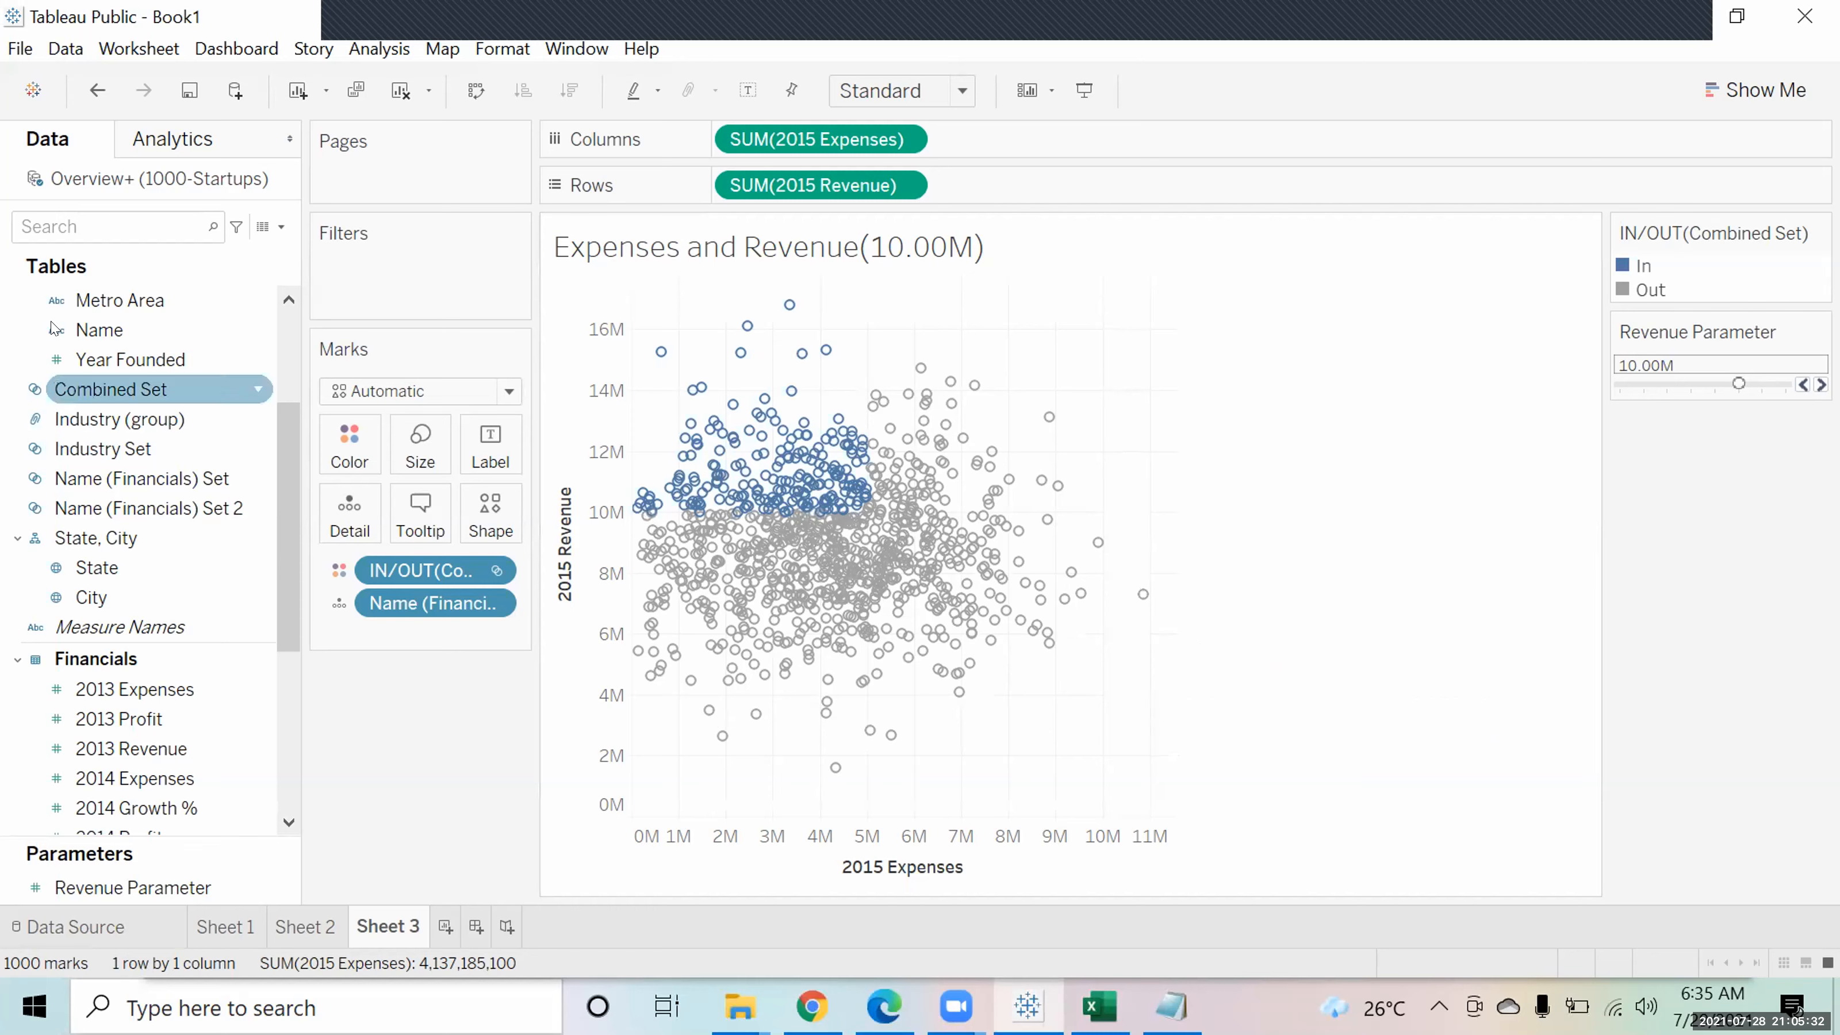
click(164, 137)
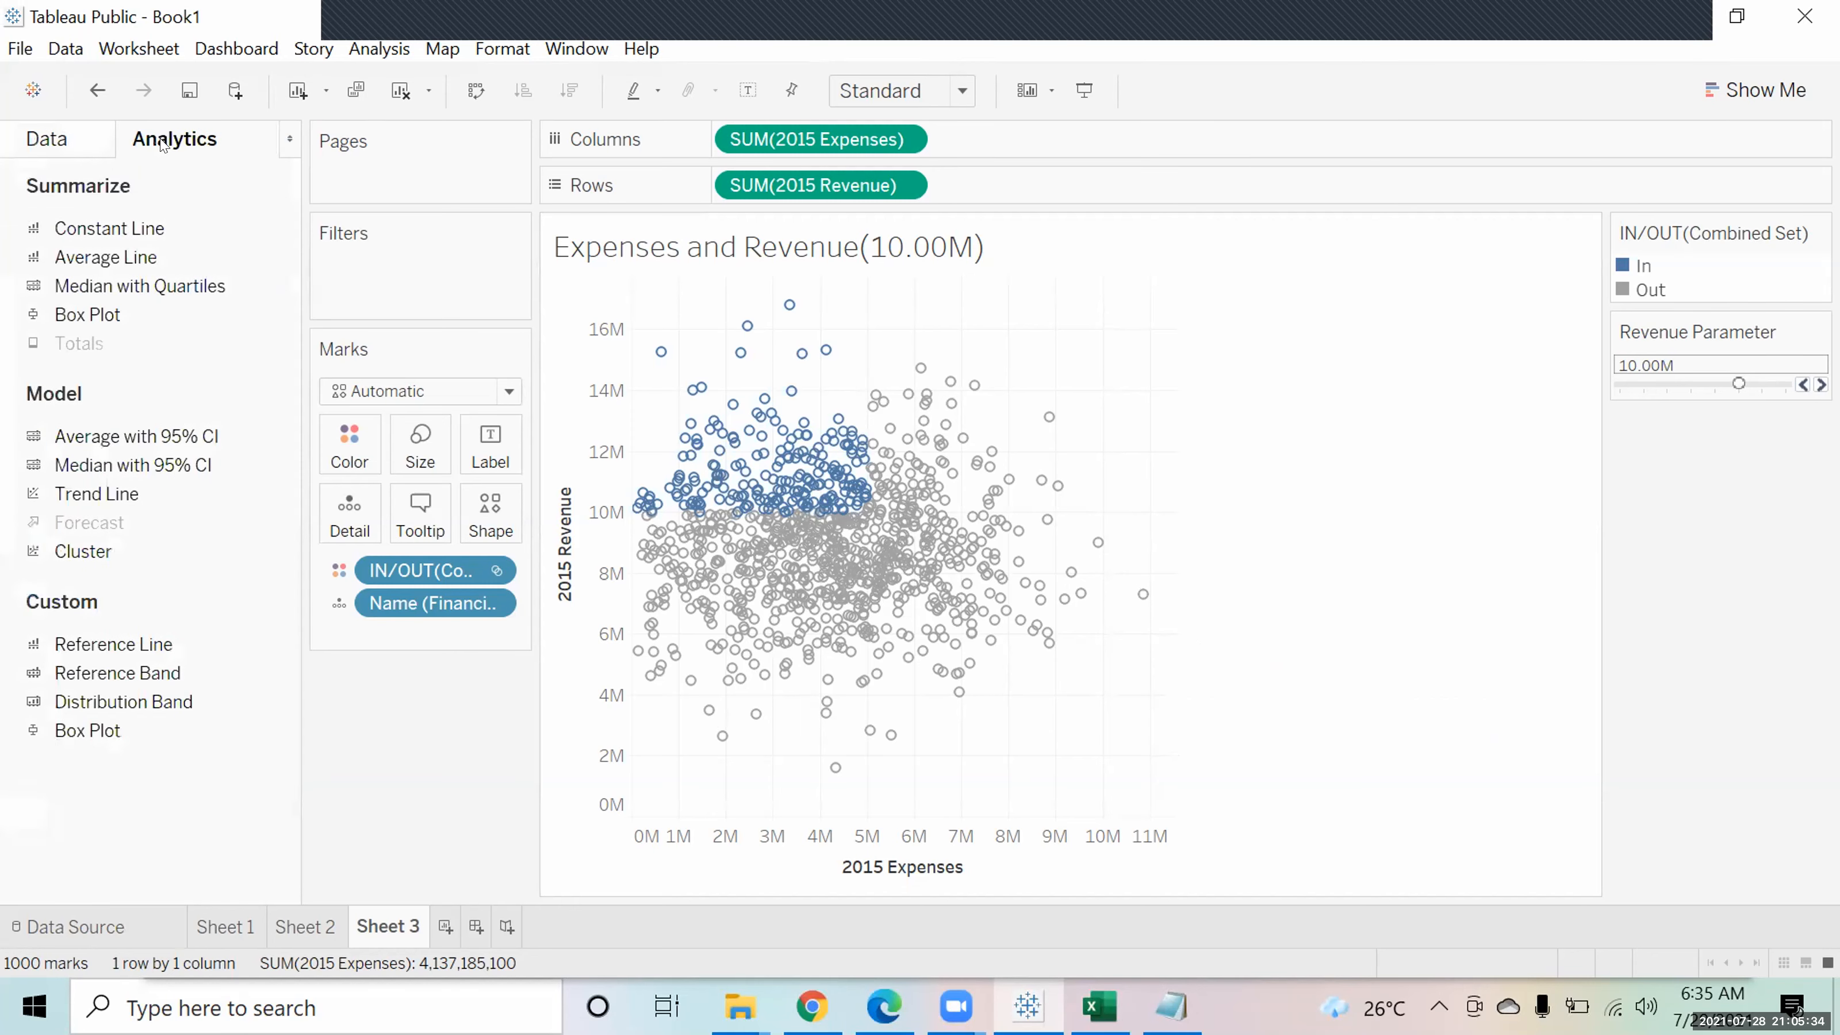
click(47, 148)
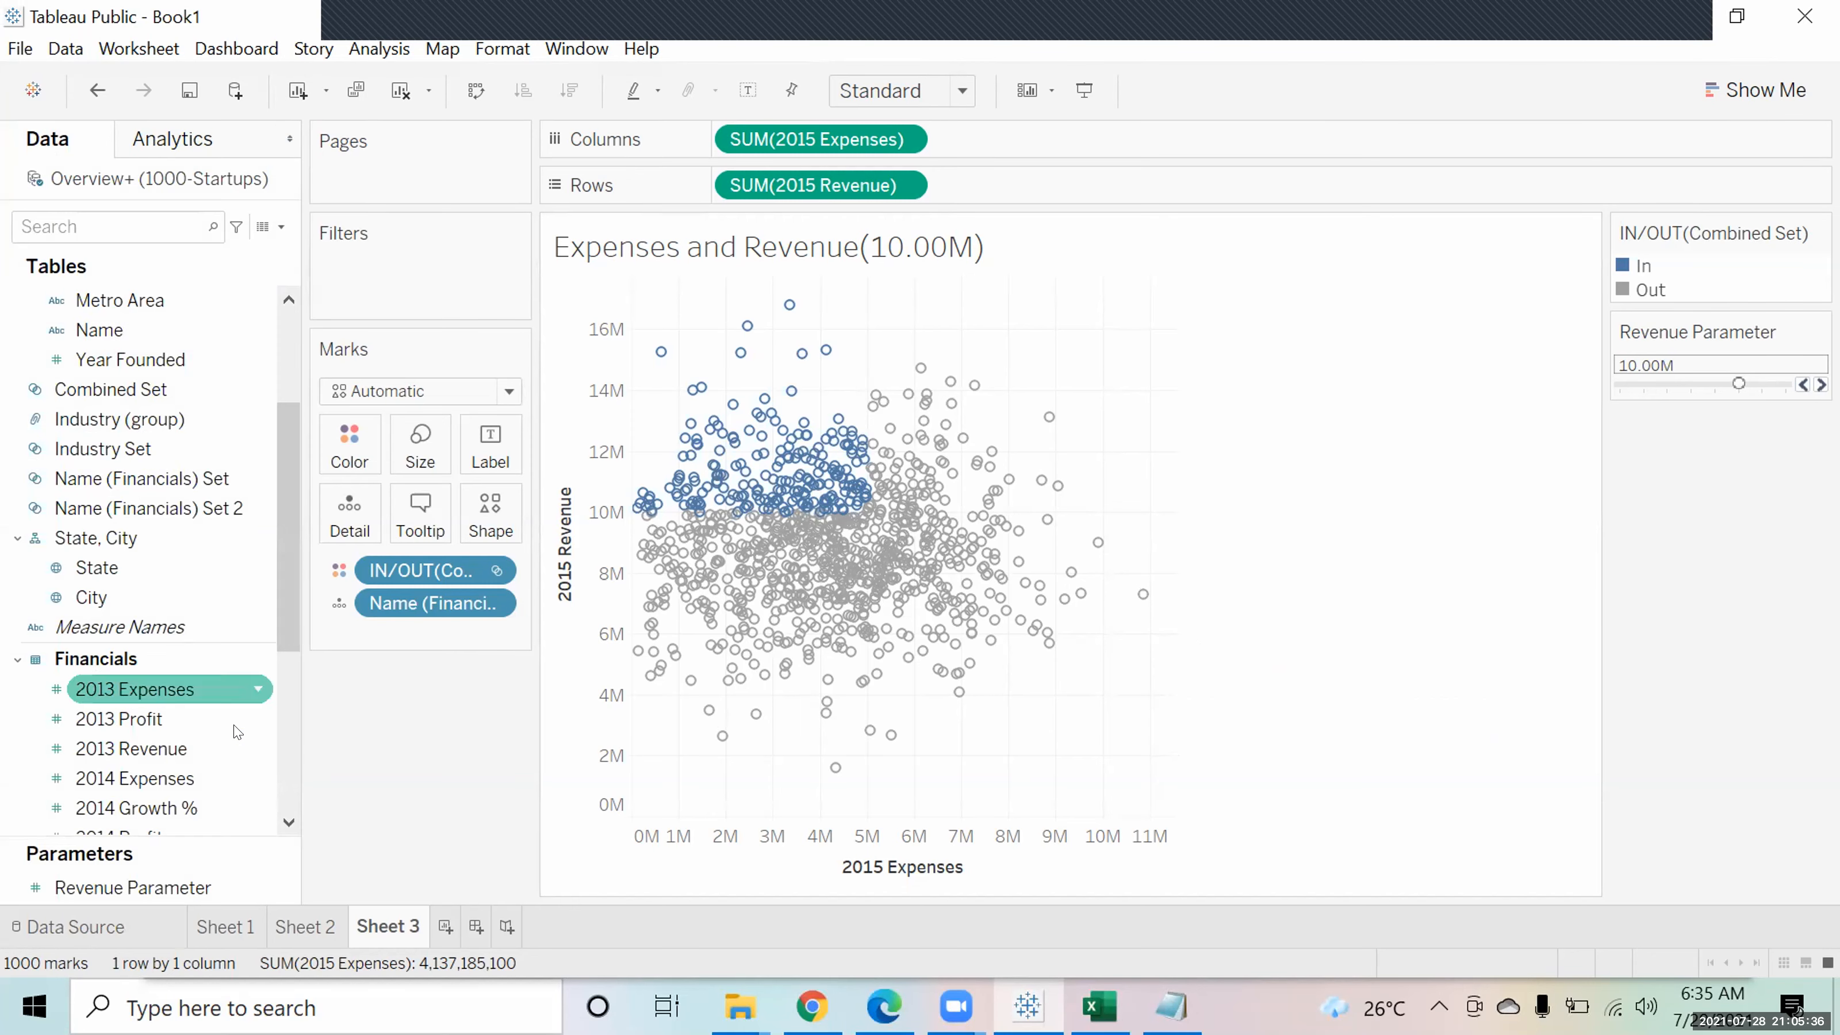
click(291, 766)
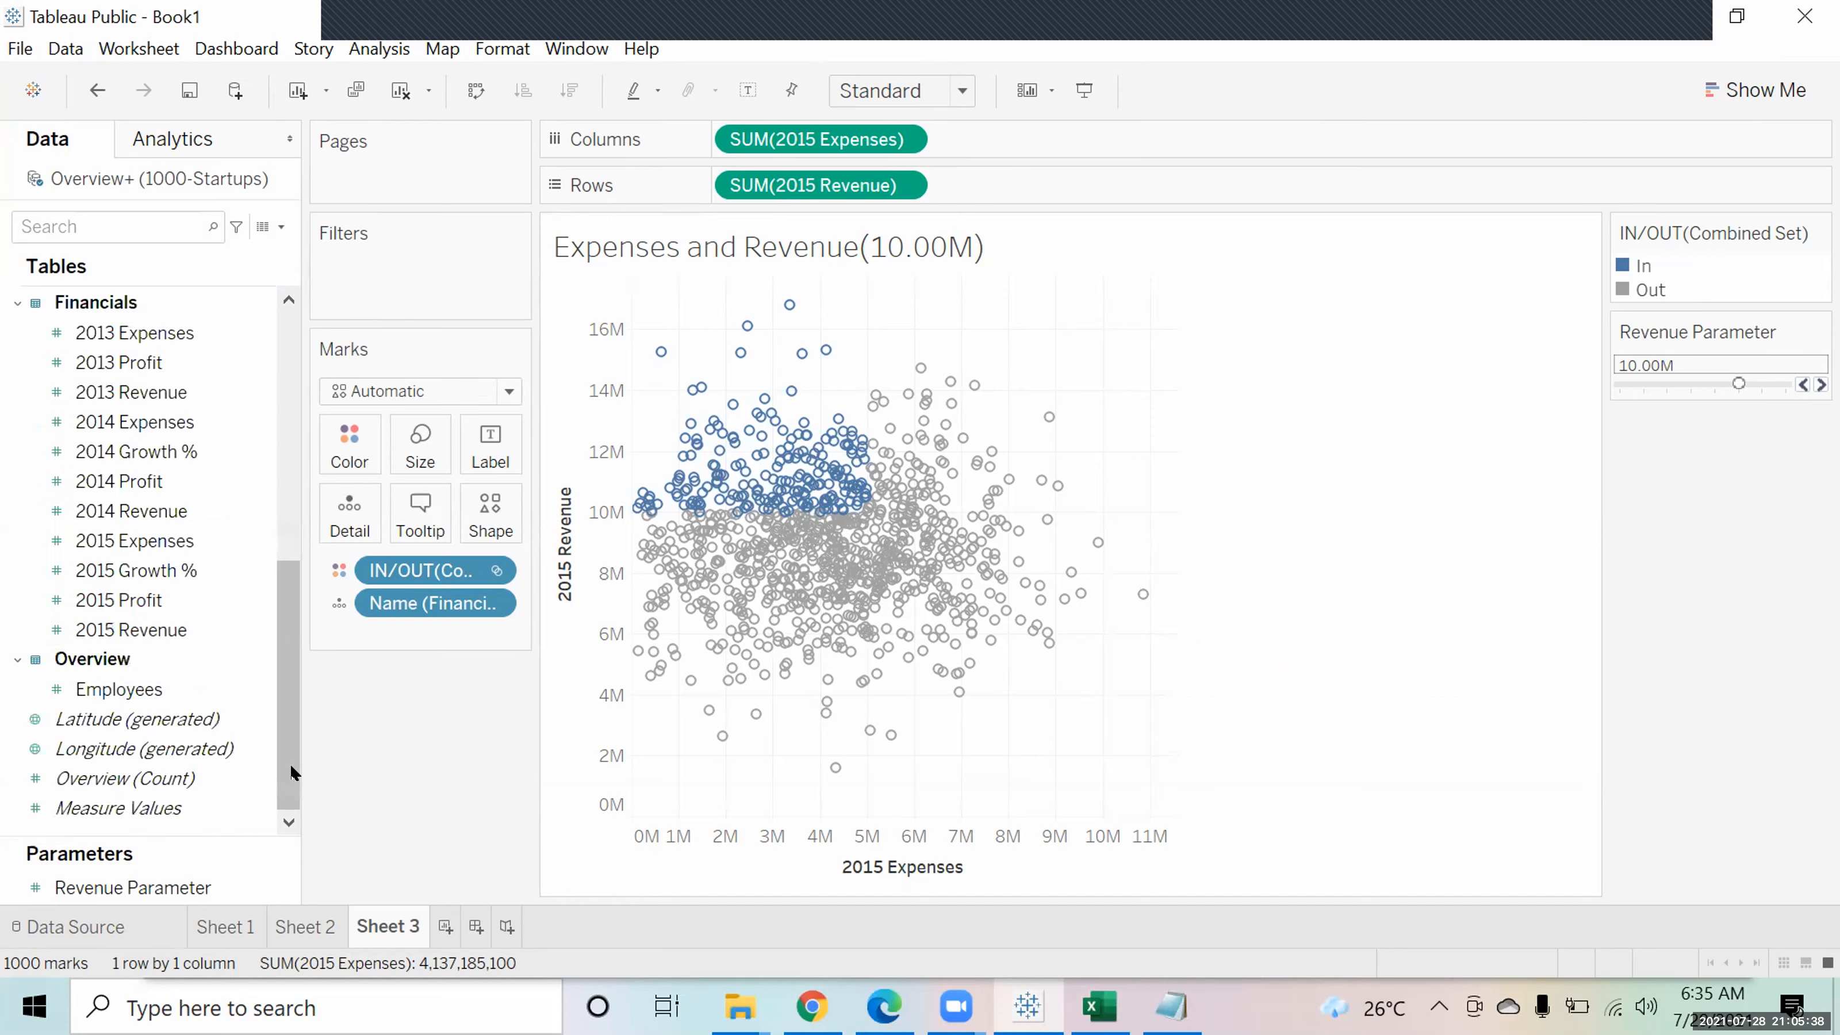
drag(281, 638, 265, 364)
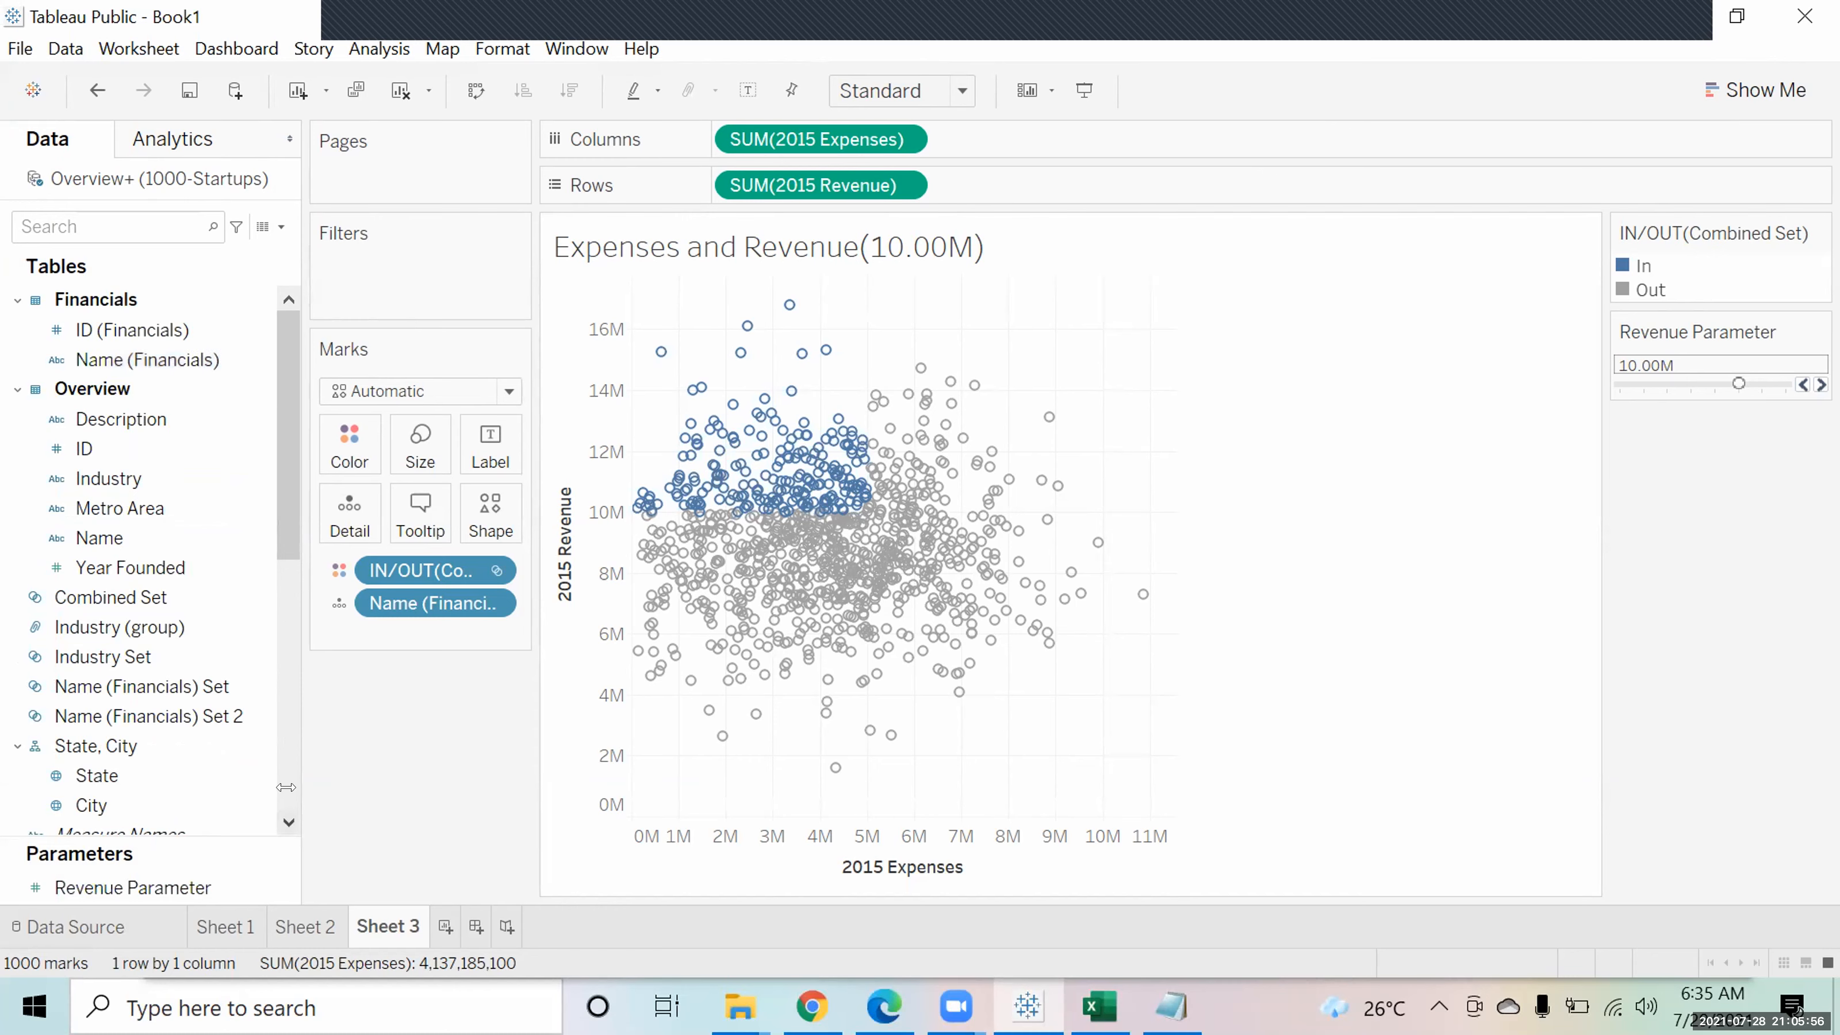
click(293, 759)
drag(293, 759, 283, 505)
click(1184, 82)
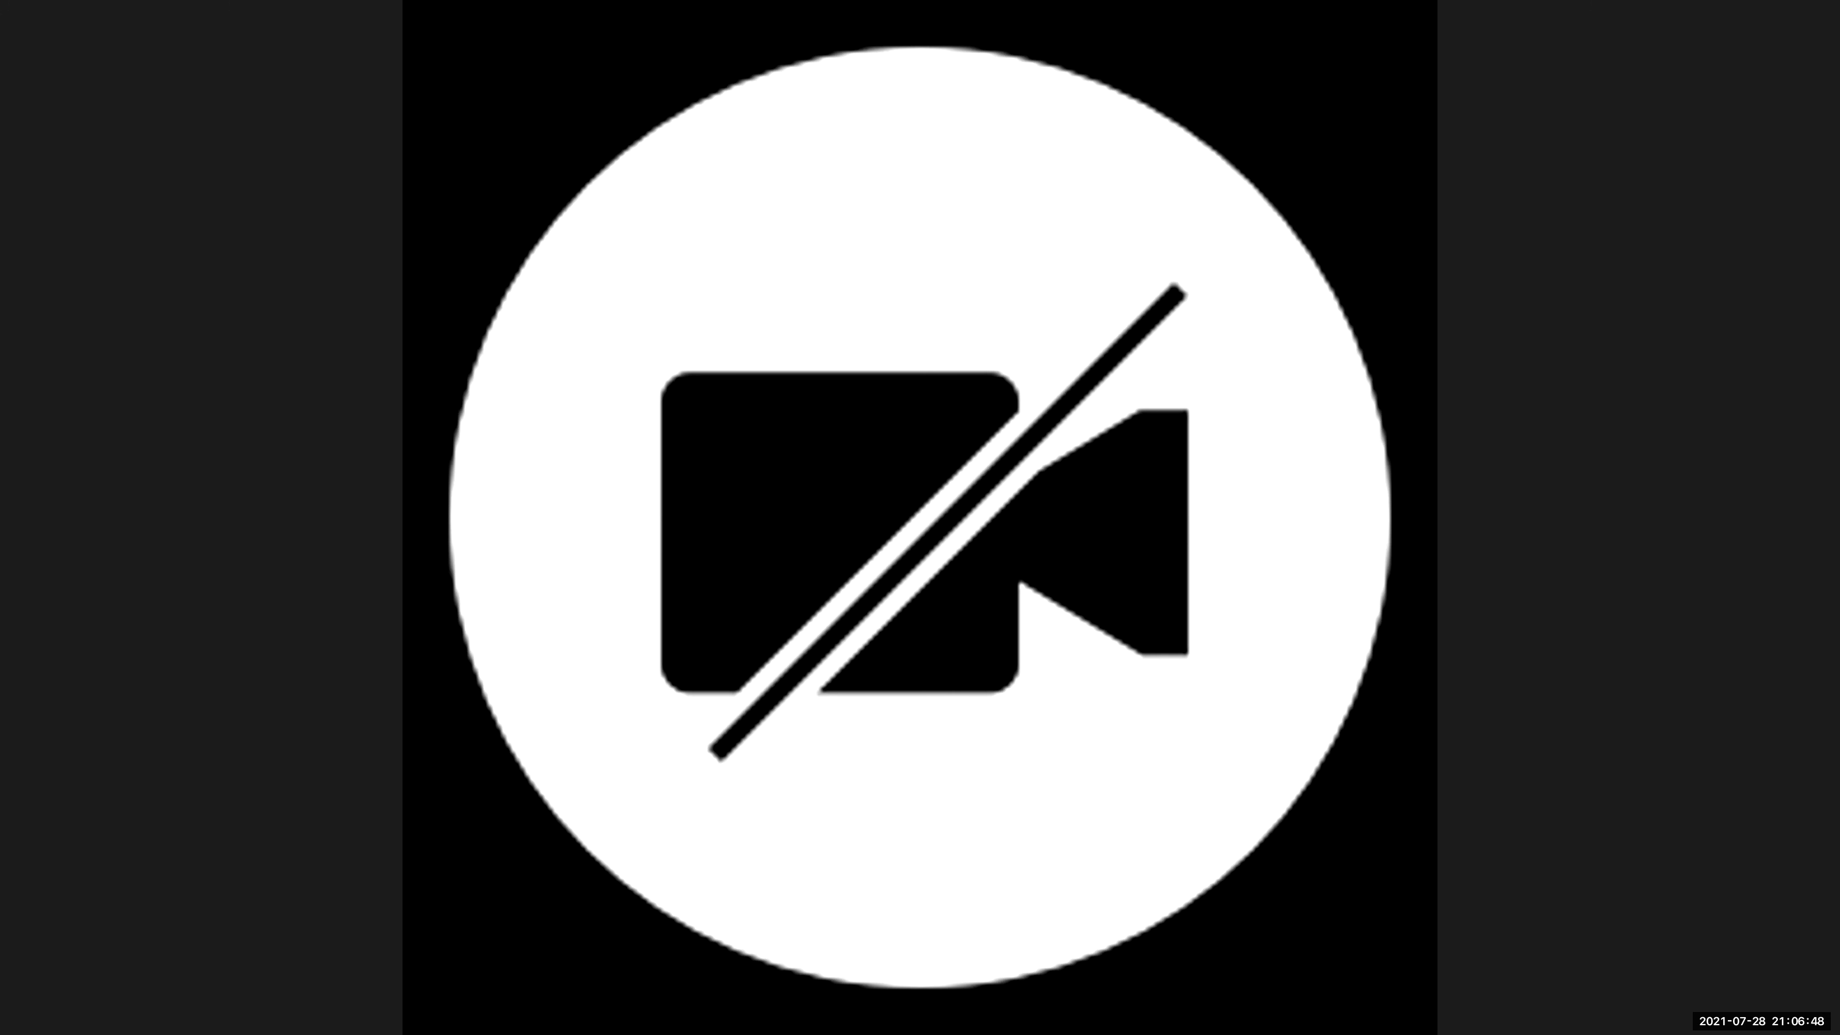